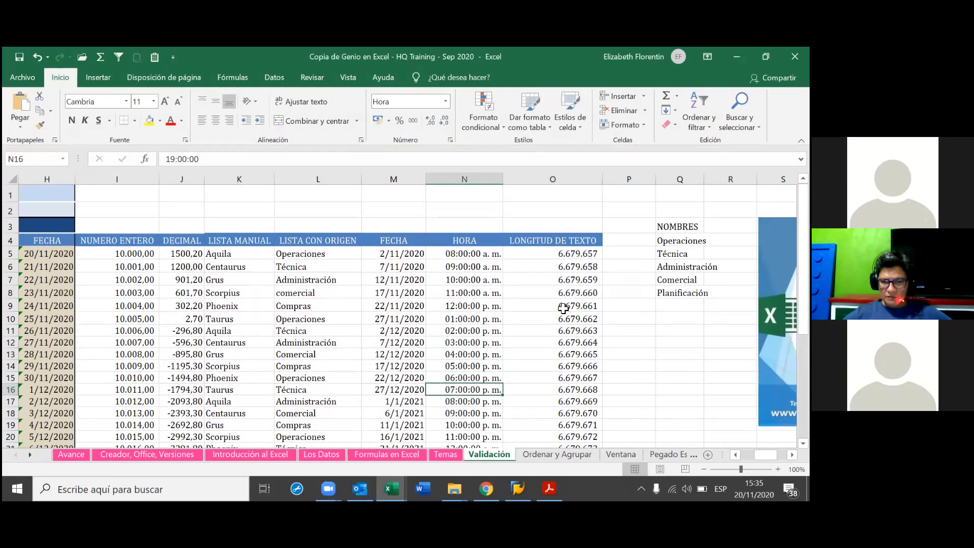
{"action": "left_click", "coordinate": [560, 252]}
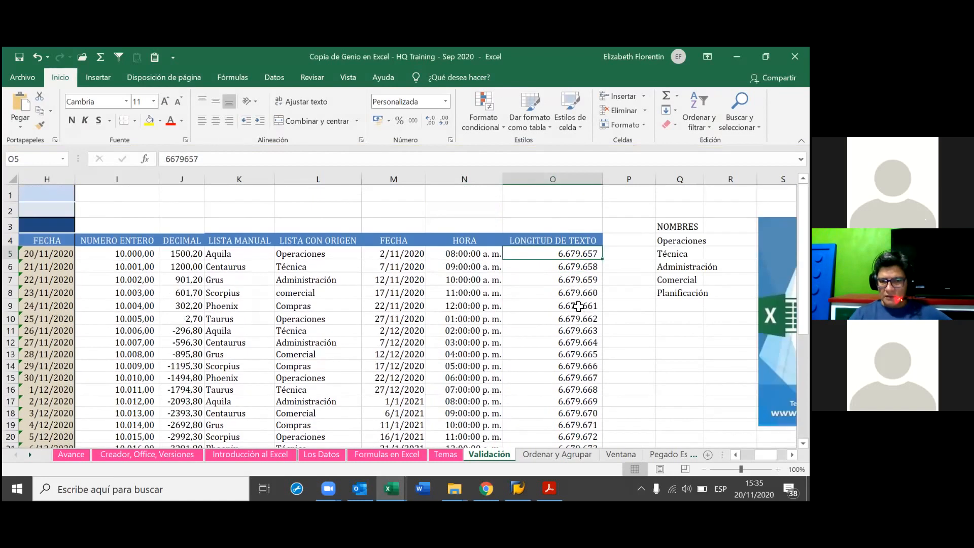
{"action": "scroll", "coordinate": [578, 306], "scroll_direction": "down", "scroll_amount": 3}
{"action": "scroll", "coordinate": [578, 306], "scroll_direction": "up", "scroll_amount": 2}
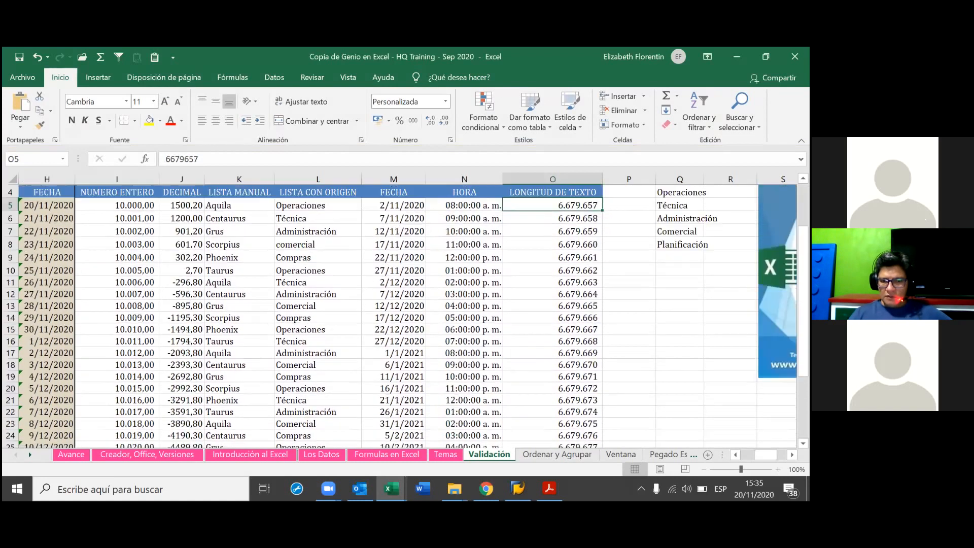
{"action": "left_click", "coordinate": [680, 293]}
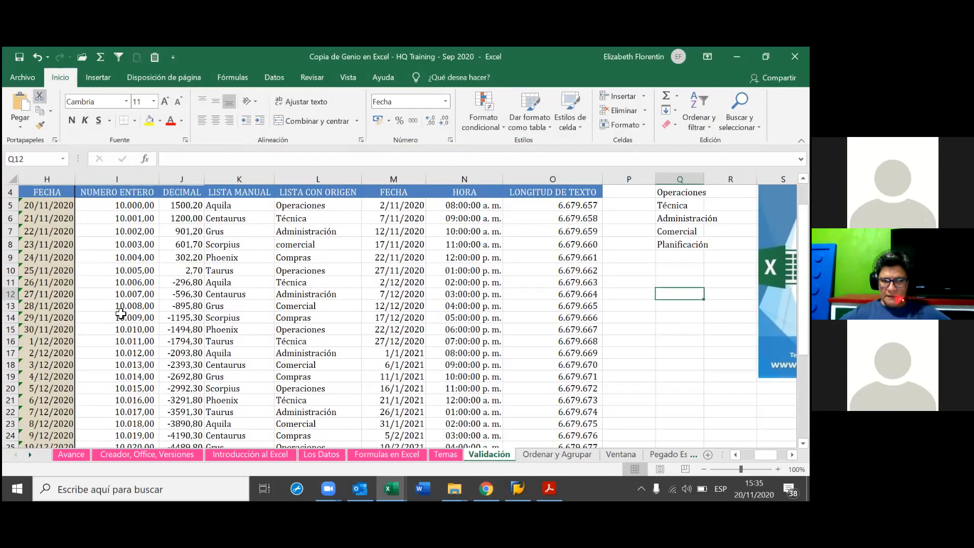
Color the Validación sheet tab pink and open the Ordenar y Agrupar sheet.
{"action": "right_click", "coordinate": [503, 453]}
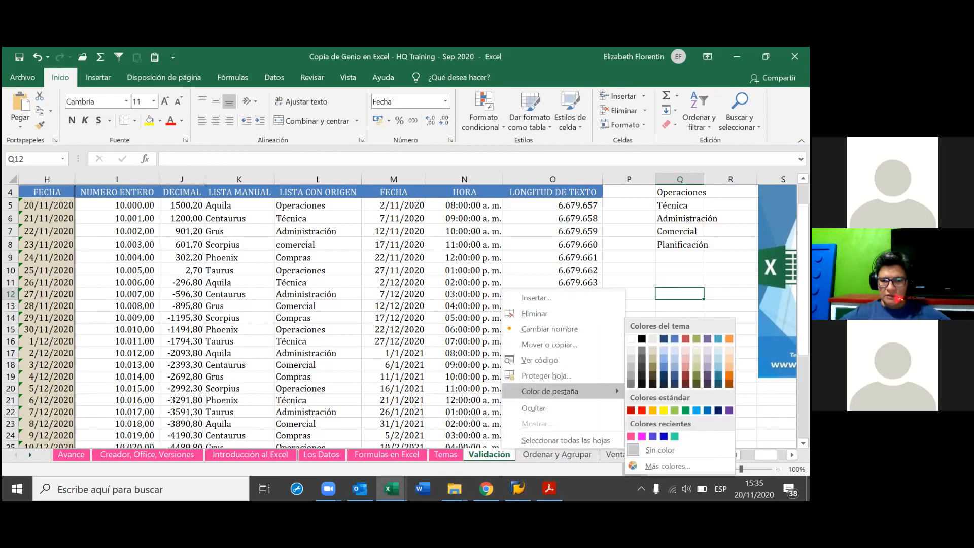
{"action": "left_click", "coordinate": [538, 456]}
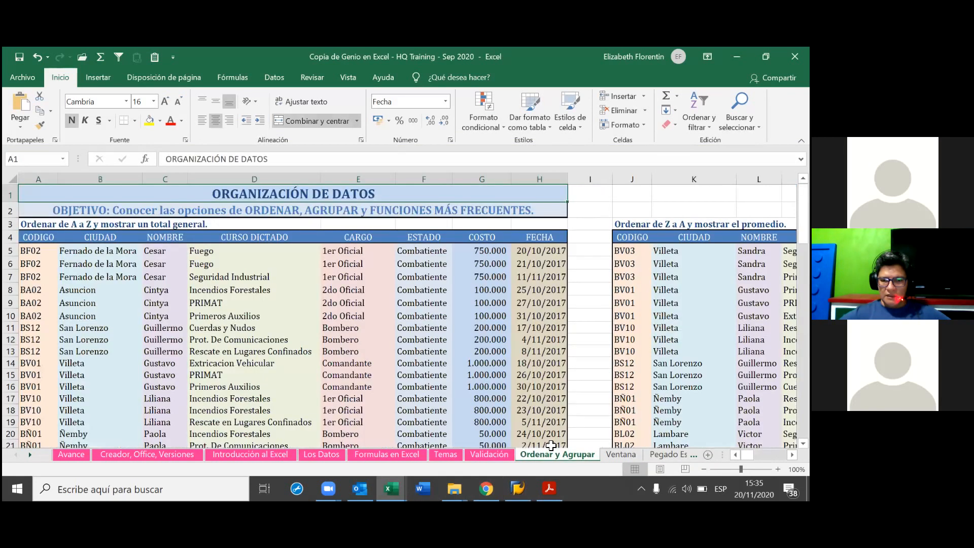
Examine the four side-by-side sorting exercise tables, from A to Z with a total through descending order with the minimum value.
{"action": "left_click", "coordinate": [354, 386]}
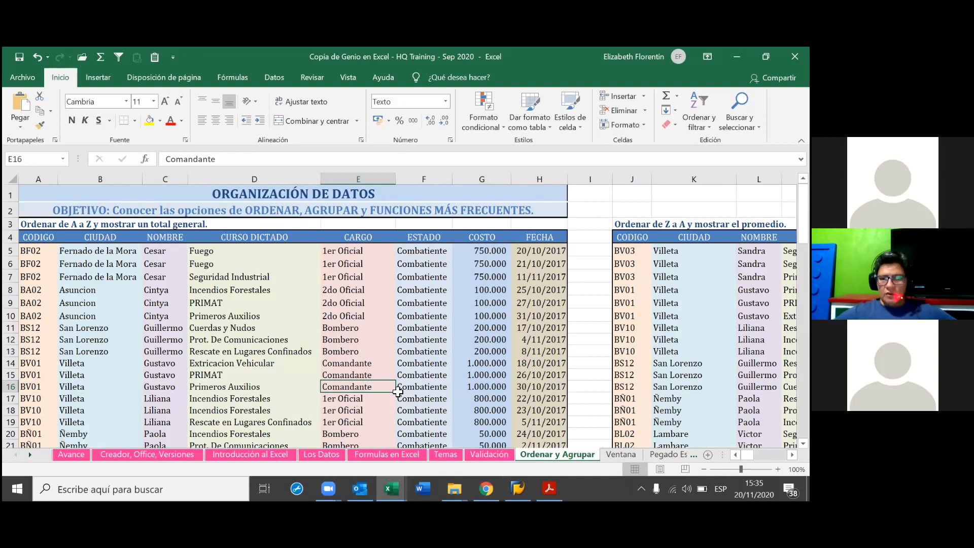
{"action": "scroll", "coordinate": [434, 389], "scroll_direction": "down", "scroll_amount": 1}
{"action": "scroll", "coordinate": [433, 389], "scroll_direction": "down", "scroll_amount": 2}
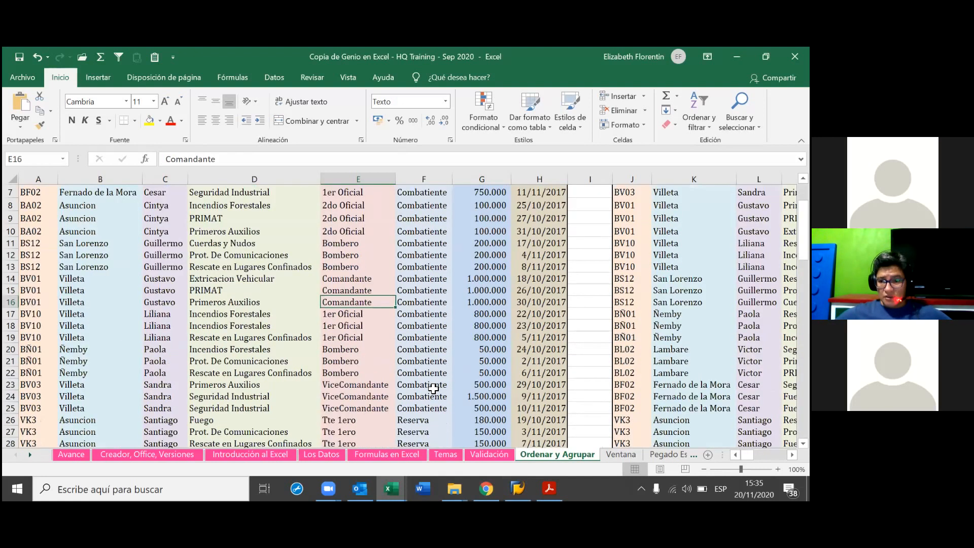
{"action": "scroll", "coordinate": [433, 388], "scroll_direction": "up", "scroll_amount": 3}
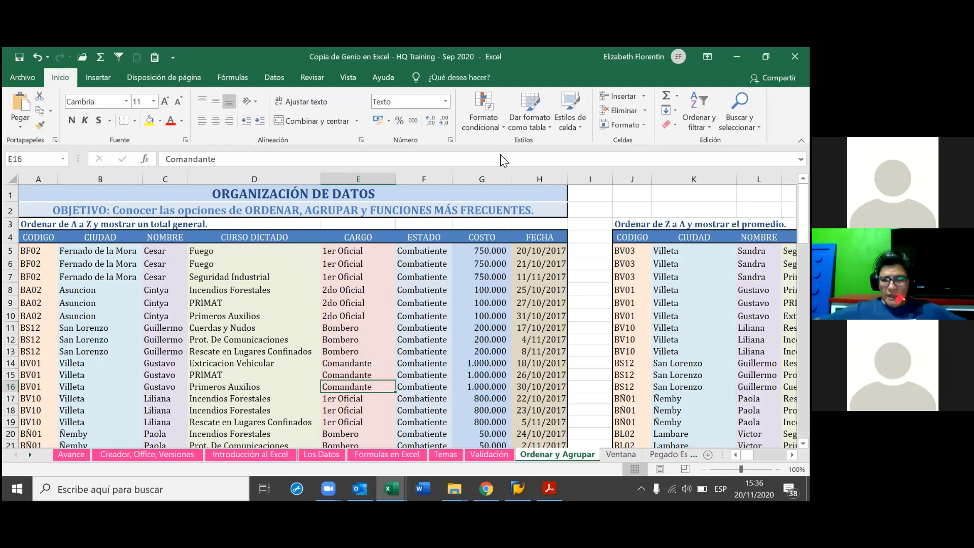
{"action": "left_click", "coordinate": [510, 111]}
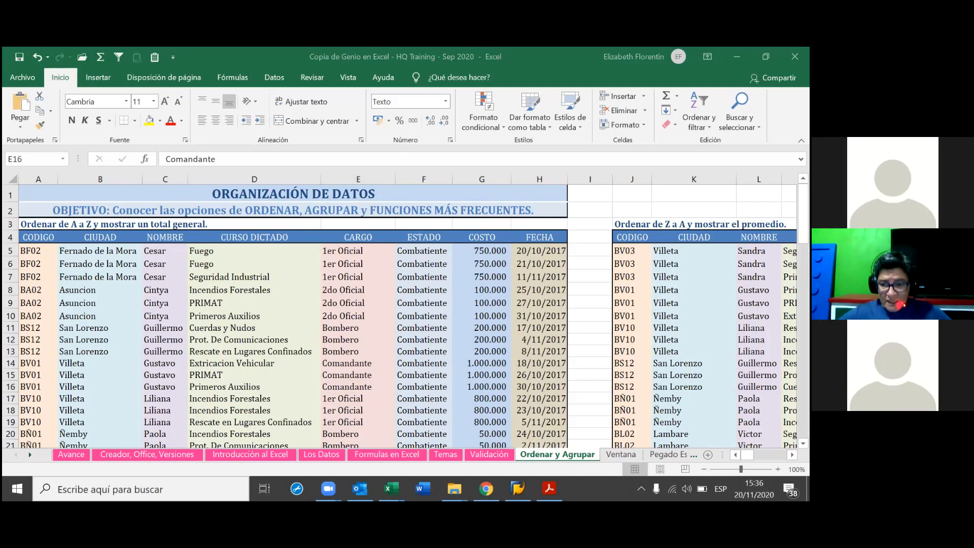
{"action": "scroll", "coordinate": [405, 309], "scroll_direction": "right", "scroll_amount": 3}
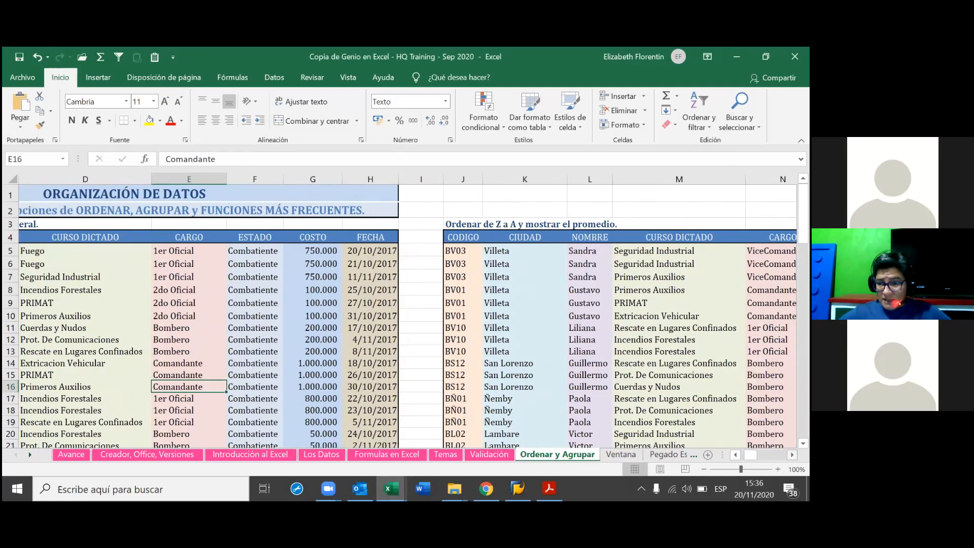
{"action": "scroll", "coordinate": [406, 309], "scroll_direction": "right", "scroll_amount": 1}
{"action": "scroll", "coordinate": [406, 309], "scroll_direction": "right", "scroll_amount": 6}
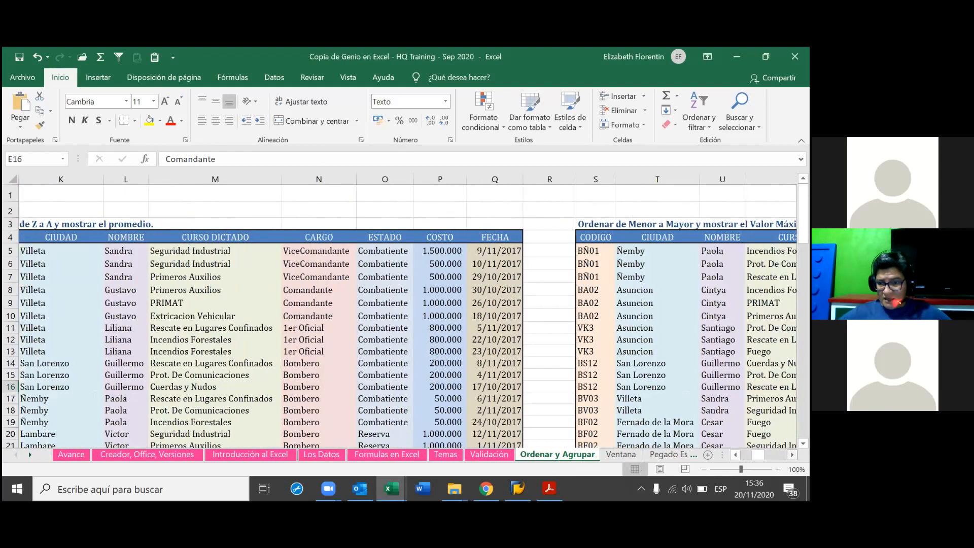
{"action": "scroll", "coordinate": [406, 310], "scroll_direction": "right", "scroll_amount": 3}
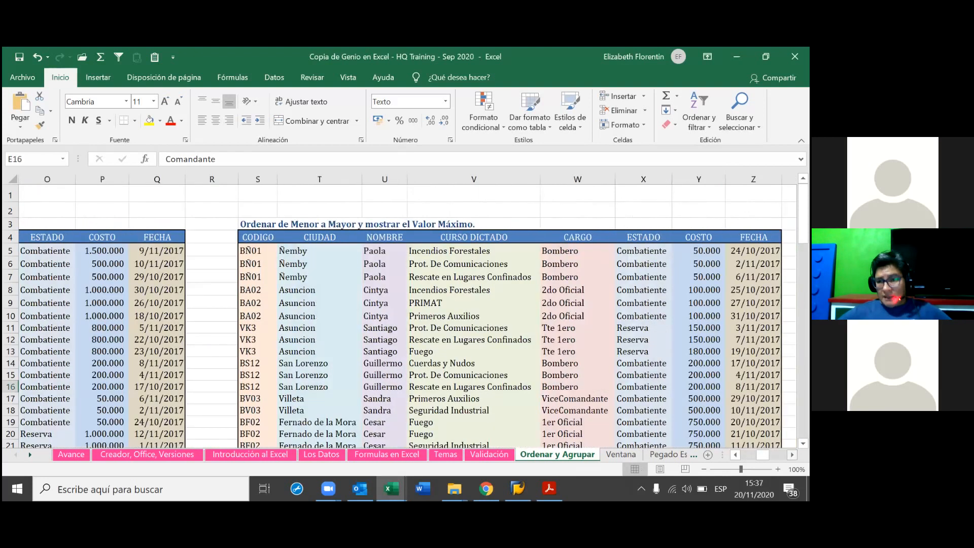
{"action": "scroll", "coordinate": [406, 310], "scroll_direction": "right", "scroll_amount": 7}
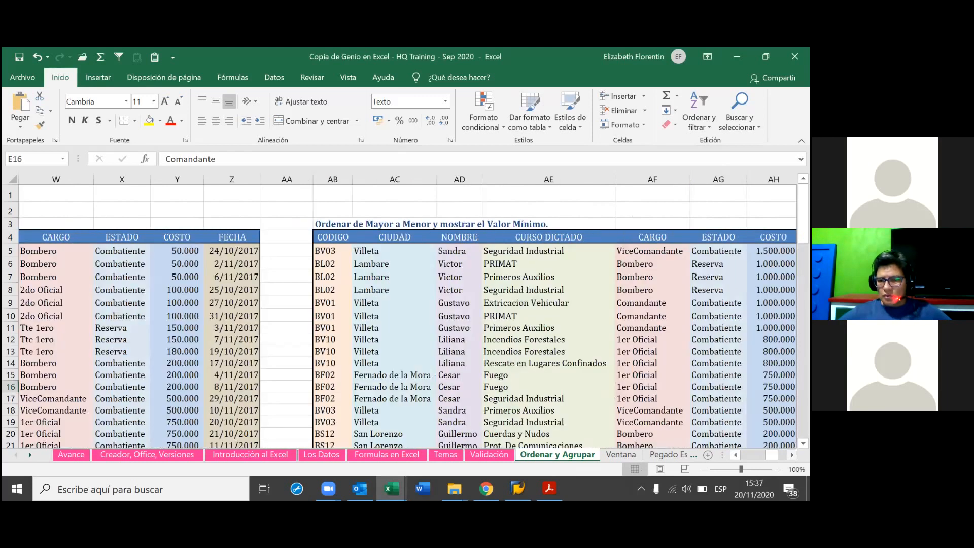
{"action": "scroll", "coordinate": [406, 309], "scroll_direction": "right", "scroll_amount": 6}
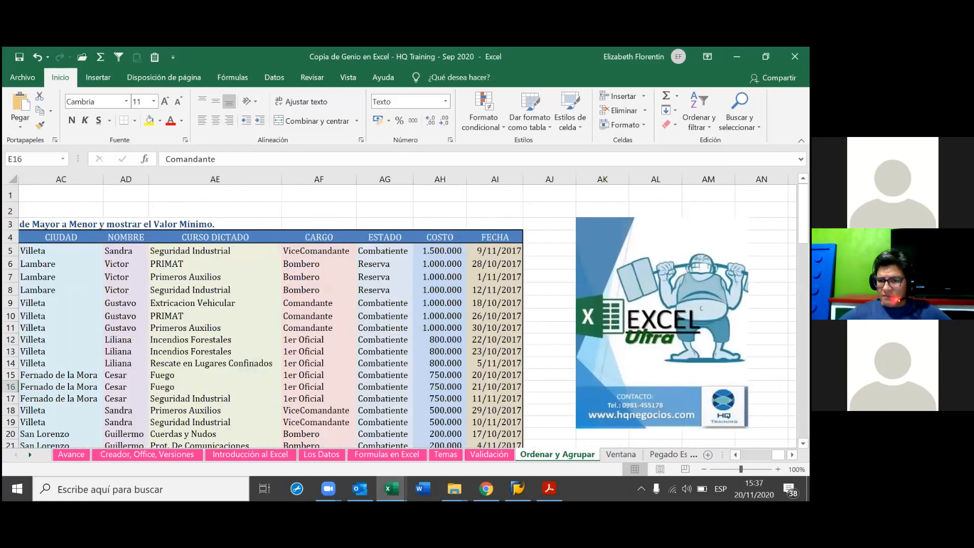
{"action": "scroll", "coordinate": [406, 309], "scroll_direction": "left", "scroll_amount": 5}
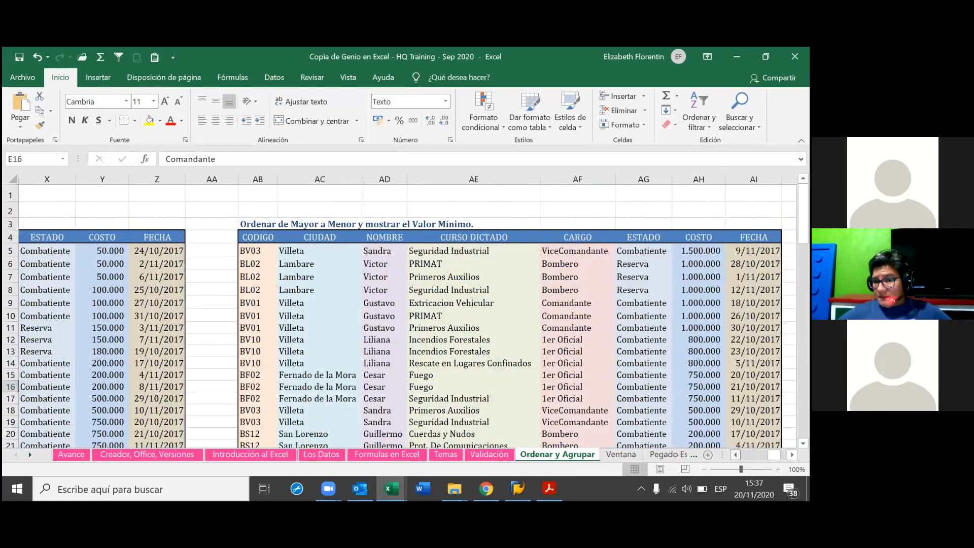
{"action": "scroll", "coordinate": [354, 408], "scroll_direction": "left", "scroll_amount": 20}
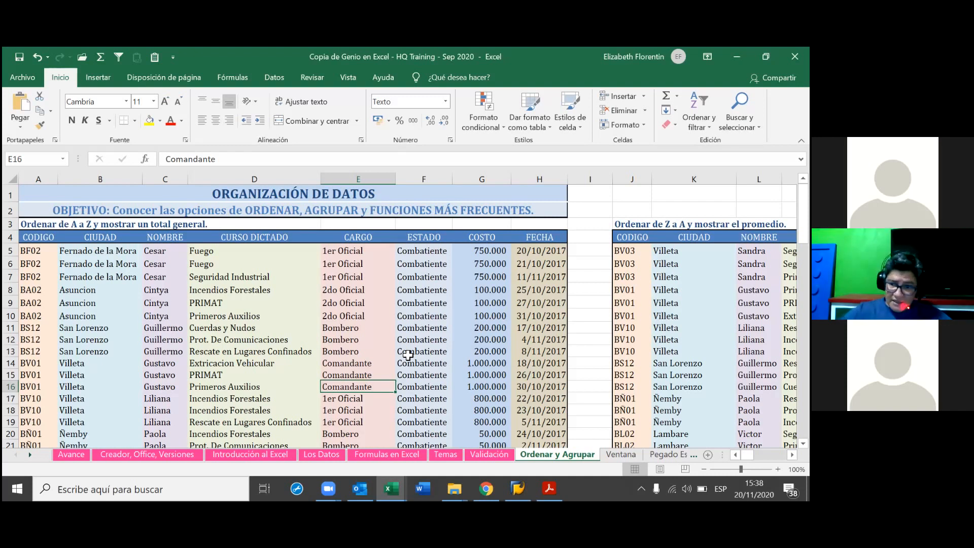
Examine the two date-sorting exercise tables stacked below the A to Z table, including their instructions and last records.
{"action": "scroll", "coordinate": [245, 374], "scroll_direction": "down", "scroll_amount": 20}
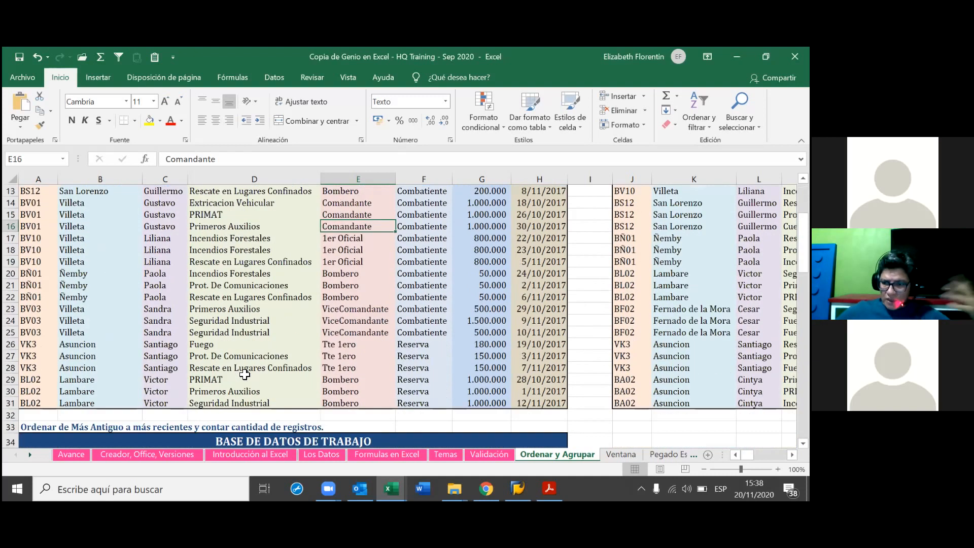
{"action": "scroll", "coordinate": [245, 374], "scroll_direction": "down", "scroll_amount": 9}
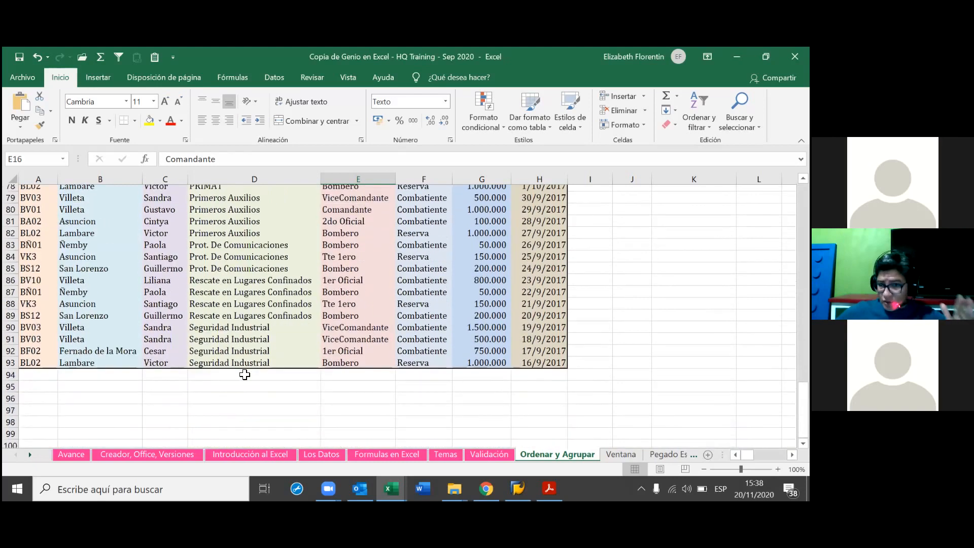
{"action": "scroll", "coordinate": [245, 374], "scroll_direction": "up", "scroll_amount": 6}
{"action": "scroll", "coordinate": [245, 375], "scroll_direction": "down", "scroll_amount": 3}
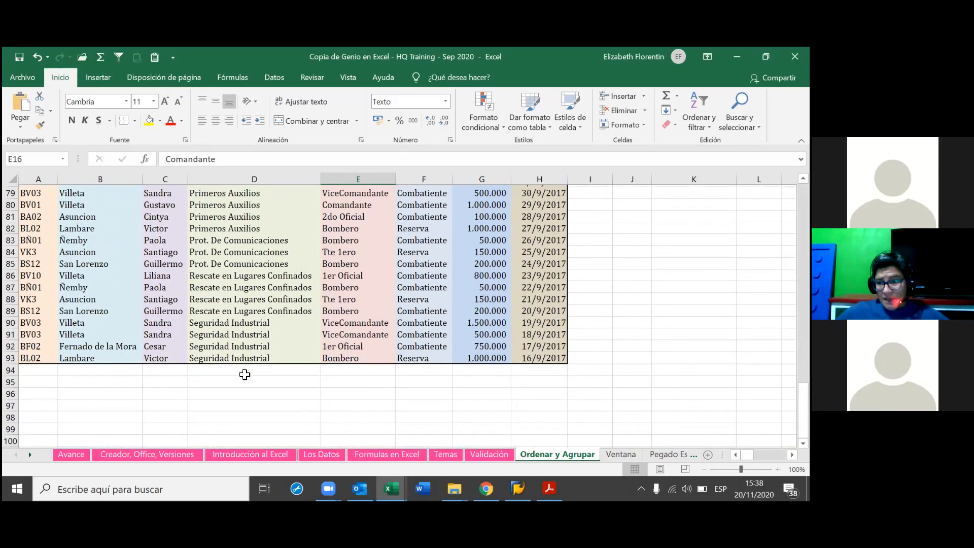
{"action": "scroll", "coordinate": [244, 375], "scroll_direction": "up", "scroll_amount": 2}
{"action": "scroll", "coordinate": [244, 374], "scroll_direction": "up", "scroll_amount": 5}
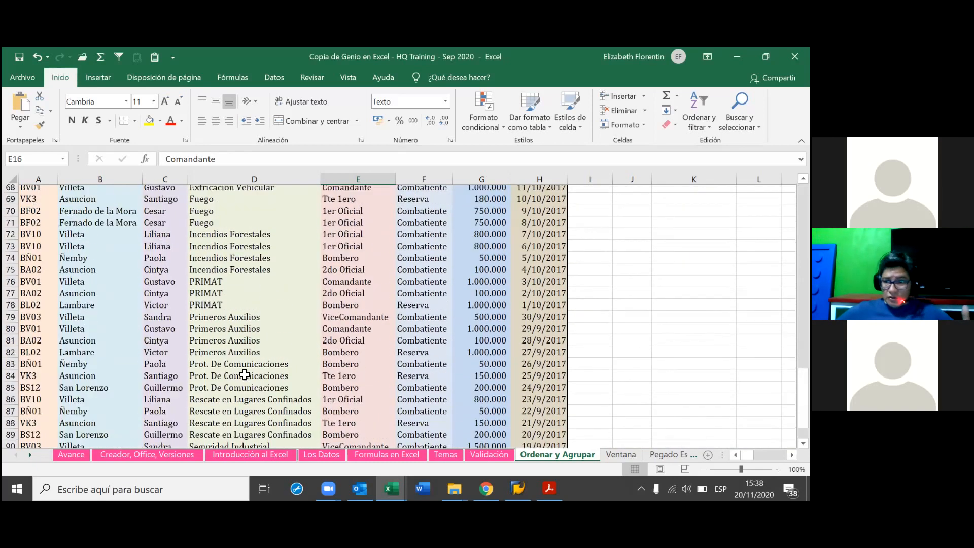
{"action": "scroll", "coordinate": [244, 375], "scroll_direction": "up", "scroll_amount": 11}
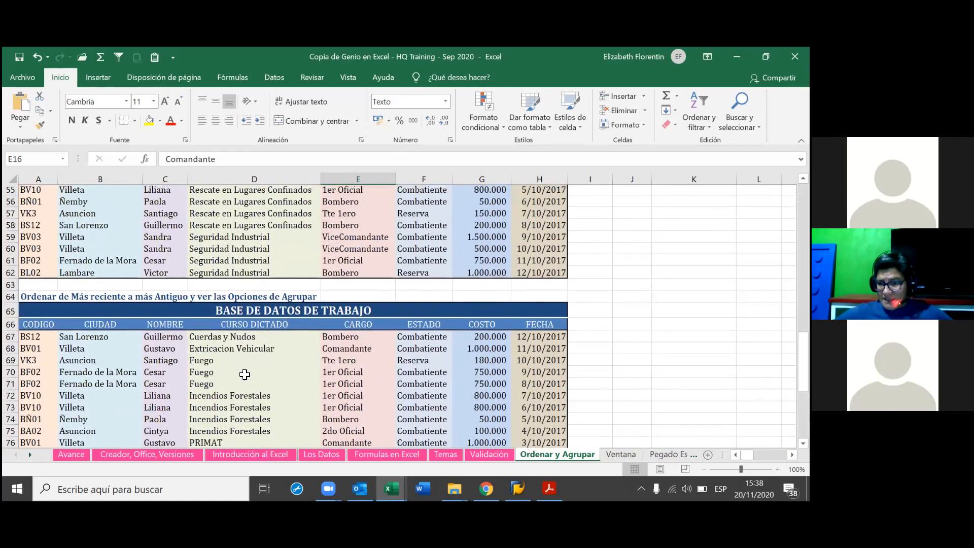
{"action": "scroll", "coordinate": [244, 374], "scroll_direction": "up", "scroll_amount": 8}
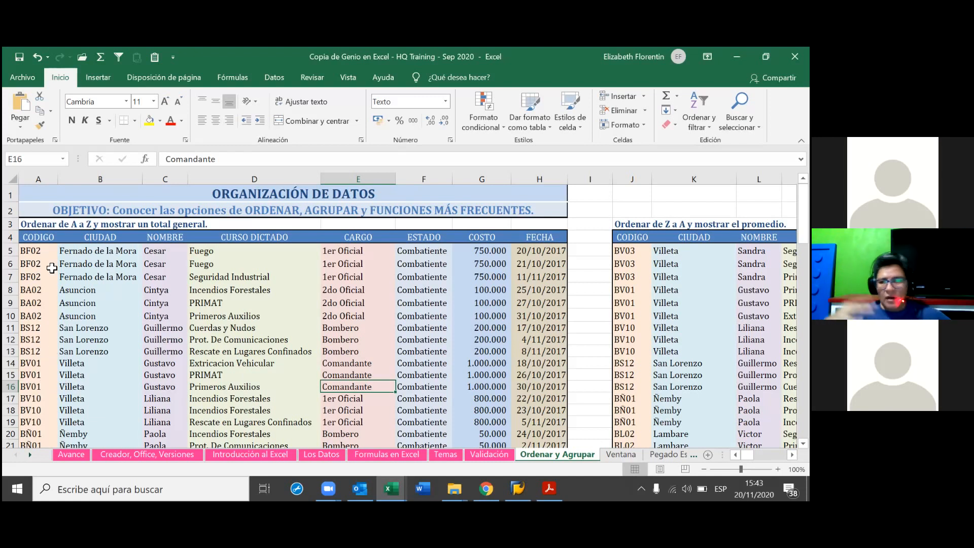
Look over the sorting options offered for the whole A to Z data range, A5:H31, without applying any.
{"action": "left_click_drag", "start_coordinate": [38, 254], "coordinate": [546, 431]}
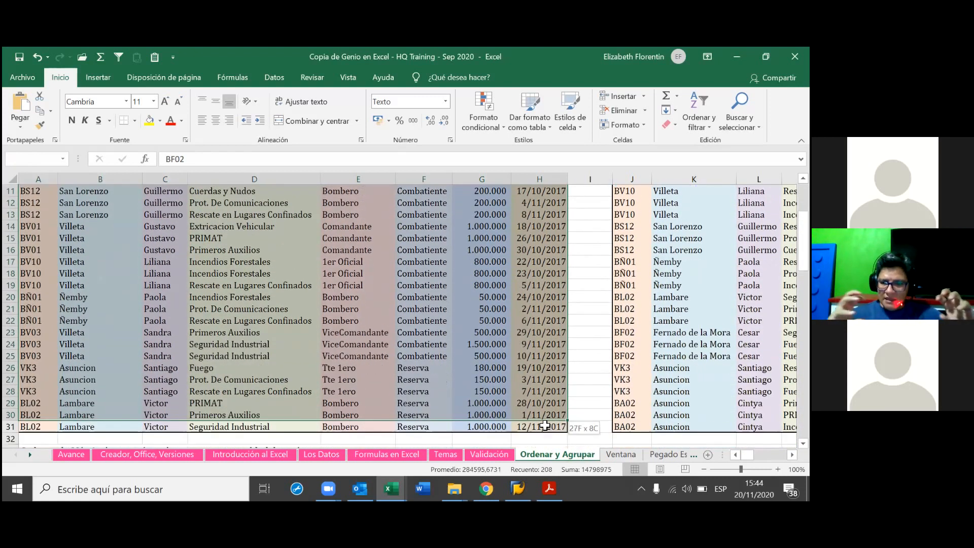
{"action": "right_click", "coordinate": [335, 361]}
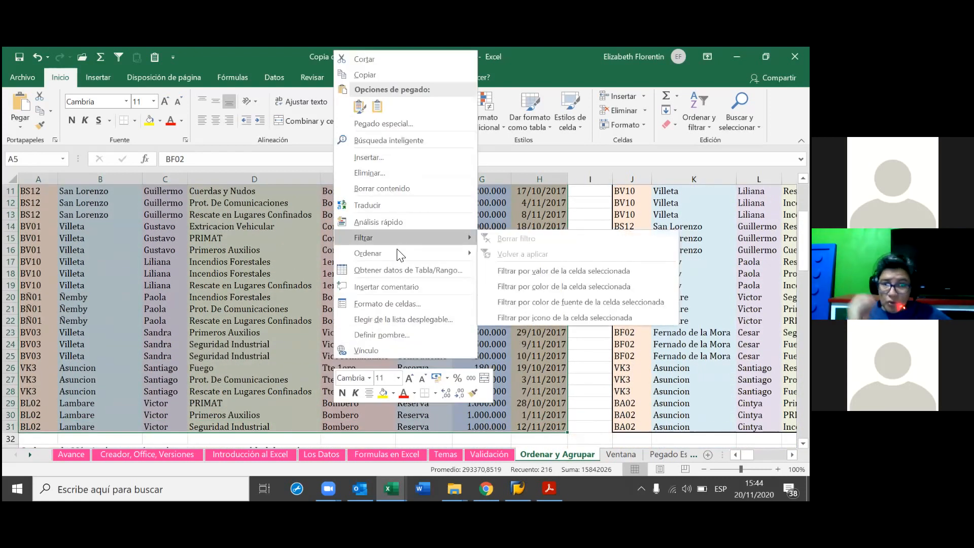
{"action": "mouse_move", "coordinate": [414, 251]}
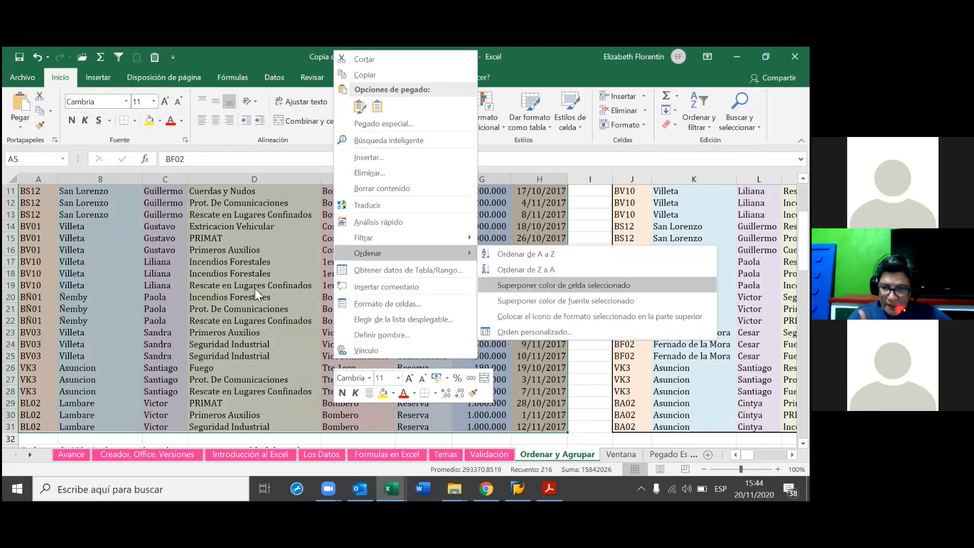
{"action": "key", "text": "Escape"}
{"action": "key", "text": "Escape"}
{"action": "left_click", "coordinate": [195, 289]}
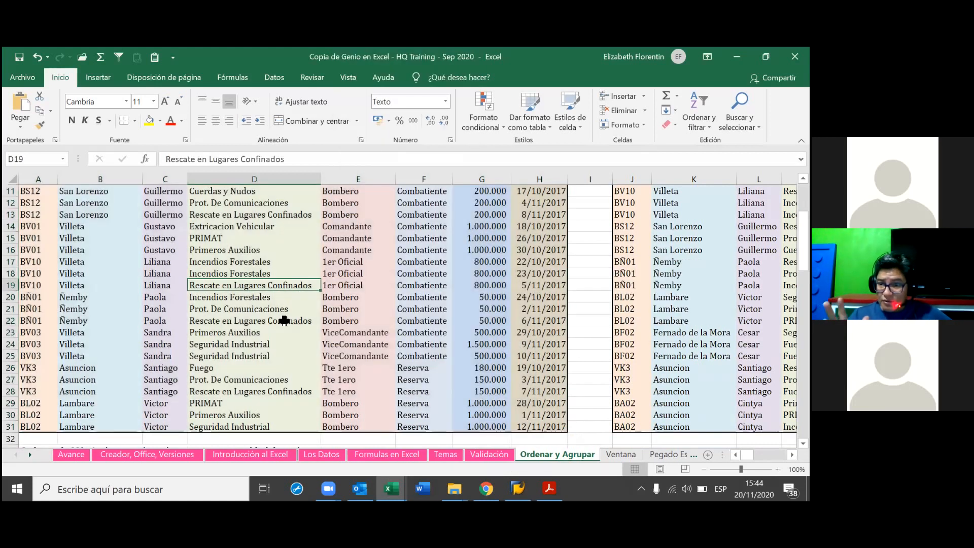
Look over the sort and filter options offered for a text cell in the CURSO DICTADO column.
{"action": "scroll", "coordinate": [285, 321], "scroll_direction": "up", "scroll_amount": 3}
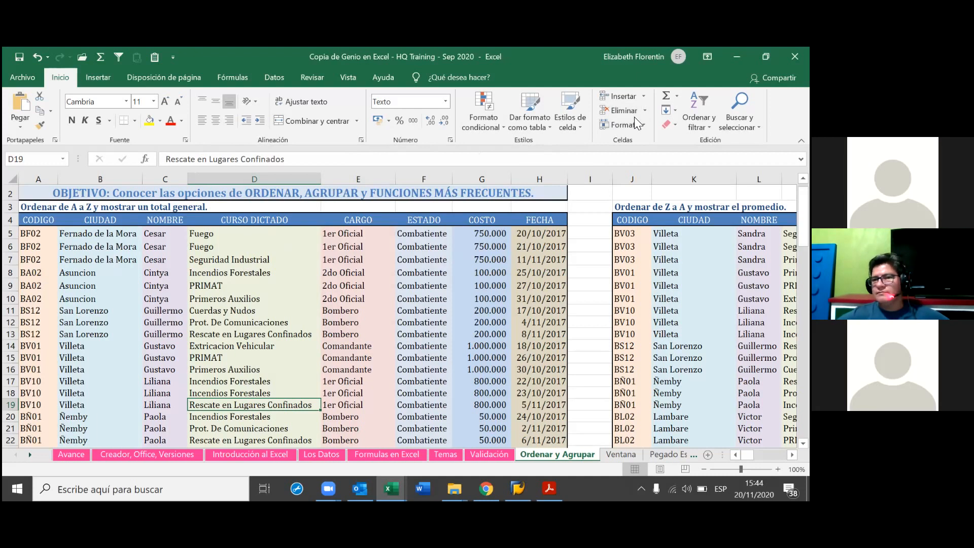
{"action": "left_click", "coordinate": [739, 111]}
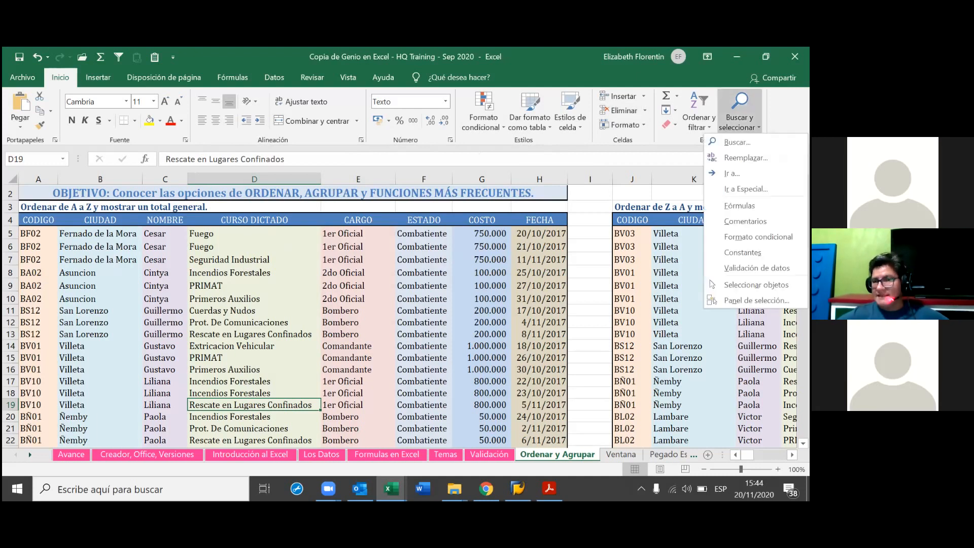
{"action": "left_click", "coordinate": [419, 107]}
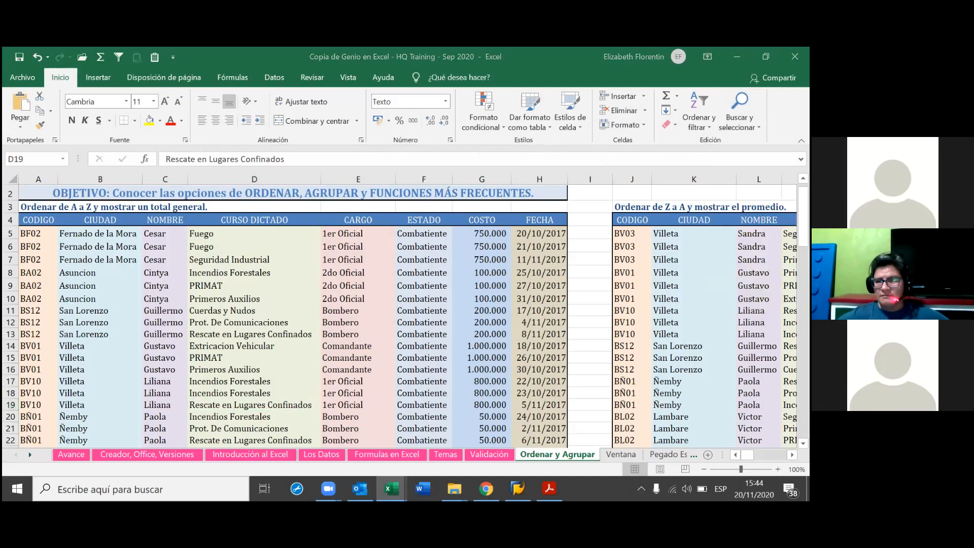
{"action": "left_click", "coordinate": [699, 113]}
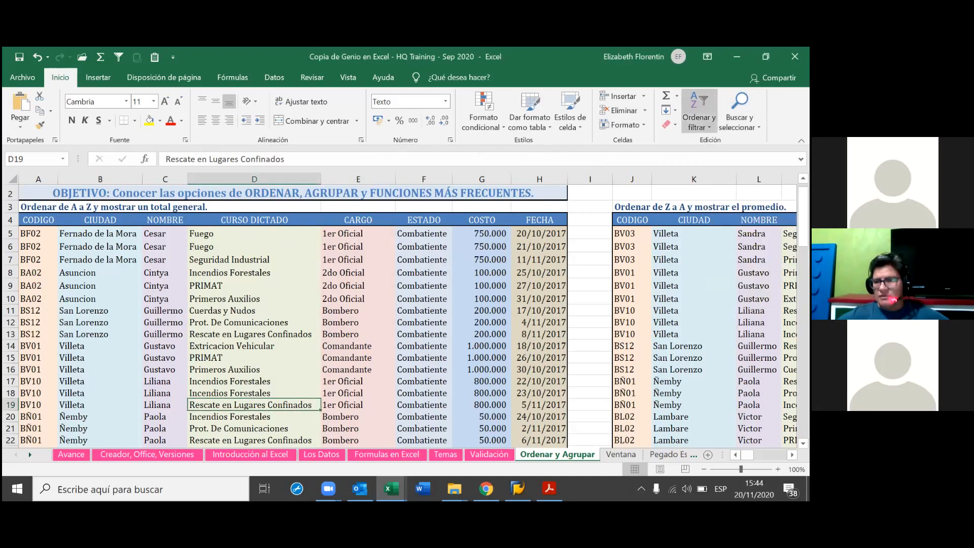
{"action": "left_click", "coordinate": [699, 112]}
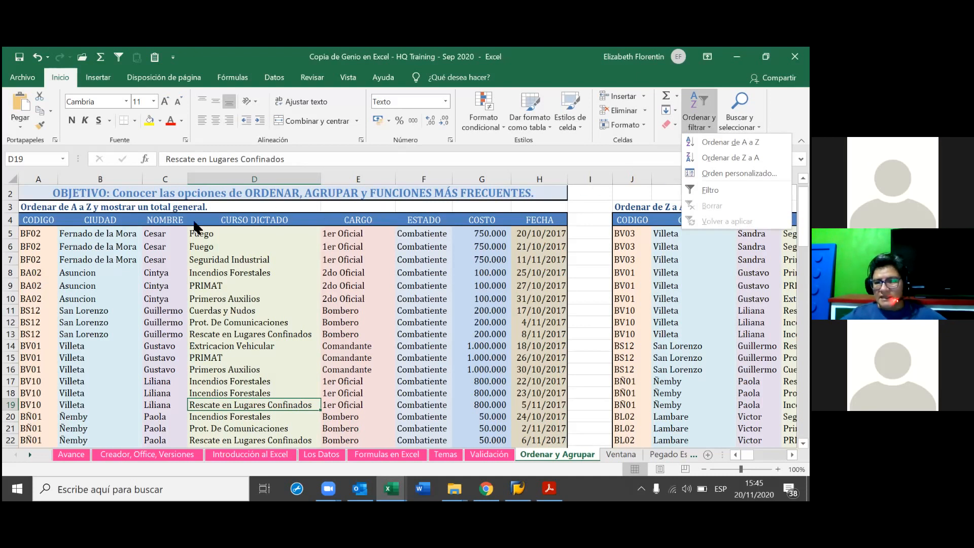
{"action": "left_click", "coordinate": [520, 232]}
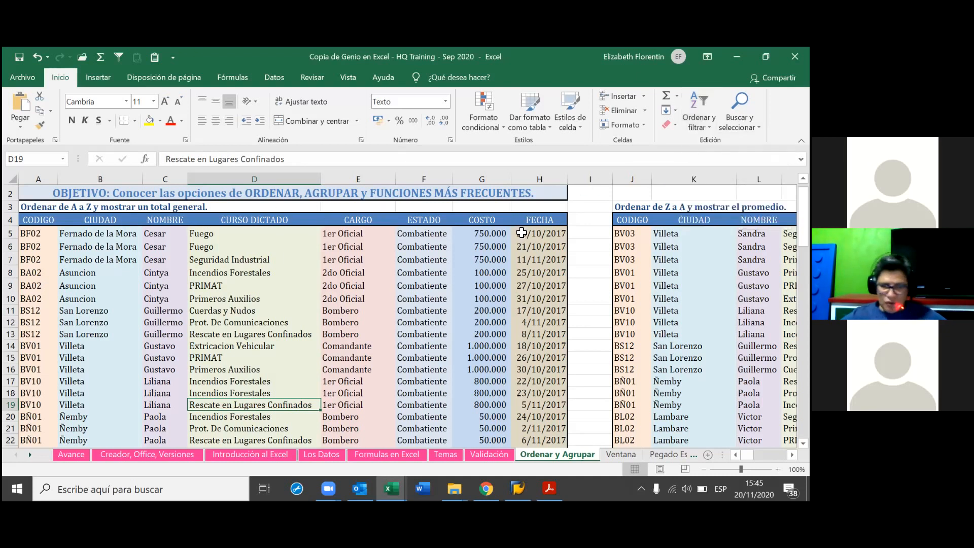
Look over the sort and filter options offered for the first date in the FECHA column, cell H5.
{"action": "left_click", "coordinate": [523, 233]}
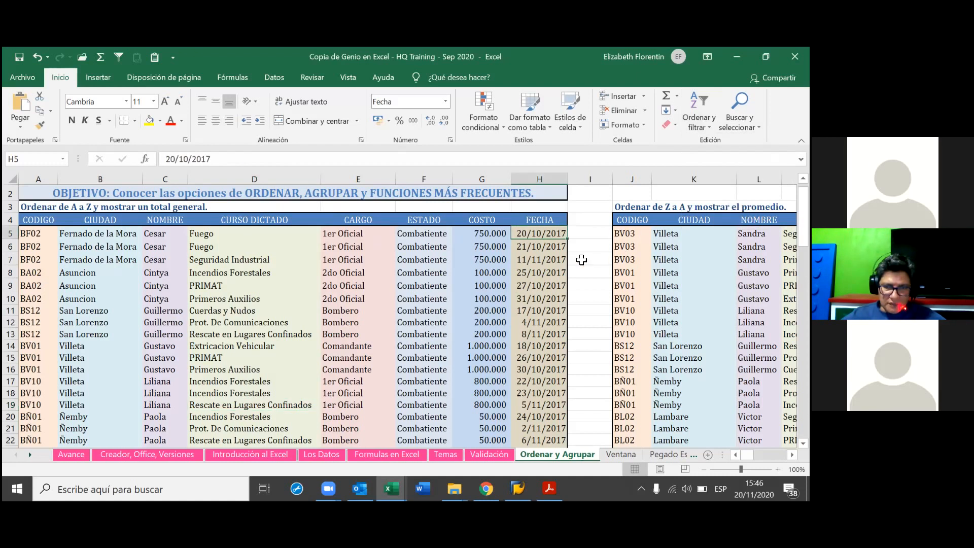
{"action": "left_click", "coordinate": [699, 112]}
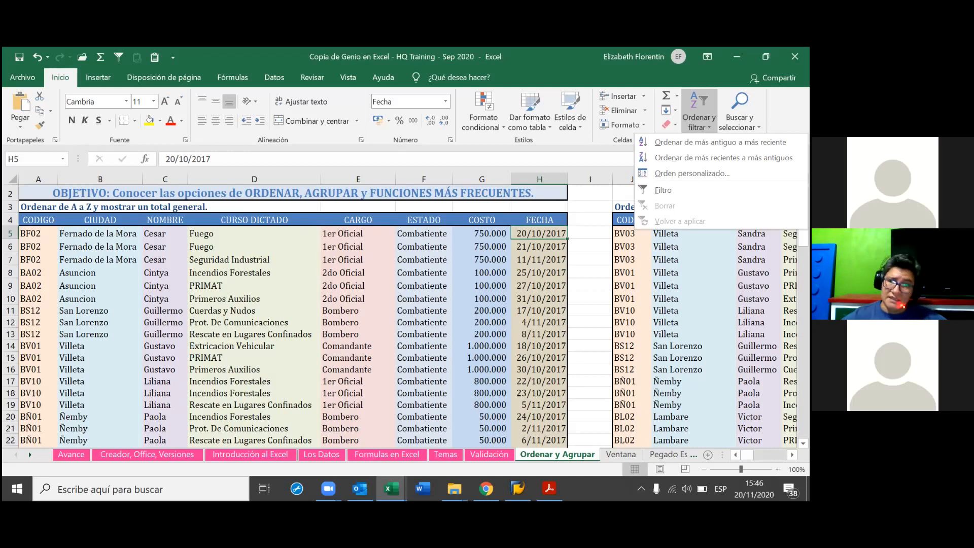
{"action": "left_click", "coordinate": [498, 234]}
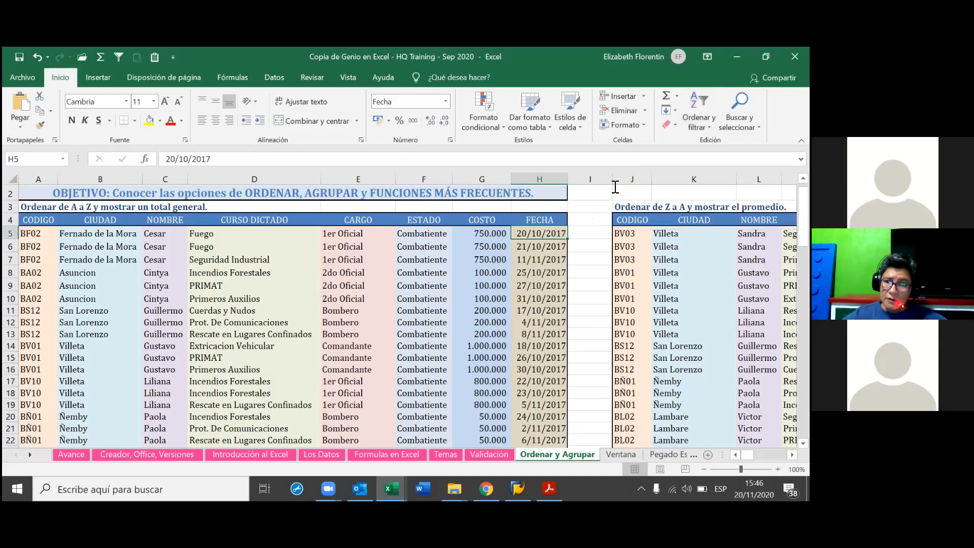
Look over the sort and filter options offered for the first number in the COSTO column, cell G5.
{"action": "left_click", "coordinate": [699, 109]}
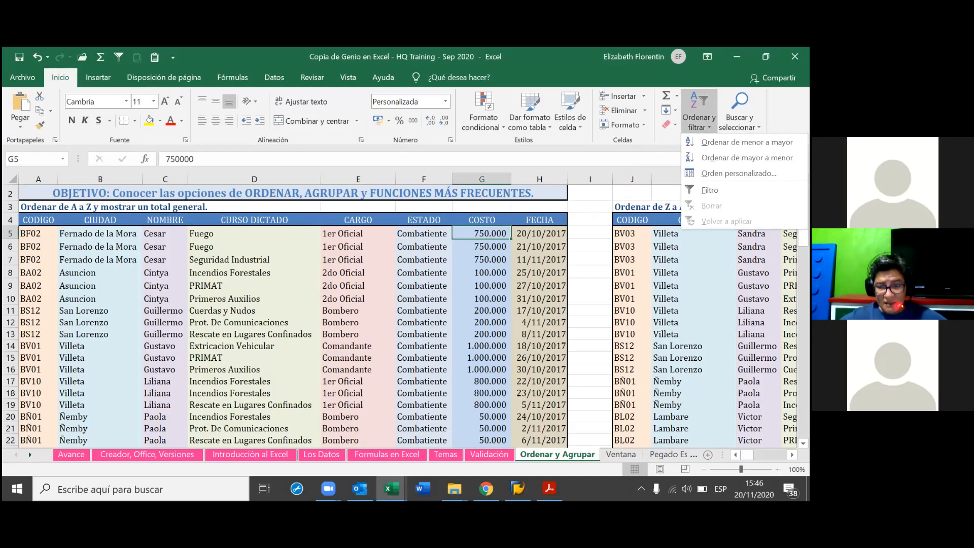
{"action": "left_click", "coordinate": [302, 110]}
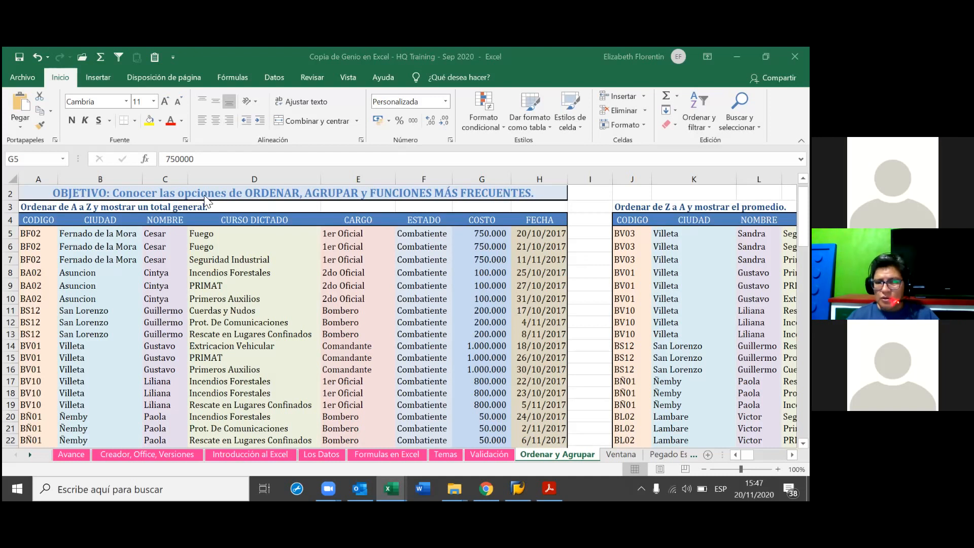
Look over the Ordenar dialog and the quick descending sort offered for the number and text cells in row 5.
{"action": "left_click", "coordinate": [273, 78]}
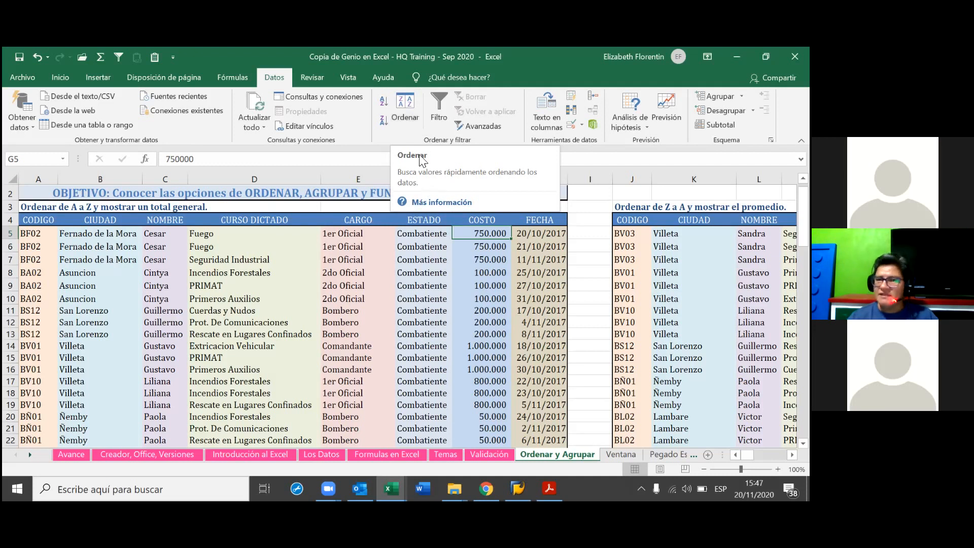
{"action": "left_click", "coordinate": [404, 107]}
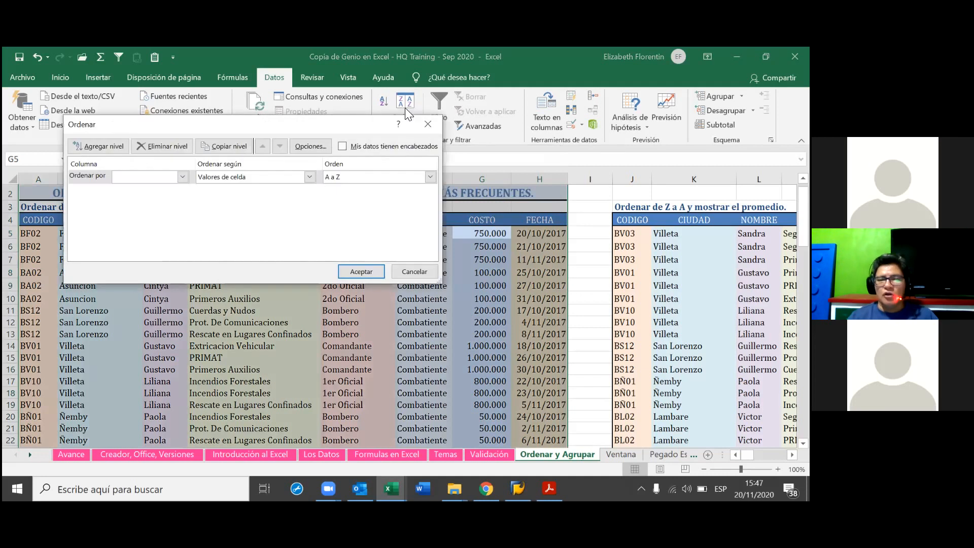
{"action": "left_click", "coordinate": [425, 123]}
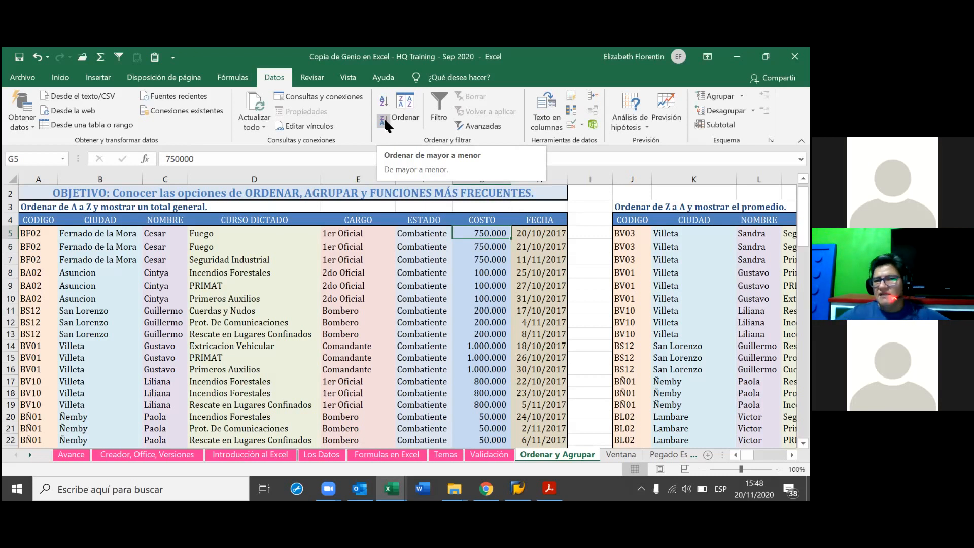
{"action": "key", "text": "Left"}
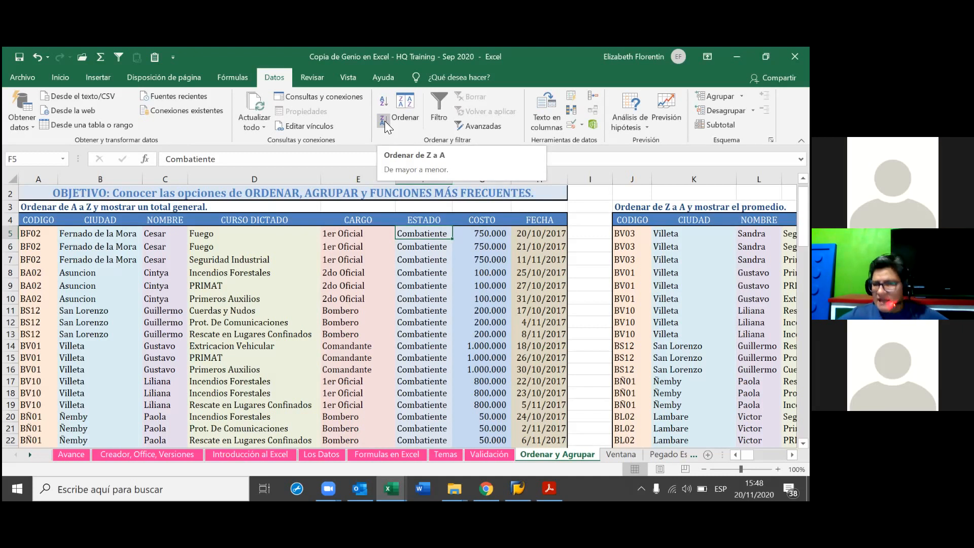
{"action": "key", "text": "Left"}
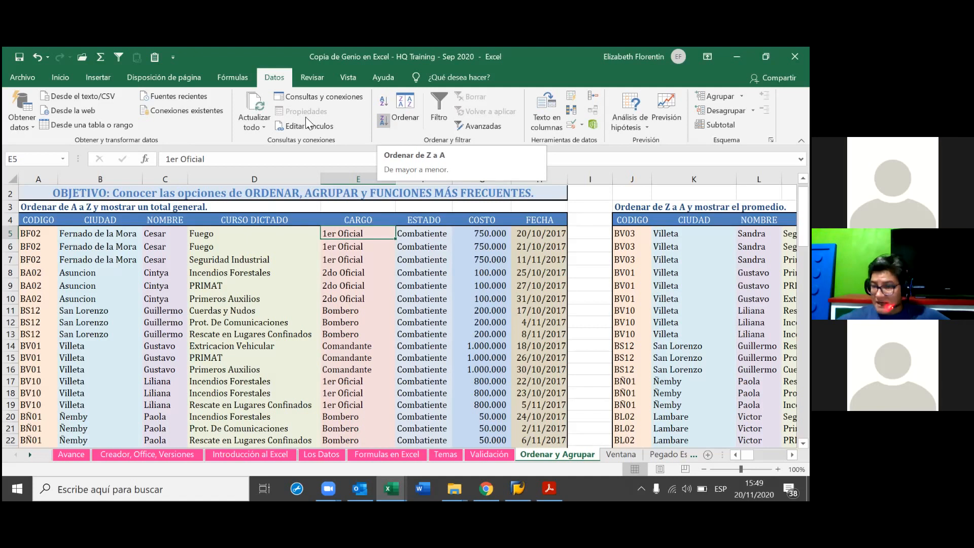
Examine the options in the warning shown before sorting only the CIUDAD data, B5:B31, from A to Z, then cancel the sort.
{"action": "left_click", "coordinate": [107, 237]}
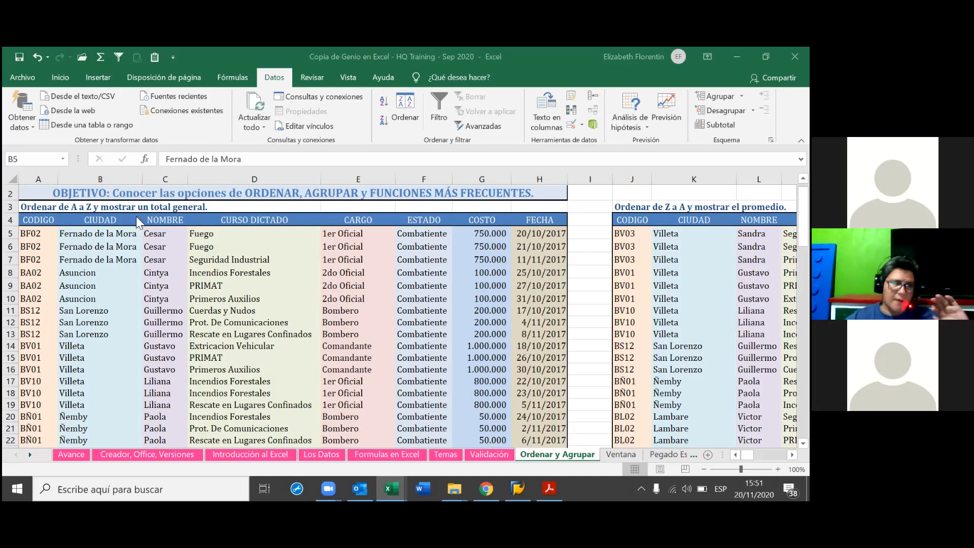
{"action": "left_click", "coordinate": [116, 232]}
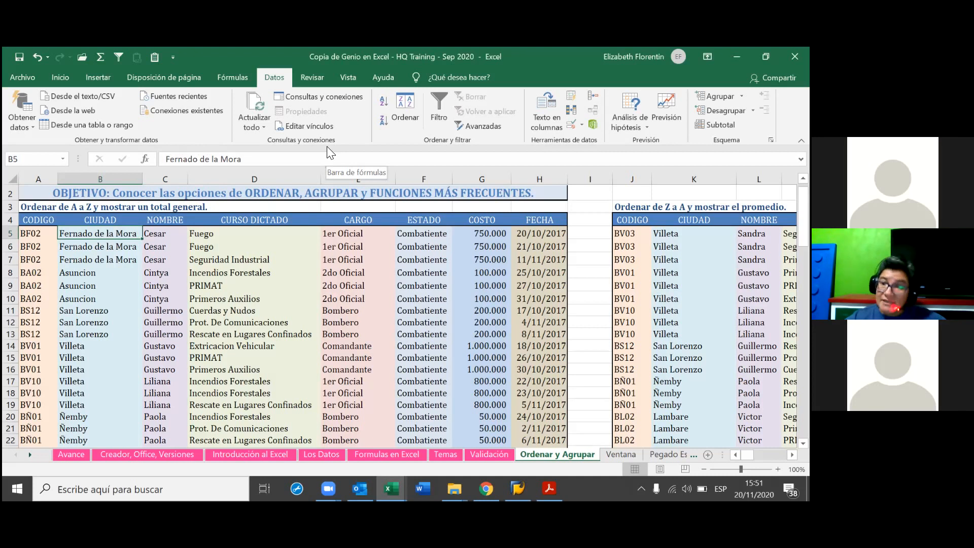
{"action": "key", "text": "ctrl+shift+Down"}
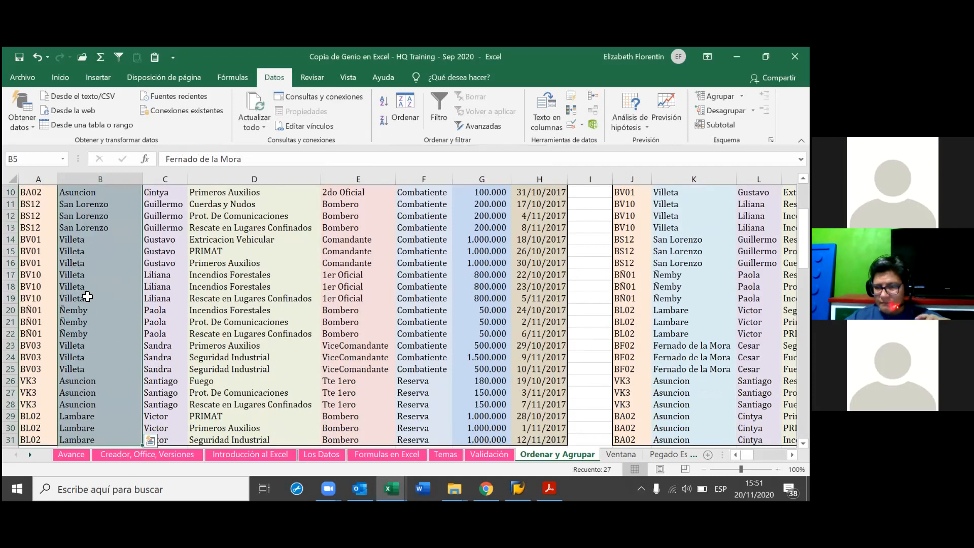
{"action": "scroll", "coordinate": [88, 297], "scroll_direction": "up", "scroll_amount": 3}
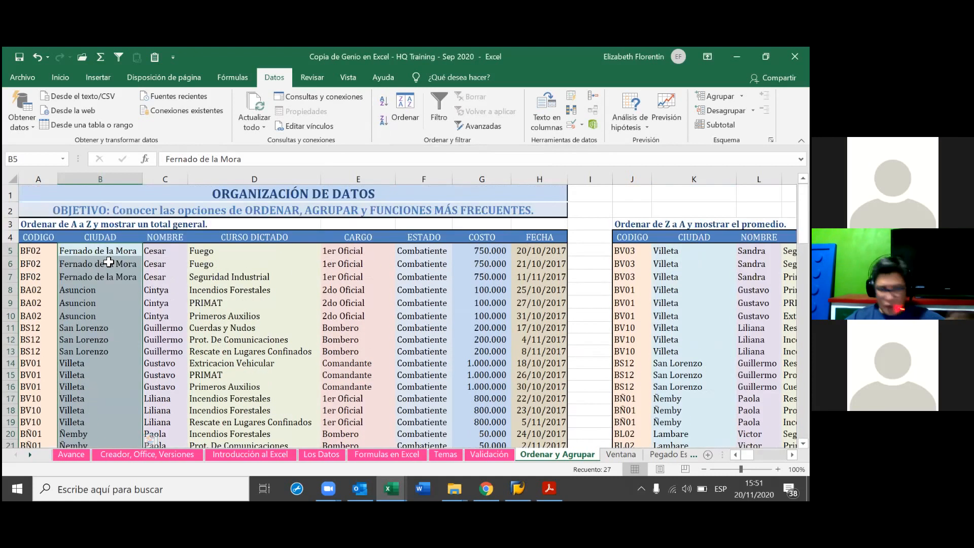
{"action": "left_click", "coordinate": [385, 107]}
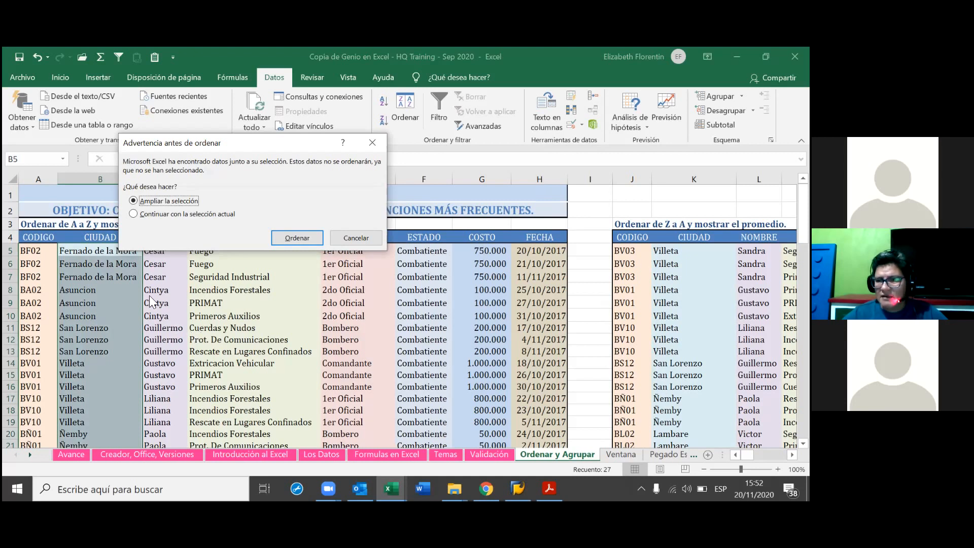
{"action": "left_click", "coordinate": [201, 123]}
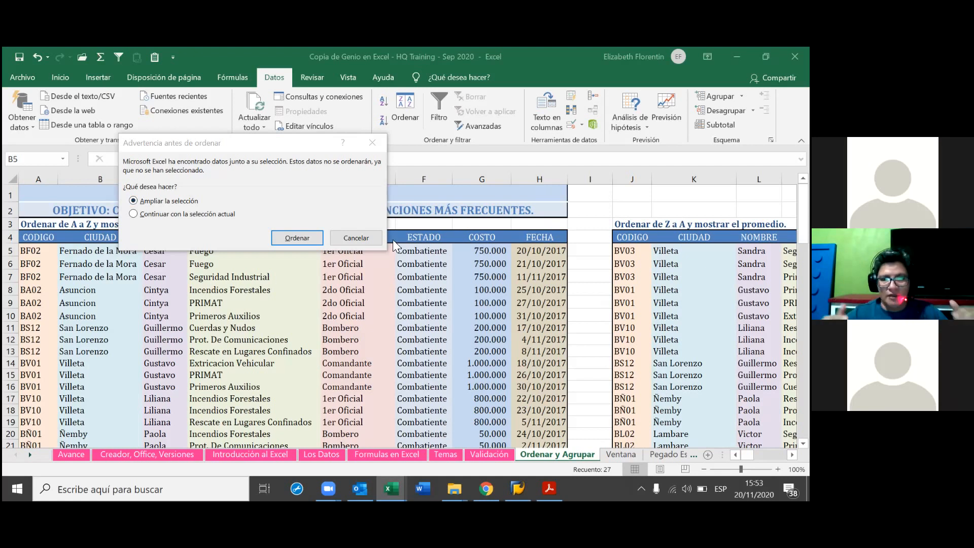
{"action": "left_click", "coordinate": [355, 238]}
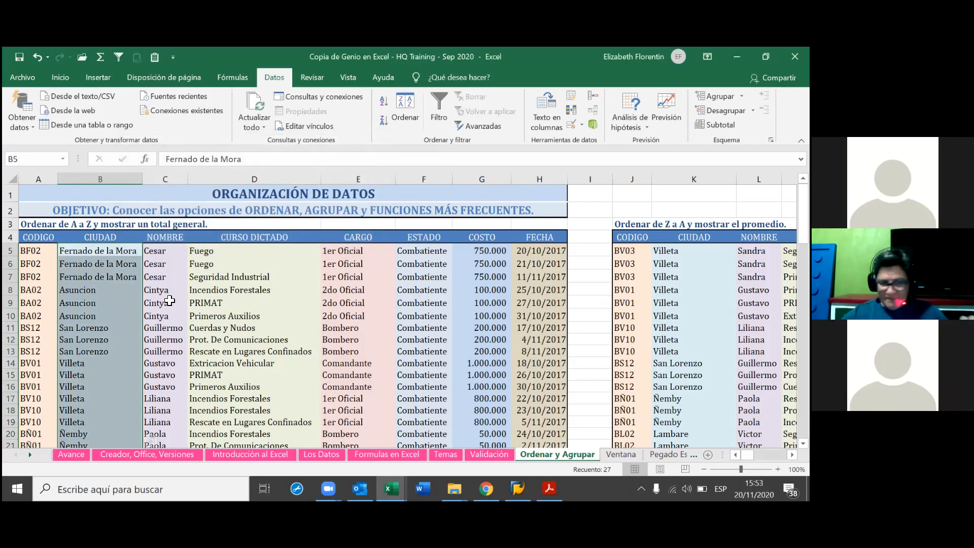
Fill the record in A10:H10 of the A to Z table with a light olive green theme color.
{"action": "left_click", "coordinate": [169, 301]}
{"action": "left_click", "coordinate": [38, 251]}
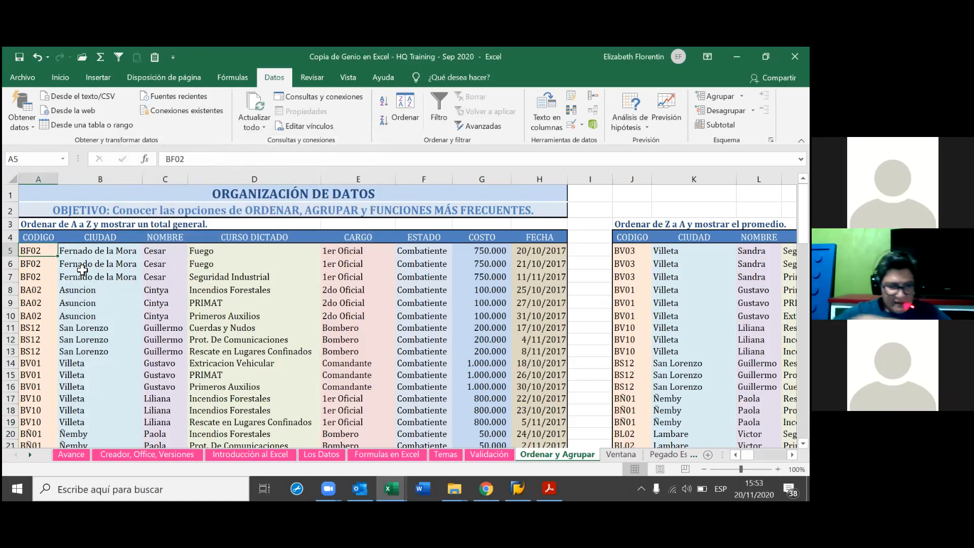
{"action": "left_click", "coordinate": [34, 317]}
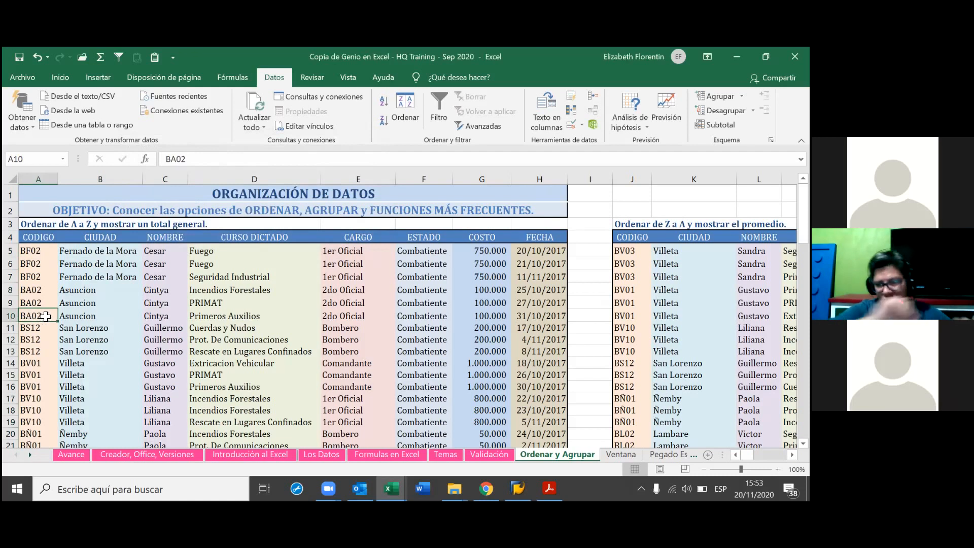
{"action": "right_click", "coordinate": [46, 317]}
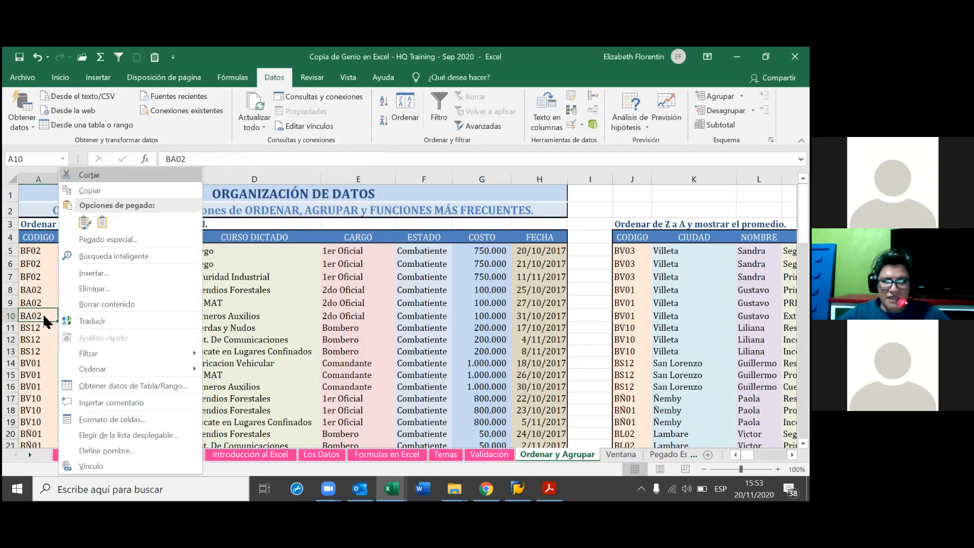
{"action": "key", "text": "Escape"}
{"action": "left_click_drag", "start_coordinate": [45, 323], "coordinate": [522, 321]}
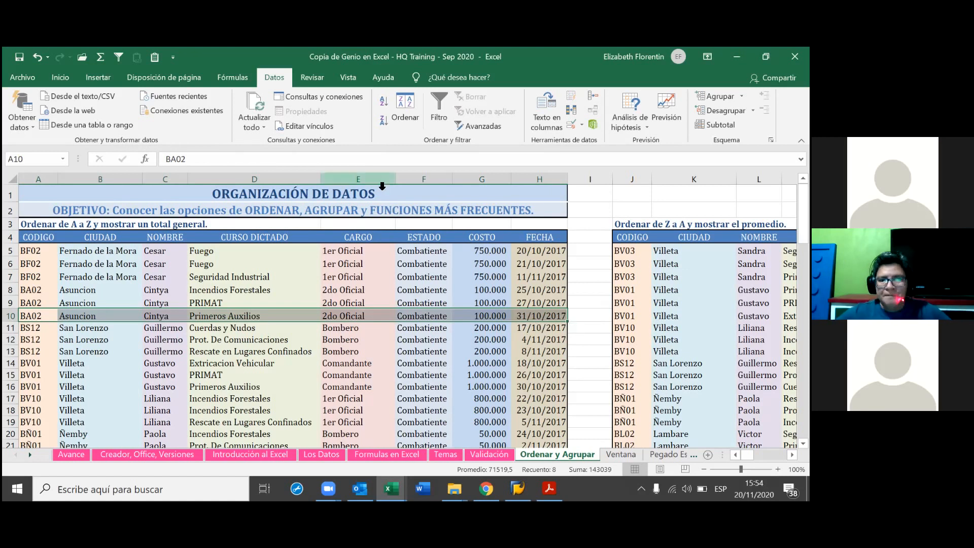
{"action": "left_click", "coordinate": [61, 77]}
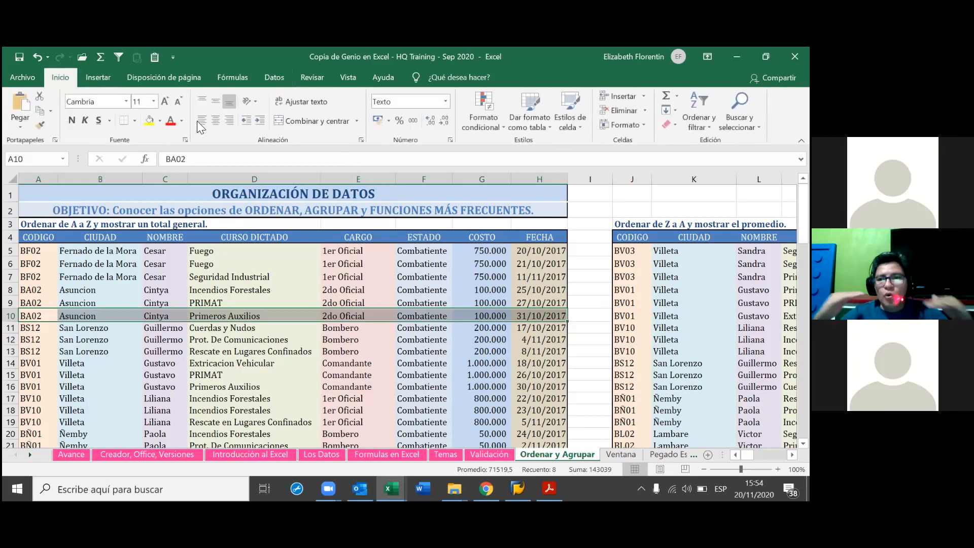
{"action": "left_click", "coordinate": [181, 120]}
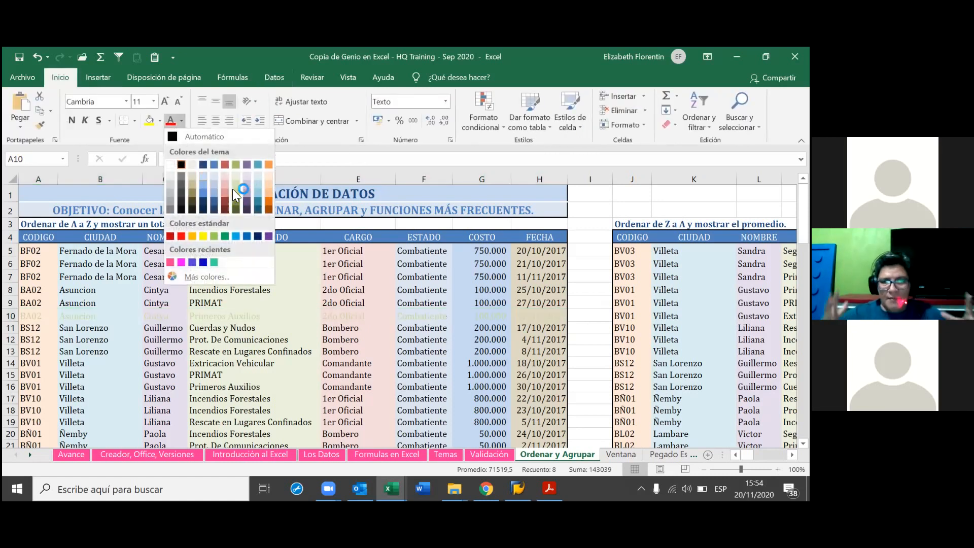
{"action": "left_click", "coordinate": [160, 120]}
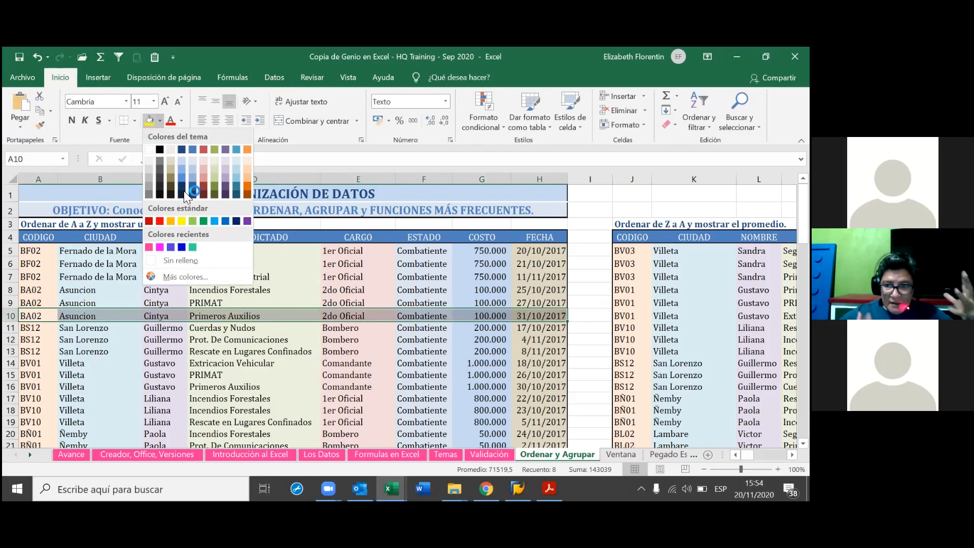
{"action": "left_click", "coordinate": [210, 175]}
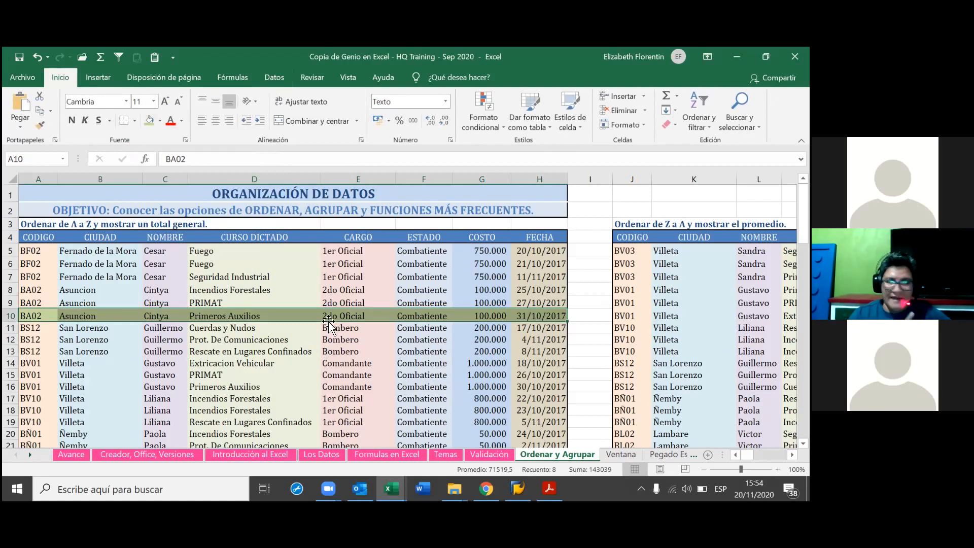
Fill the record in A20:H20 of the A to Z table with a light purple theme color.
{"action": "left_click", "coordinate": [10, 433]}
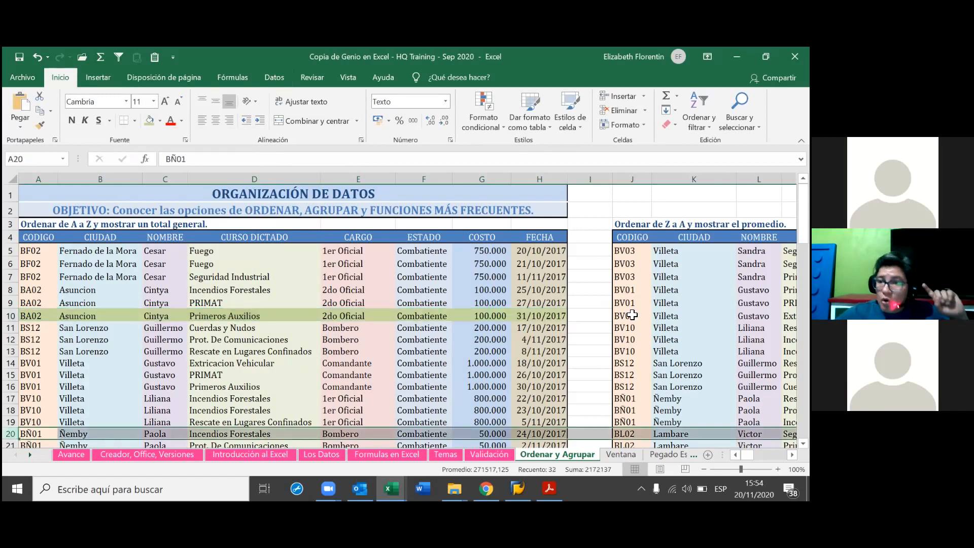
{"action": "left_click", "coordinate": [528, 410]}
{"action": "left_click_drag", "start_coordinate": [537, 434], "coordinate": [27, 434]}
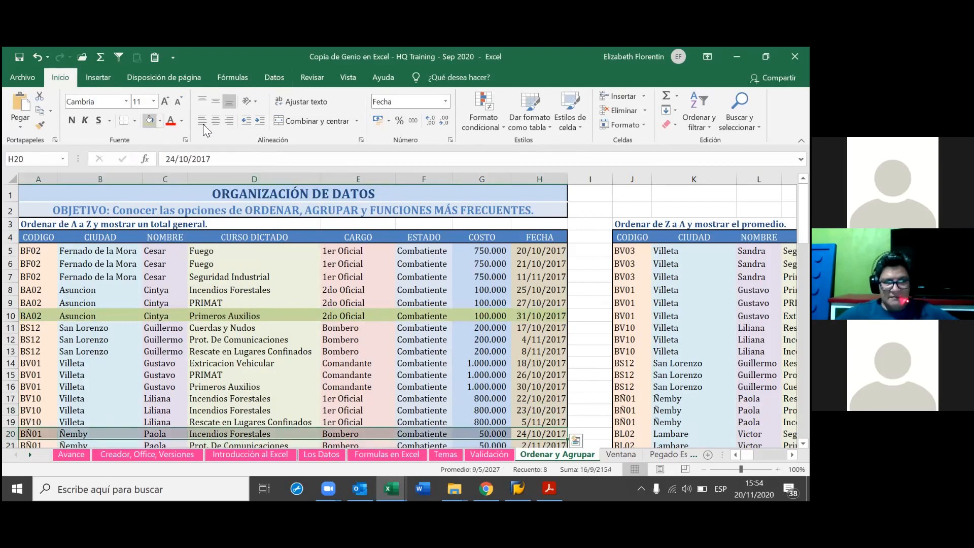
{"action": "left_click", "coordinate": [160, 121]}
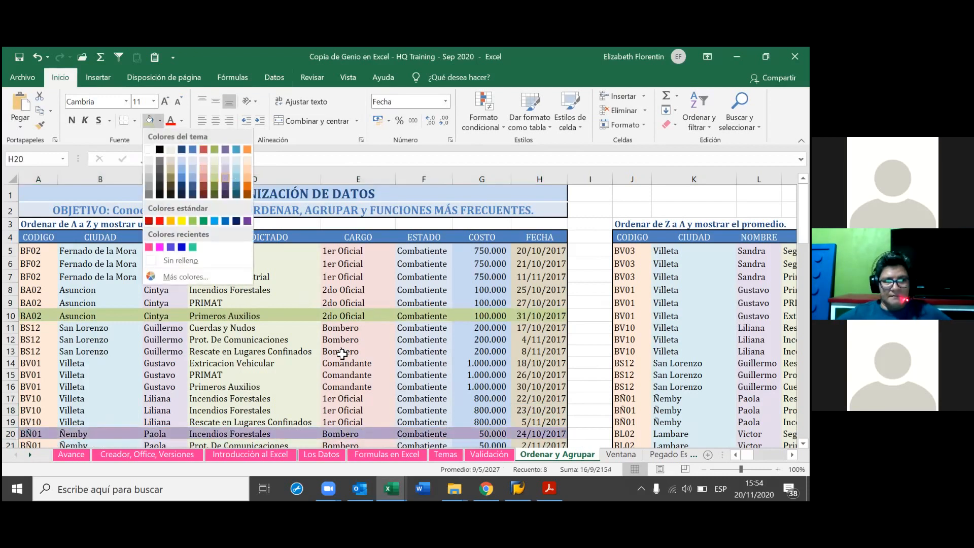
{"action": "left_click", "coordinate": [227, 179]}
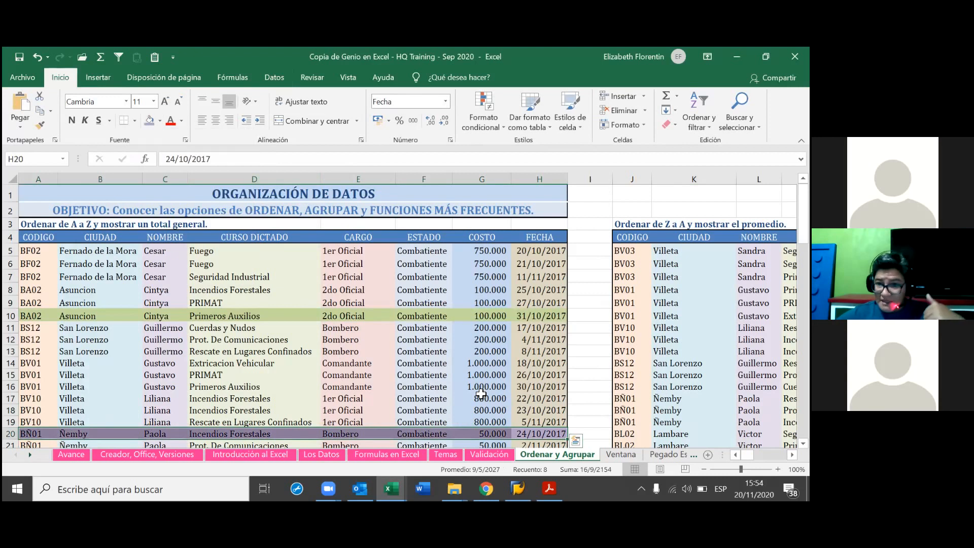
Fill the record in A30:H30 of the A to Z table with the standard green color.
{"action": "scroll", "coordinate": [178, 391], "scroll_direction": "down", "scroll_amount": 4}
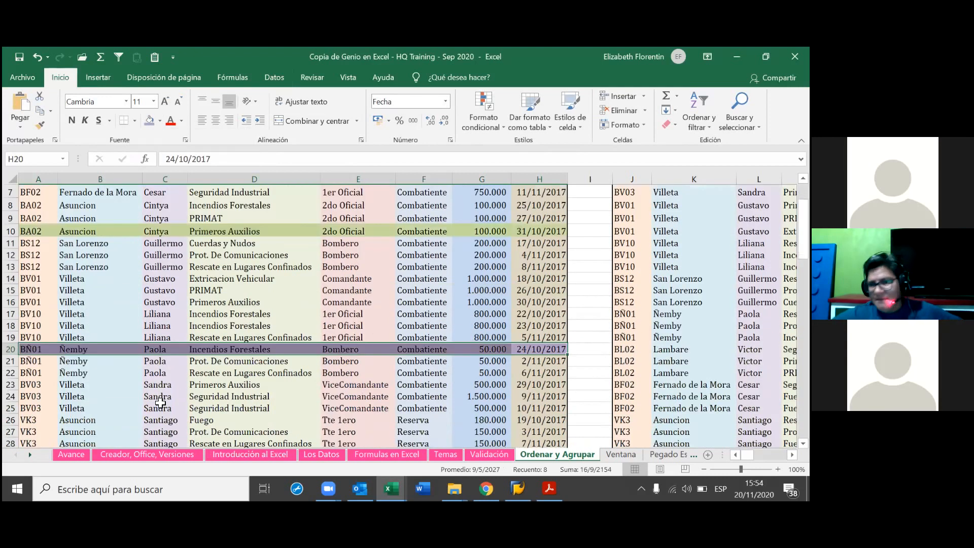
{"action": "left_click_drag", "start_coordinate": [38, 391], "coordinate": [287, 400]}
{"action": "left_click", "coordinate": [365, 392]}
{"action": "left_click", "coordinate": [40, 388]}
{"action": "left_click_drag", "start_coordinate": [38, 391], "coordinate": [539, 391]}
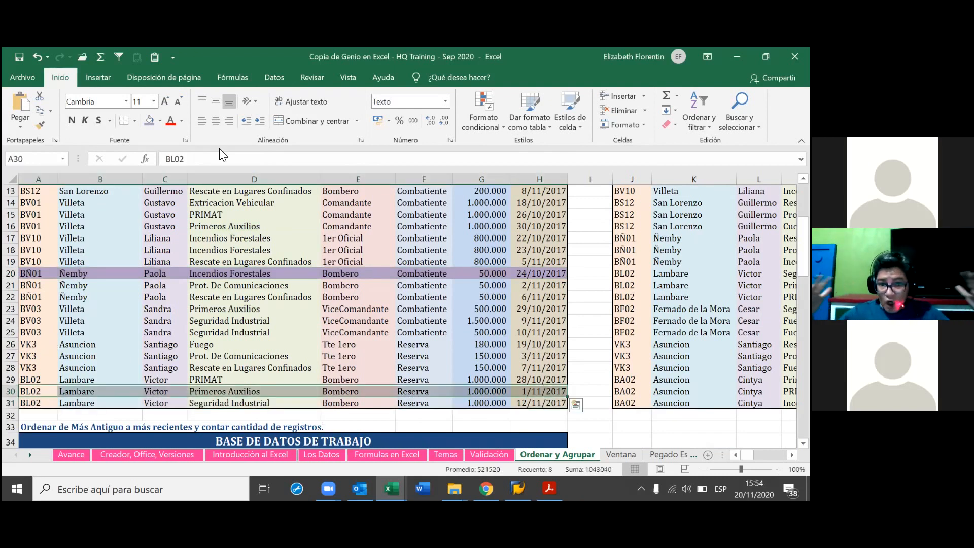
{"action": "left_click", "coordinate": [160, 120]}
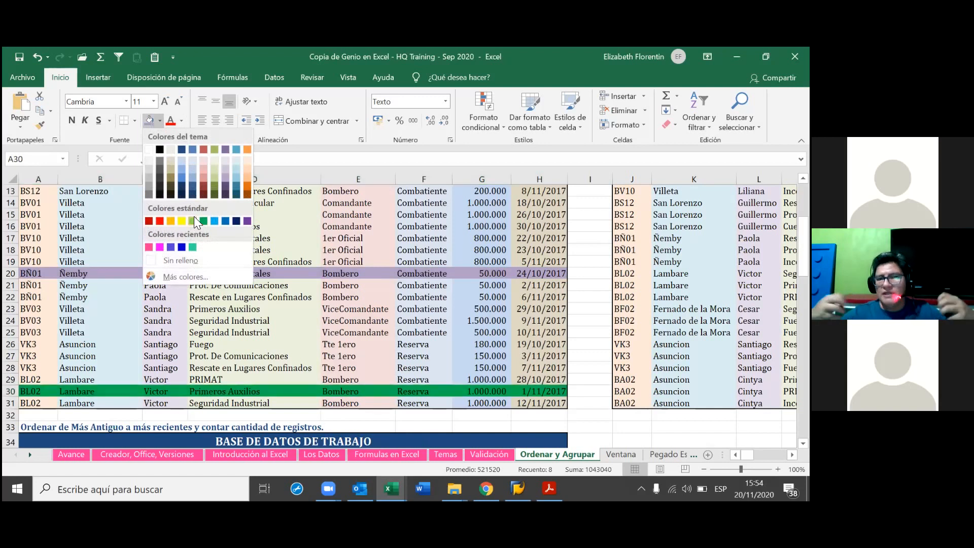
{"action": "left_click", "coordinate": [349, 347]}
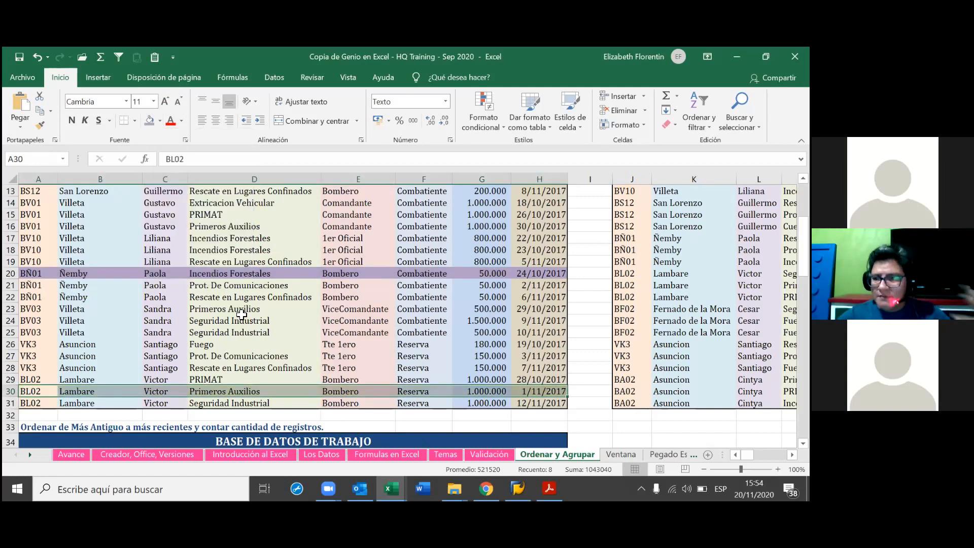
{"action": "left_click", "coordinate": [160, 120]}
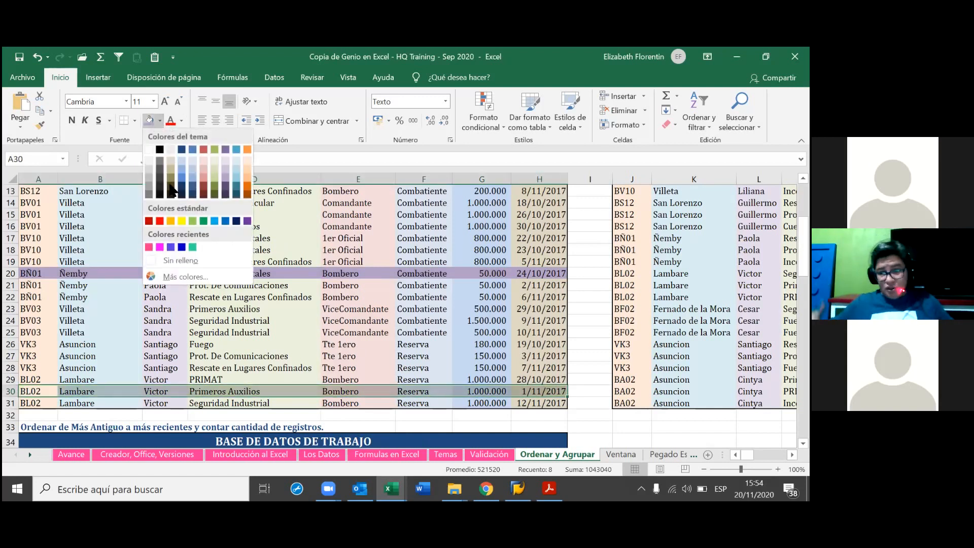
{"action": "left_click", "coordinate": [335, 334]}
{"action": "left_click", "coordinate": [349, 335]}
Try to sort the CIUDAD data, B5:B31, from A to Z with the Ampliar la selección option, and dismiss the resulting alert.
{"action": "scroll", "coordinate": [391, 343], "scroll_direction": "up", "scroll_amount": 3}
{"action": "scroll", "coordinate": [388, 298], "scroll_direction": "down", "scroll_amount": 2}
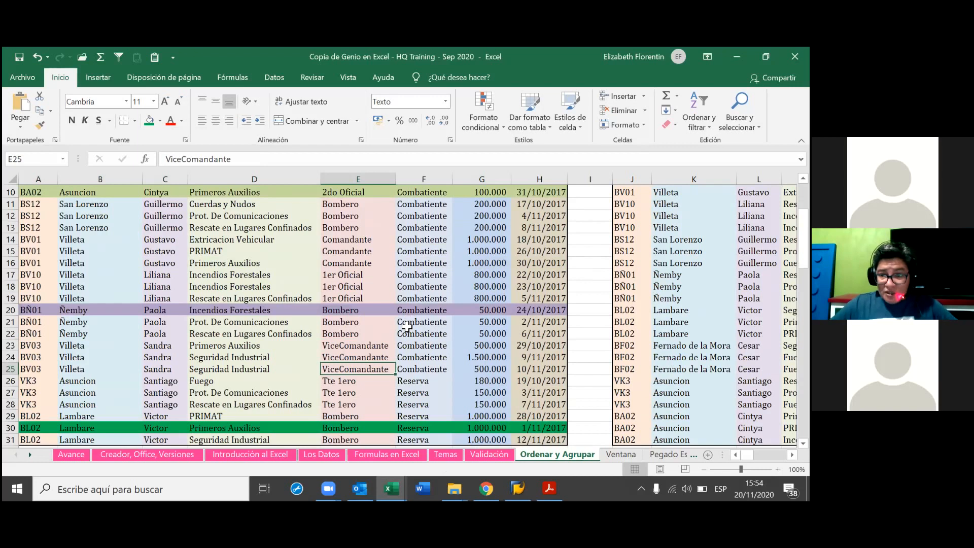
{"action": "scroll", "coordinate": [408, 325], "scroll_direction": "up", "scroll_amount": 2}
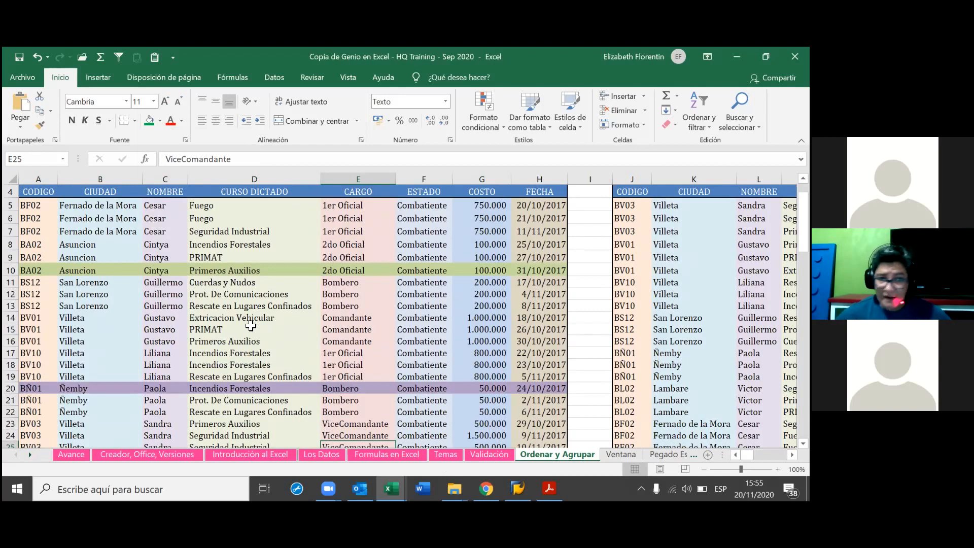
{"action": "scroll", "coordinate": [253, 325], "scroll_direction": "up", "scroll_amount": 1}
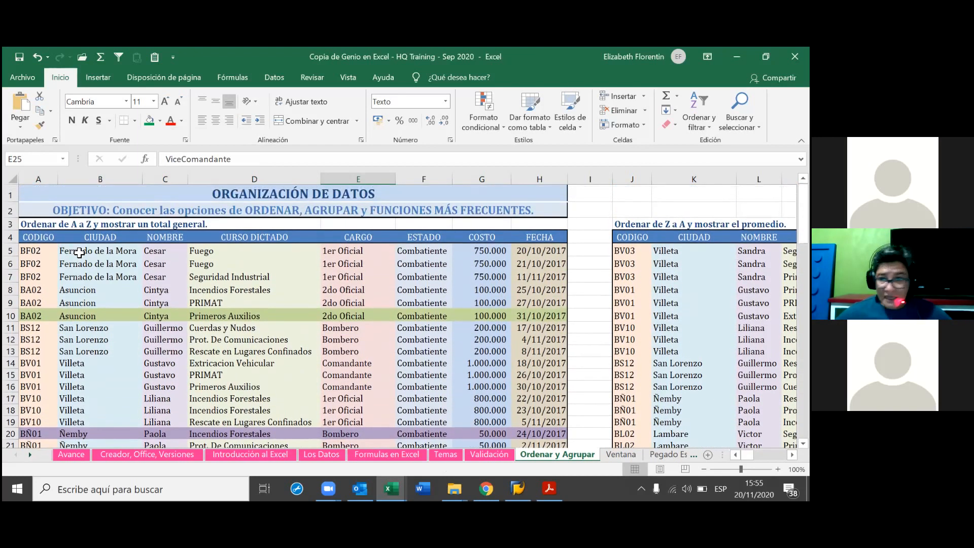
{"action": "left_click", "coordinate": [79, 253]}
{"action": "left_click_drag", "start_coordinate": [79, 252], "coordinate": [96, 440]}
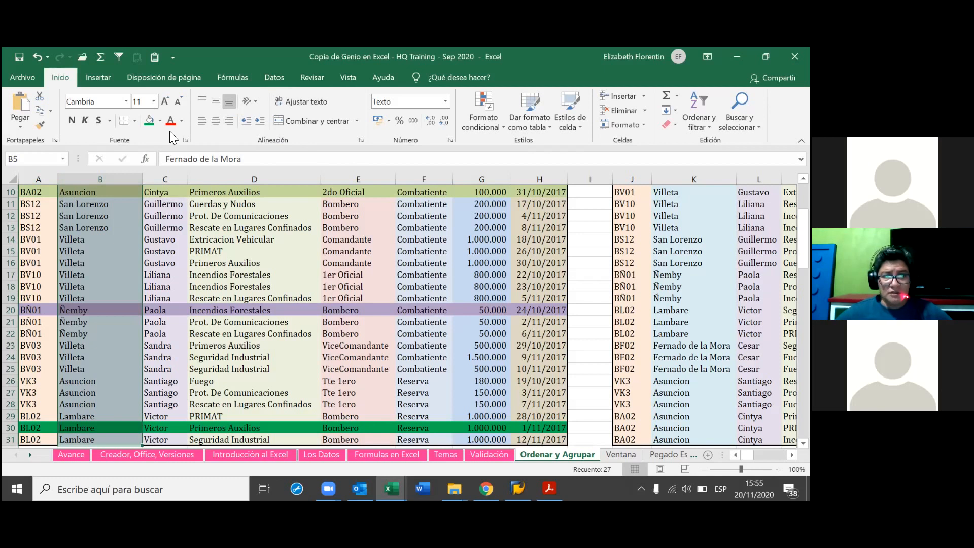
{"action": "left_click", "coordinate": [275, 77]}
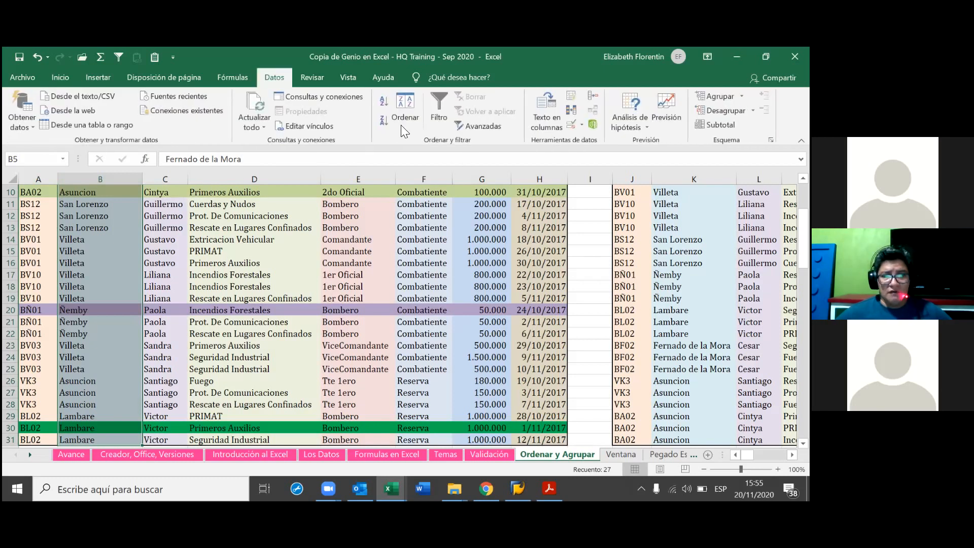
{"action": "left_click", "coordinate": [389, 108]}
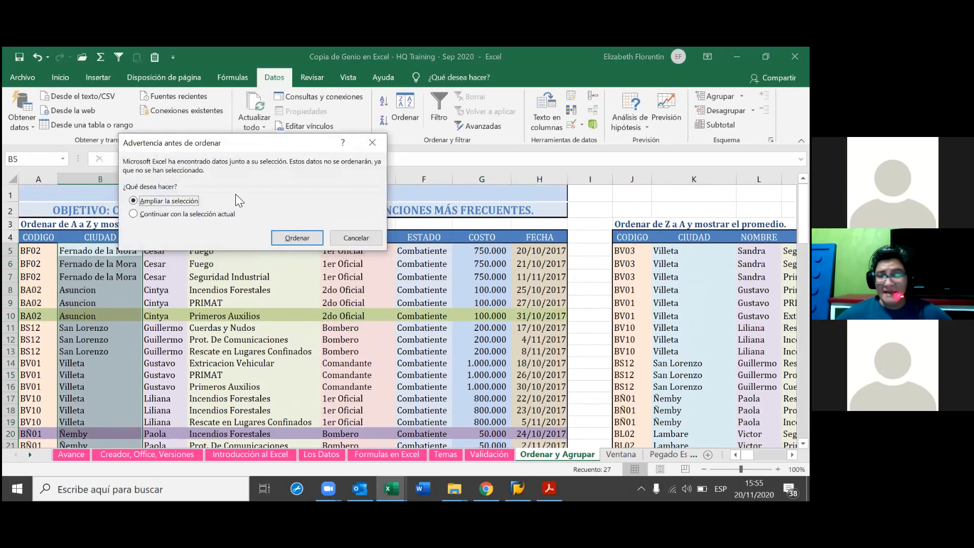
{"action": "left_click", "coordinate": [286, 240]}
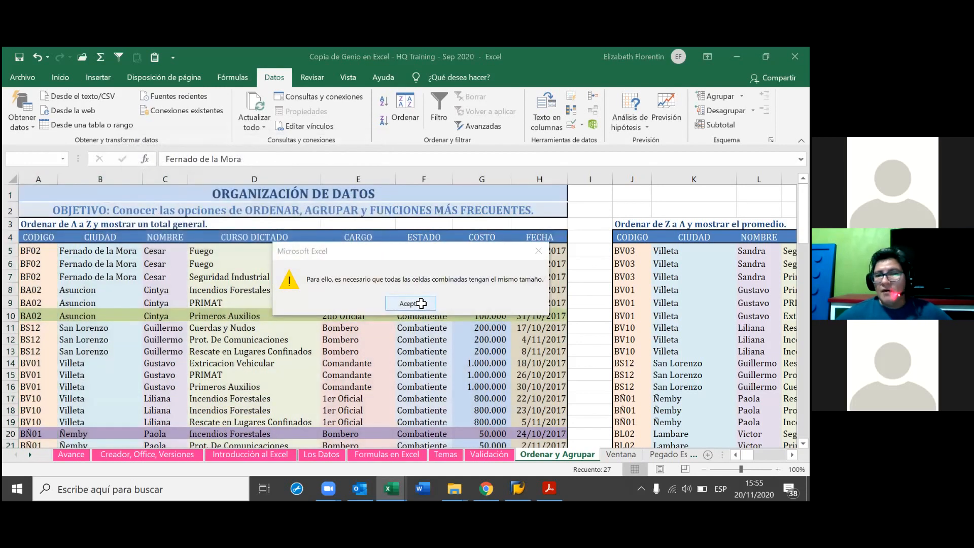
{"action": "left_click", "coordinate": [420, 304]}
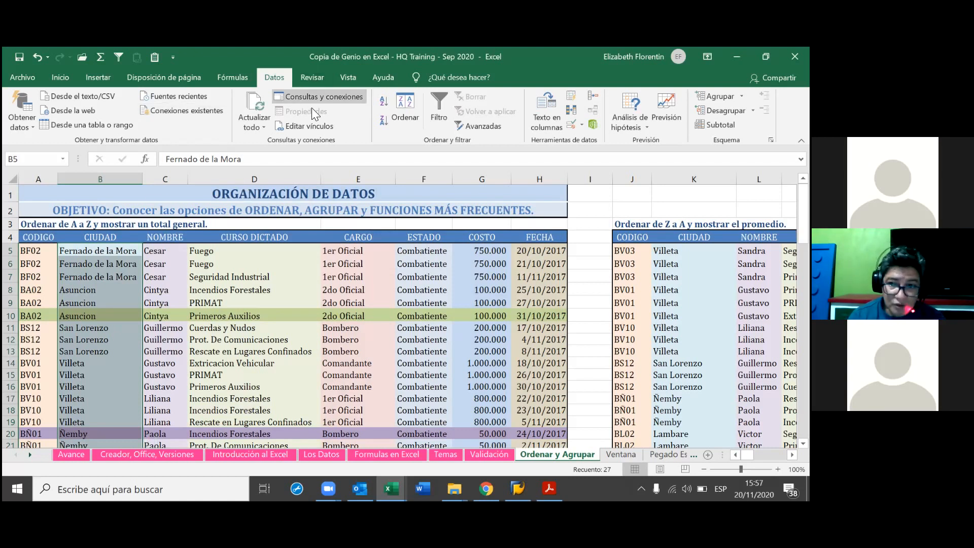
{"action": "left_click", "coordinate": [210, 399]}
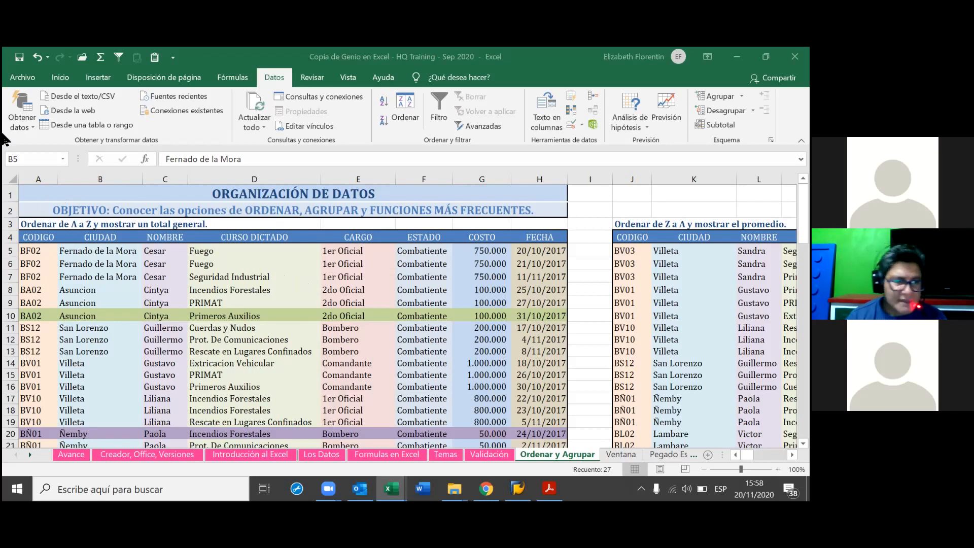
Delete rows 1 to 3, which hold the titles above the two tables' headers.
{"action": "left_click_drag", "start_coordinate": [9, 194], "coordinate": [72, 209]}
{"action": "right_click", "coordinate": [73, 209]}
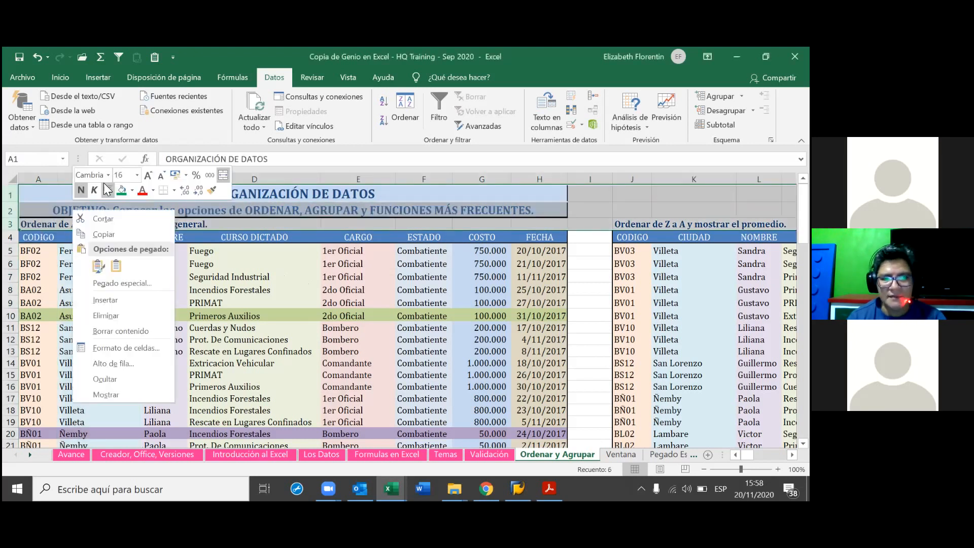
{"action": "left_click", "coordinate": [107, 315]}
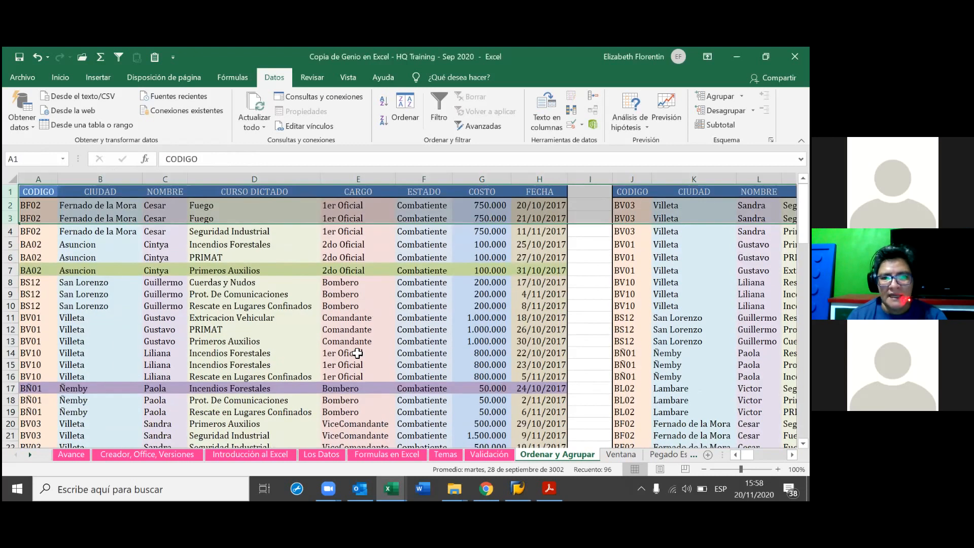
{"action": "left_click", "coordinate": [282, 257]}
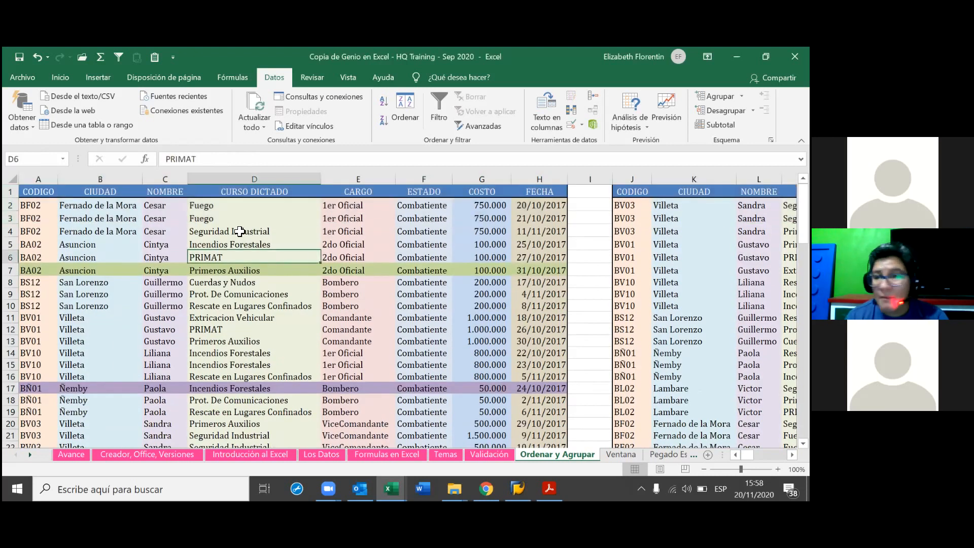
Sort the CIUDAD data, B2:B28, from A to Z with the Ampliar la selección option.
{"action": "left_click", "coordinate": [97, 205]}
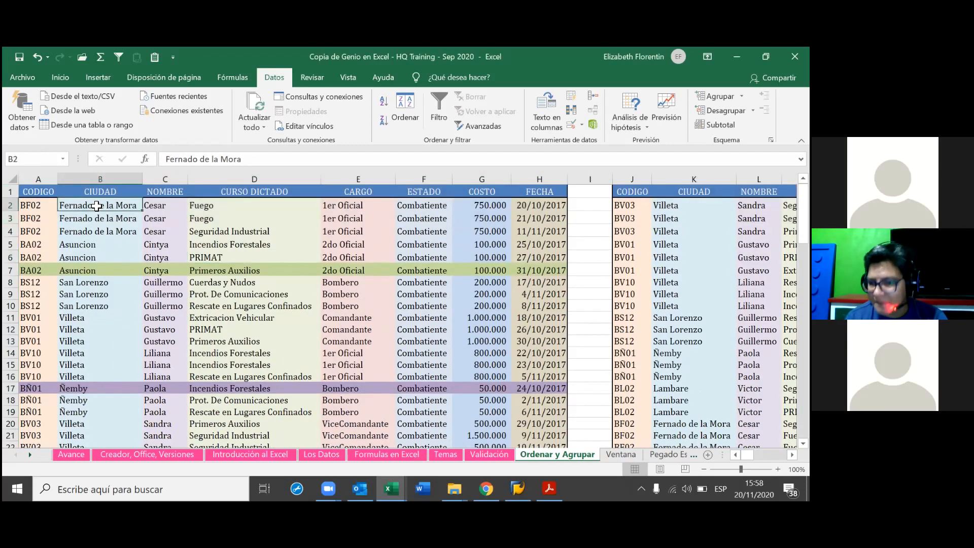
{"action": "key", "text": "ctrl+shift+Down"}
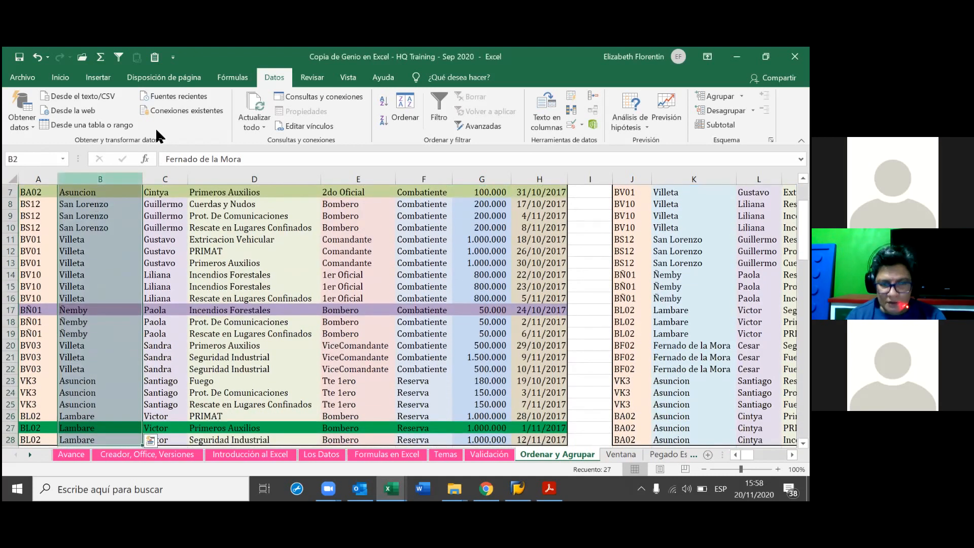
{"action": "left_click", "coordinate": [381, 106]}
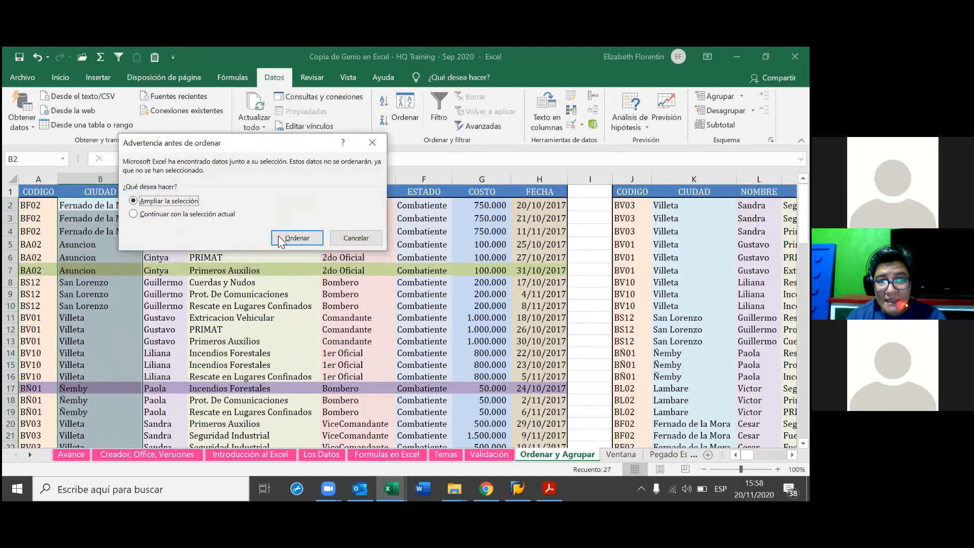
{"action": "left_click", "coordinate": [287, 240]}
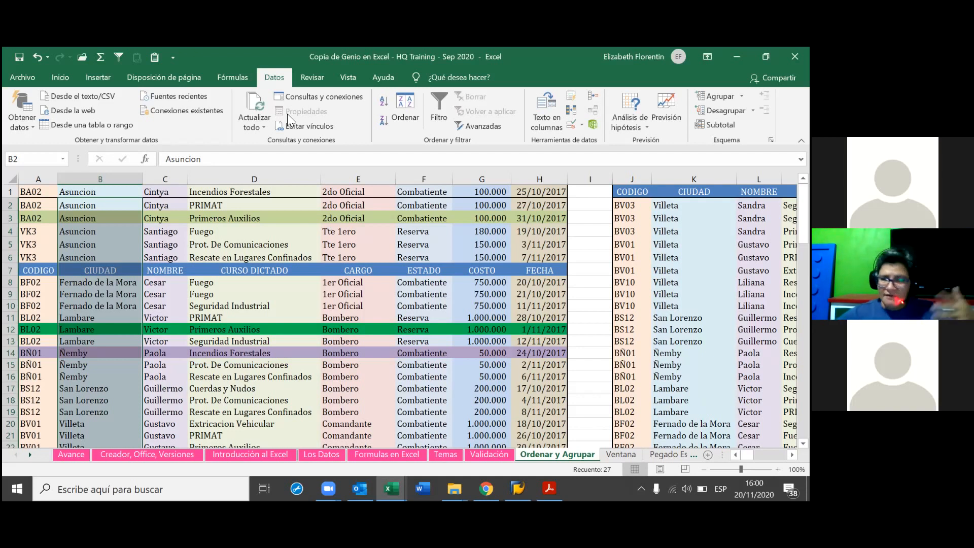
Undo the A to Z sort and the deletion of the three title rows.
{"action": "key", "text": "ctrl+z"}
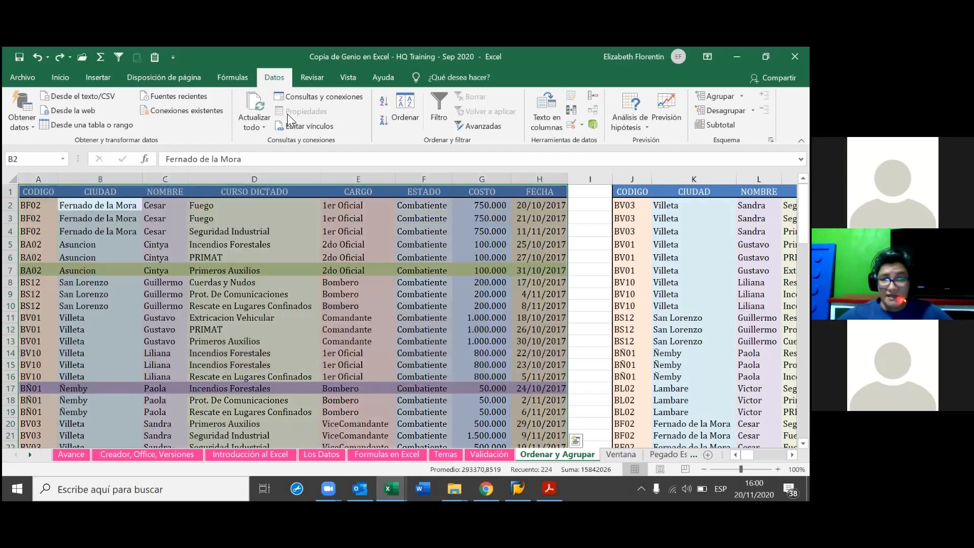
{"action": "key", "text": "ctrl+z"}
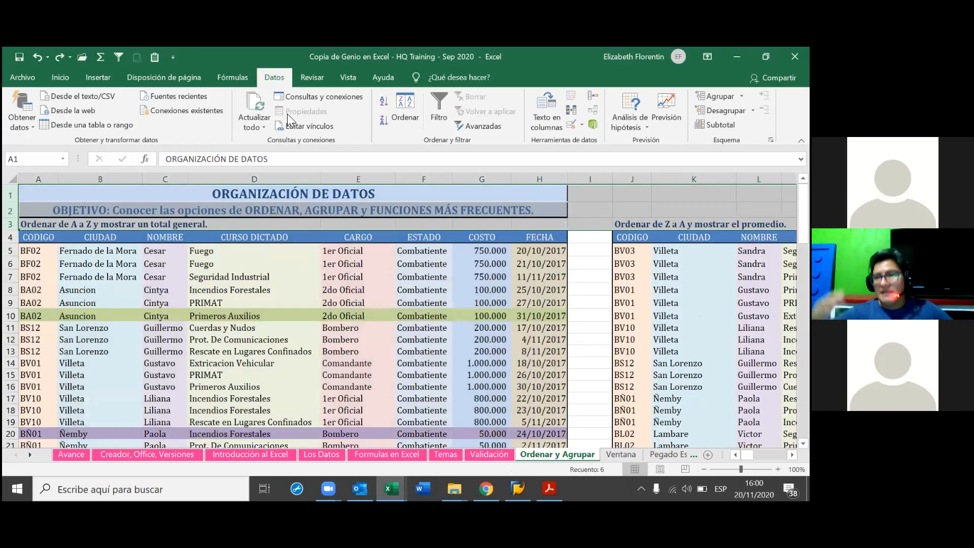
{"action": "left_click", "coordinate": [231, 317]}
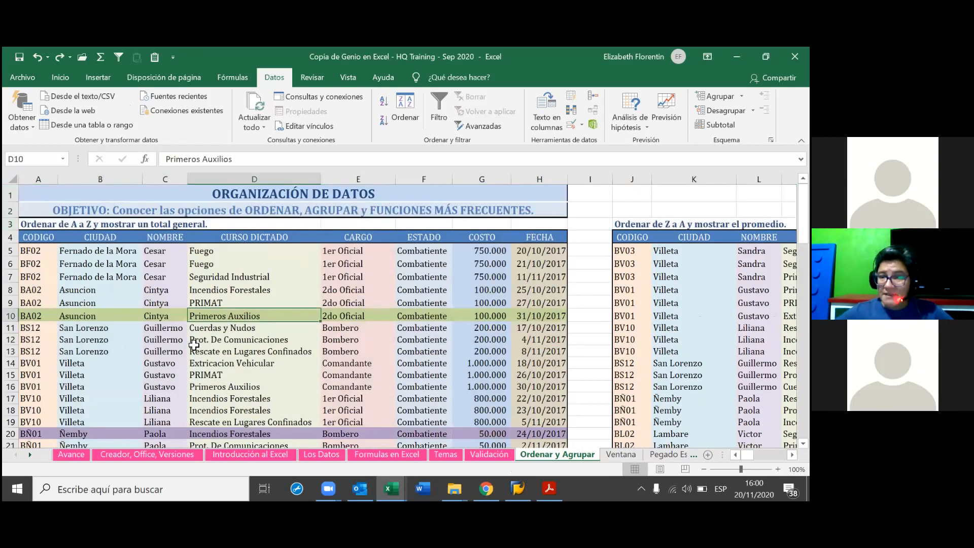
Insert a blank row at row 4, between the Ordenar de A a Z title and the table headers.
{"action": "left_click", "coordinate": [105, 251]}
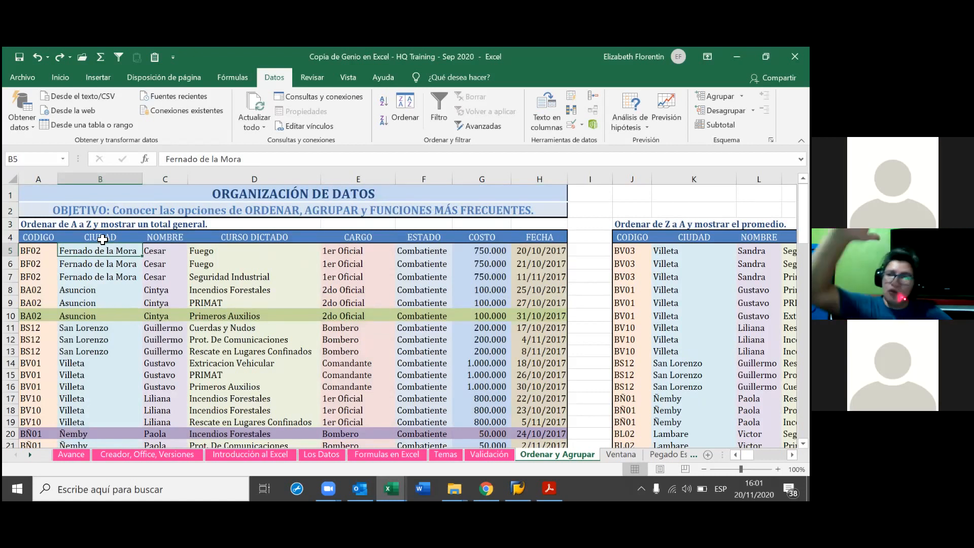
{"action": "left_click", "coordinate": [10, 237]}
{"action": "right_click", "coordinate": [10, 236]}
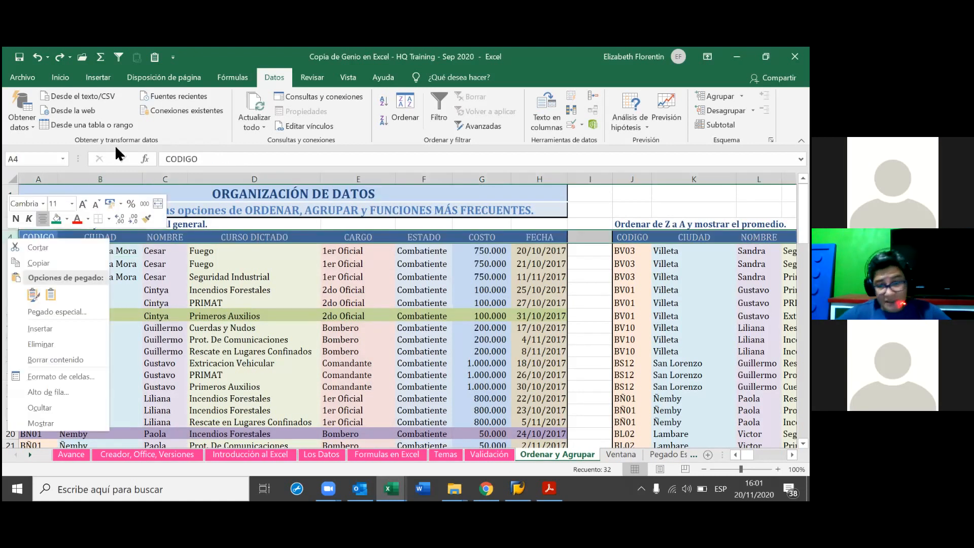
{"action": "left_click", "coordinate": [41, 330]}
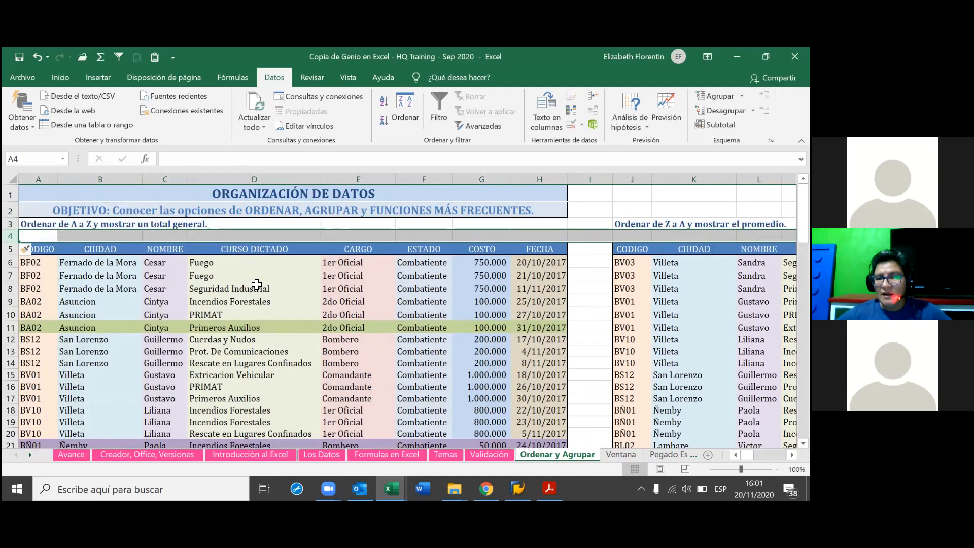
{"action": "left_click", "coordinate": [253, 314]}
{"action": "left_click", "coordinate": [358, 363]}
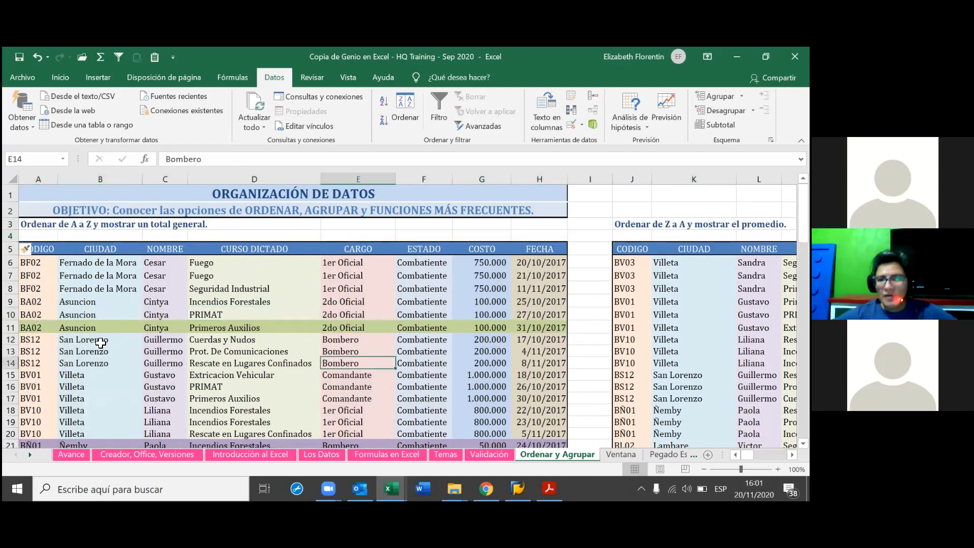
{"action": "left_click", "coordinate": [317, 277]}
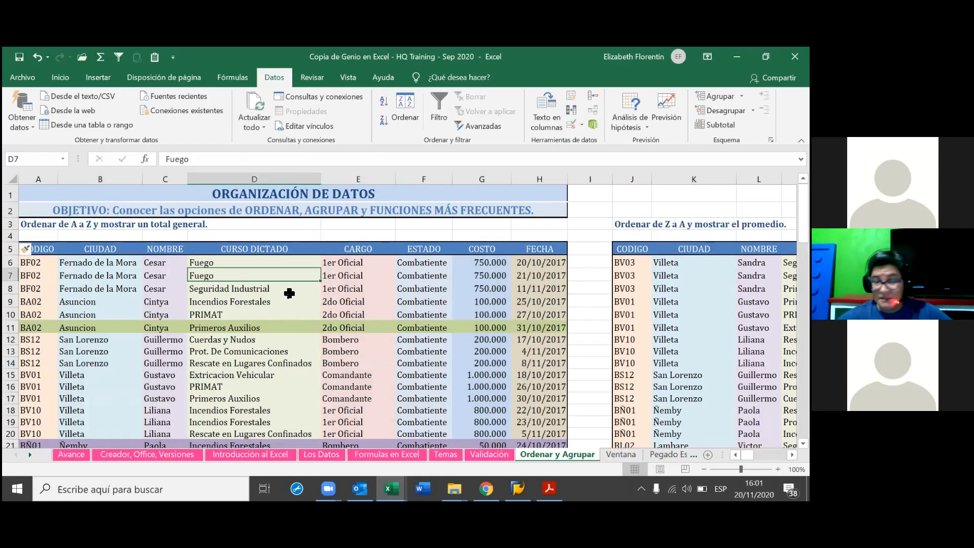
Sort the CIUDAD data, B6:B32, from A to Z with the Ampliar la selección option.
{"action": "left_click", "coordinate": [109, 264]}
{"action": "left_click_drag", "start_coordinate": [109, 263], "coordinate": [103, 439]}
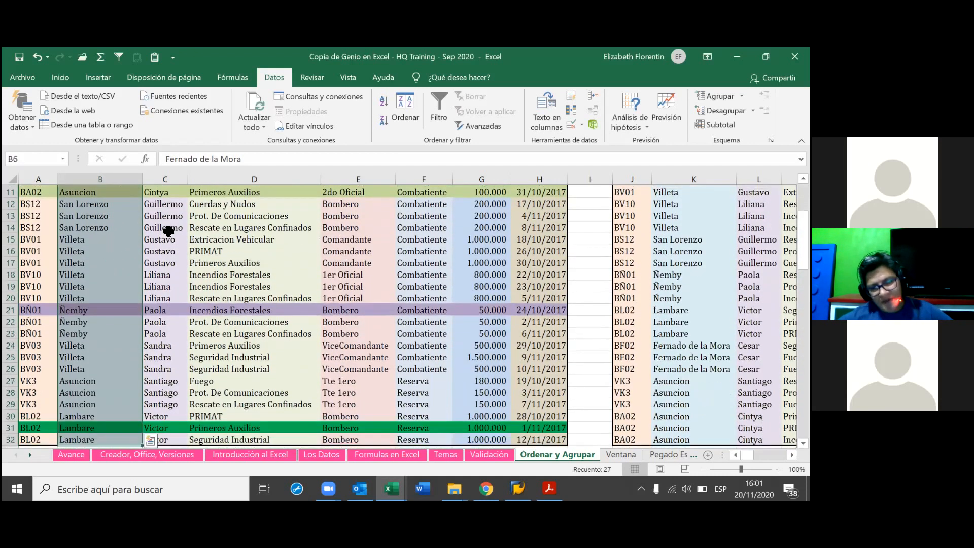
{"action": "left_click", "coordinate": [417, 105]}
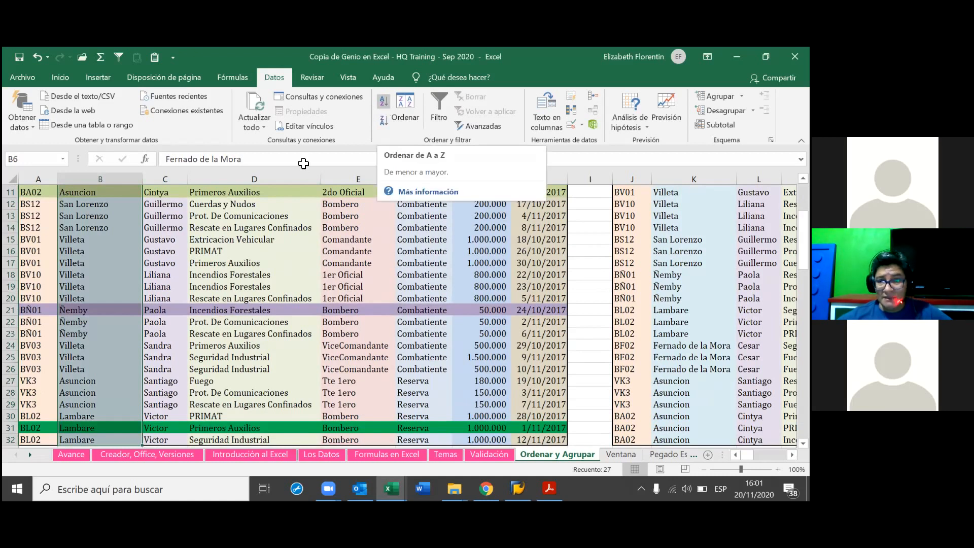
{"action": "left_click", "coordinate": [383, 104]}
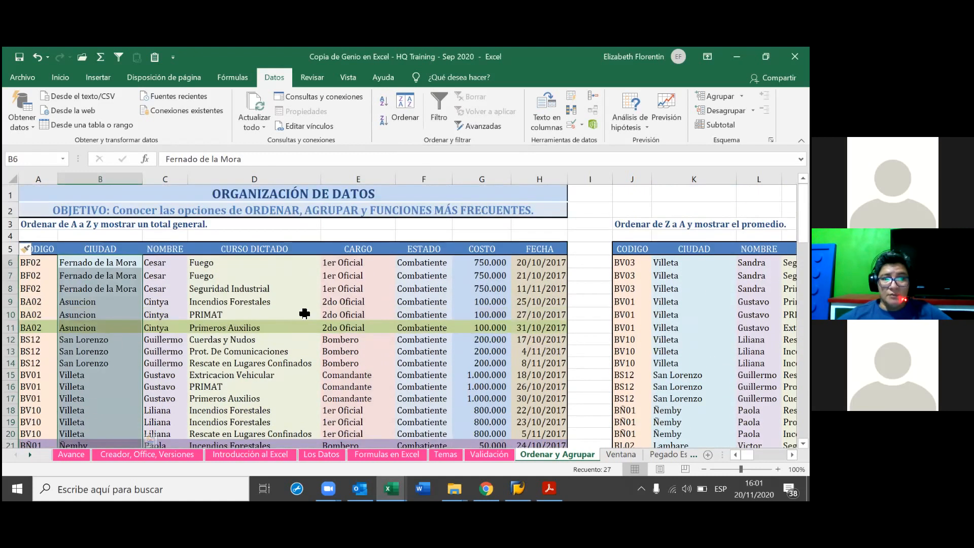
{"action": "scroll", "coordinate": [304, 313], "scroll_direction": "down", "scroll_amount": 1}
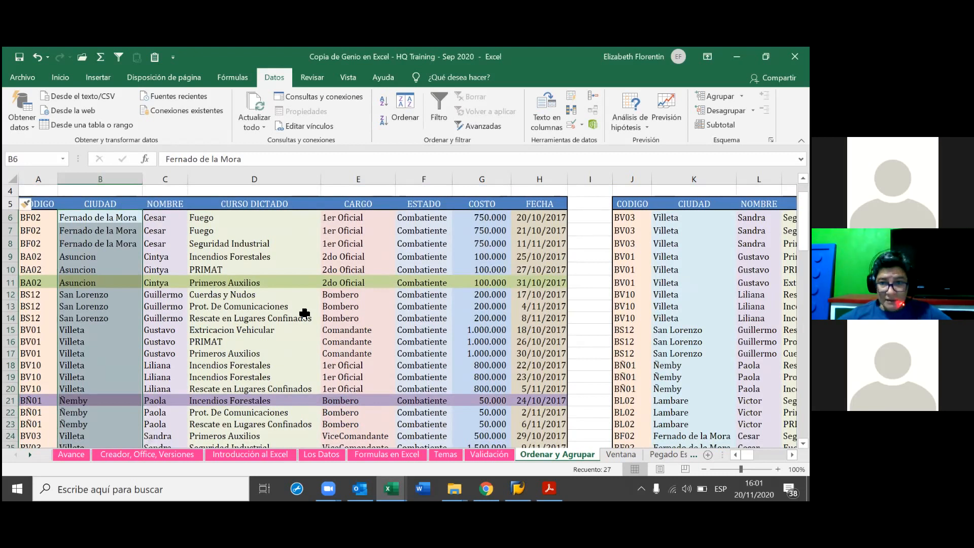
{"action": "scroll", "coordinate": [304, 309], "scroll_direction": "up", "scroll_amount": 1}
{"action": "left_click", "coordinate": [387, 107]}
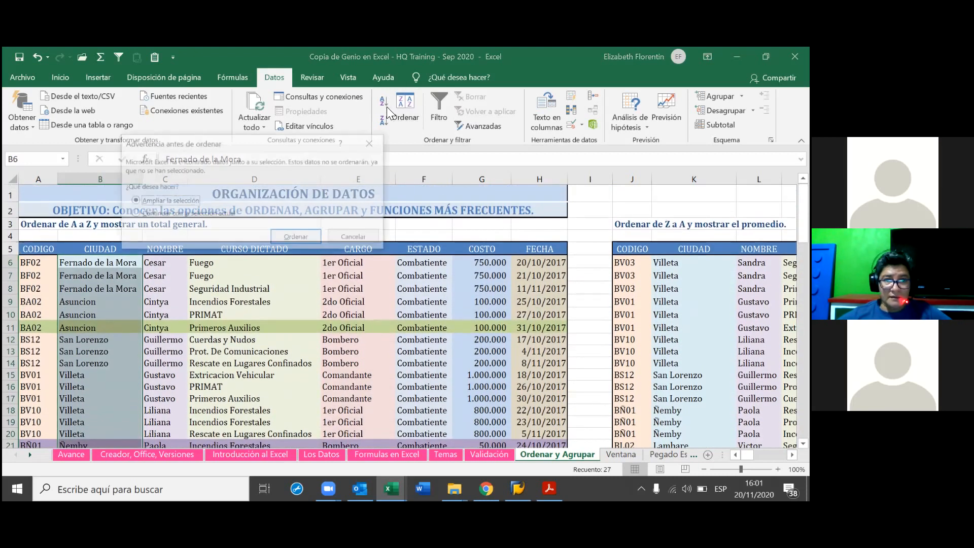
{"action": "left_click", "coordinate": [297, 238]}
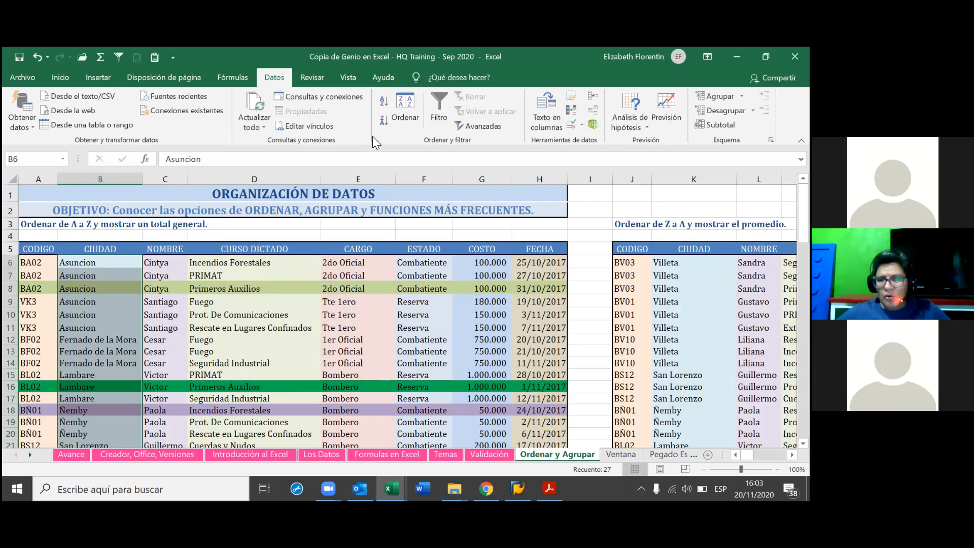
Sort the CIUDAD data, B6:B32, from Z to A with Ampliar la selección, and undo that sort.
{"action": "left_click", "coordinate": [381, 122]}
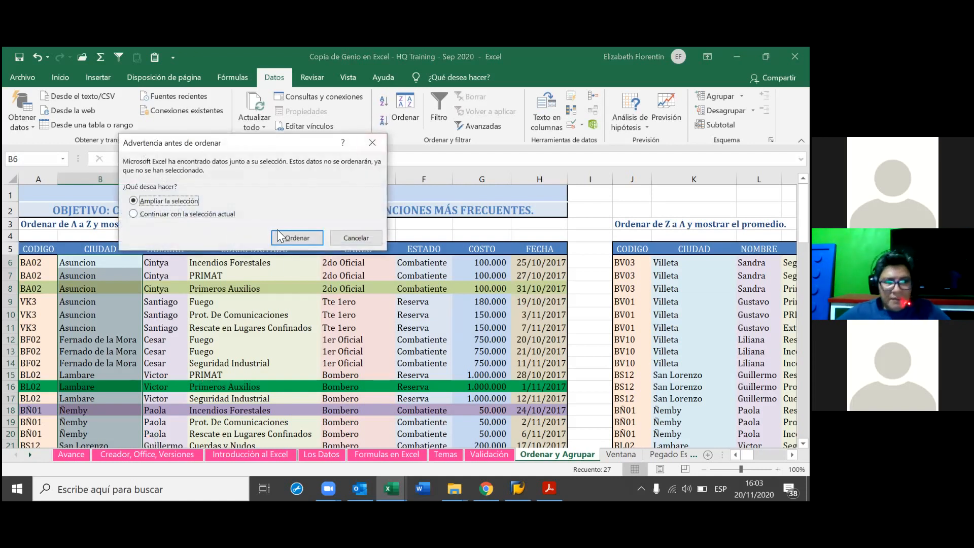
{"action": "left_click", "coordinate": [295, 236]}
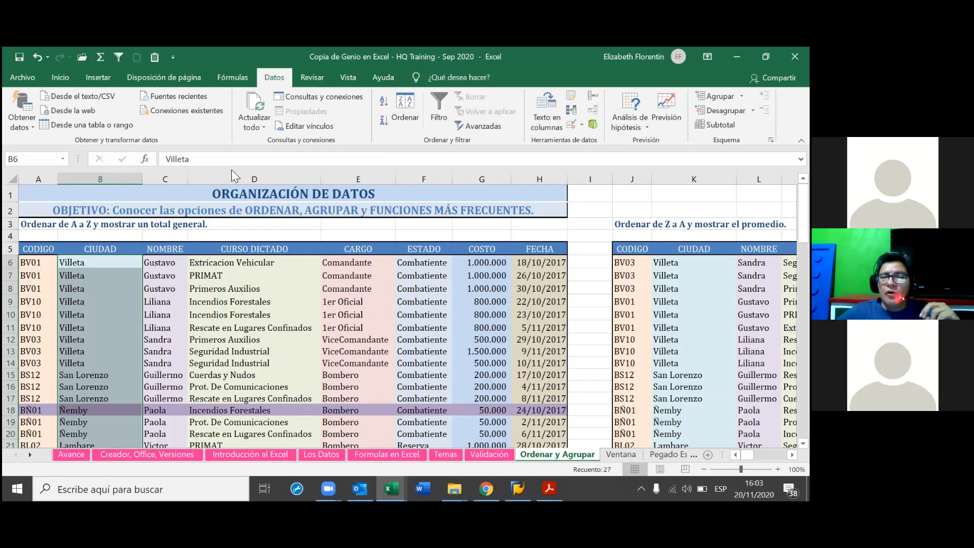
{"action": "left_click", "coordinate": [328, 488]}
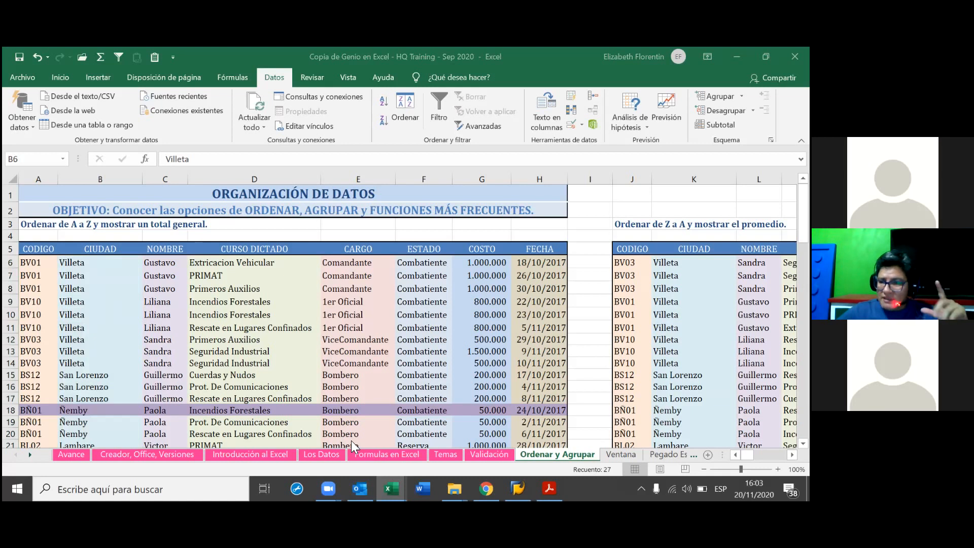
{"action": "left_click", "coordinate": [94, 287]}
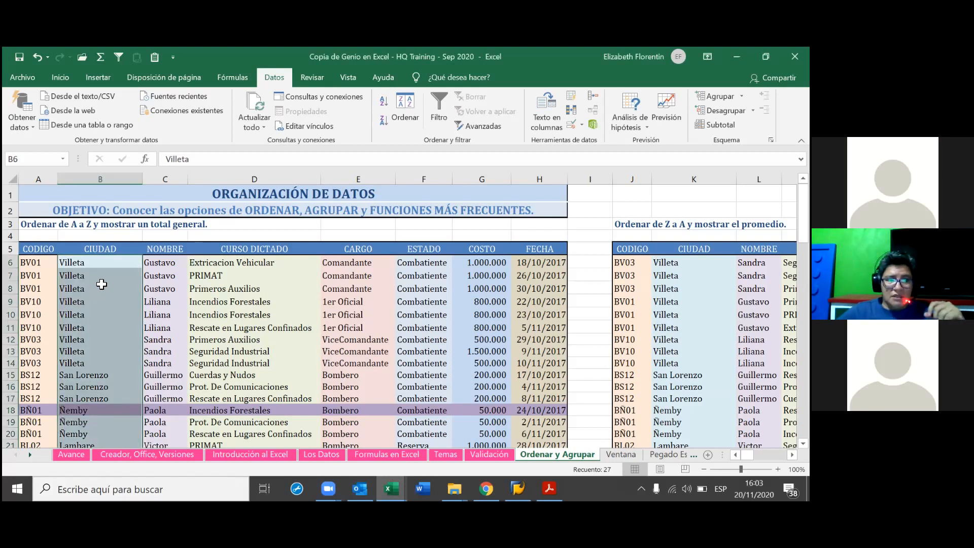
{"action": "left_click", "coordinate": [101, 284]}
{"action": "key", "text": "ctrl+z"}
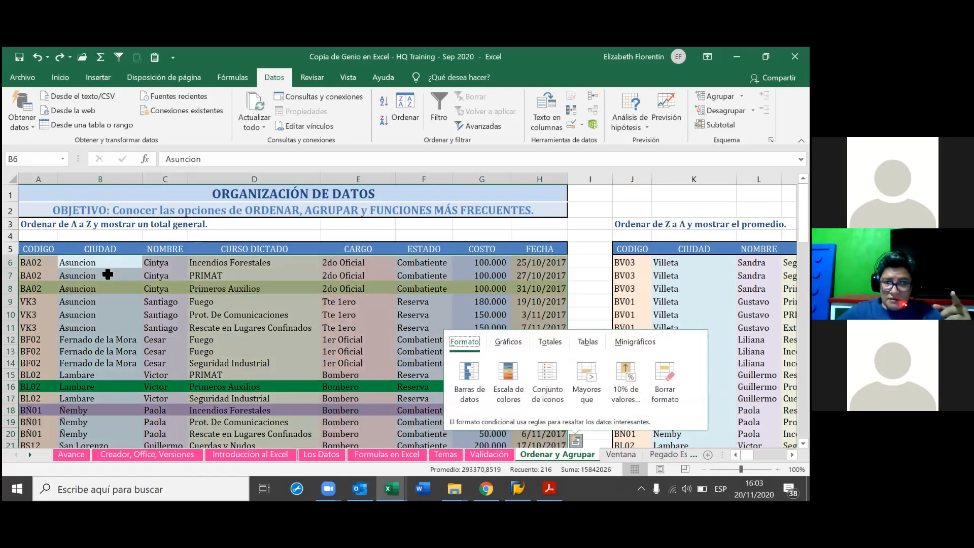
Undo the last A to Z sort of the CIUDAD data.
{"action": "left_click", "coordinate": [112, 286]}
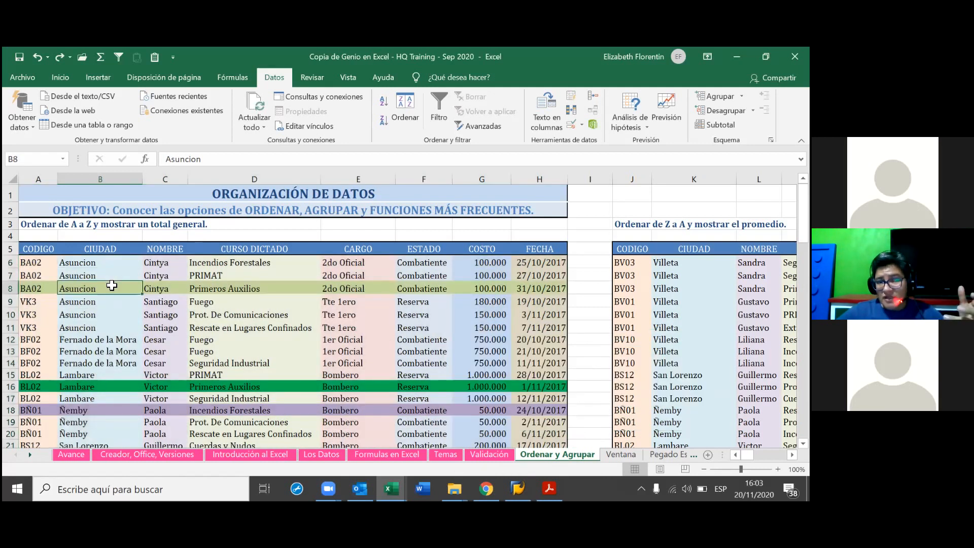
{"action": "key", "text": "ctrl+y"}
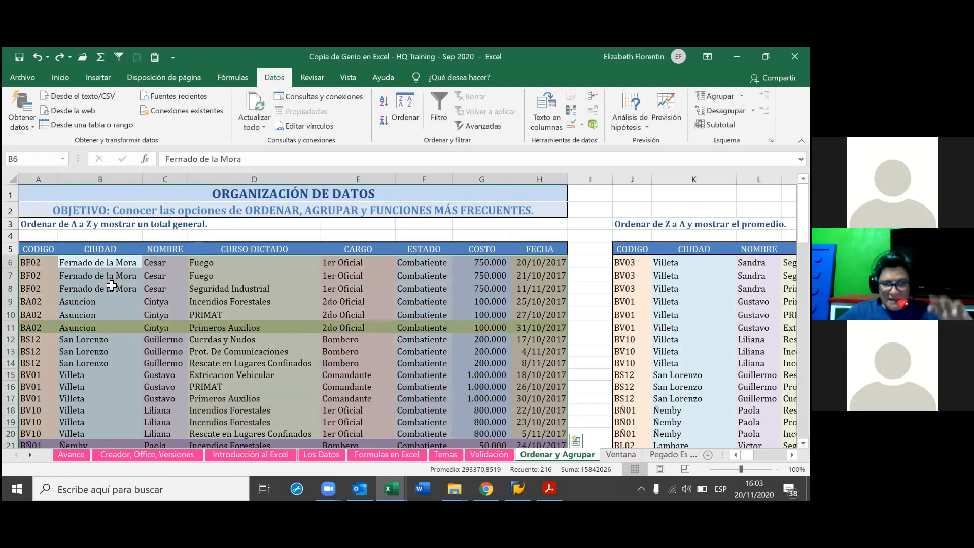
{"action": "left_click", "coordinate": [112, 285]}
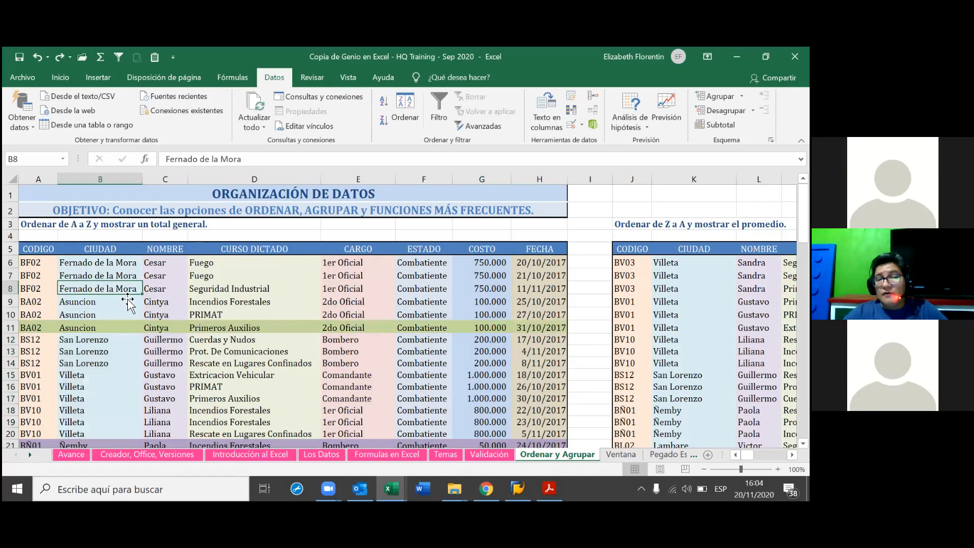
Sort only the CIUDAD cells, B6:B32, from A to Z with the Continuar con la selección actual option.
{"action": "left_click", "coordinate": [104, 261]}
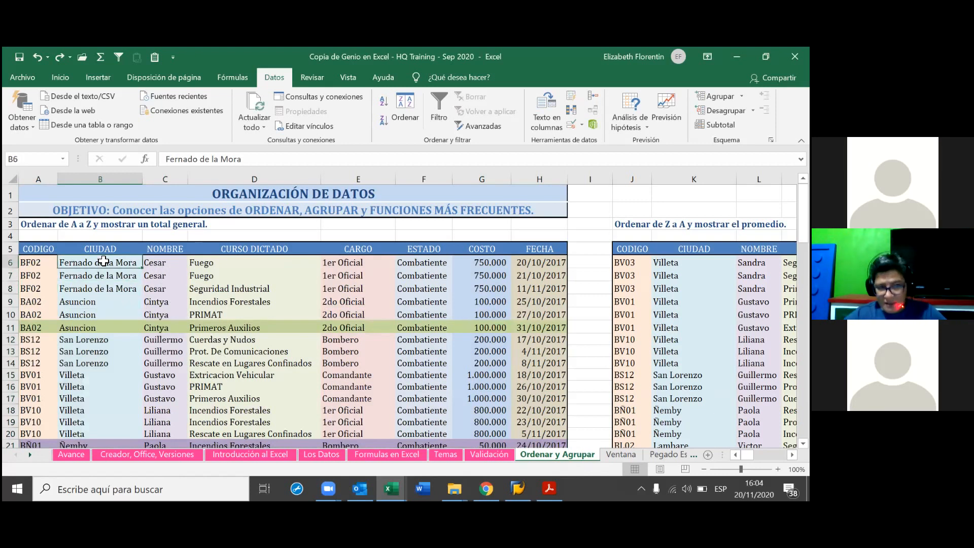
{"action": "key", "text": "ctrl+shift+Down"}
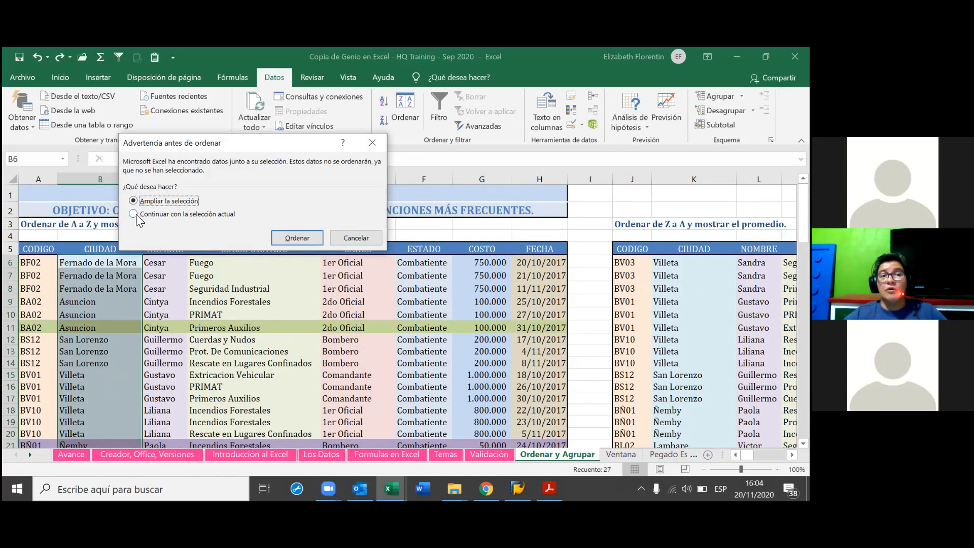
{"action": "left_click", "coordinate": [136, 214]}
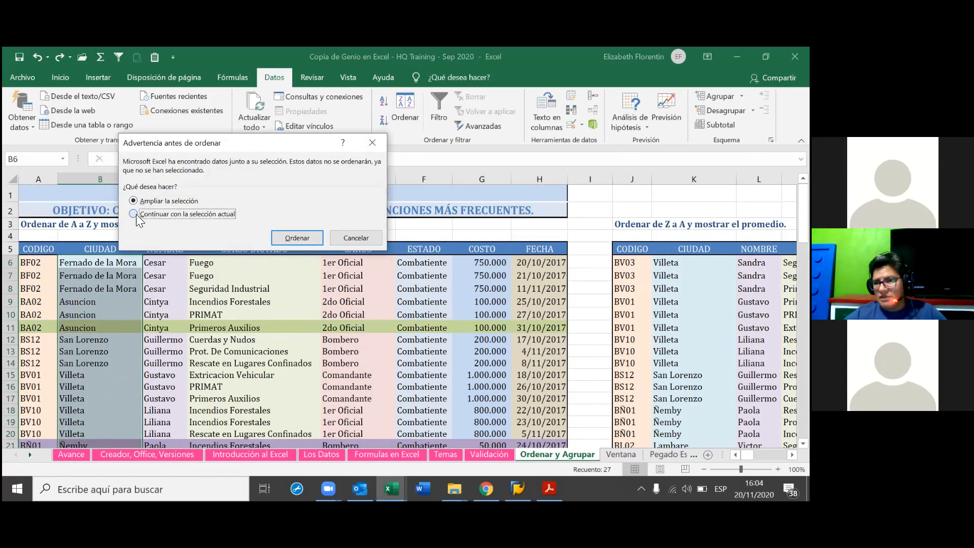
{"action": "left_click", "coordinate": [297, 237]}
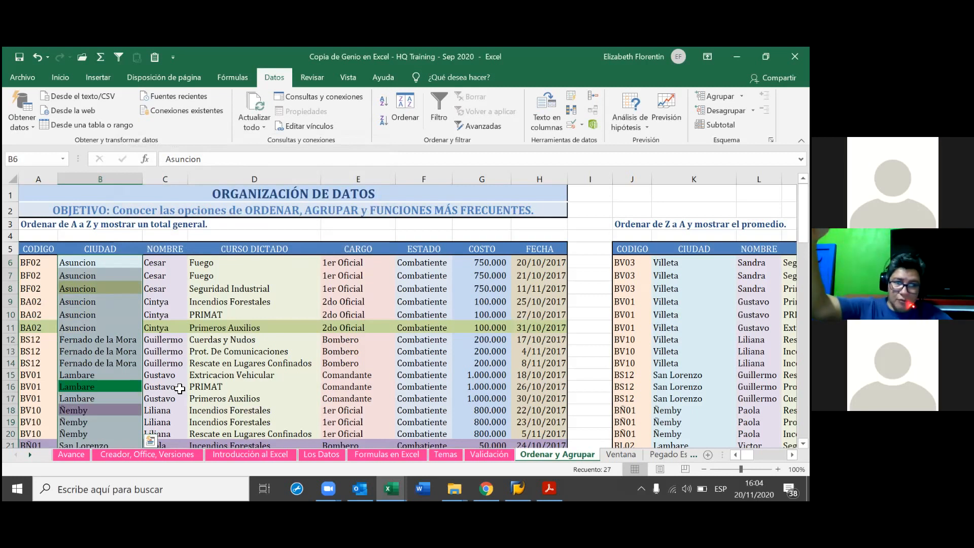
{"action": "left_click", "coordinate": [108, 301]}
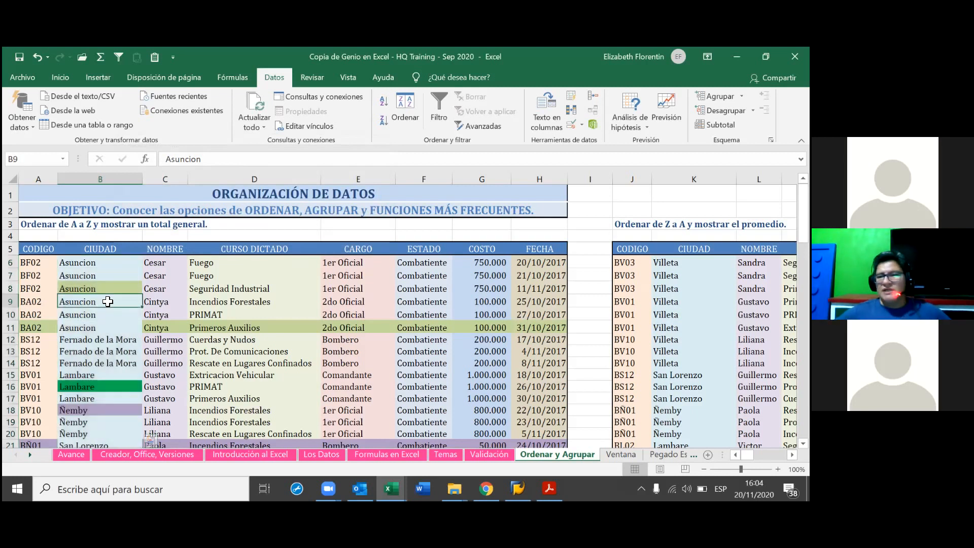
{"action": "left_click", "coordinate": [122, 290]}
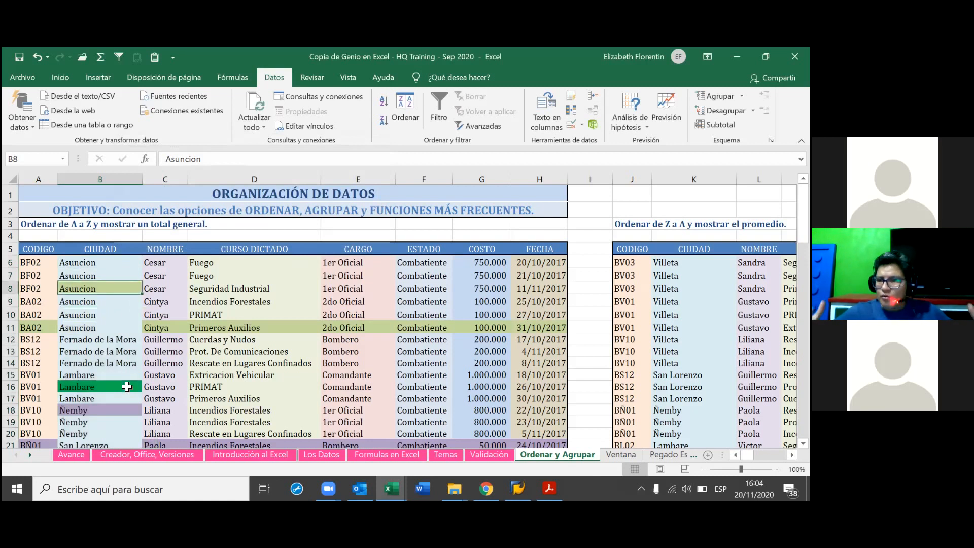
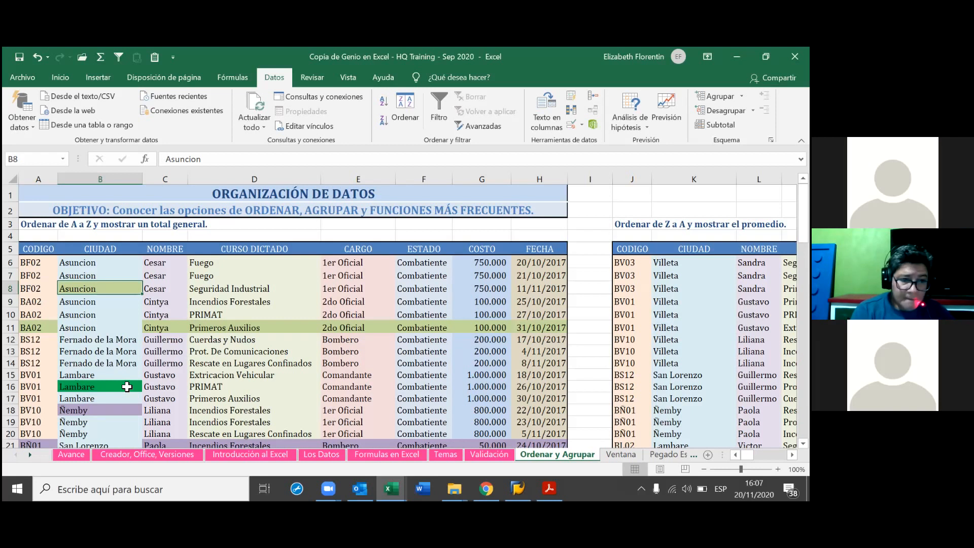
{"action": "scroll", "coordinate": [127, 387], "scroll_direction": "down", "scroll_amount": 4}
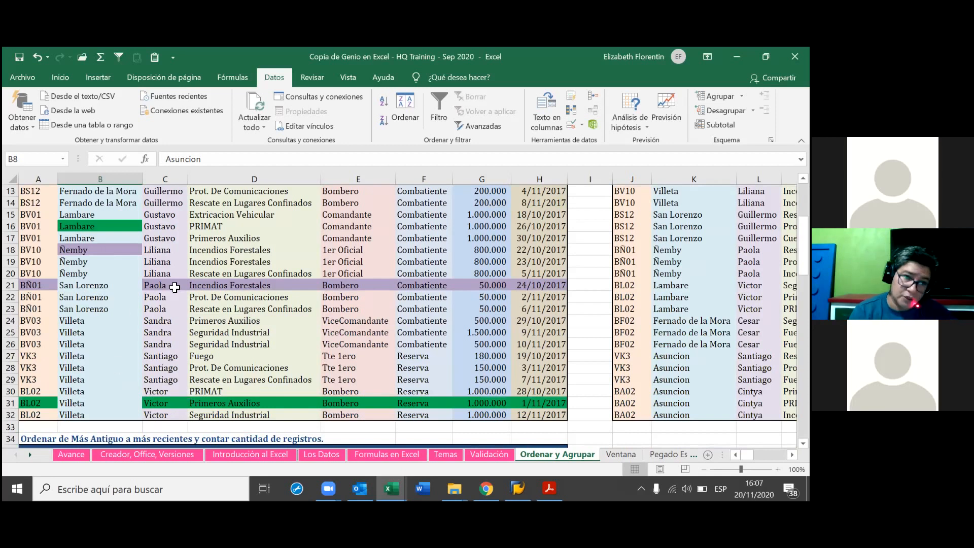
{"action": "left_click", "coordinate": [101, 286]}
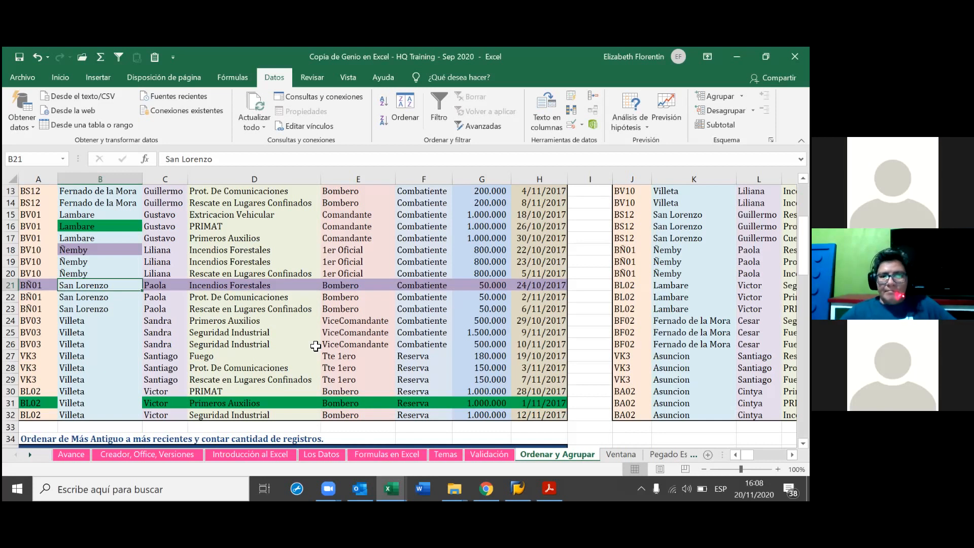
Undo the sort that was limited to the CIUDAD column.
{"action": "key", "text": "ctrl+z"}
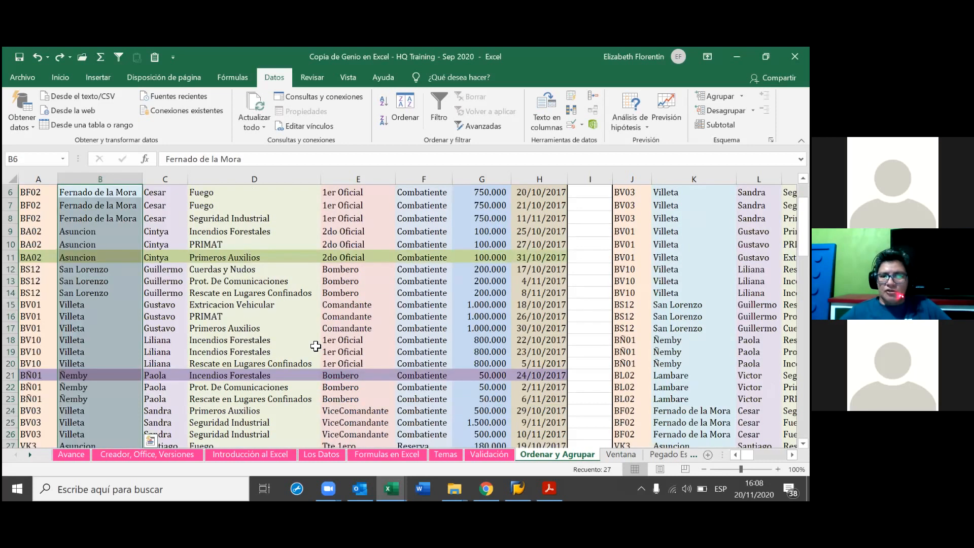
{"action": "scroll", "coordinate": [282, 309], "scroll_direction": "up", "scroll_amount": 2}
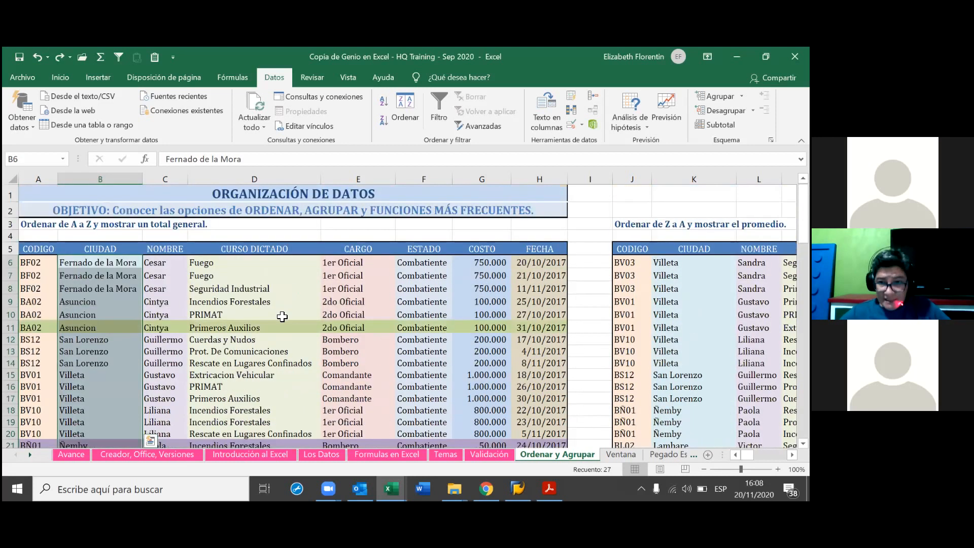
{"action": "left_click", "coordinate": [282, 321]}
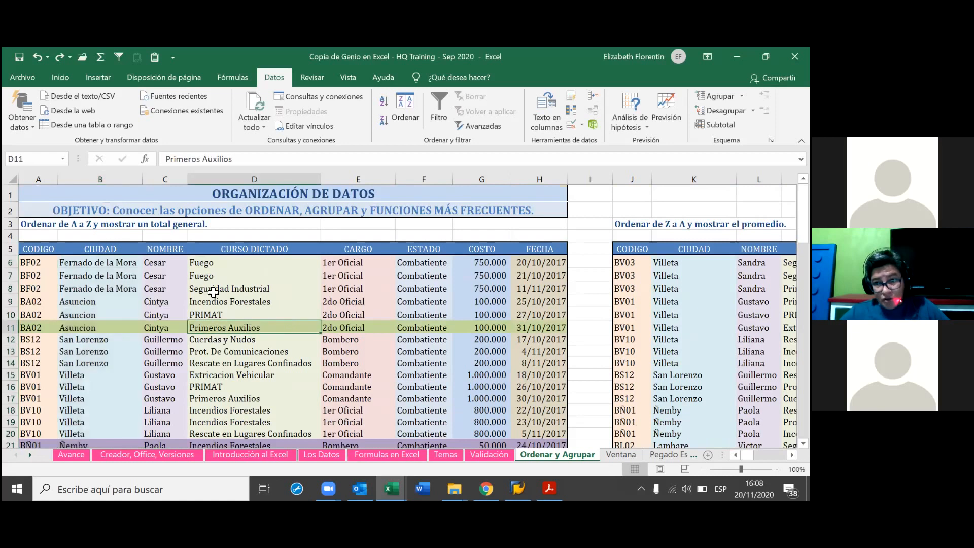
With only cell B9 selected, sort the table by CIUDAD from A to Z, from Z to A, and again from A to Z.
{"action": "left_click", "coordinate": [104, 264]}
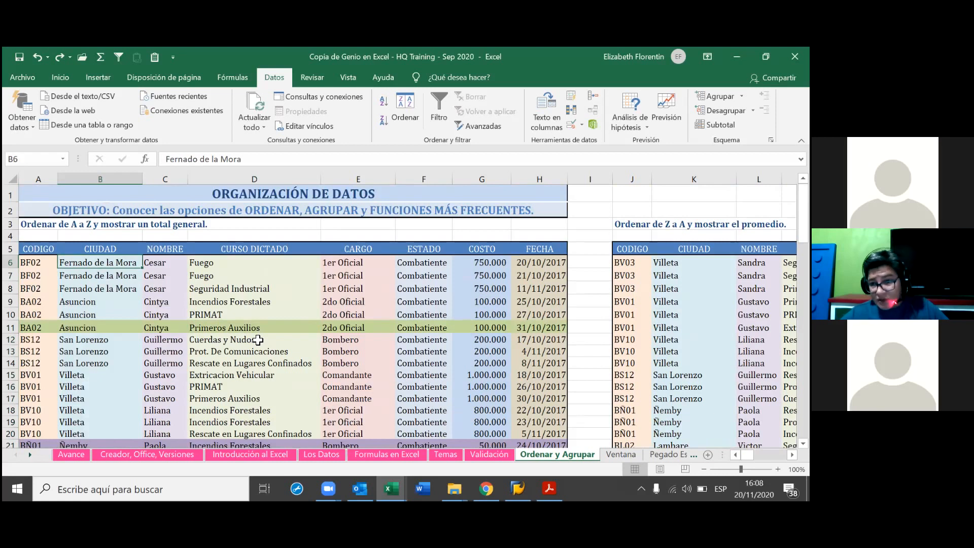
{"action": "left_click", "coordinate": [101, 302]}
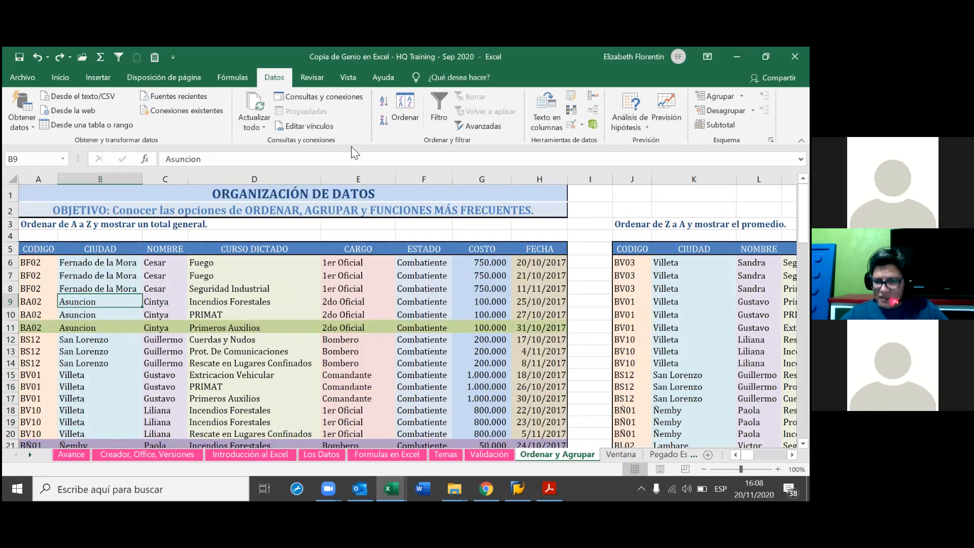
{"action": "left_click", "coordinate": [384, 104]}
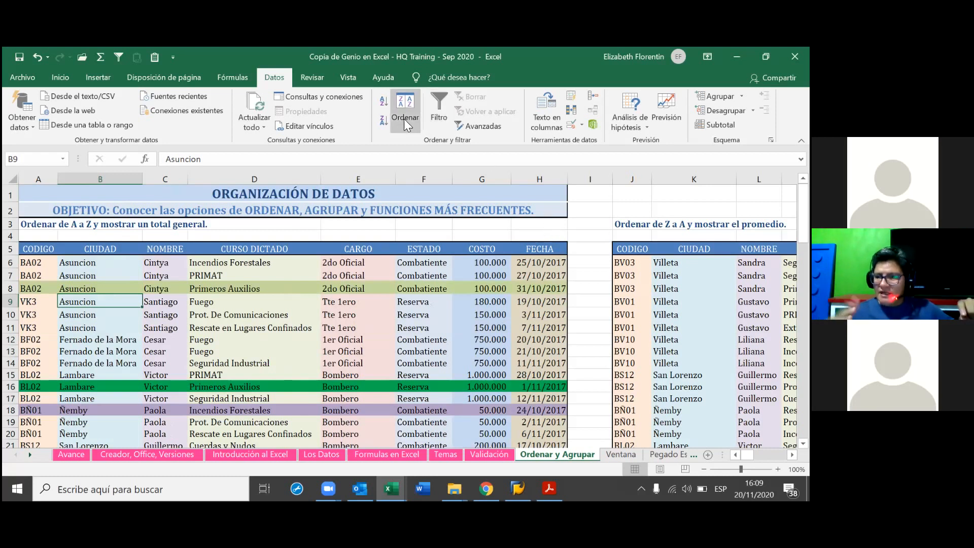
{"action": "left_click", "coordinate": [384, 121]}
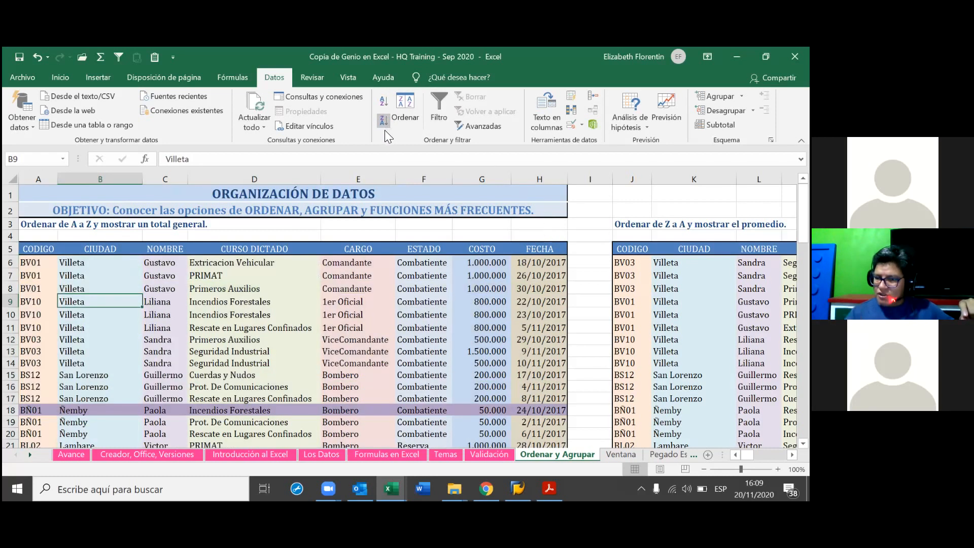
{"action": "left_click", "coordinate": [384, 102]}
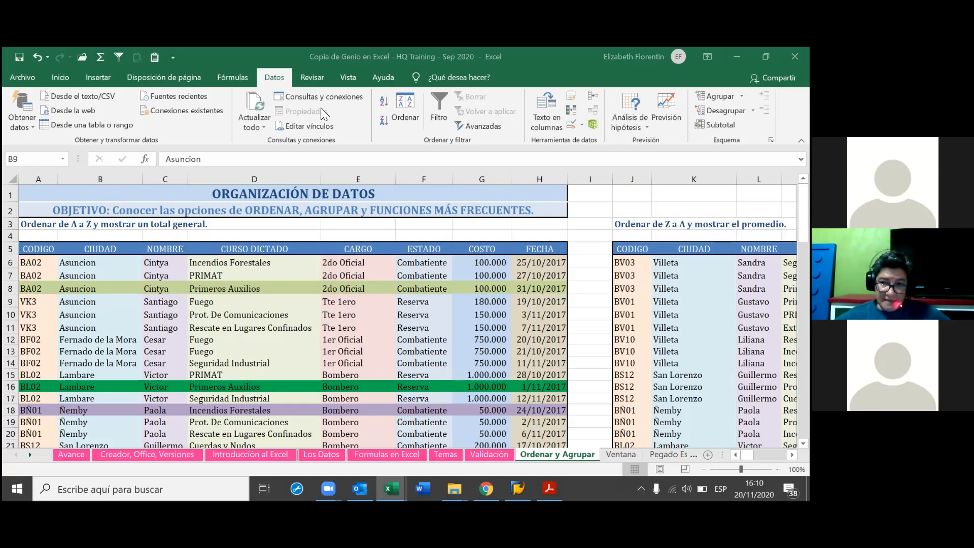
Examine the sorted CIUDAD records from the headers in row 5 down to the BASE DE DATOS DE TRABAJO table below.
{"action": "left_click", "coordinate": [236, 327]}
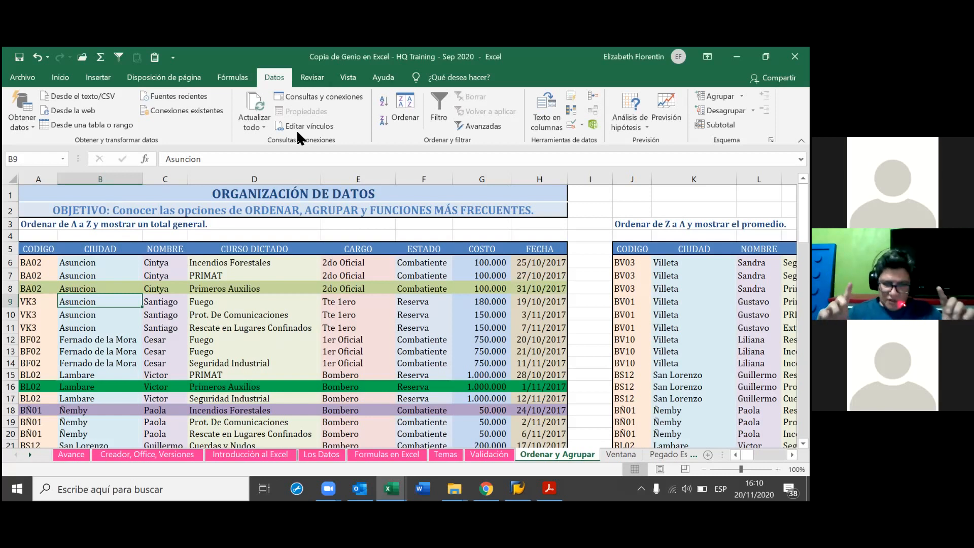
{"action": "left_click", "coordinate": [133, 306]}
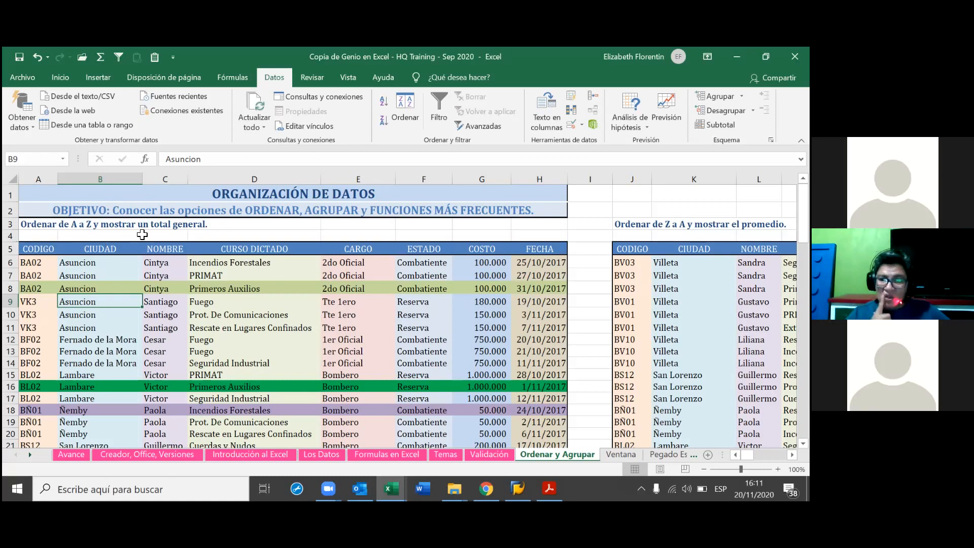
{"action": "scroll", "coordinate": [533, 426], "scroll_direction": "down", "scroll_amount": 4}
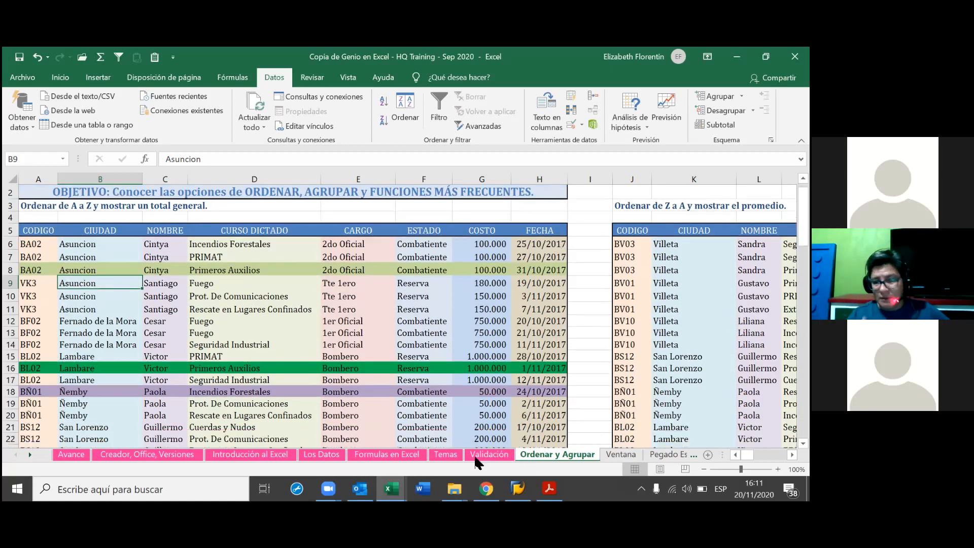
{"action": "scroll", "coordinate": [102, 426], "scroll_direction": "down", "scroll_amount": 1}
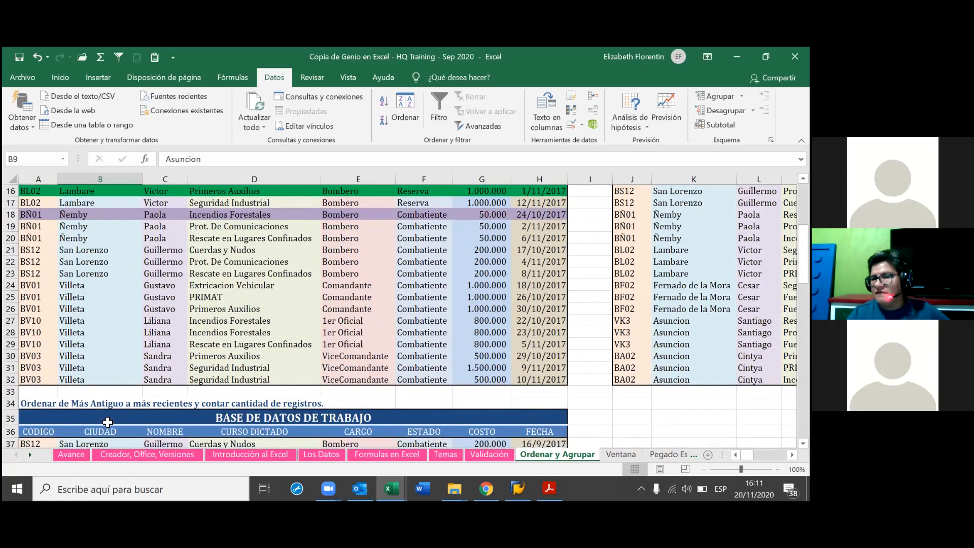
{"action": "scroll", "coordinate": [109, 420], "scroll_direction": "up", "scroll_amount": 5}
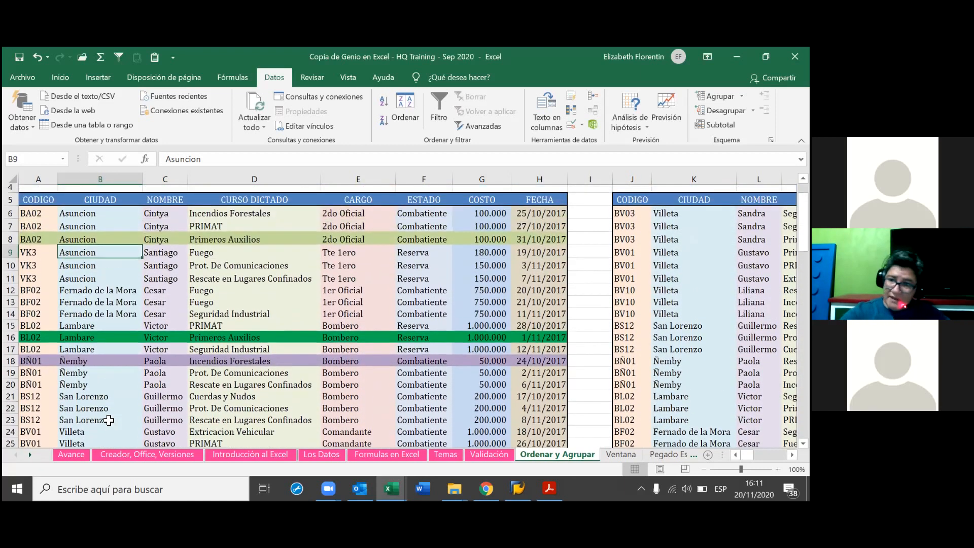
{"action": "scroll", "coordinate": [110, 419], "scroll_direction": "down", "scroll_amount": 2}
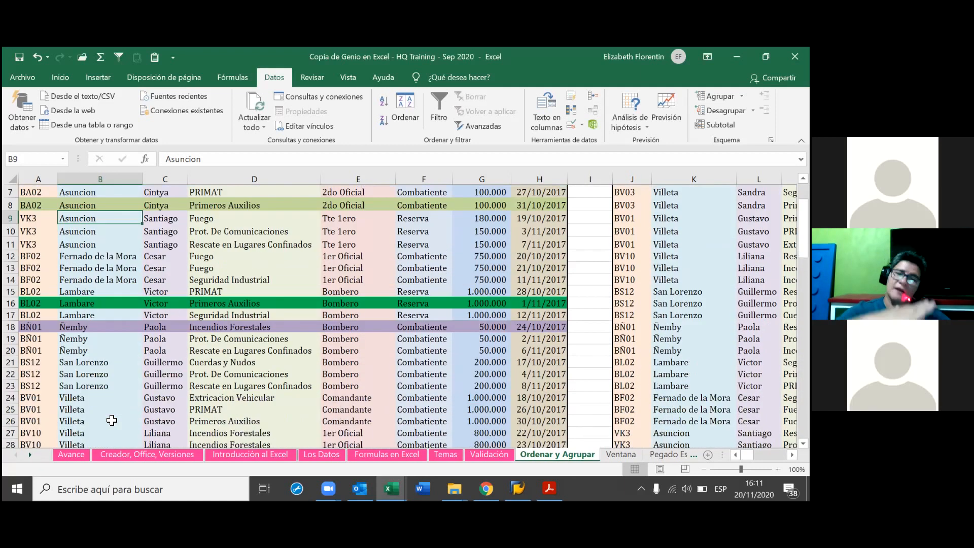
{"action": "scroll", "coordinate": [112, 420], "scroll_direction": "down", "scroll_amount": 3}
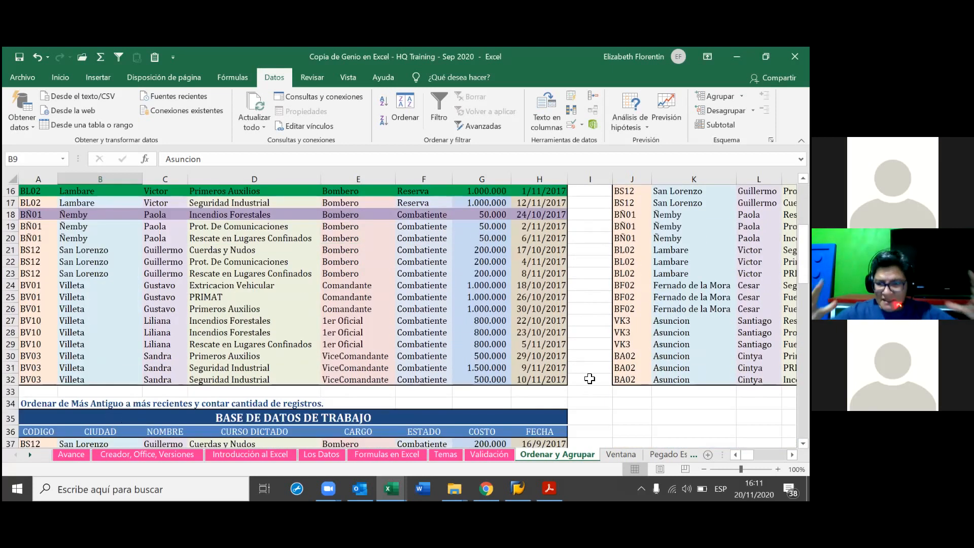
{"action": "scroll", "coordinate": [590, 378], "scroll_direction": "up", "scroll_amount": 4}
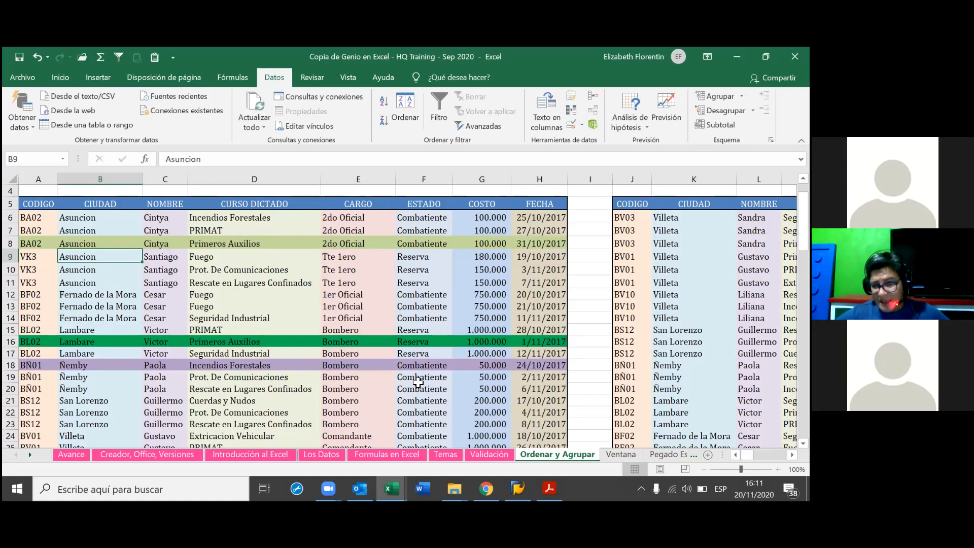
{"action": "scroll", "coordinate": [127, 280], "scroll_direction": "up", "scroll_amount": 1}
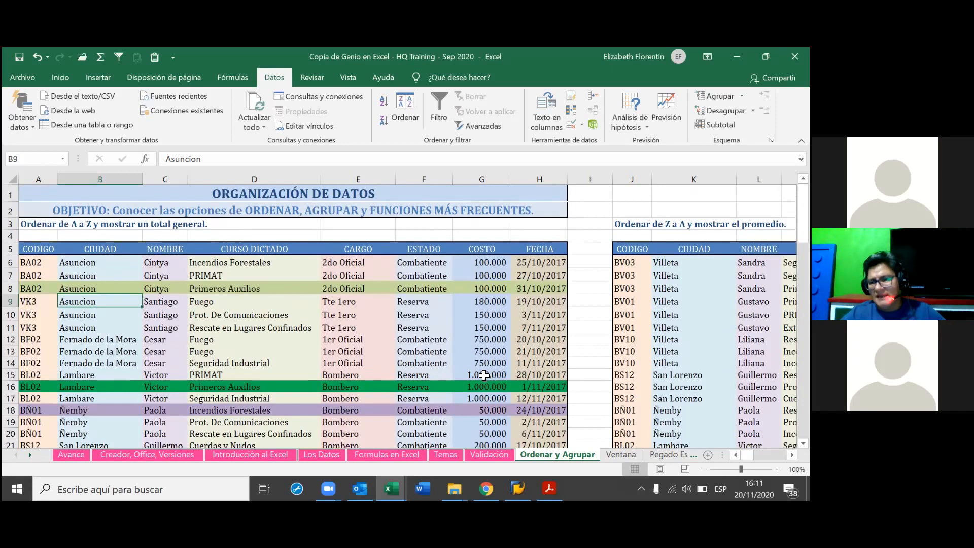
{"action": "scroll", "coordinate": [485, 375], "scroll_direction": "down", "scroll_amount": 4}
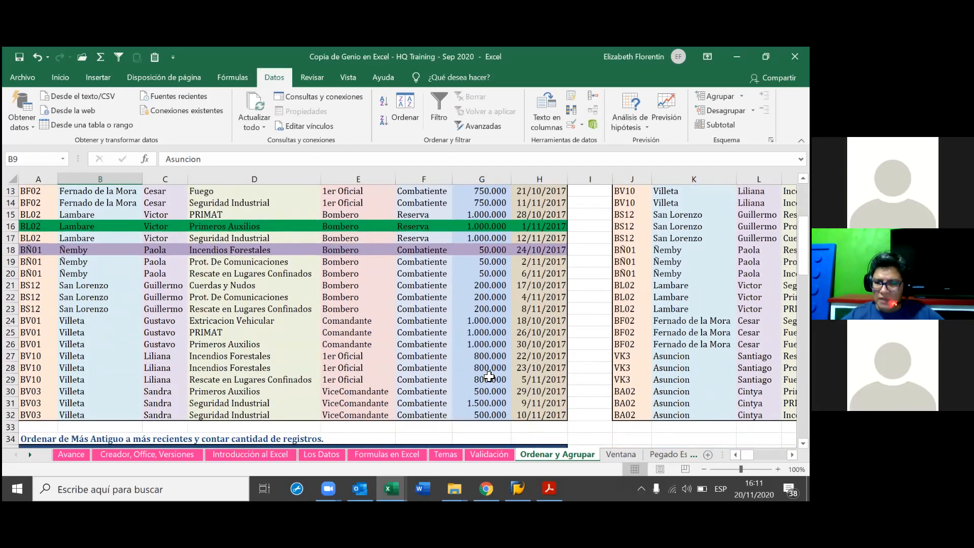
{"action": "scroll", "coordinate": [488, 376], "scroll_direction": "up", "scroll_amount": 2}
{"action": "scroll", "coordinate": [491, 376], "scroll_direction": "up", "scroll_amount": 1}
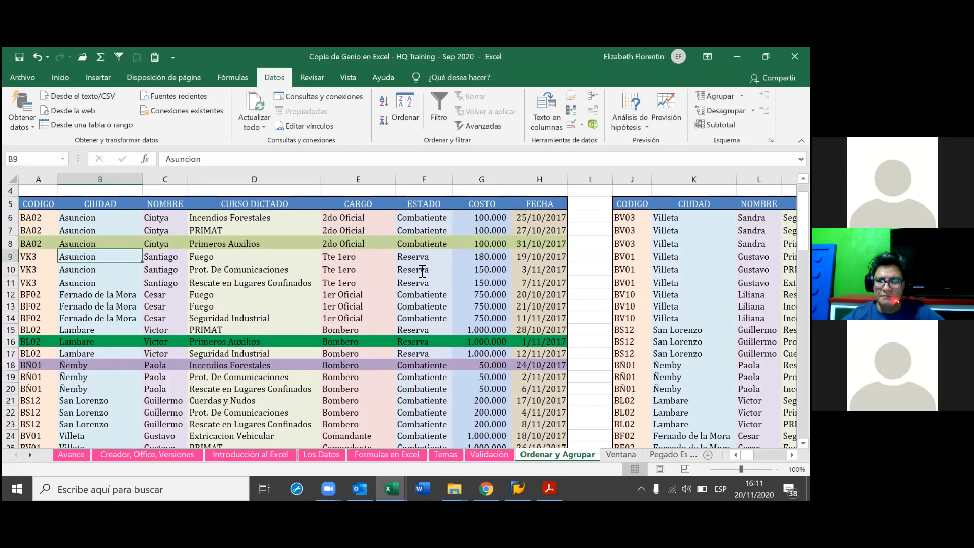
Insert an automatic sum of the COSTO values, =SUMA(G6:G32), in cell G33, checking the summed range from row 6 to row 32.
{"action": "left_click", "coordinate": [422, 271]}
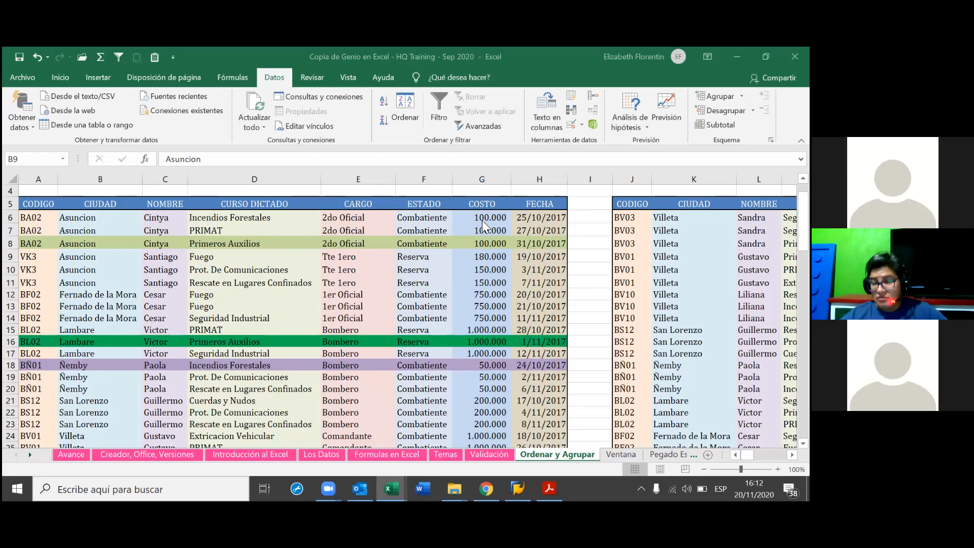
{"action": "scroll", "coordinate": [485, 226], "scroll_direction": "down", "scroll_amount": 4}
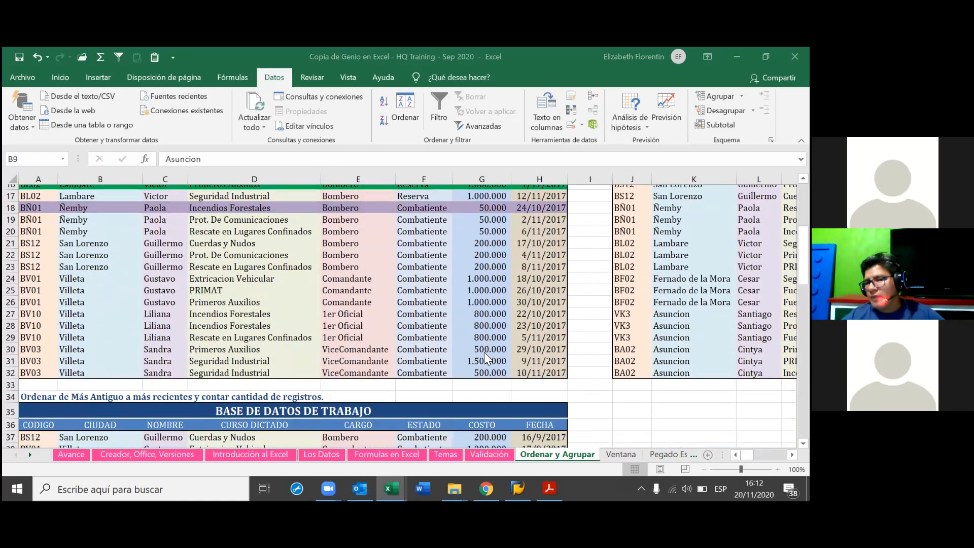
{"action": "scroll", "coordinate": [485, 356], "scroll_direction": "down", "scroll_amount": 1}
{"action": "key", "text": "F2"}
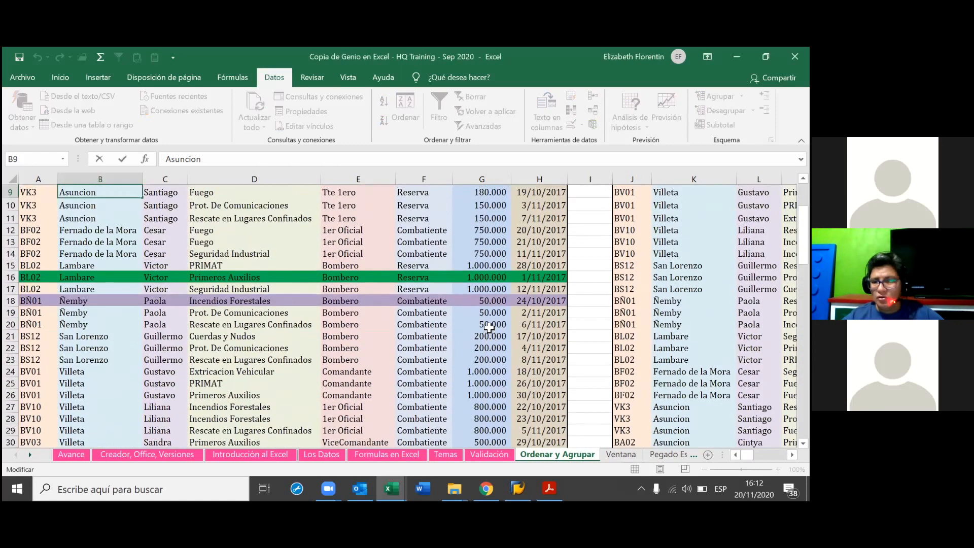
{"action": "scroll", "coordinate": [488, 327], "scroll_direction": "down", "scroll_amount": 4}
{"action": "left_click", "coordinate": [482, 332]}
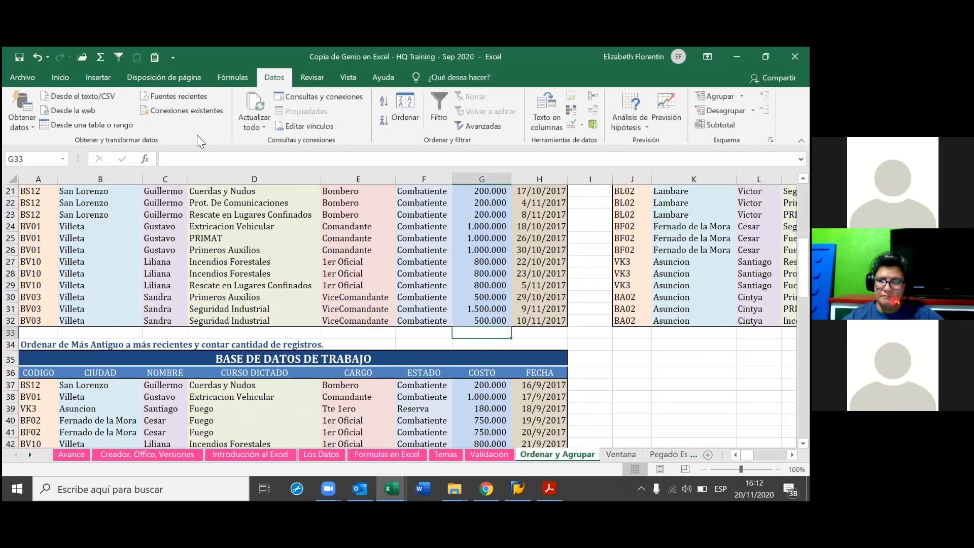
{"action": "left_click", "coordinate": [60, 77]}
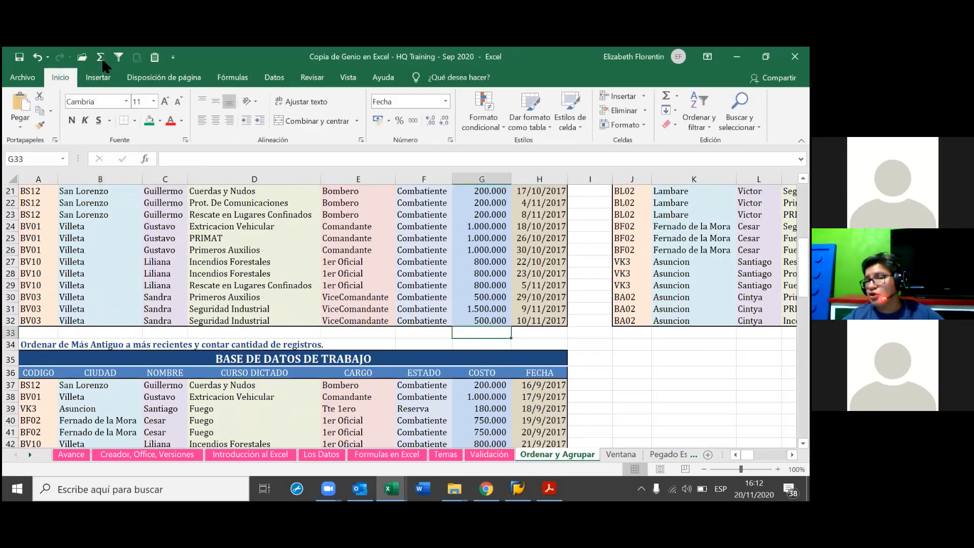
{"action": "left_click", "coordinate": [101, 57]}
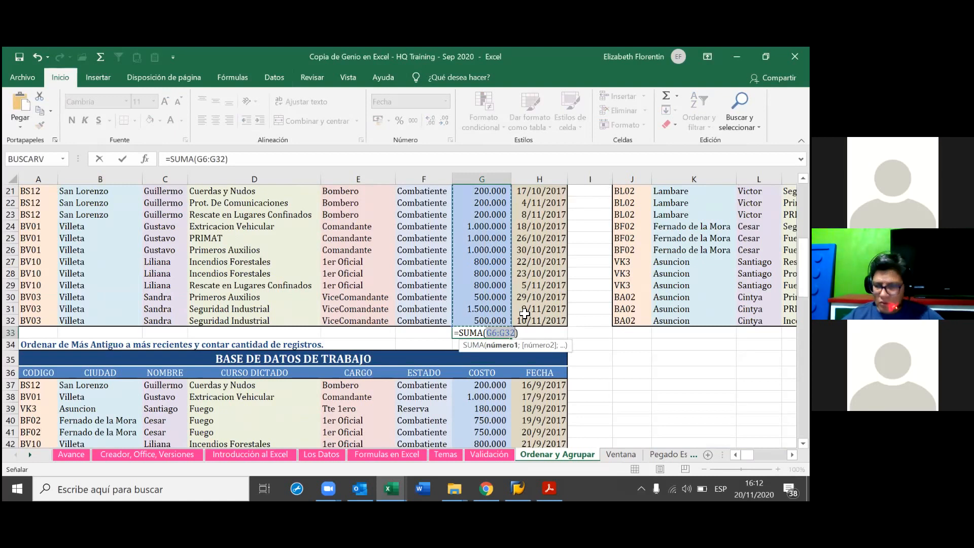
{"action": "scroll", "coordinate": [525, 314], "scroll_direction": "up", "scroll_amount": 5}
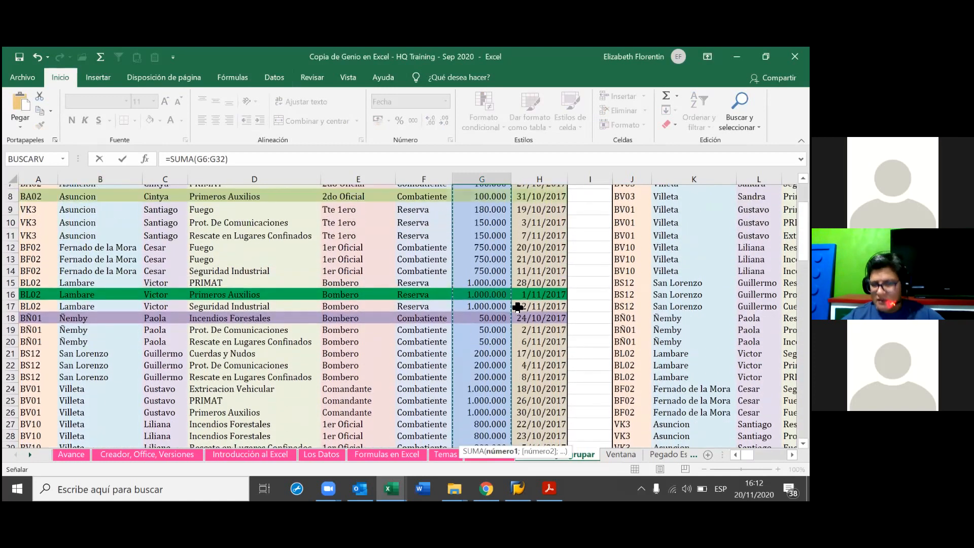
{"action": "scroll", "coordinate": [518, 307], "scroll_direction": "up", "scroll_amount": 2}
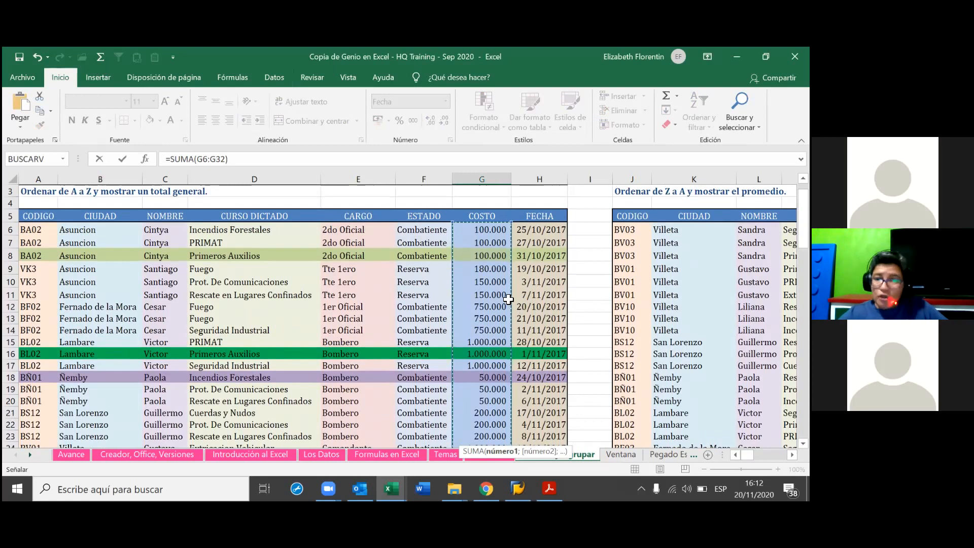
{"action": "scroll", "coordinate": [508, 299], "scroll_direction": "down", "scroll_amount": 5}
{"action": "key", "text": "Return"}
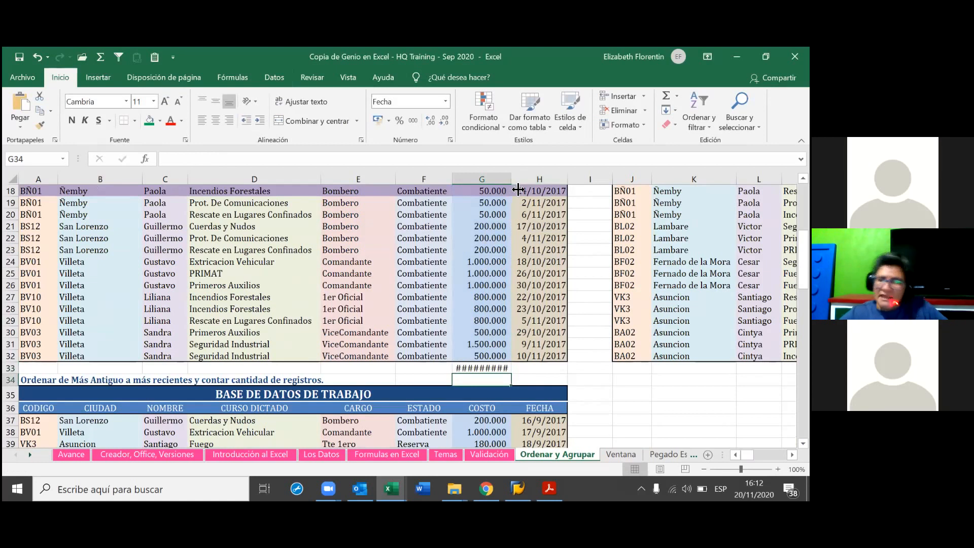
Widen the COSTO column G, narrow it part of the way back, and check the column from its header to the total.
{"action": "left_click_drag", "start_coordinate": [511, 180], "coordinate": [567, 200]}
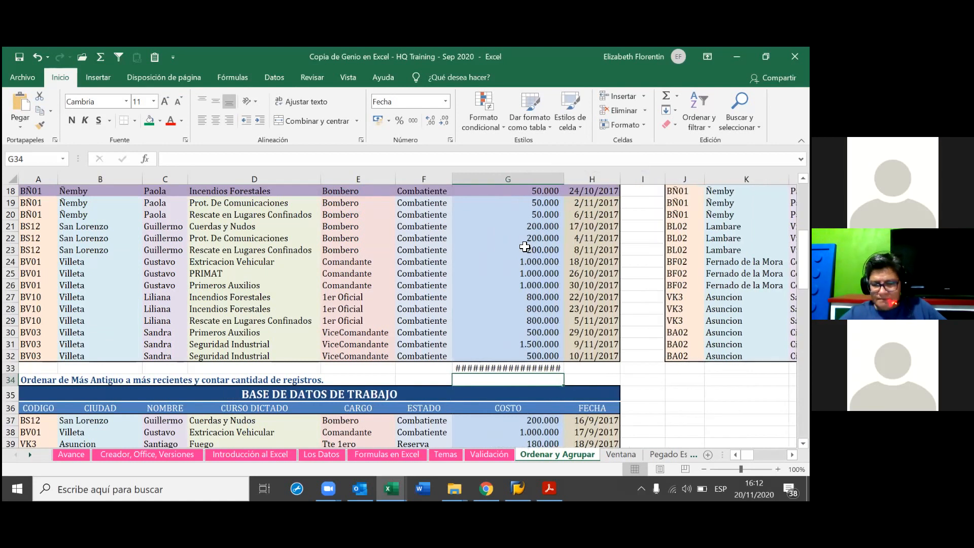
{"action": "scroll", "coordinate": [524, 246], "scroll_direction": "up", "scroll_amount": 6}
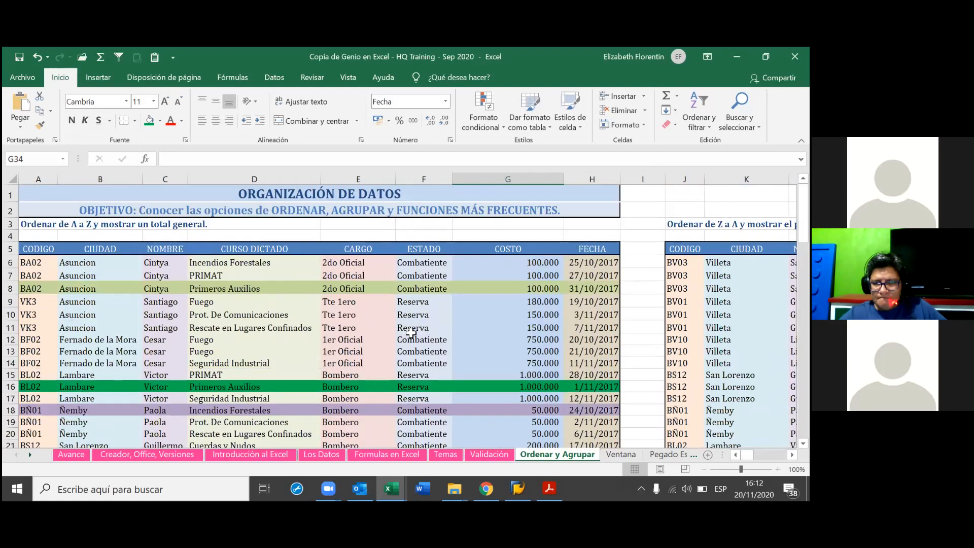
{"action": "scroll", "coordinate": [559, 394], "scroll_direction": "down", "scroll_amount": 5}
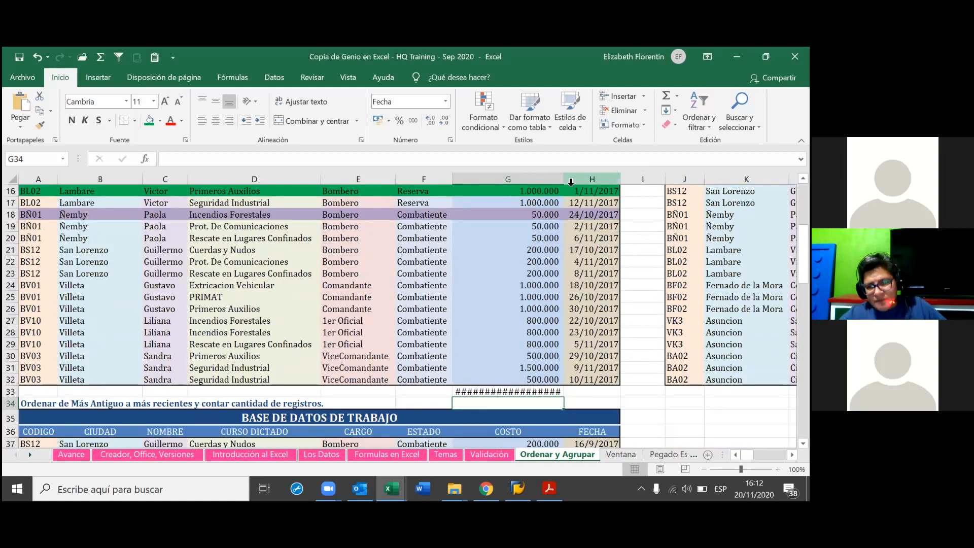
{"action": "left_click_drag", "start_coordinate": [564, 180], "coordinate": [536, 195]}
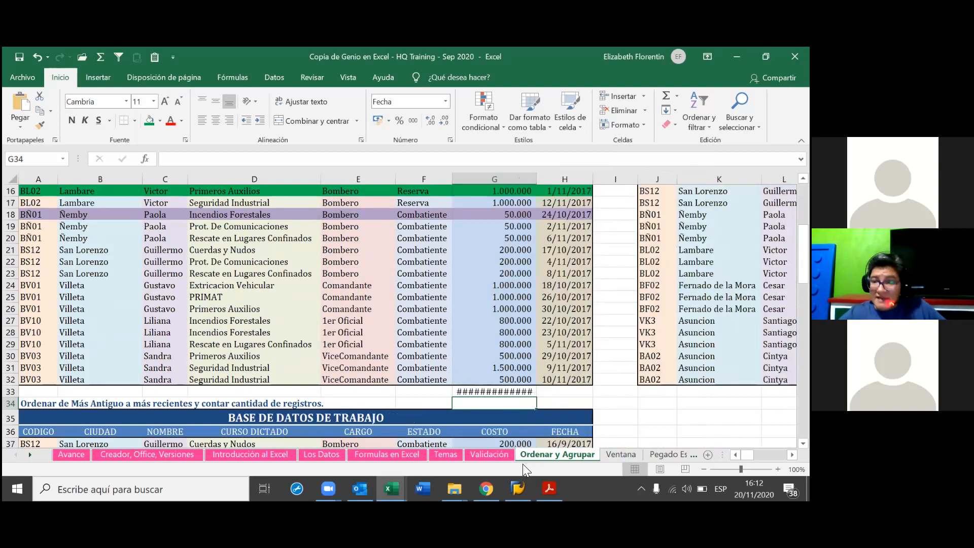
{"action": "scroll", "coordinate": [501, 339], "scroll_direction": "up", "scroll_amount": 5}
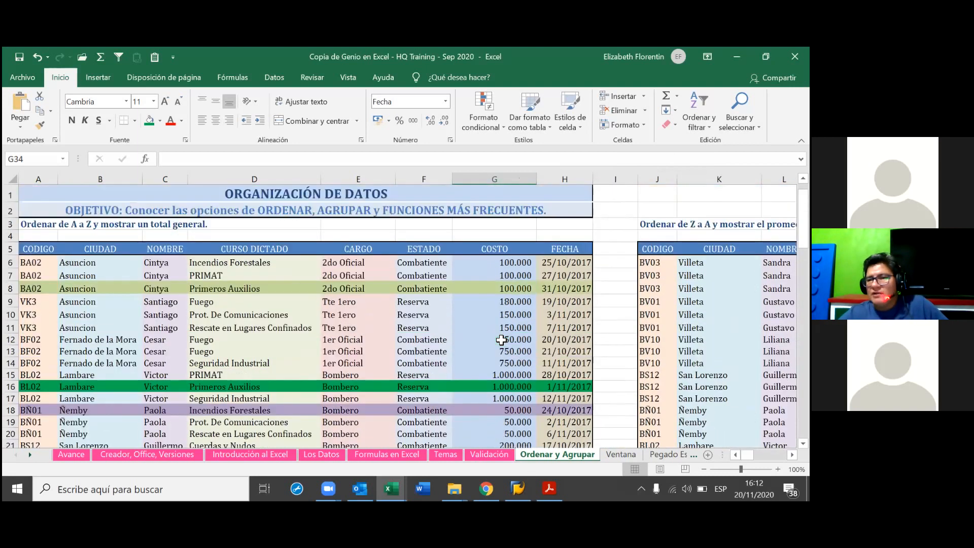
{"action": "scroll", "coordinate": [502, 341], "scroll_direction": "down", "scroll_amount": 5}
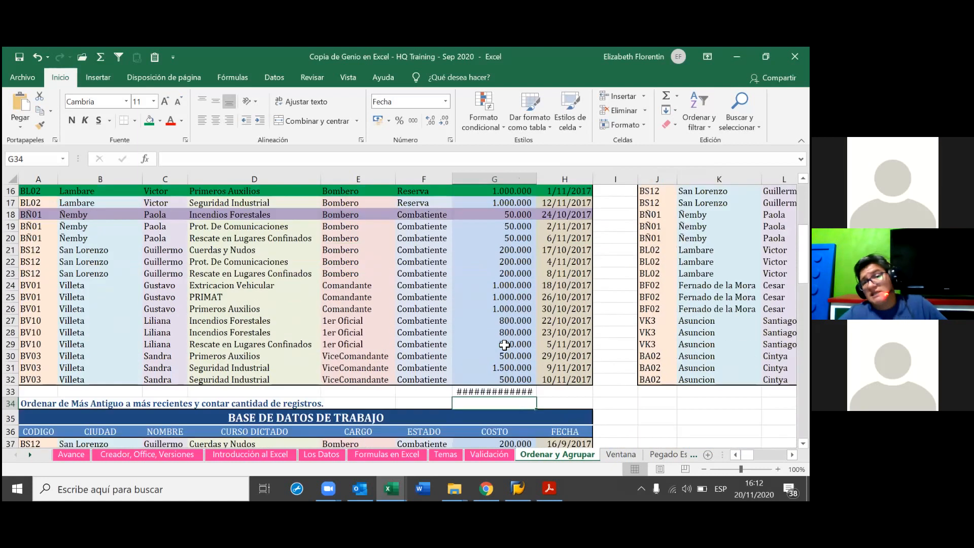
Format the total in G33 as Número with a thousands separator and no decimal places.
{"action": "left_click", "coordinate": [507, 392]}
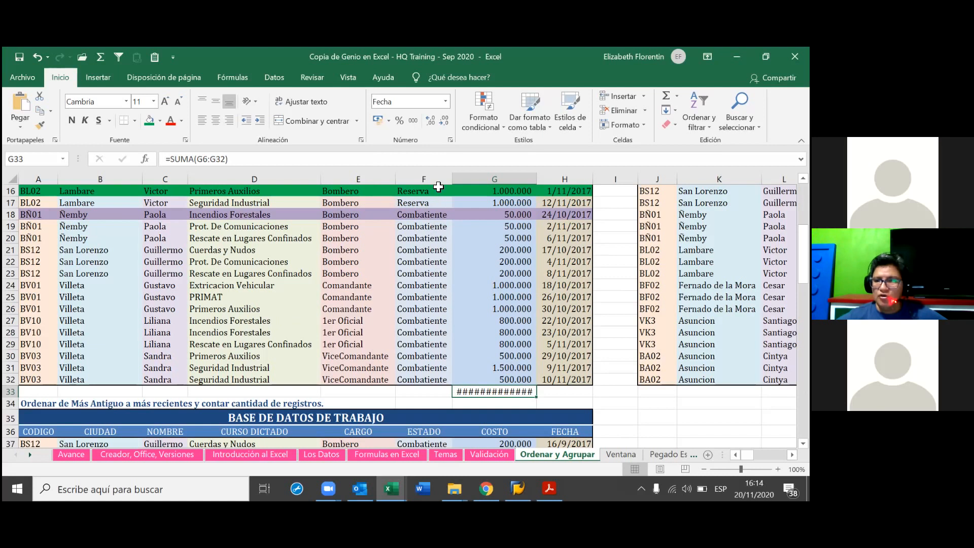
{"action": "left_click", "coordinate": [444, 107]}
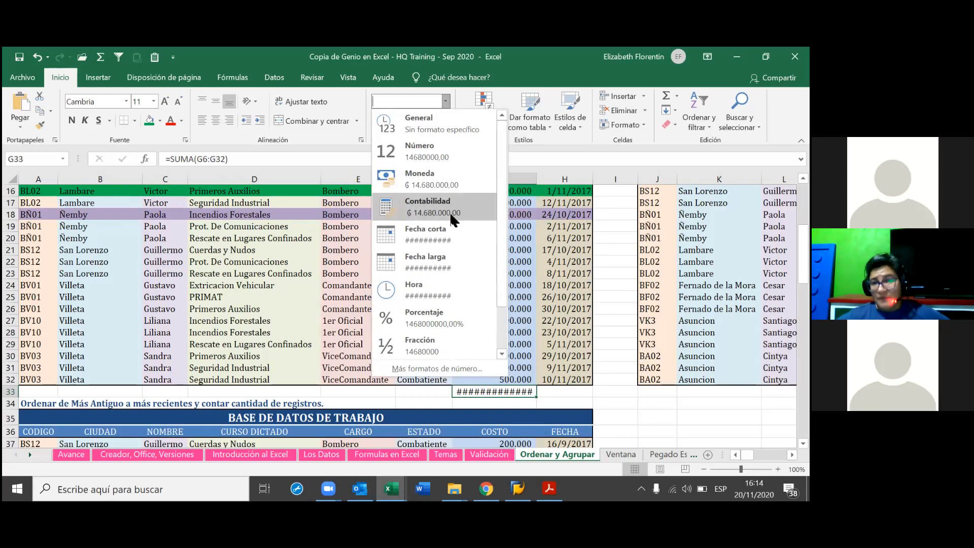
{"action": "left_click", "coordinate": [419, 158]}
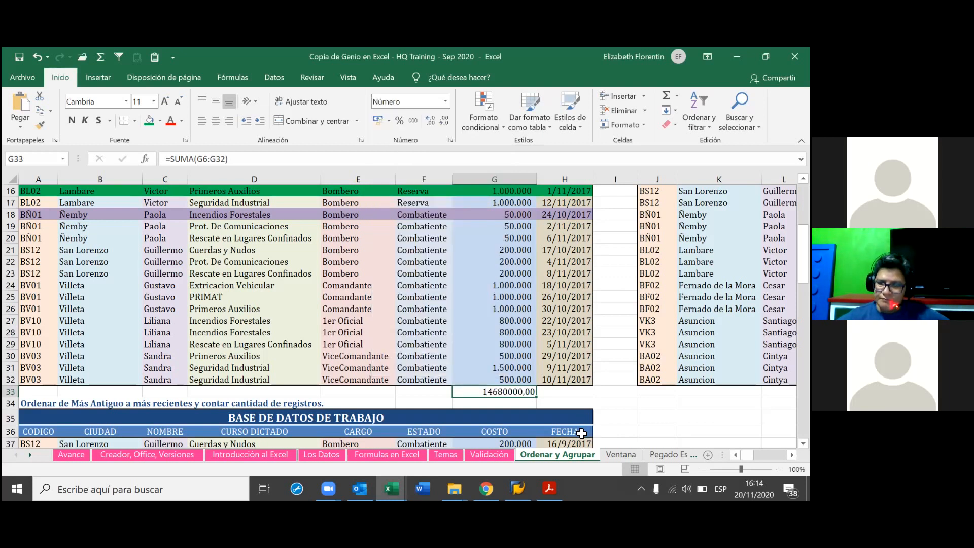
{"action": "left_click", "coordinate": [413, 120]}
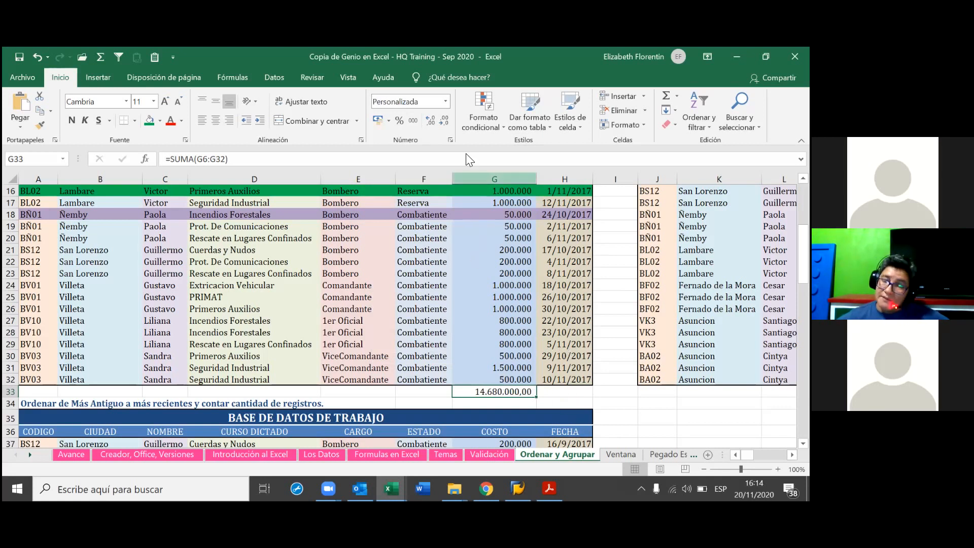
{"action": "left_click", "coordinate": [445, 122]}
{"action": "left_click", "coordinate": [445, 123]}
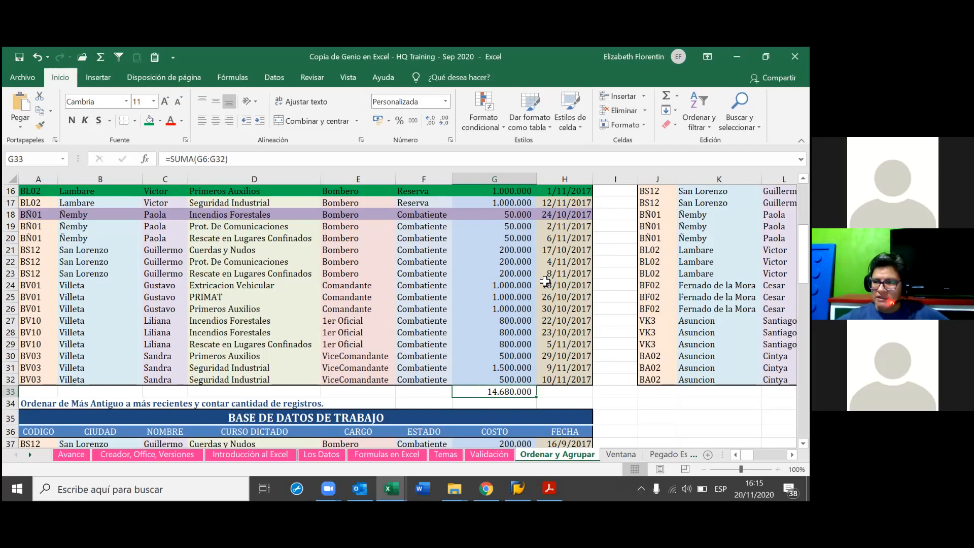
Enter 1 in cell H33 below the FECHA dates and inspect the date stored in that cell.
{"action": "left_click", "coordinate": [555, 394]}
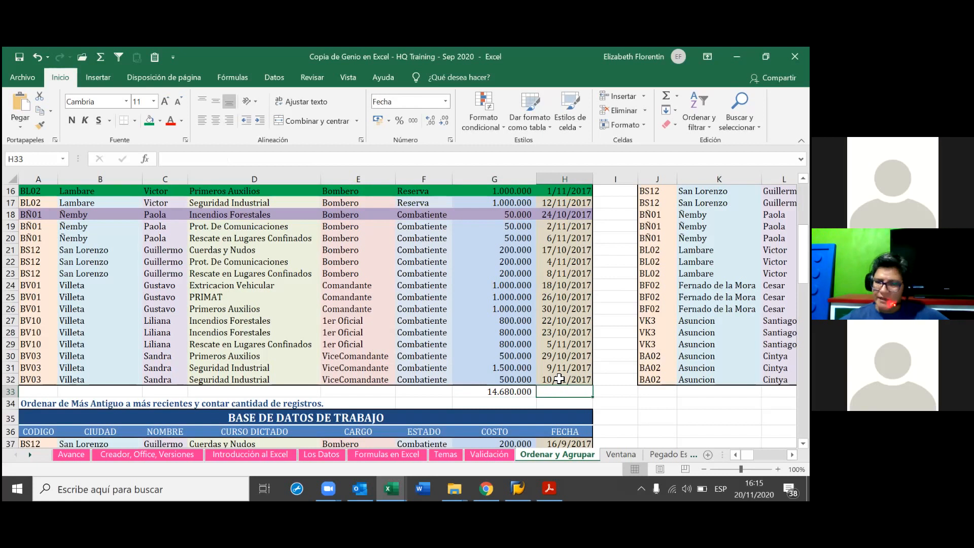
{"action": "type", "text": "1"}
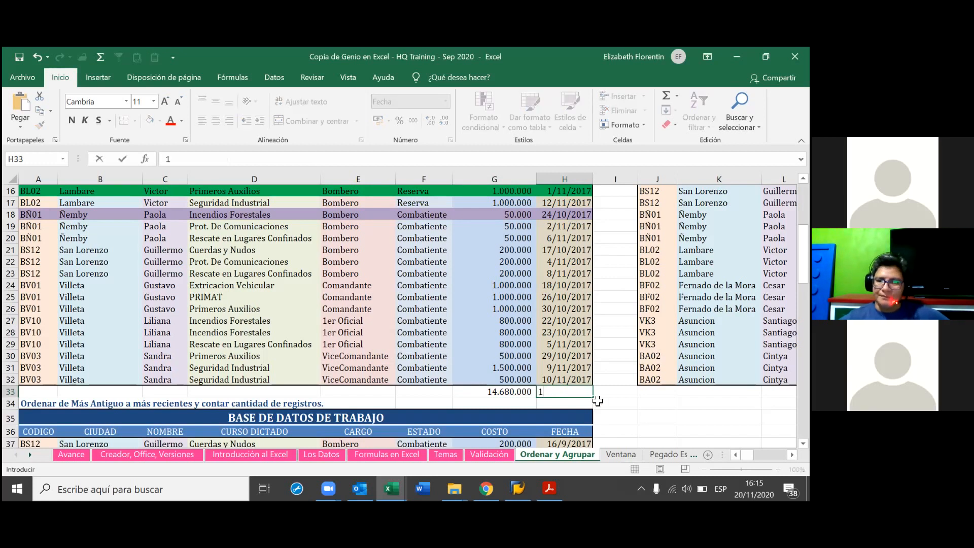
{"action": "key", "text": "Return"}
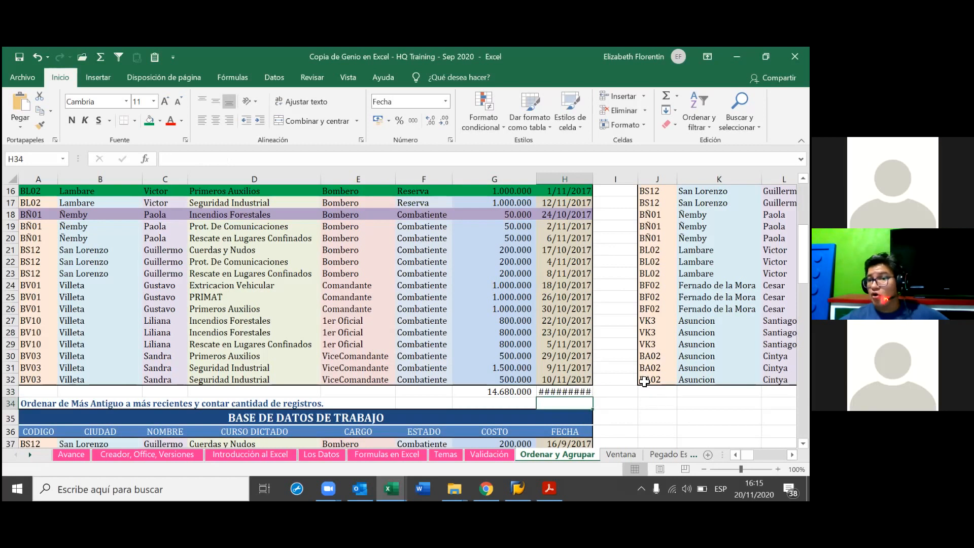
{"action": "left_click", "coordinate": [559, 392]}
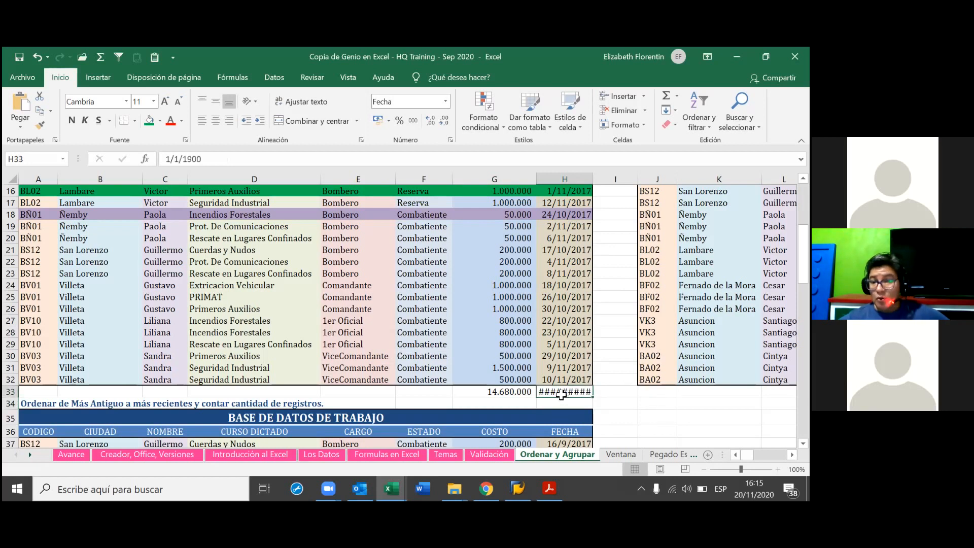
{"action": "left_click", "coordinate": [205, 159]}
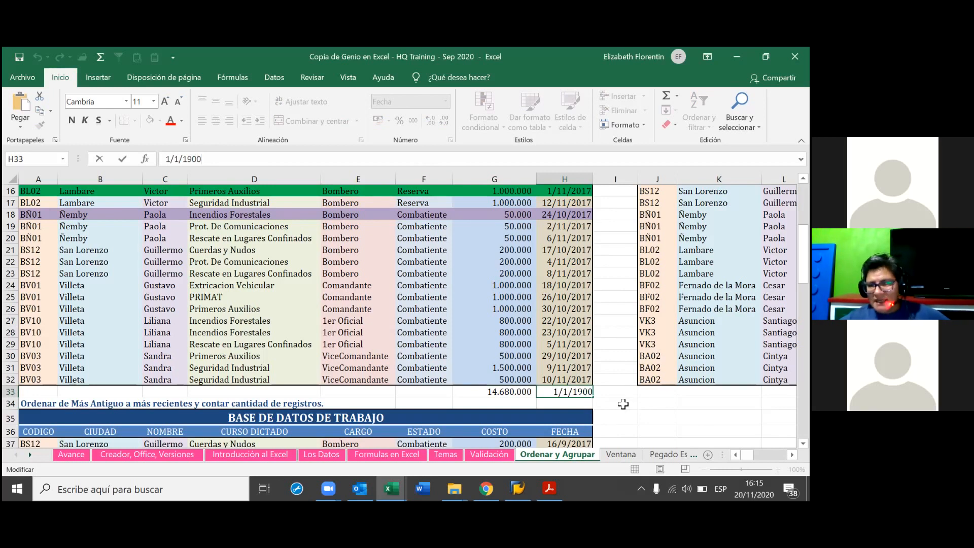
{"action": "left_click", "coordinate": [599, 400]}
{"action": "left_click", "coordinate": [585, 392]}
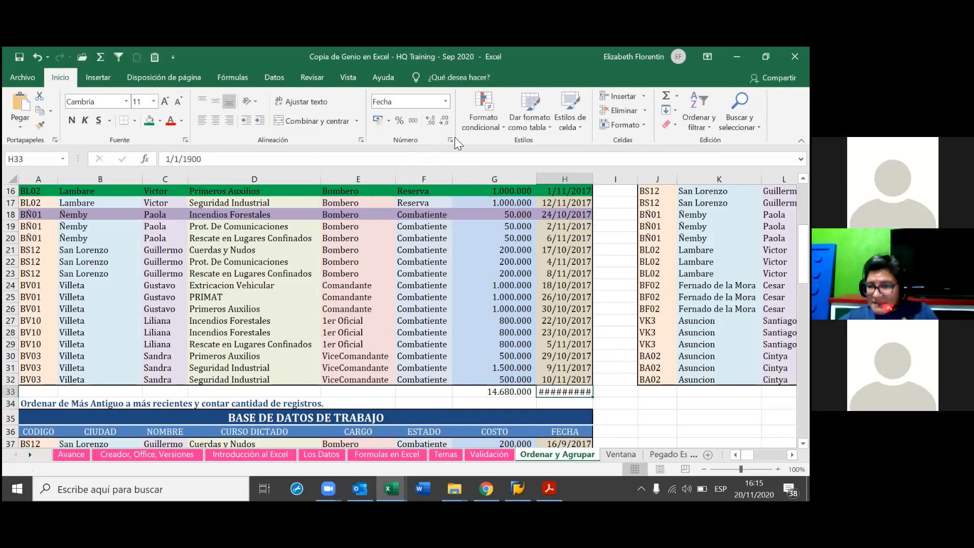
Look over the number formats for H33, widen the FECHA column H well beyond its content, and reduce it to fit the long date.
{"action": "left_click", "coordinate": [445, 102]}
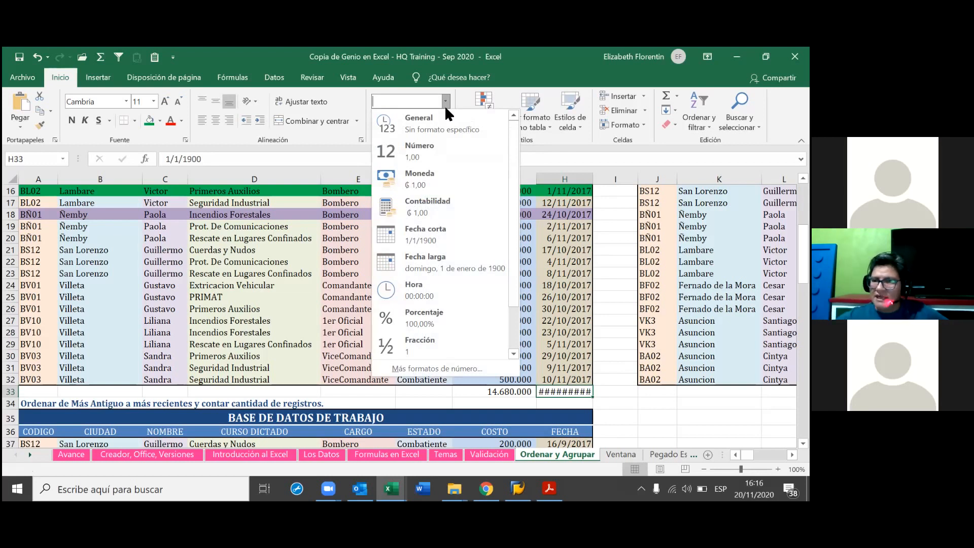
{"action": "left_click", "coordinate": [589, 180]}
{"action": "left_click_drag", "start_coordinate": [592, 180], "coordinate": [646, 194]}
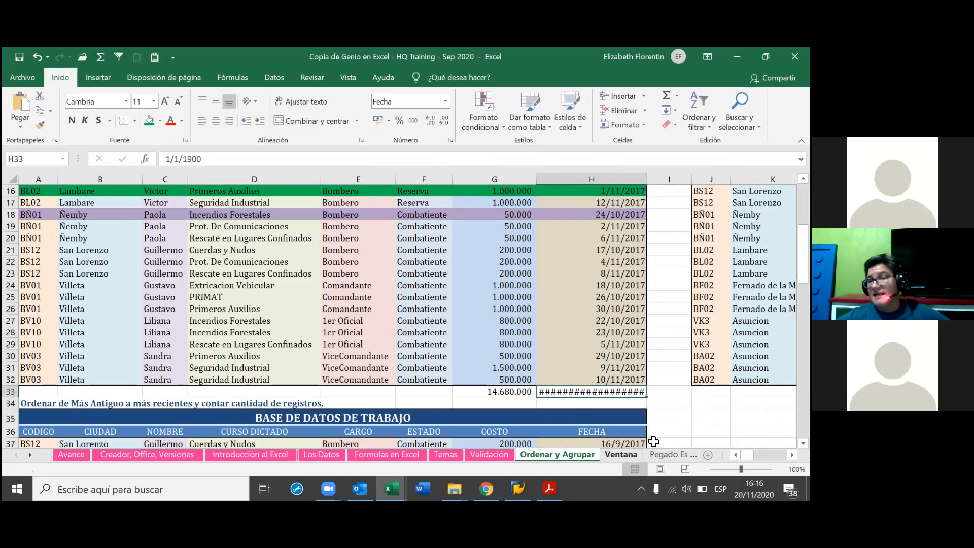
{"action": "scroll", "coordinate": [653, 441], "scroll_direction": "right", "scroll_amount": 2}
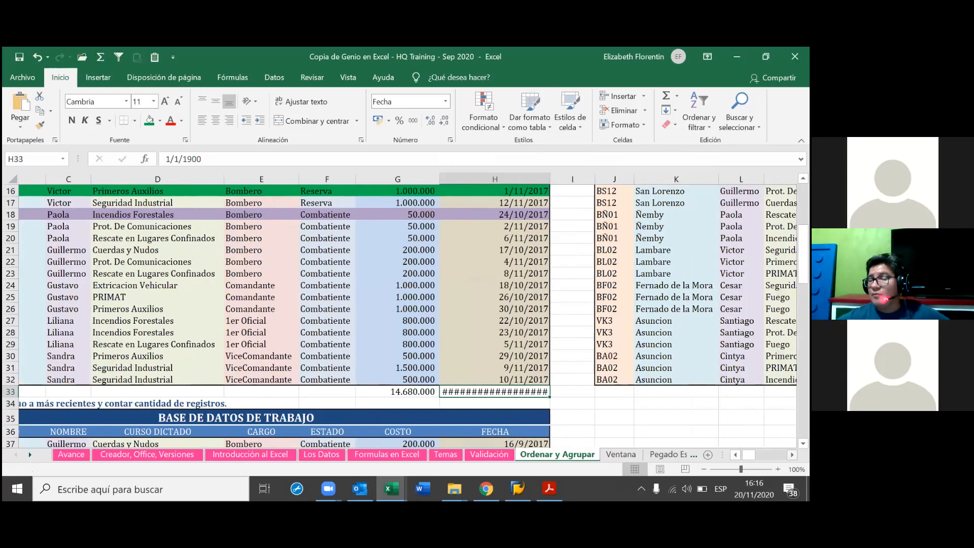
{"action": "scroll", "coordinate": [439, 214], "scroll_direction": "right", "scroll_amount": 2}
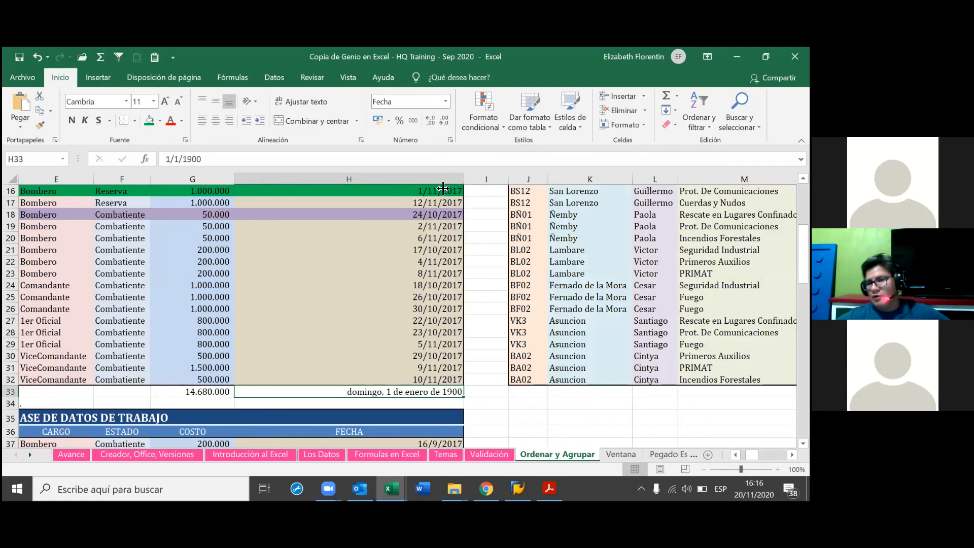
{"action": "left_click_drag", "start_coordinate": [464, 179], "coordinate": [375, 202]}
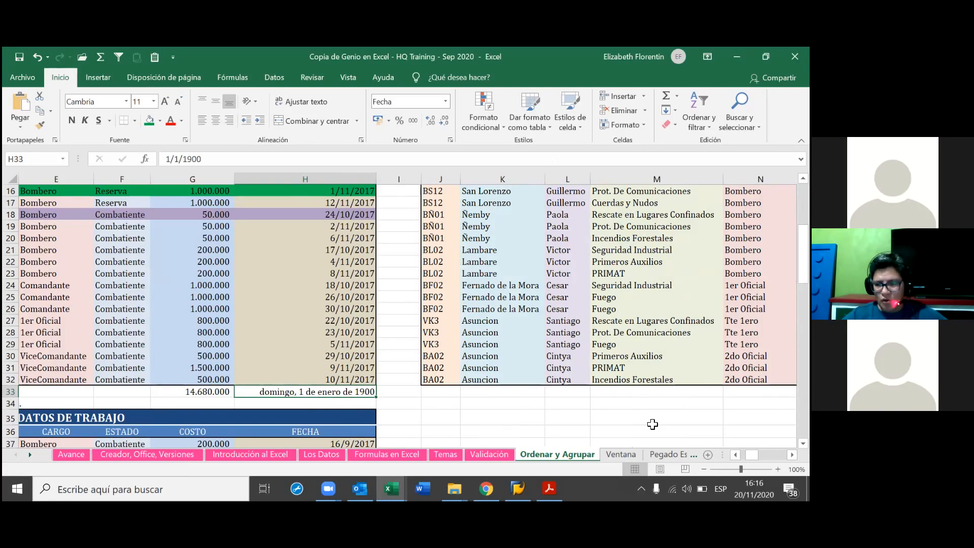
Replace the content of date-formatted cell H33 with the number 999999.
{"action": "type", "text": "1"}
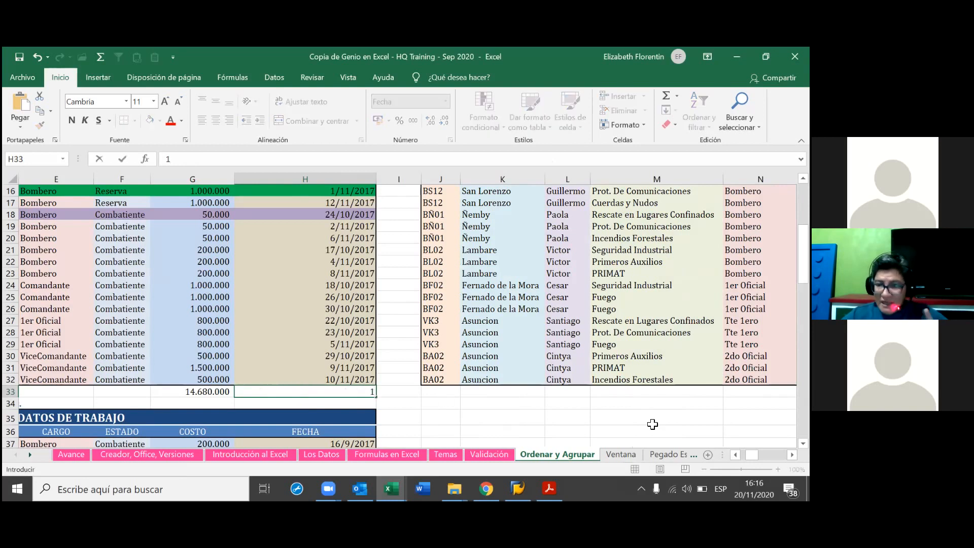
{"action": "type", "text": "999"}
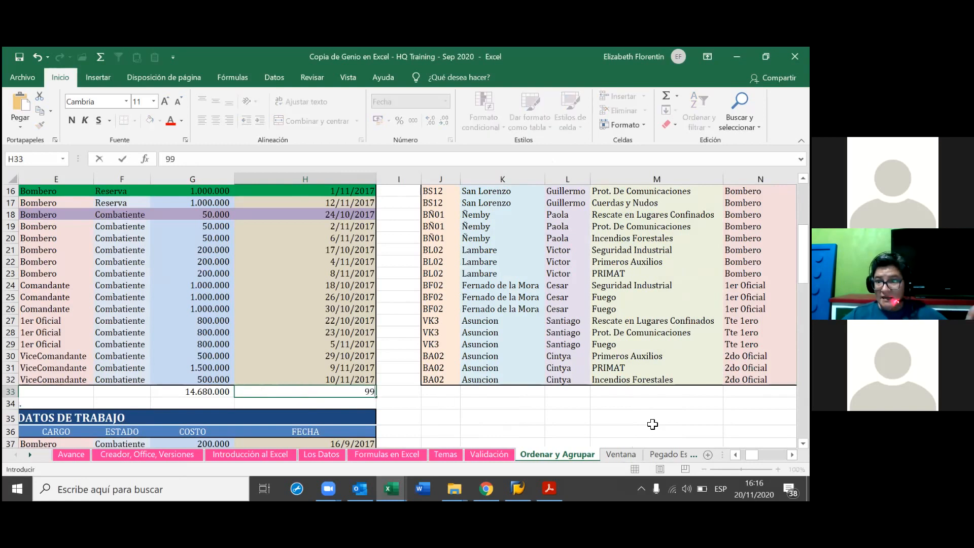
{"action": "type", "text": "999"}
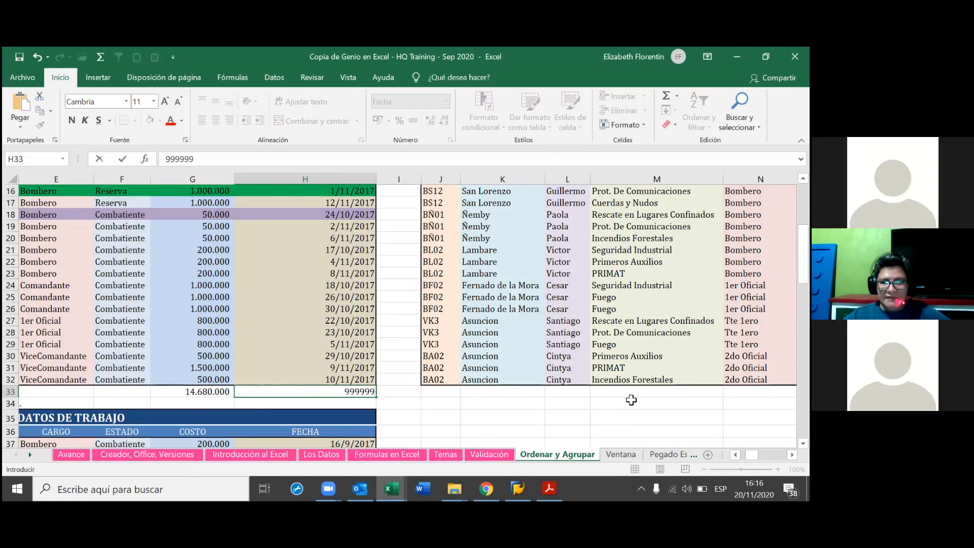
{"action": "key", "text": "Return"}
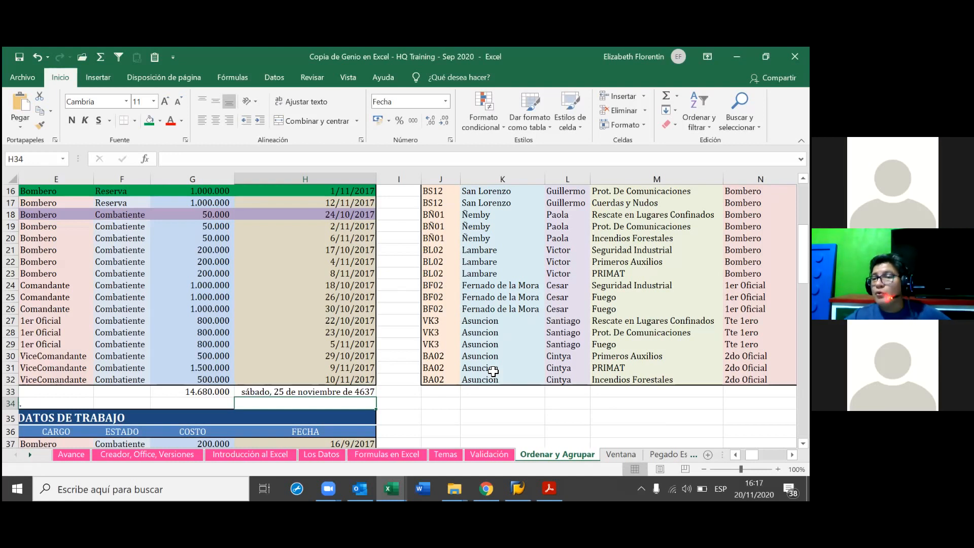
Replace the date in cell H33 with the number 9999999 and widen the FECHA column H.
{"action": "left_click", "coordinate": [368, 389]}
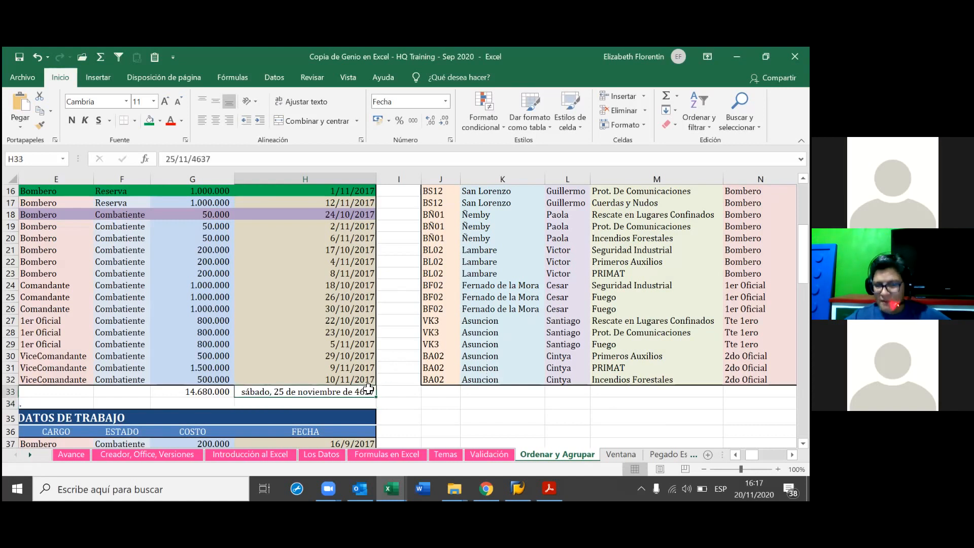
{"action": "left_click", "coordinate": [224, 160]}
{"action": "left_click_drag", "start_coordinate": [327, 392], "coordinate": [383, 388]}
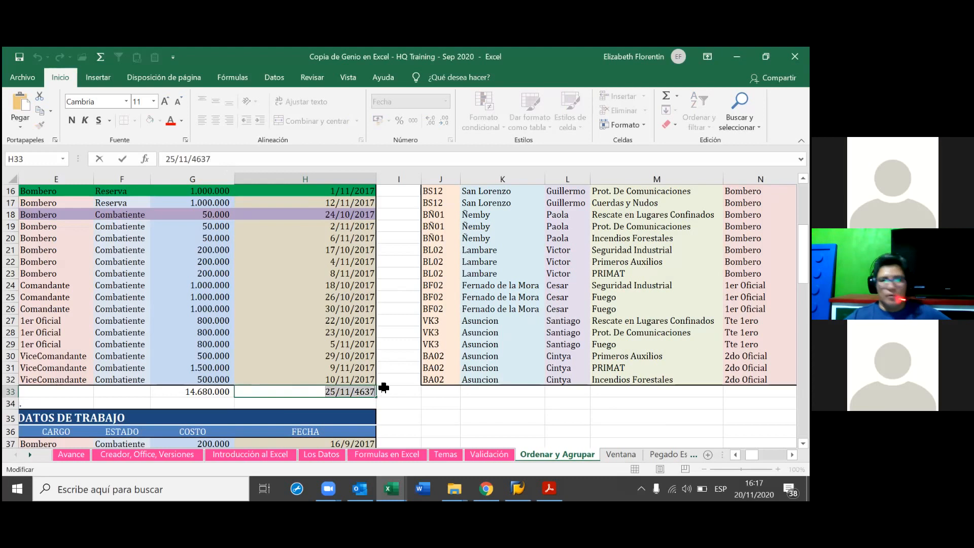
{"action": "key", "text": "Delete"}
{"action": "type", "text": "99"}
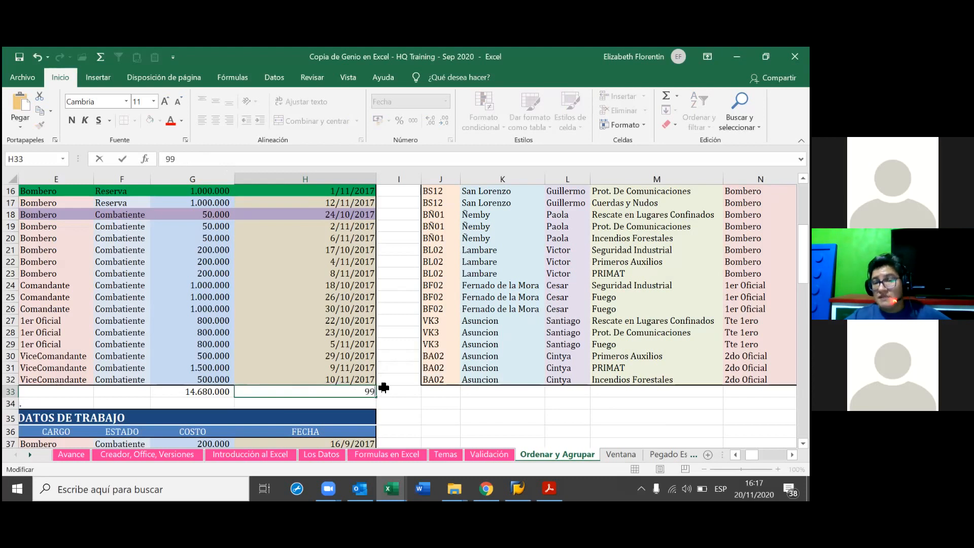
{"action": "type", "text": "99999"}
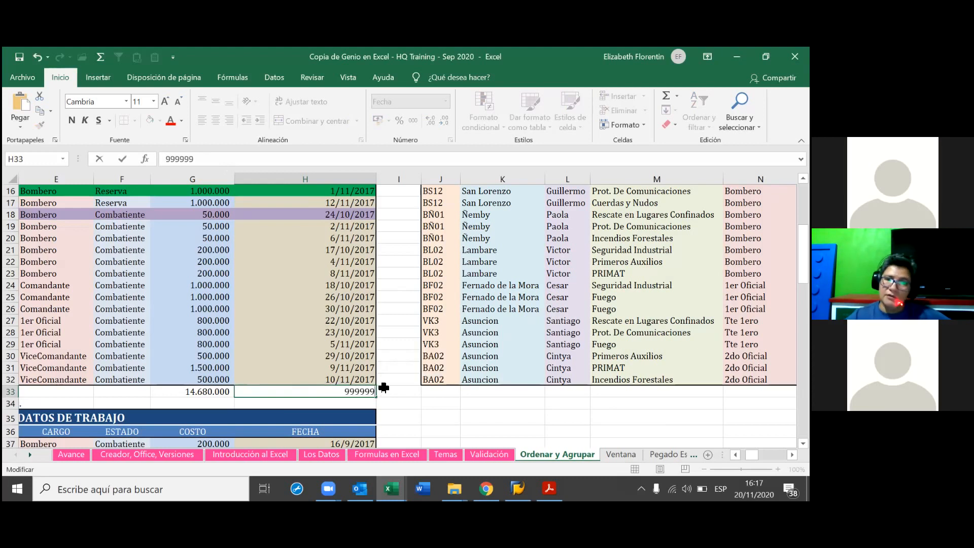
{"action": "key", "text": "Return"}
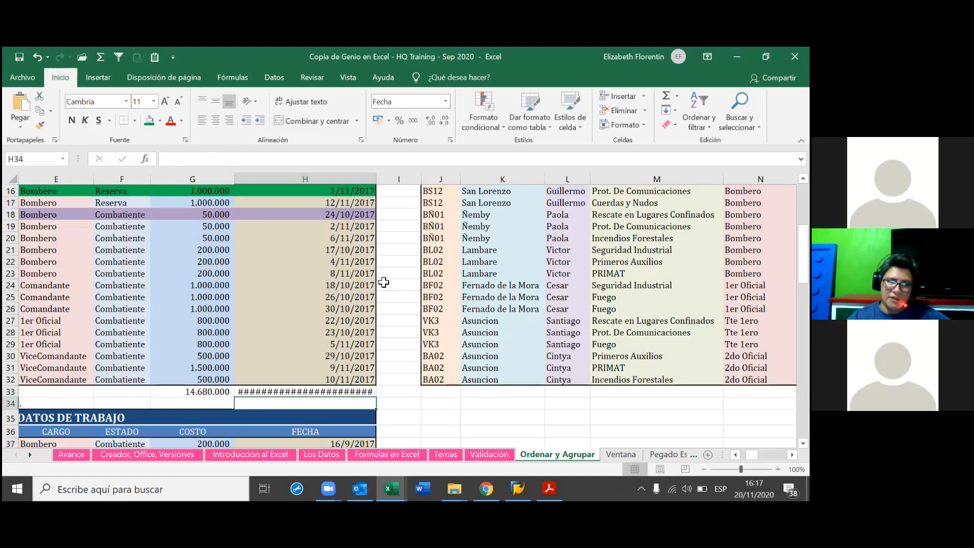
{"action": "left_click_drag", "start_coordinate": [398, 188], "coordinate": [415, 216]}
{"action": "left_click_drag", "start_coordinate": [420, 172], "coordinate": [477, 241]}
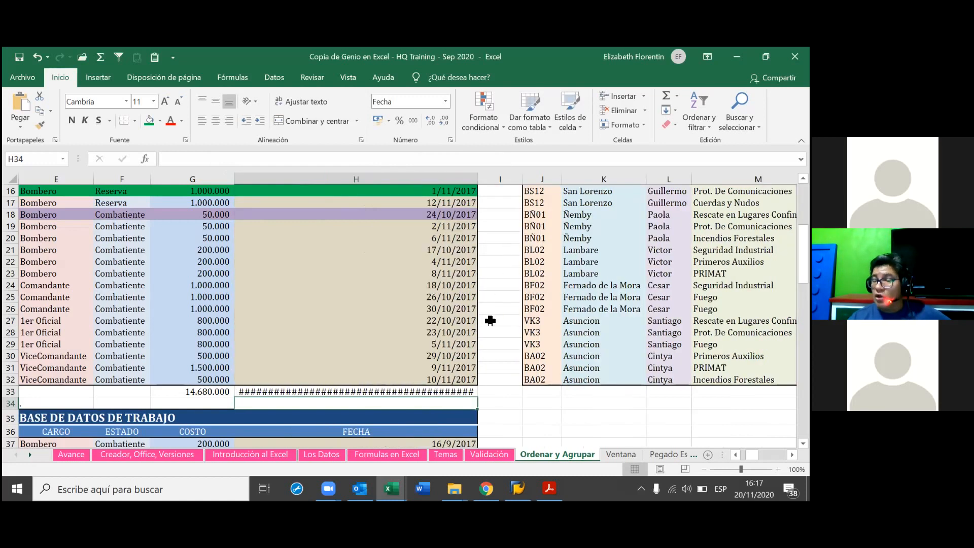
Try the number 1000000 in date-formatted cell H33, followed by 10000000.
{"action": "left_click", "coordinate": [364, 390]}
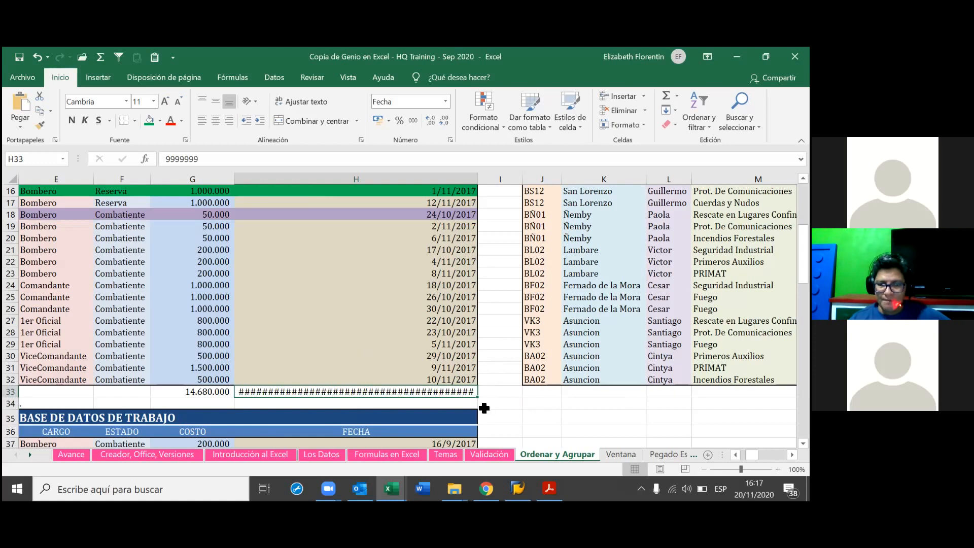
{"action": "type", "text": "1000000"}
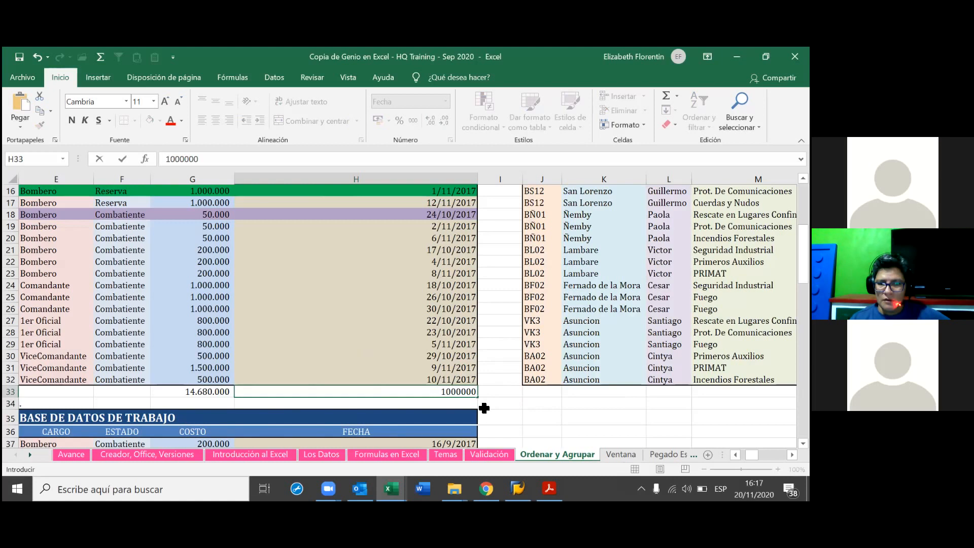
{"action": "key", "text": "Return"}
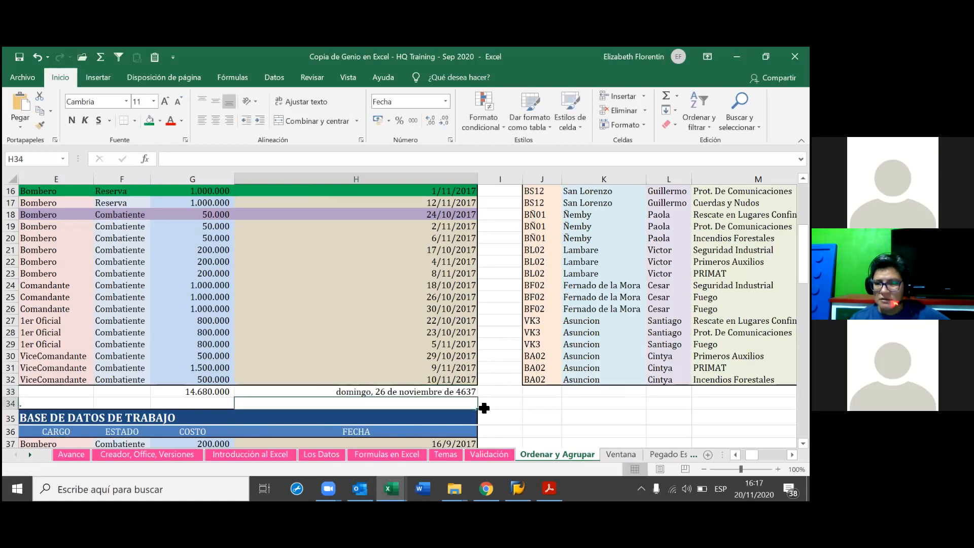
{"action": "left_click", "coordinate": [452, 394]}
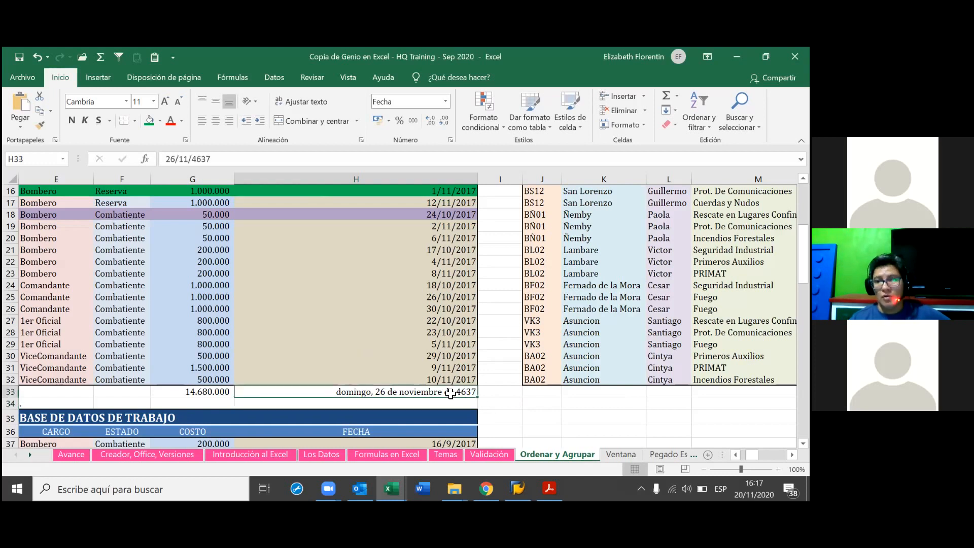
{"action": "type", "text": "1000"}
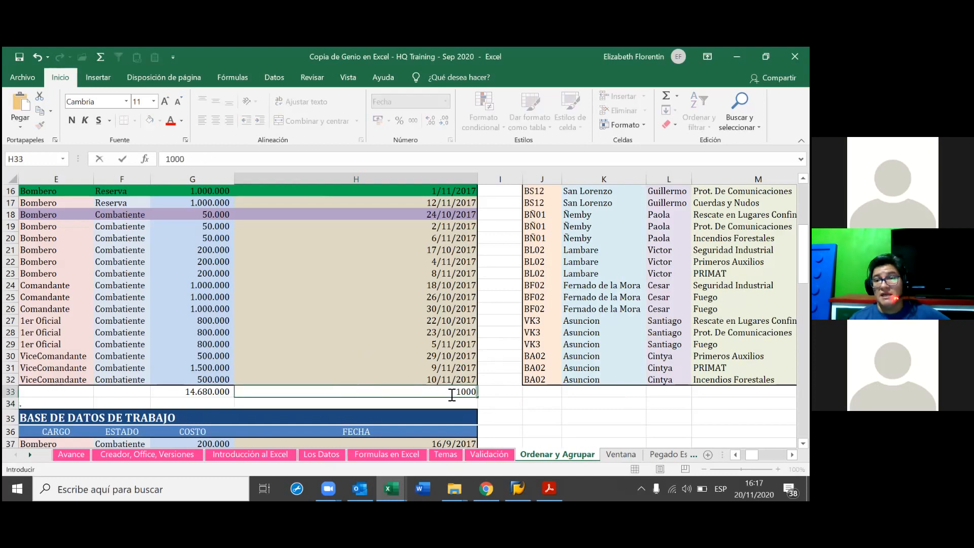
{"action": "type", "text": "0000"}
{"action": "key", "text": "Return"}
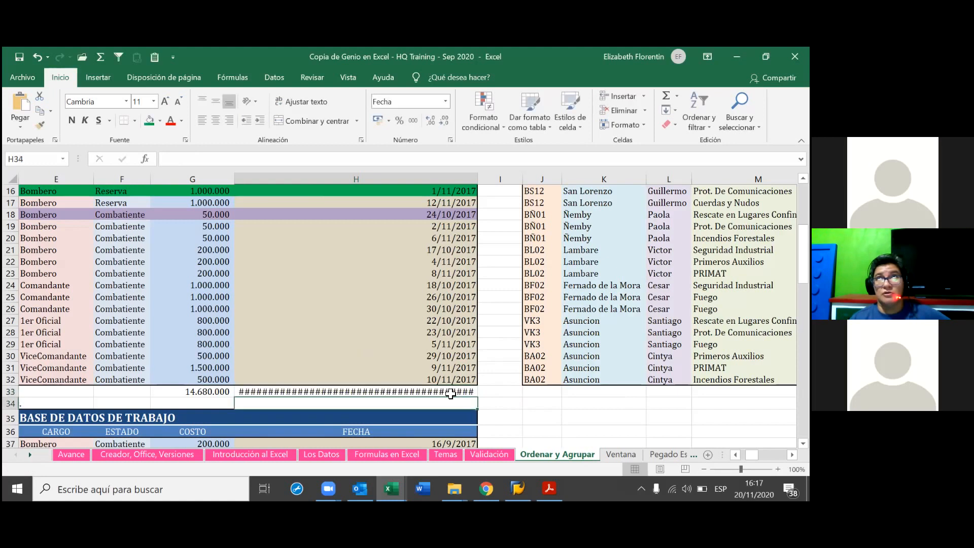
Enter 500000 in cell H33 and overwrite it with 9999998.
{"action": "left_click", "coordinate": [451, 394]}
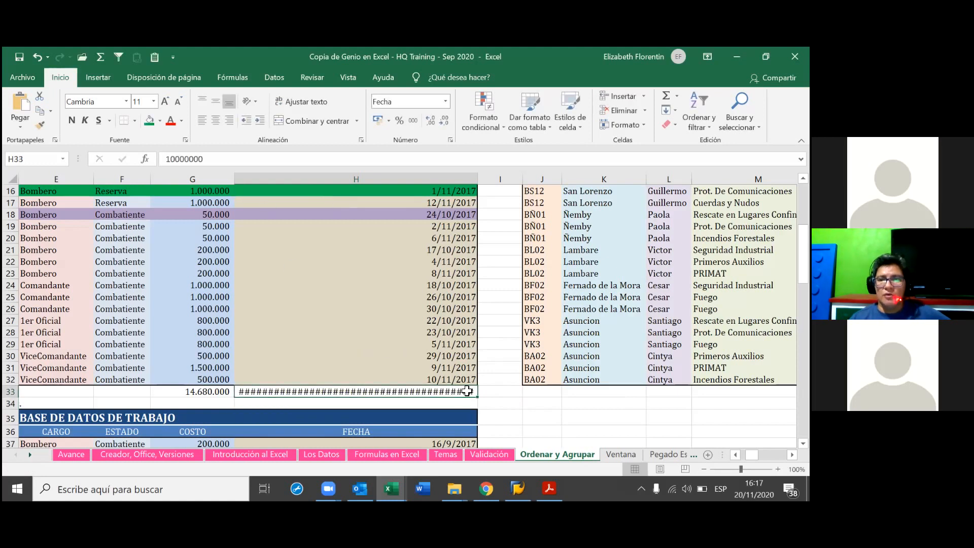
{"action": "type", "text": "500000"}
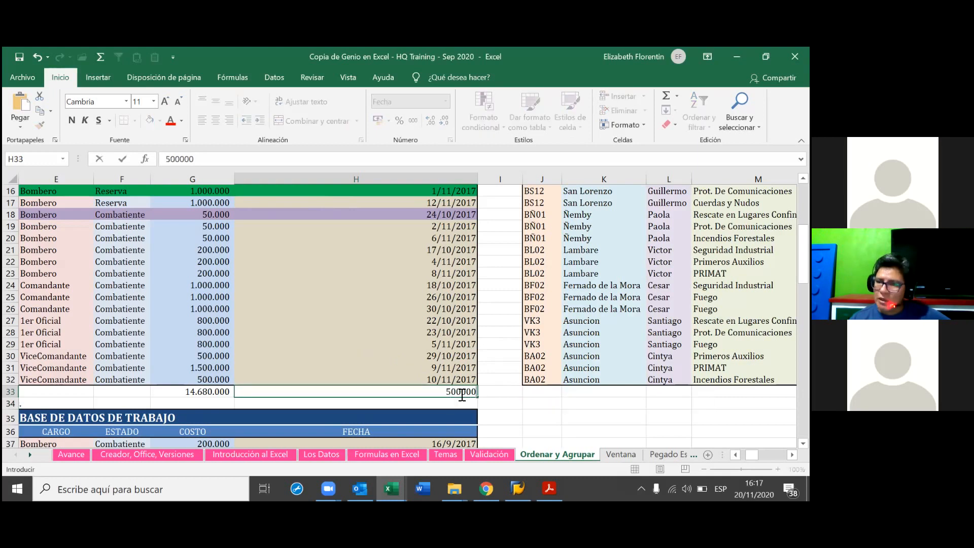
{"action": "key", "text": "Return"}
{"action": "left_click", "coordinate": [460, 393]}
{"action": "type", "text": "9"}
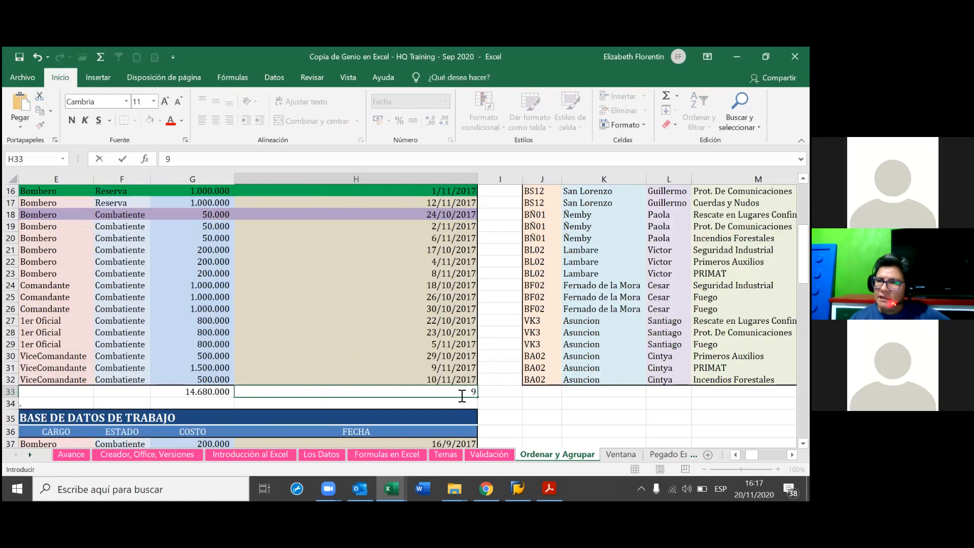
{"action": "type", "text": "99"}
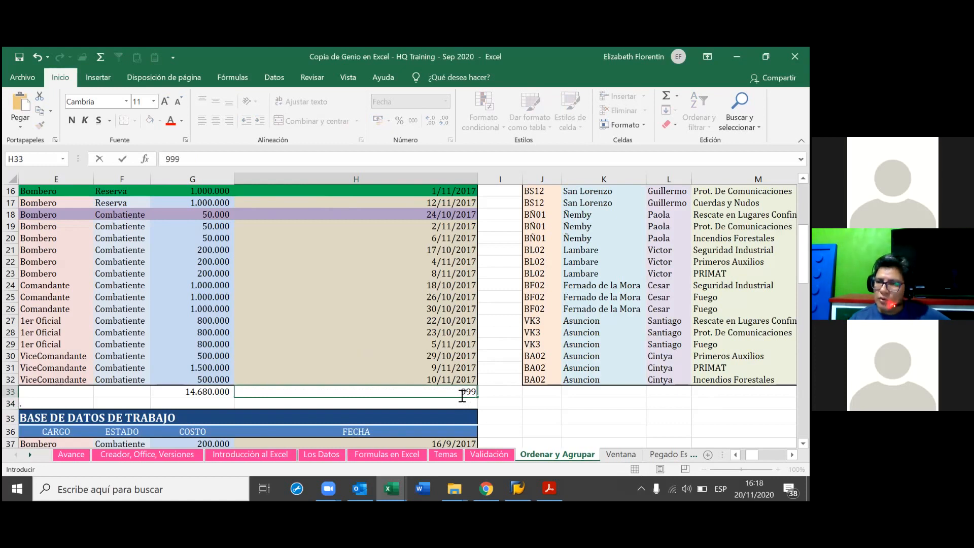
{"action": "type", "text": "999"}
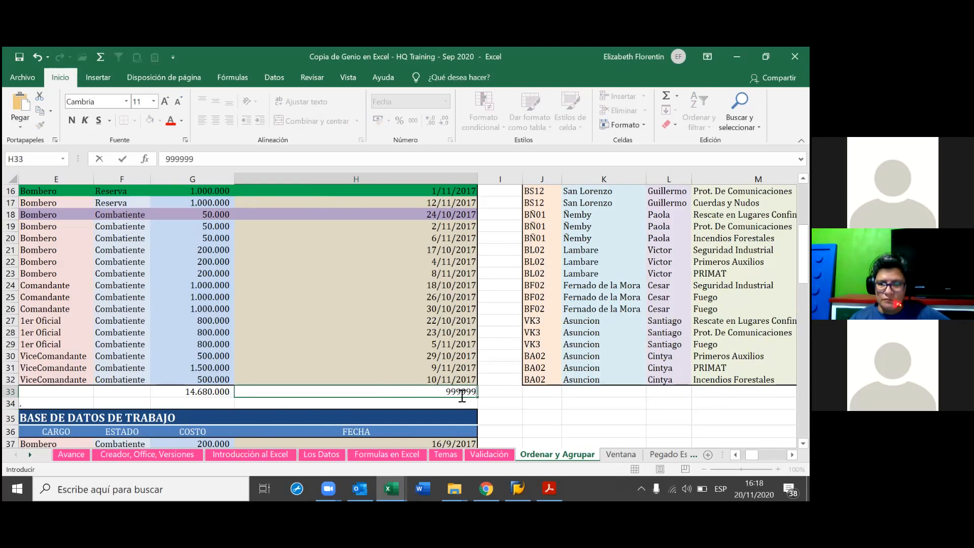
{"action": "type", "text": "9"}
{"action": "key", "text": "Return"}
Edit the number in cell H33 to 9999900.
{"action": "left_click", "coordinate": [460, 395]}
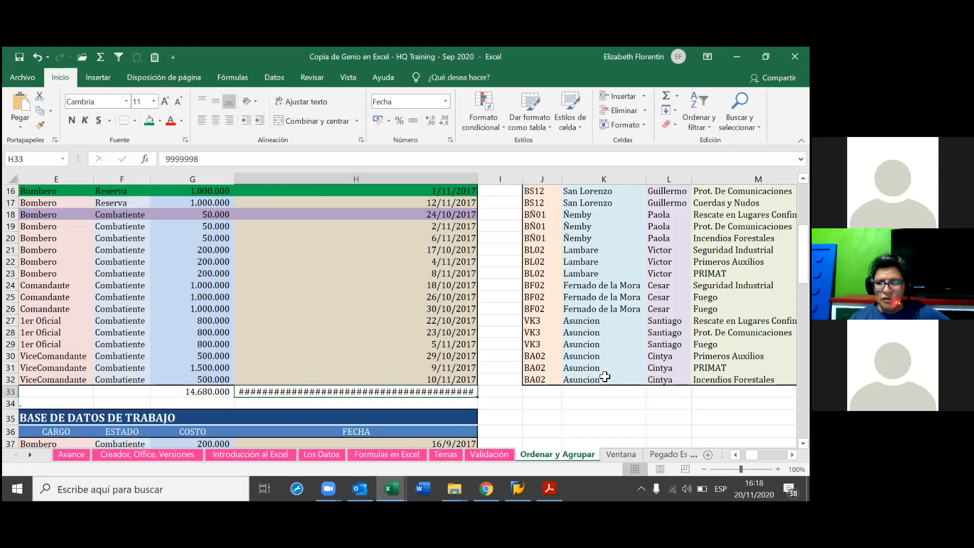
{"action": "left_click", "coordinate": [222, 161]}
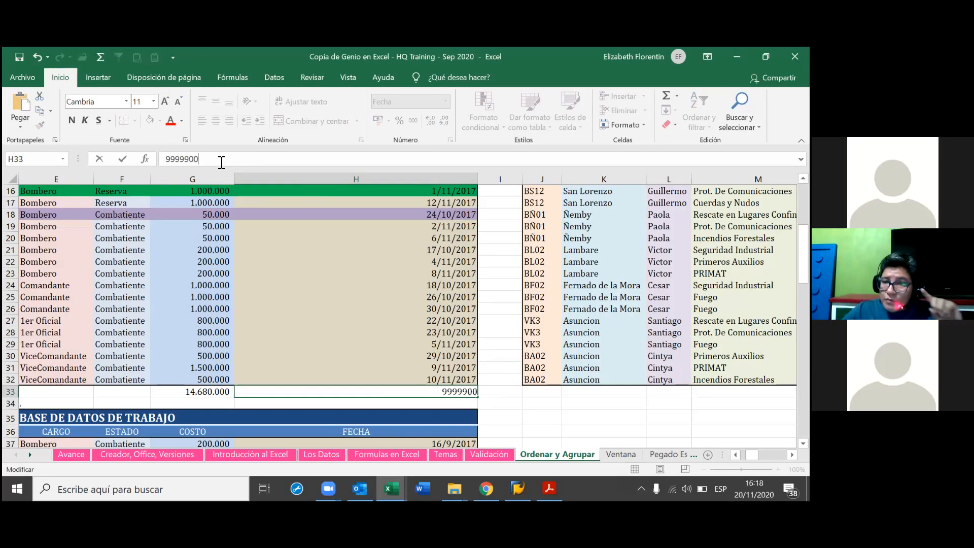
{"action": "key", "text": "Return"}
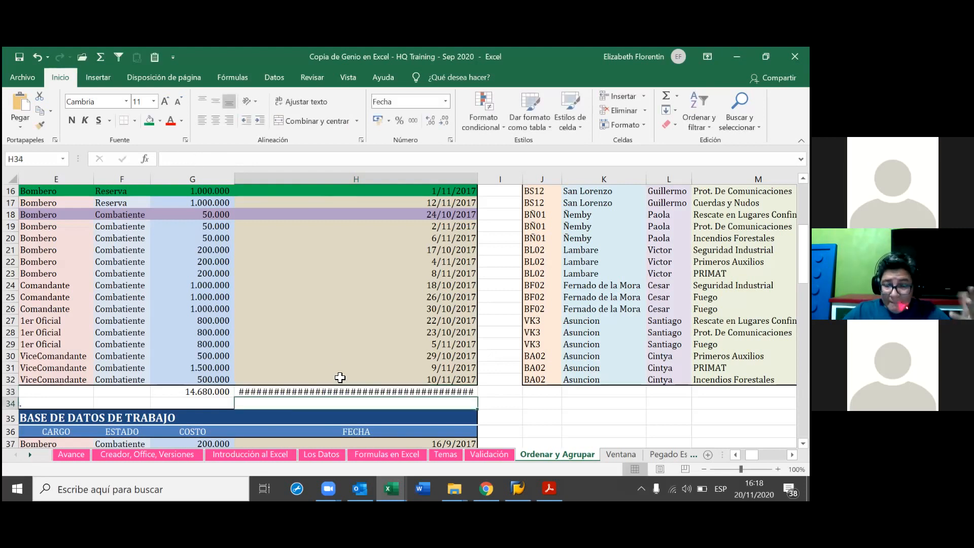
Change the number in cell H33 to 9000000, keeping only its leading digit.
{"action": "left_click", "coordinate": [365, 390]}
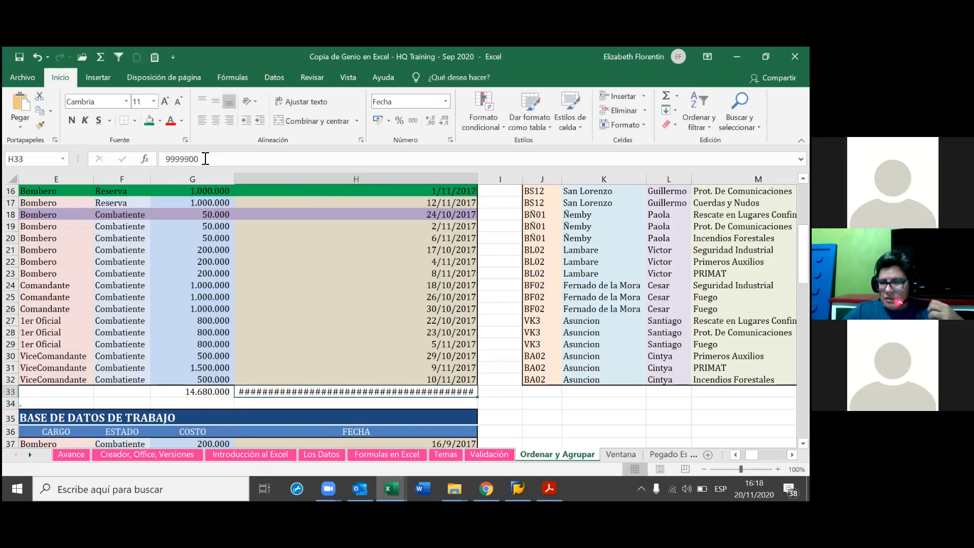
{"action": "left_click", "coordinate": [394, 158]}
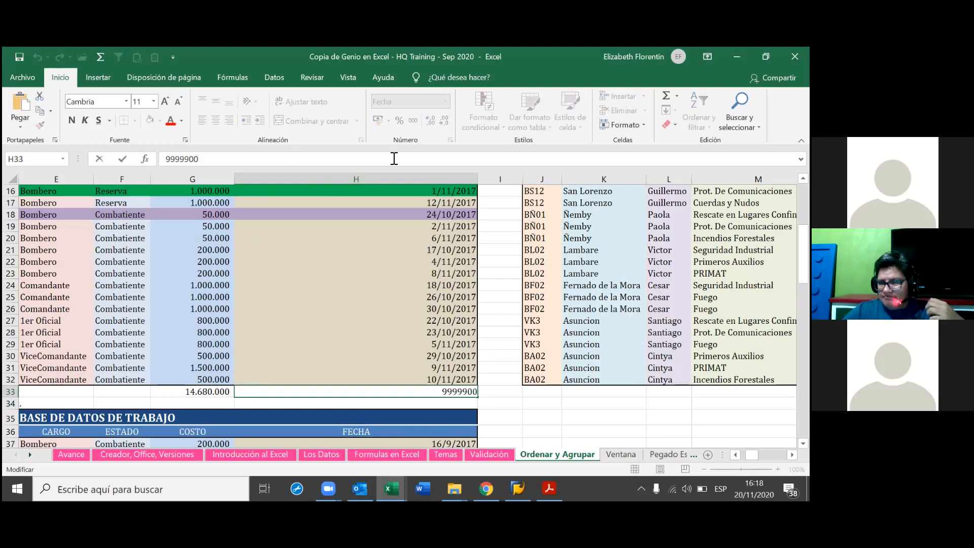
{"action": "key", "text": "BackSpace"}
{"action": "key", "text": "BackSpace"}
{"action": "key", "text": "BackSpace"}
{"action": "key", "text": "BackSpace"}
{"action": "key", "text": "BackSpace"}
{"action": "key", "text": "BackSpace"}
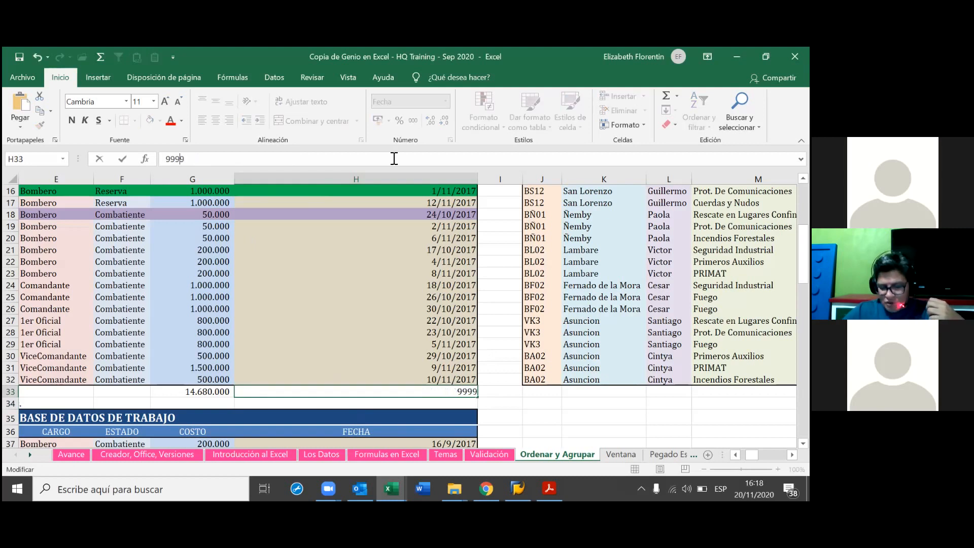
{"action": "type", "text": "000000"}
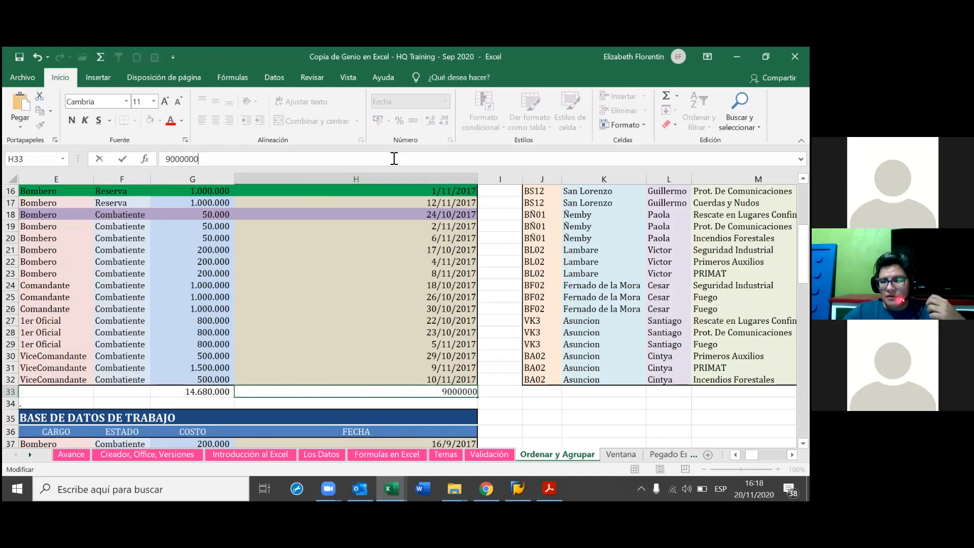
{"action": "key", "text": "Return"}
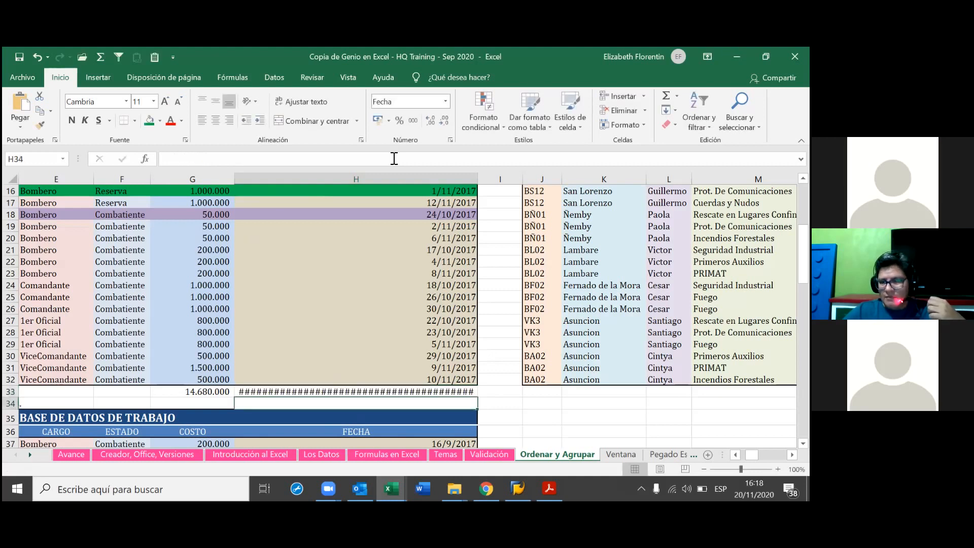
Clear the content of cell H33 and enter the number 1999000.
{"action": "key", "text": "Up"}
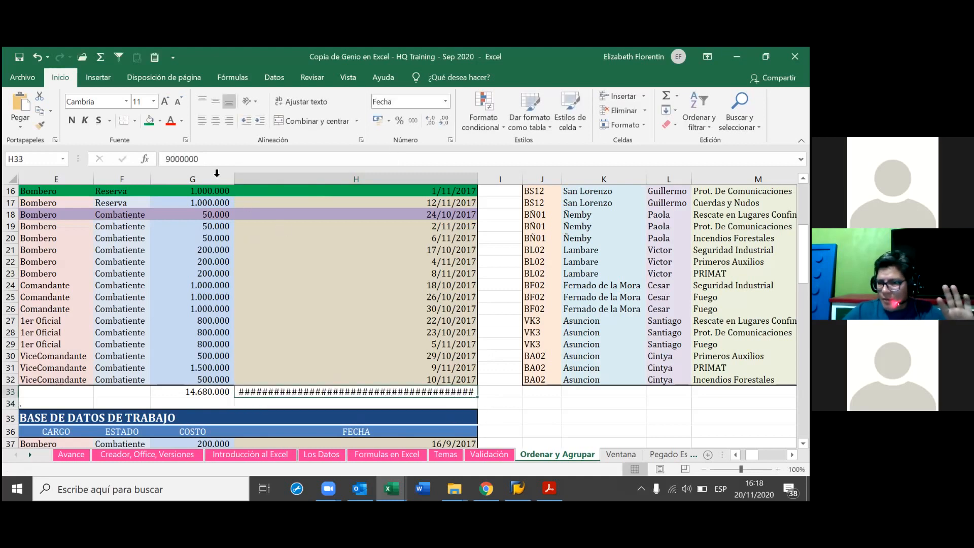
{"action": "left_click", "coordinate": [213, 160]}
{"action": "key", "text": "BackSpace"}
{"action": "key", "text": "BackSpace"}
{"action": "key", "text": "BackSpace"}
{"action": "key", "text": "BackSpace"}
{"action": "key", "text": "BackSpace"}
{"action": "key", "text": "BackSpace"}
{"action": "key", "text": "BackSpace"}
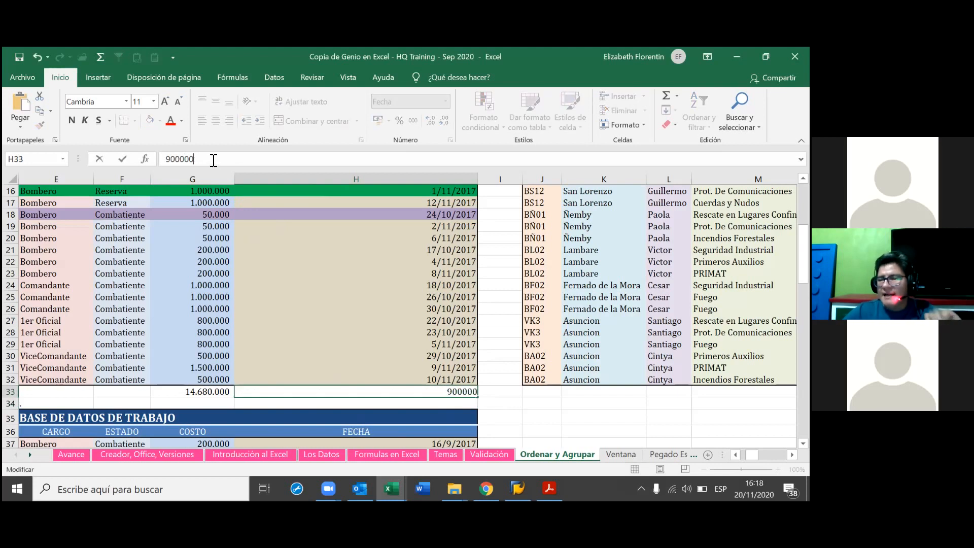
{"action": "type", "text": "19"}
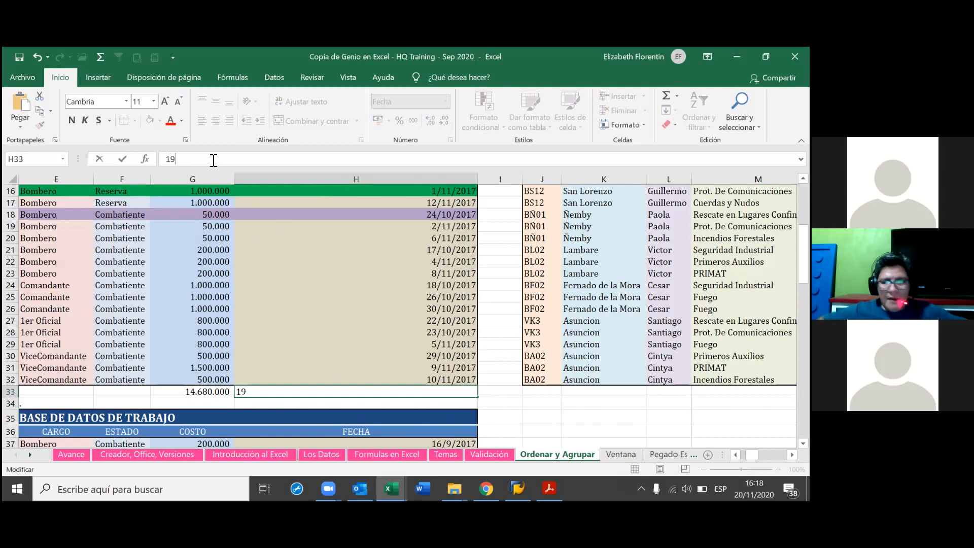
{"action": "type", "text": "99000"}
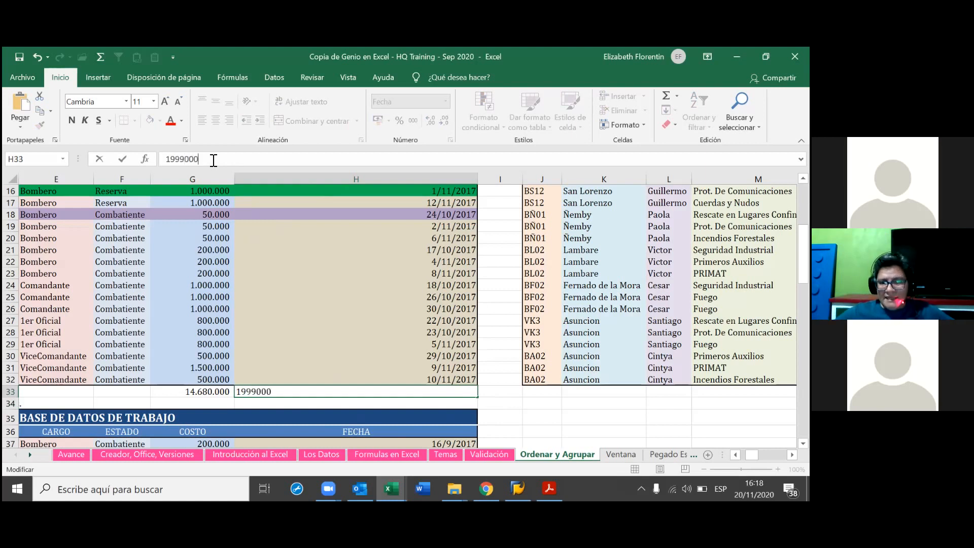
{"action": "key", "text": "Return"}
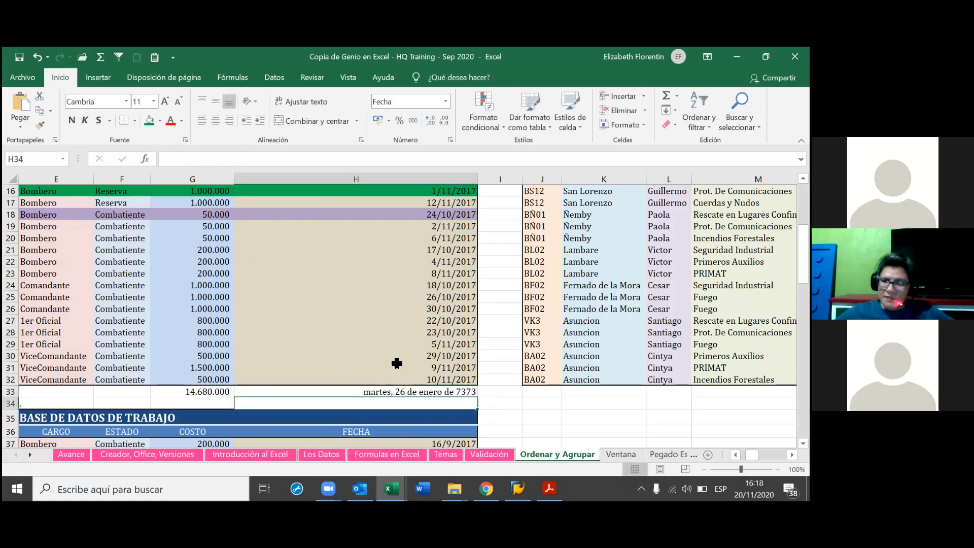
Narrow the FECHA column H to fit its short dates and format cell H33 as Fecha corta.
{"action": "left_click", "coordinate": [427, 393]}
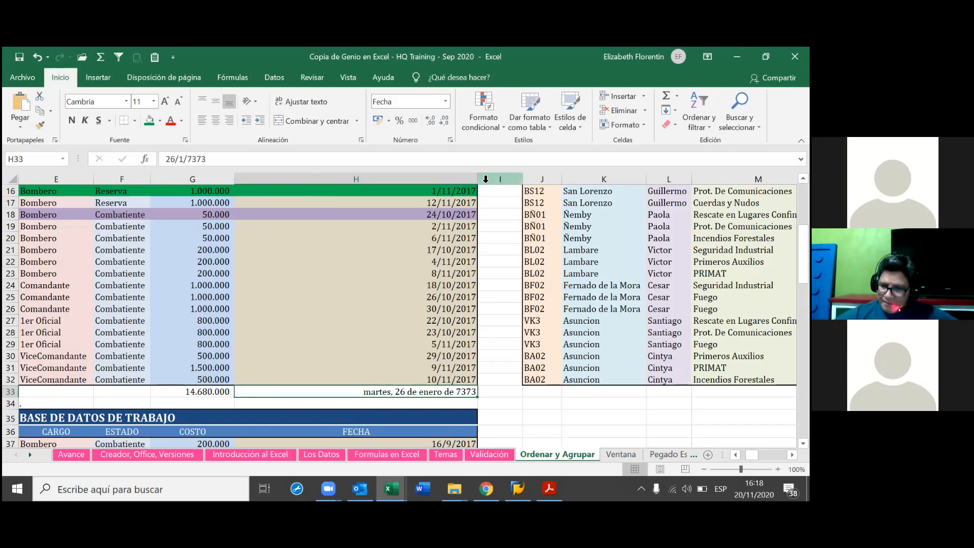
{"action": "left_click_drag", "start_coordinate": [481, 181], "coordinate": [306, 218]}
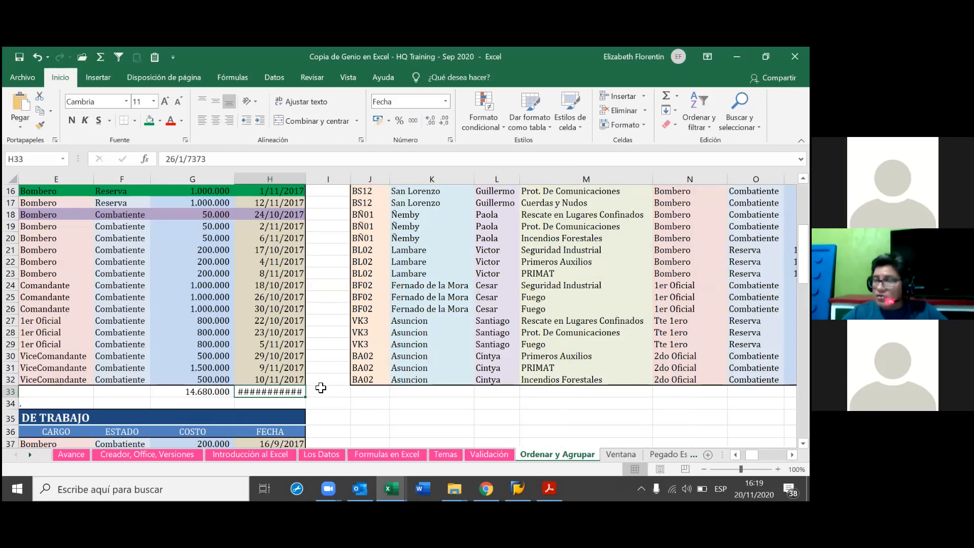
{"action": "left_click", "coordinate": [444, 101]}
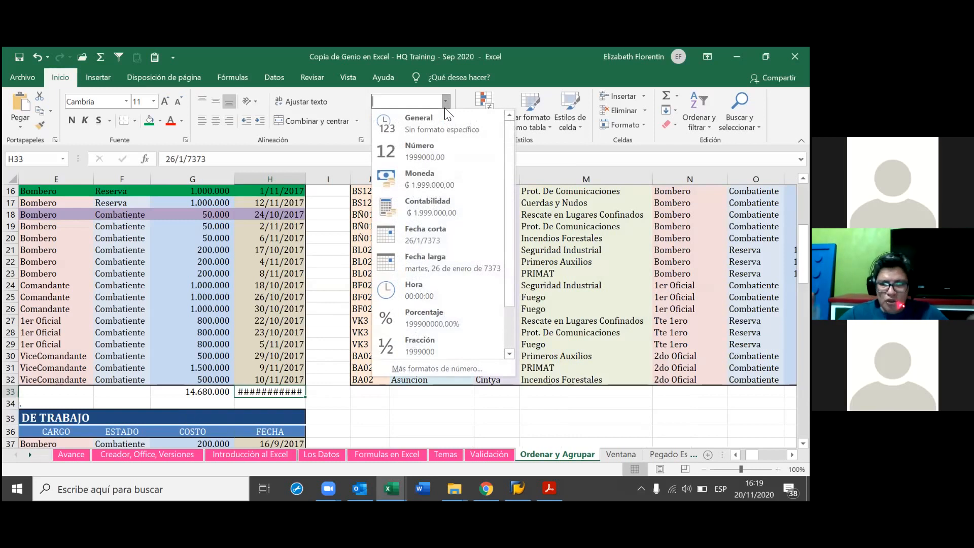
{"action": "left_click", "coordinate": [427, 235]}
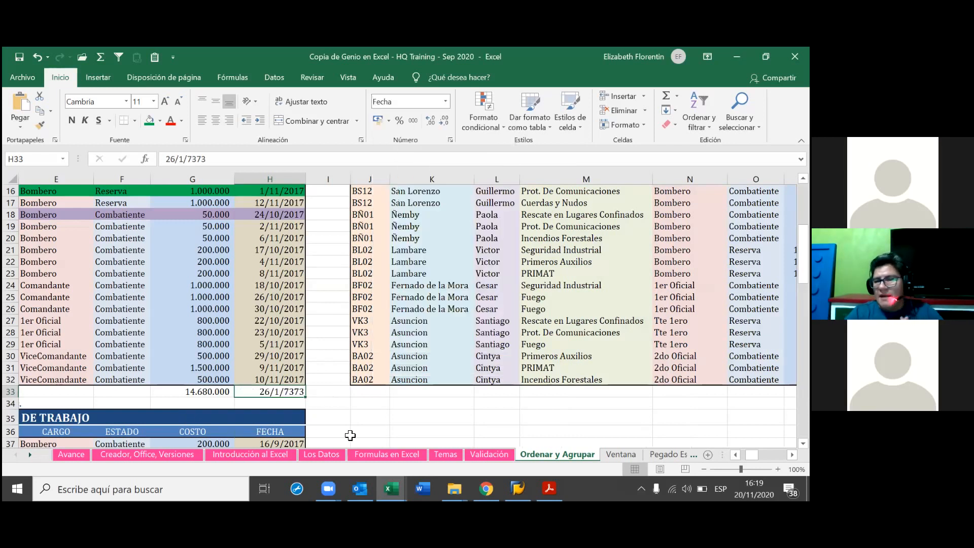
{"action": "left_click", "coordinate": [356, 419]}
{"action": "left_click", "coordinate": [291, 395]}
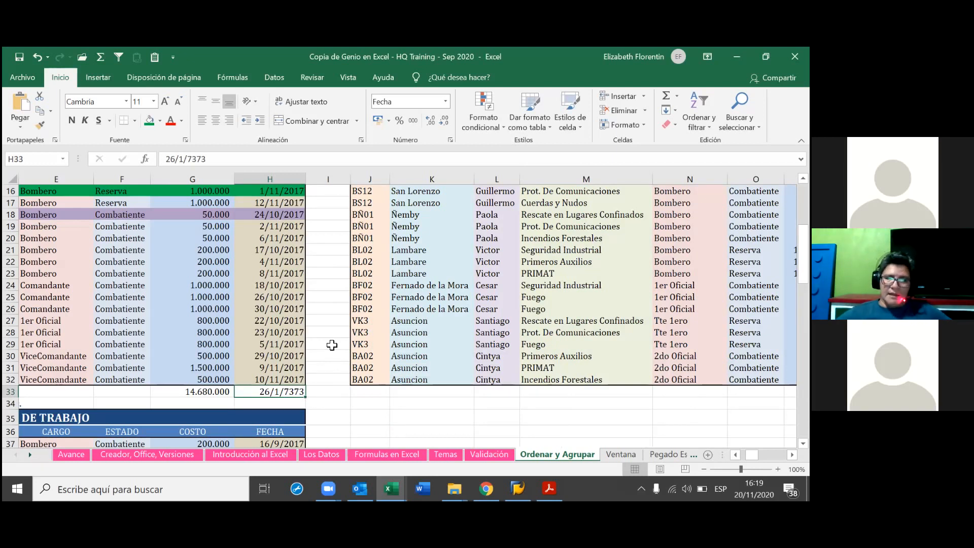
Replace the total formula below the COSTO column in cell G33 with the plain range reference =G6:G32, without a function.
{"action": "left_click", "coordinate": [386, 415]}
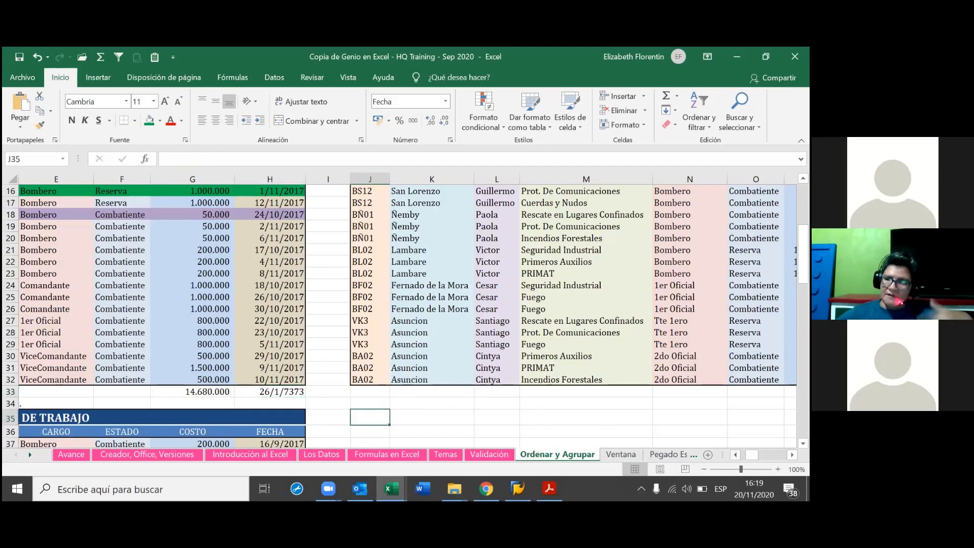
{"action": "left_click", "coordinate": [735, 455]}
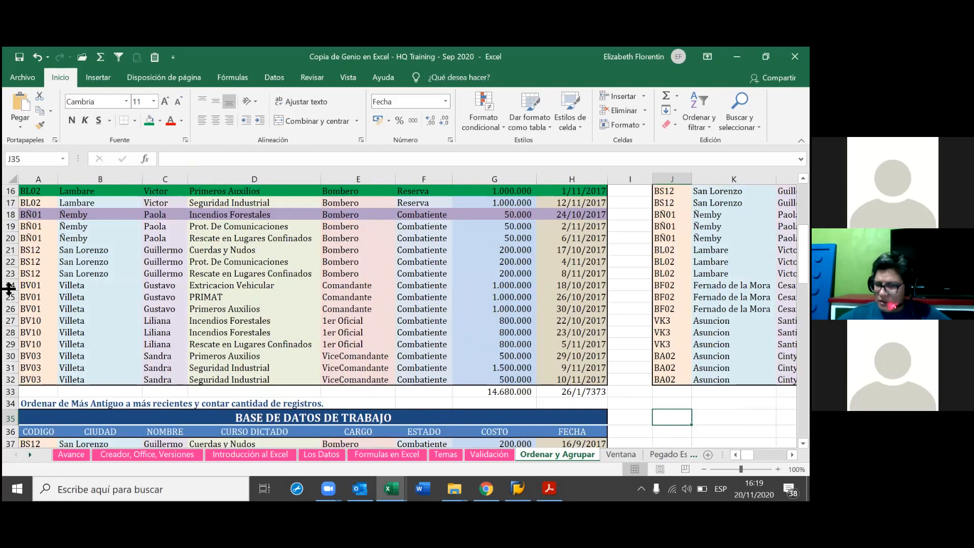
{"action": "left_click", "coordinate": [523, 393]}
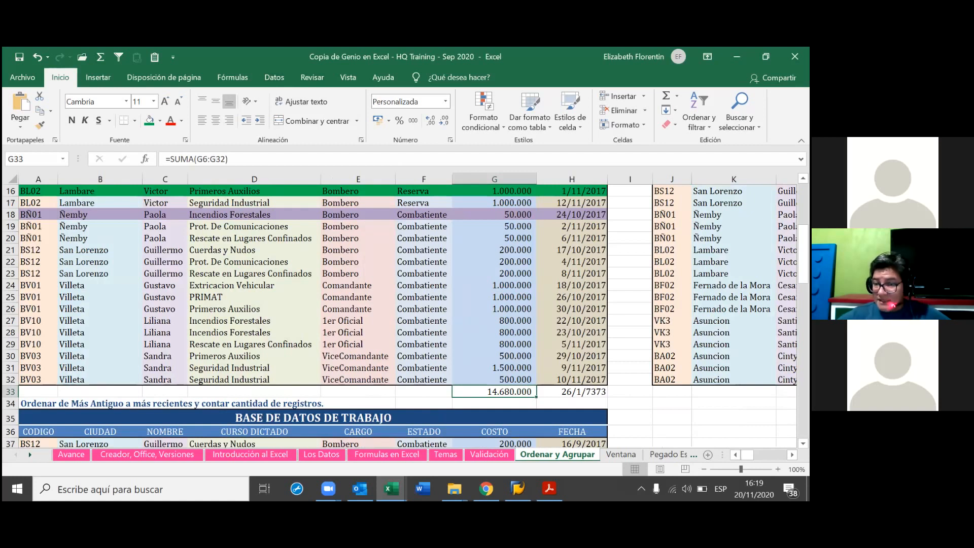
{"action": "key", "text": "BackSpace"}
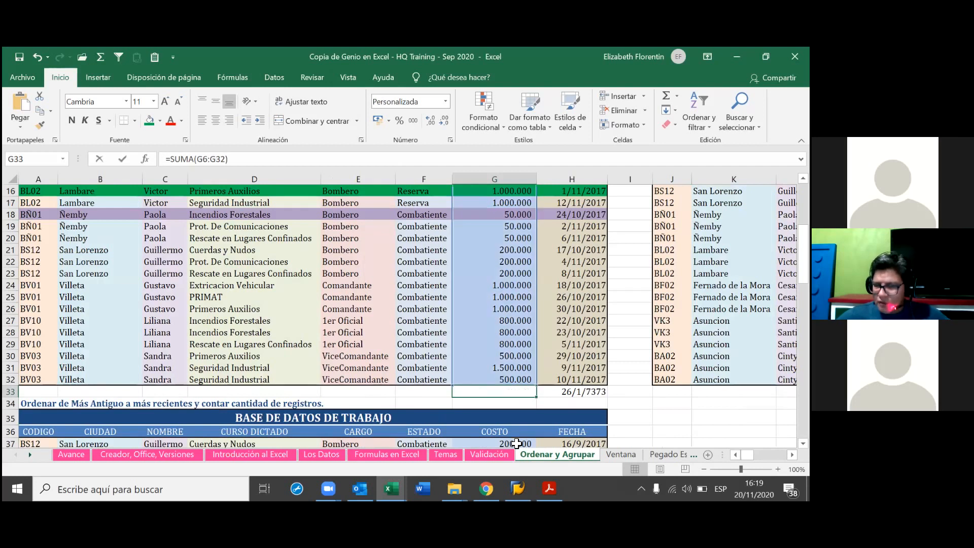
{"action": "type", "text": "="}
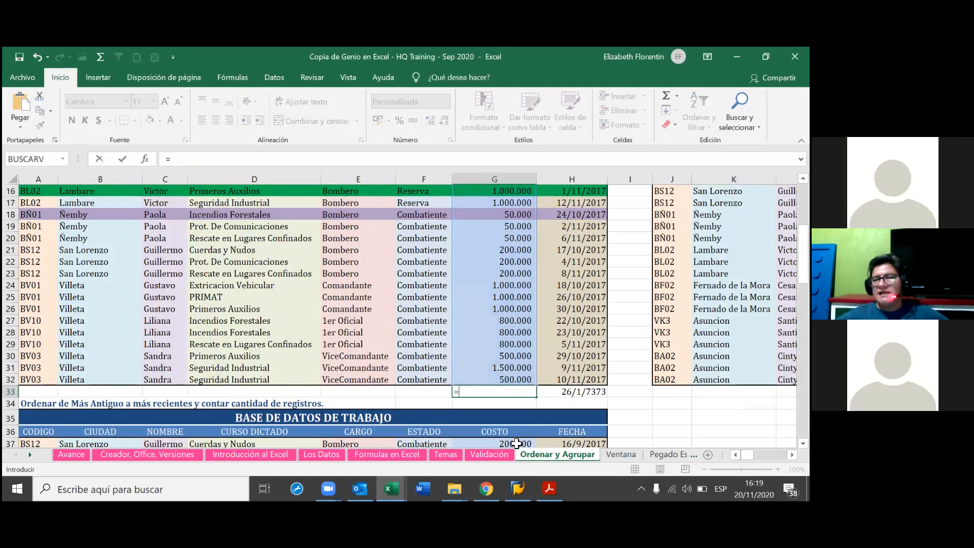
{"action": "left_click_drag", "start_coordinate": [510, 376], "coordinate": [493, 324]}
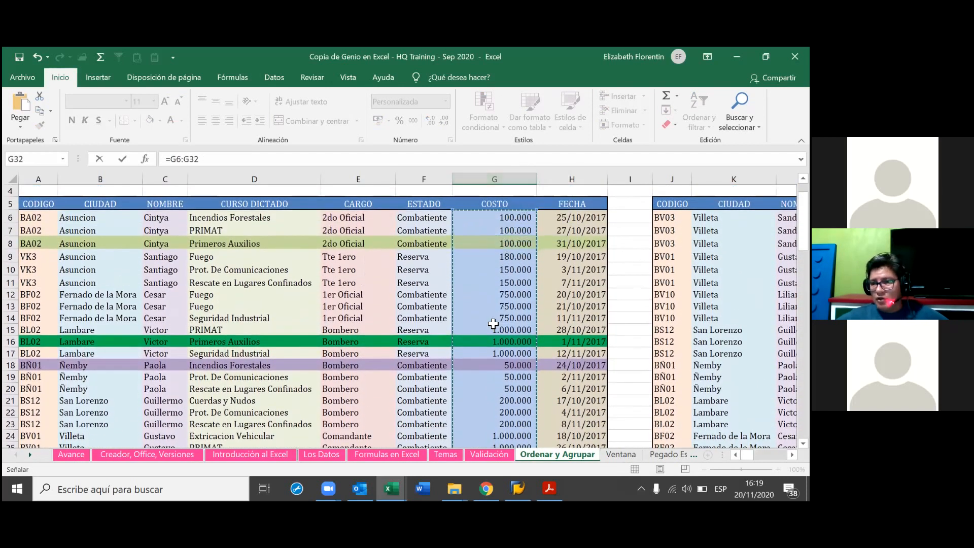
{"action": "scroll", "coordinate": [506, 365], "scroll_direction": "down", "scroll_amount": 1}
{"action": "scroll", "coordinate": [506, 365], "scroll_direction": "down", "scroll_amount": 2}
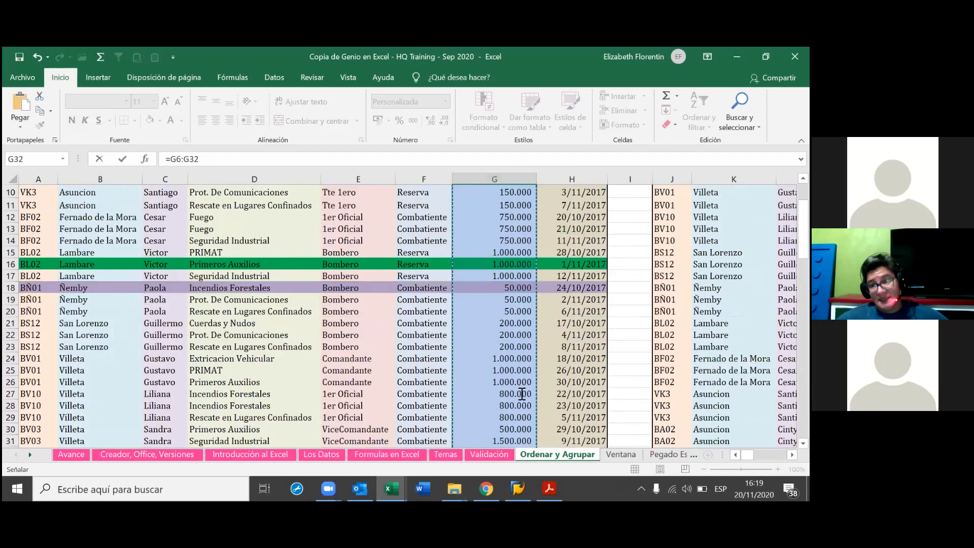
{"action": "key", "text": "Return"}
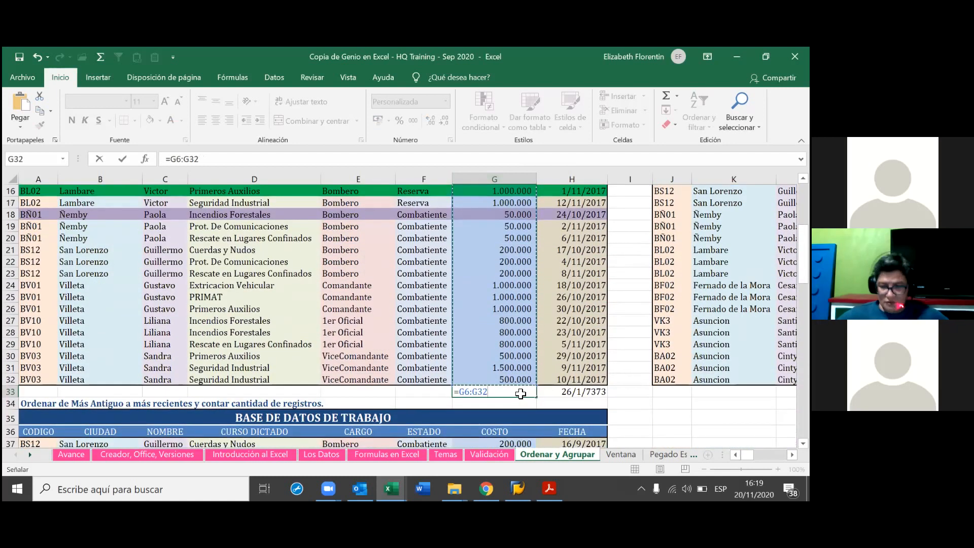
{"action": "left_click", "coordinate": [520, 392]}
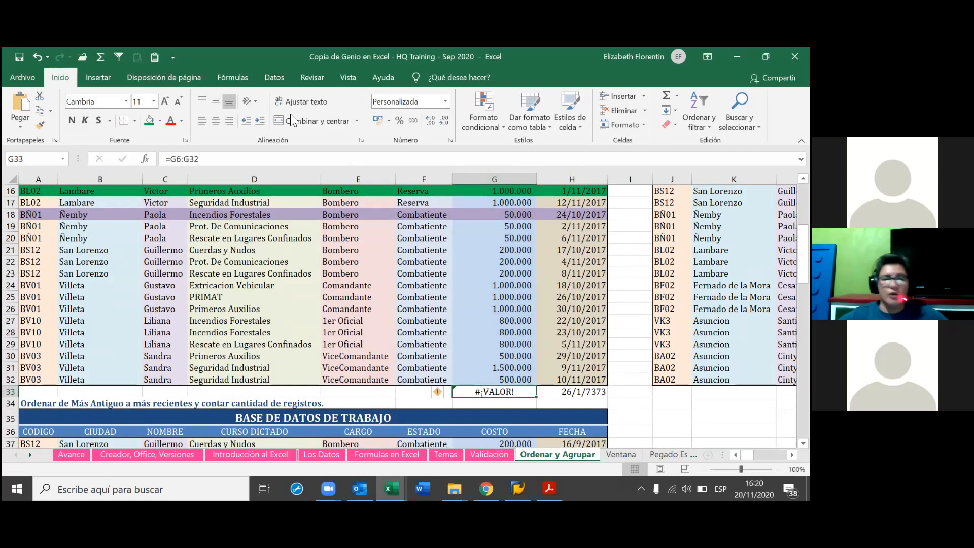
{"action": "left_click", "coordinate": [233, 297]}
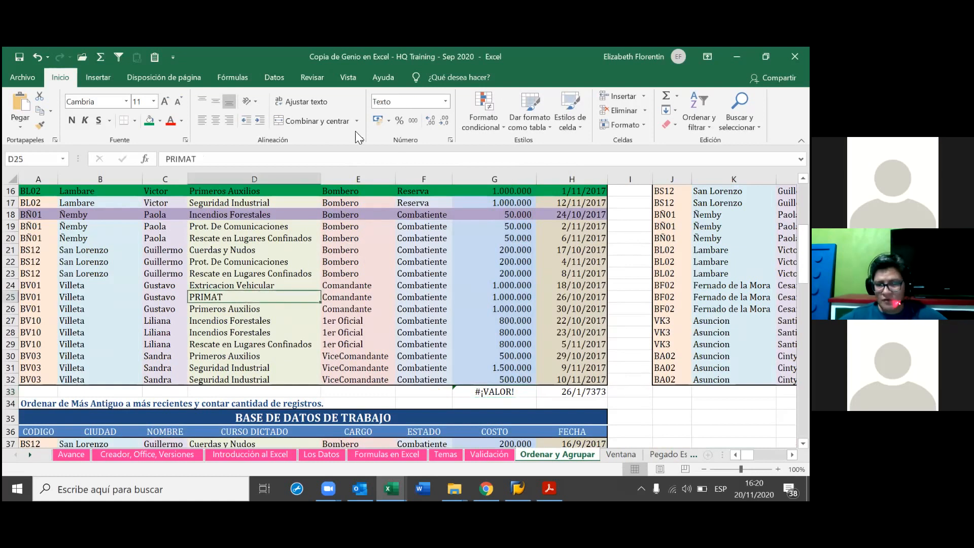
Clear the faulty formula from cell G33 under the COSTO column.
{"action": "left_click", "coordinate": [518, 392]}
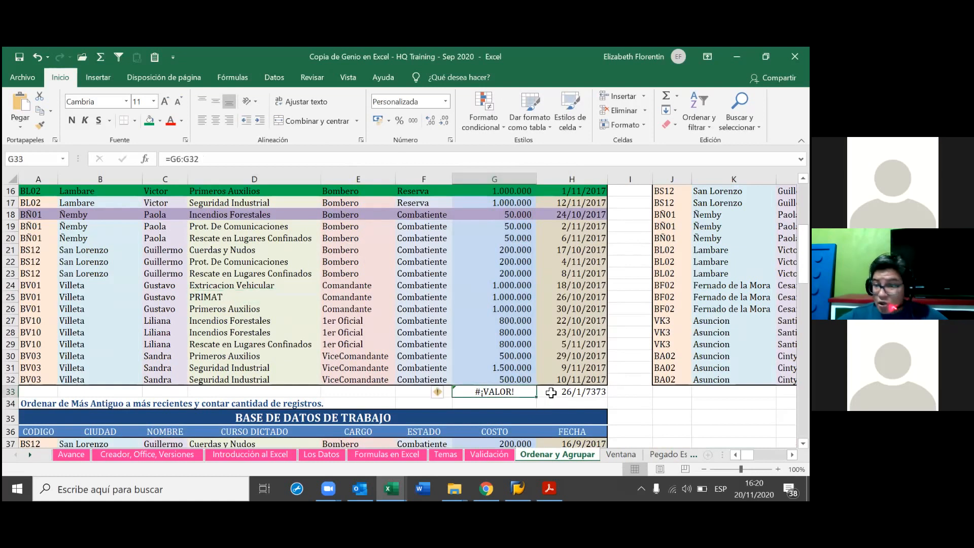
{"action": "key", "text": "BackSpace"}
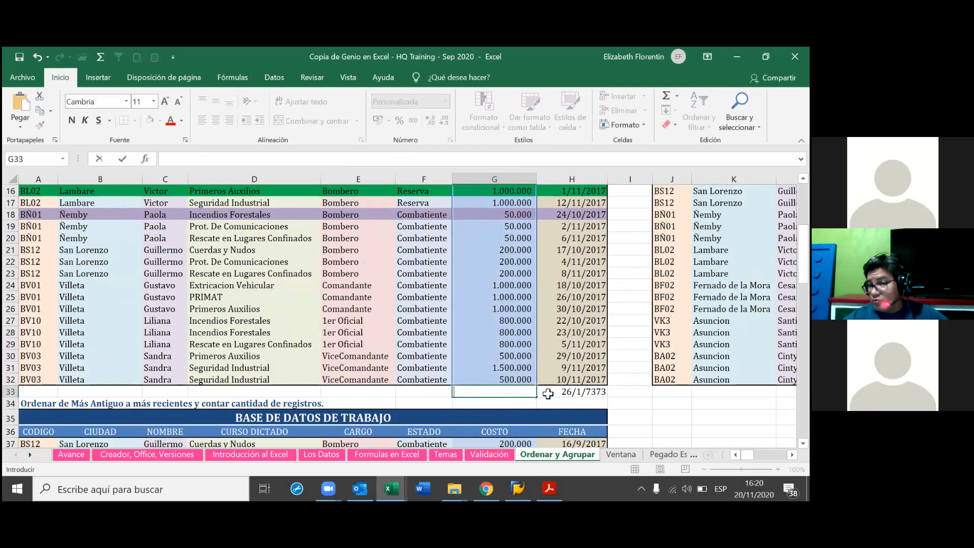
{"action": "left_click", "coordinate": [421, 392]}
{"action": "left_click", "coordinate": [505, 391]}
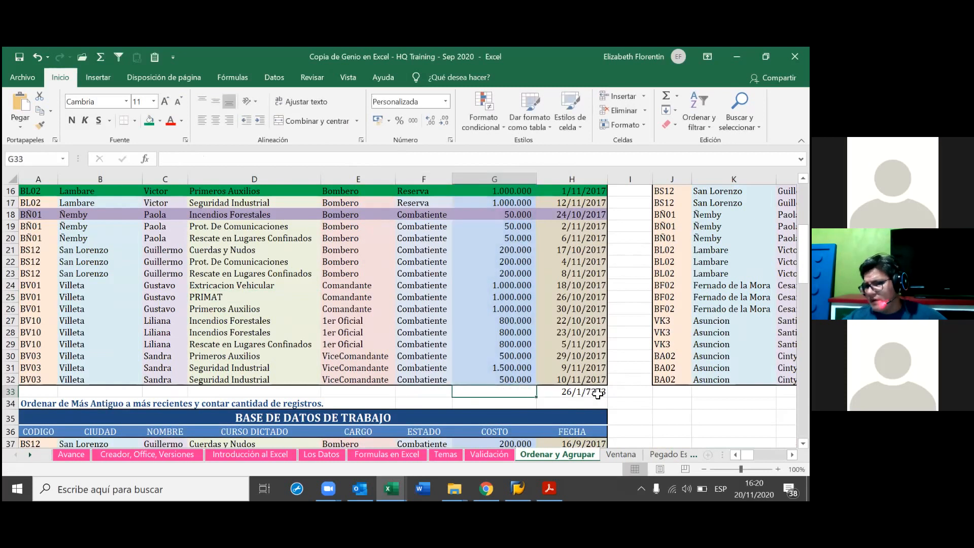
{"action": "type", "text": "="}
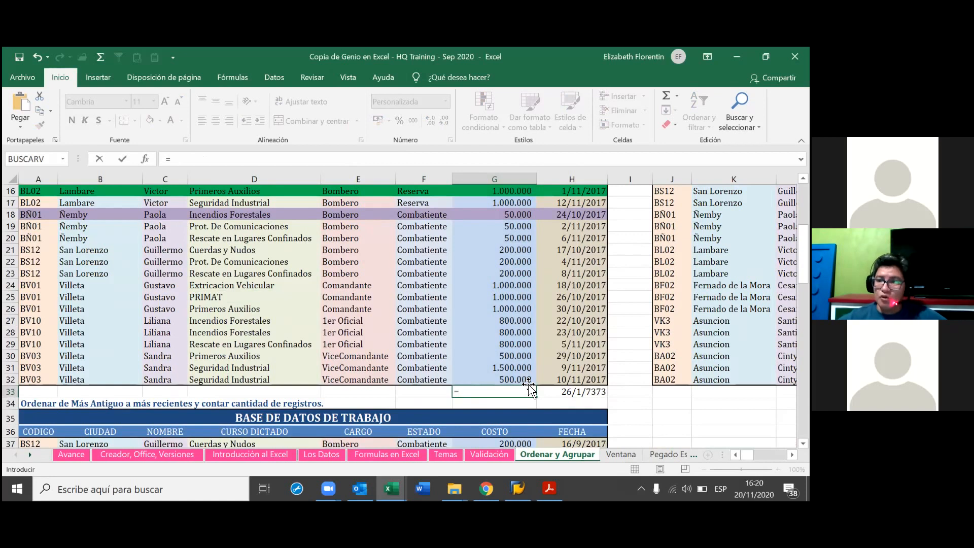
{"action": "type", "text": "zuma"}
{"action": "key", "text": "BackSpace"}
{"action": "key", "text": "BackSpace"}
{"action": "key", "text": "BackSpace"}
{"action": "key", "text": "BackSpace"}
{"action": "key", "text": "BackSpace"}
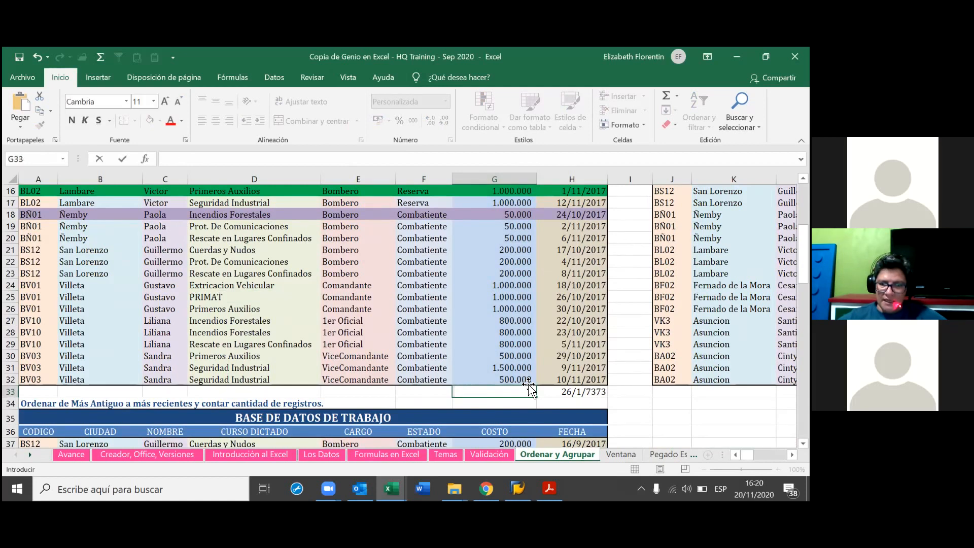
Total the COSTO column in cell G33 with the formula =SUMA(G6:G32).
{"action": "type", "text": "="}
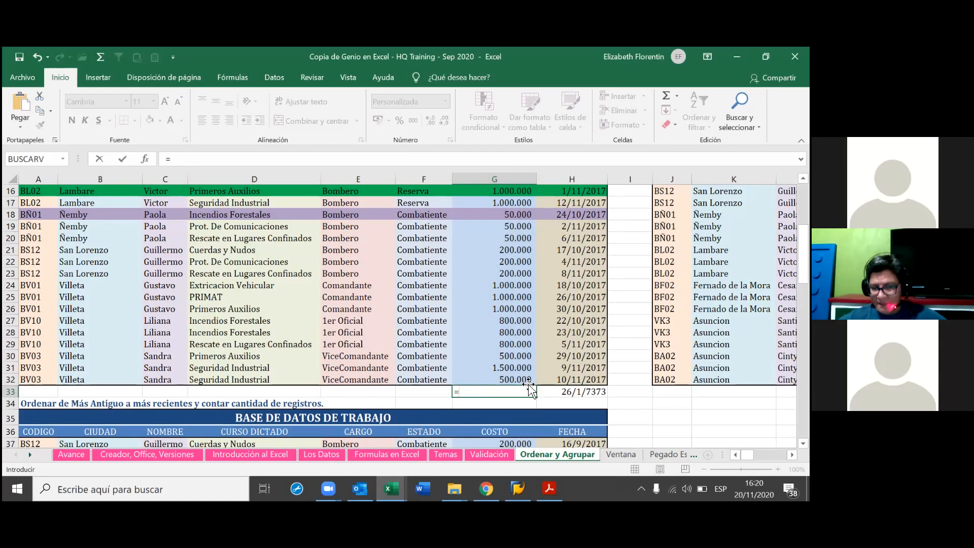
{"action": "type", "text": "suma"}
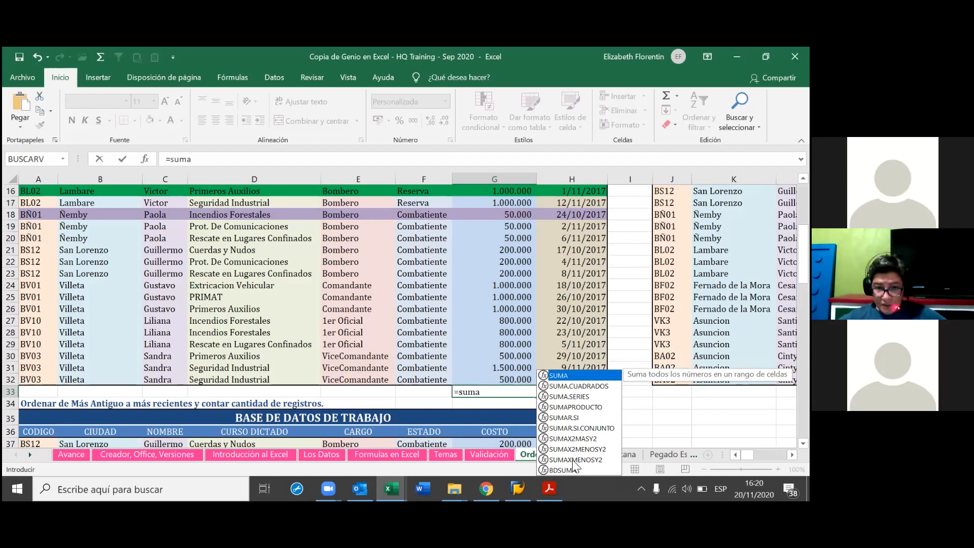
{"action": "double_click", "coordinate": [576, 374]}
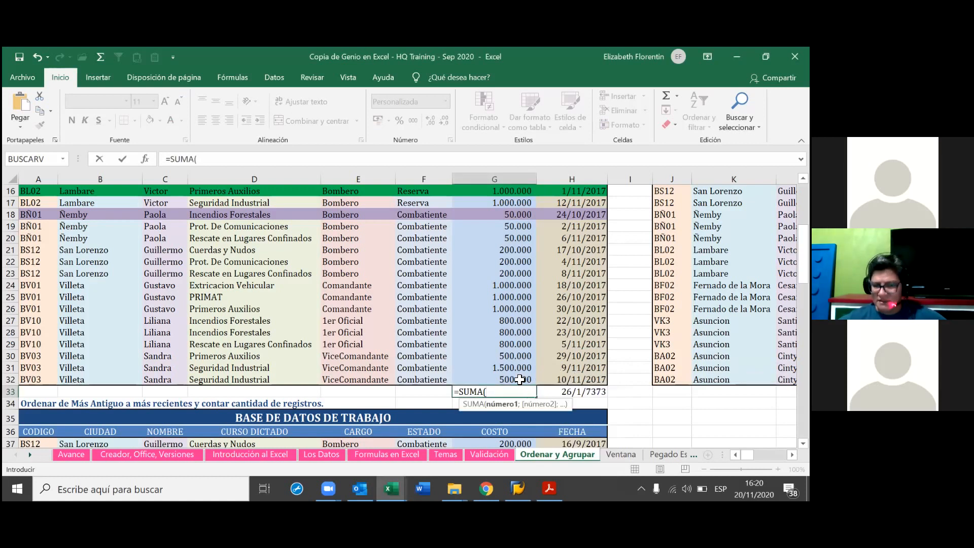
{"action": "left_click_drag", "start_coordinate": [518, 379], "coordinate": [506, 207]}
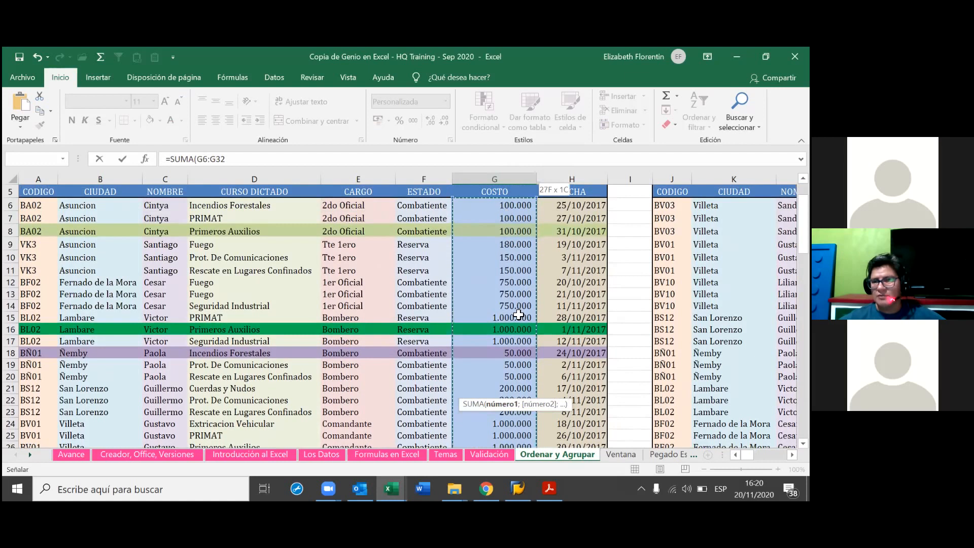
{"action": "scroll", "coordinate": [529, 365], "scroll_direction": "down", "scroll_amount": 2}
{"action": "scroll", "coordinate": [531, 343], "scroll_direction": "down", "scroll_amount": 3}
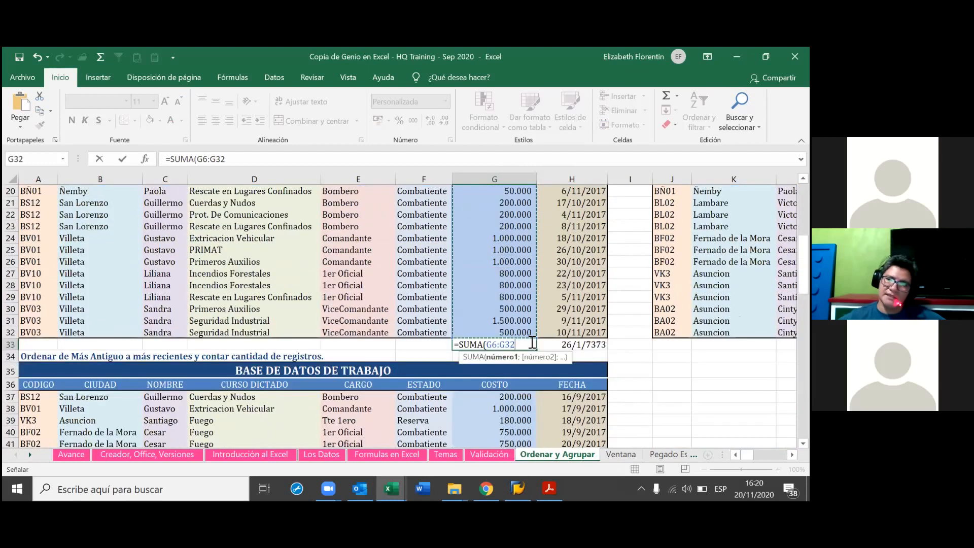
{"action": "type", "text": ")"}
{"action": "key", "text": "Return"}
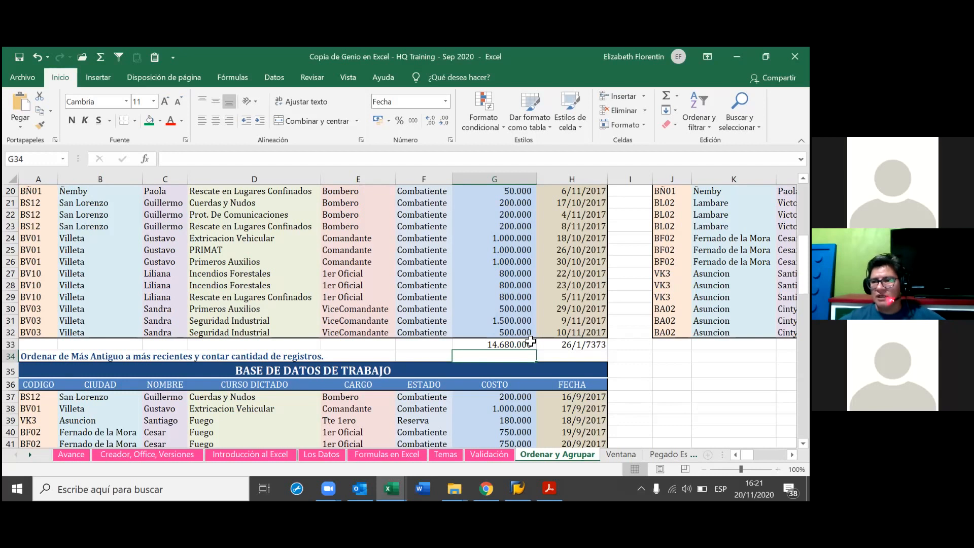
Delete the SUMA formula from cell G33 and keep the empty cell selected.
{"action": "left_click", "coordinate": [525, 341]}
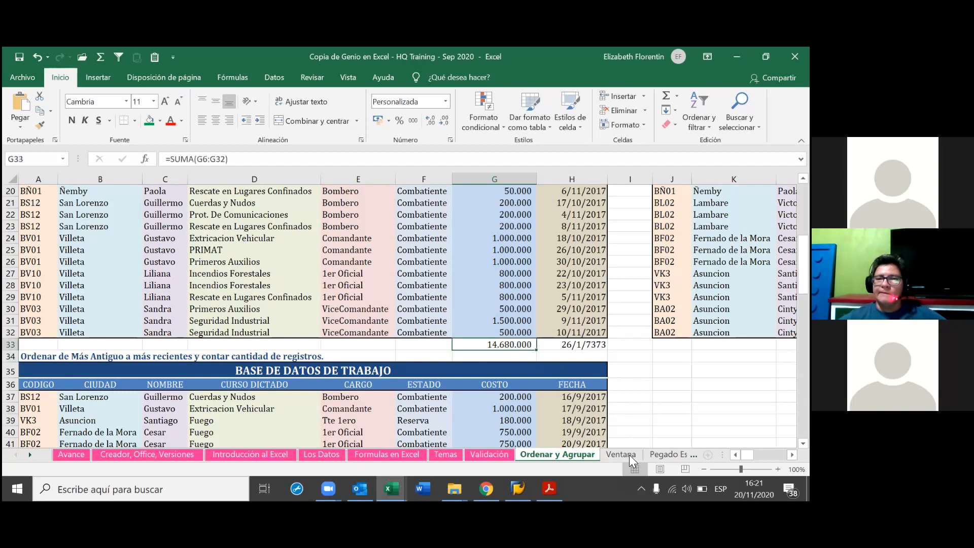
{"action": "key", "text": "BackSpace"}
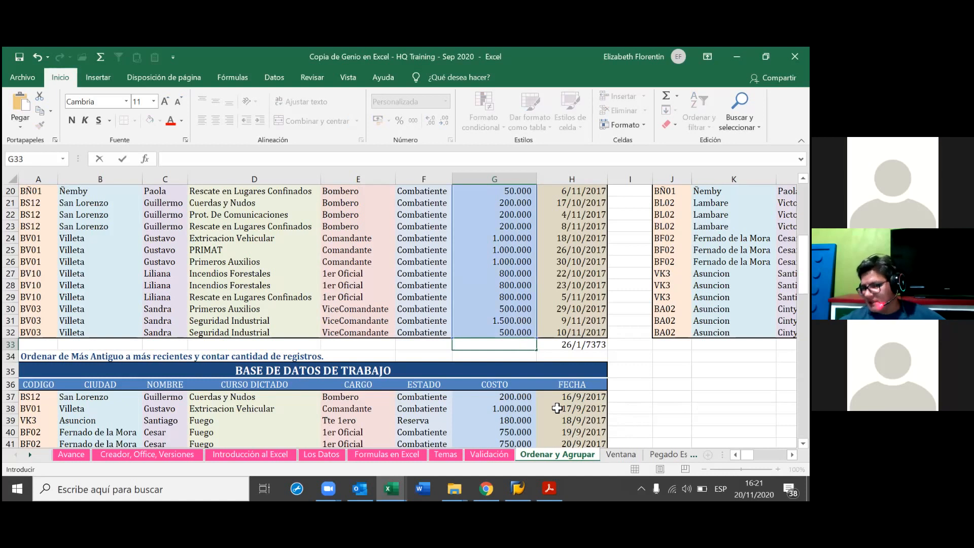
{"action": "left_click", "coordinate": [526, 343]}
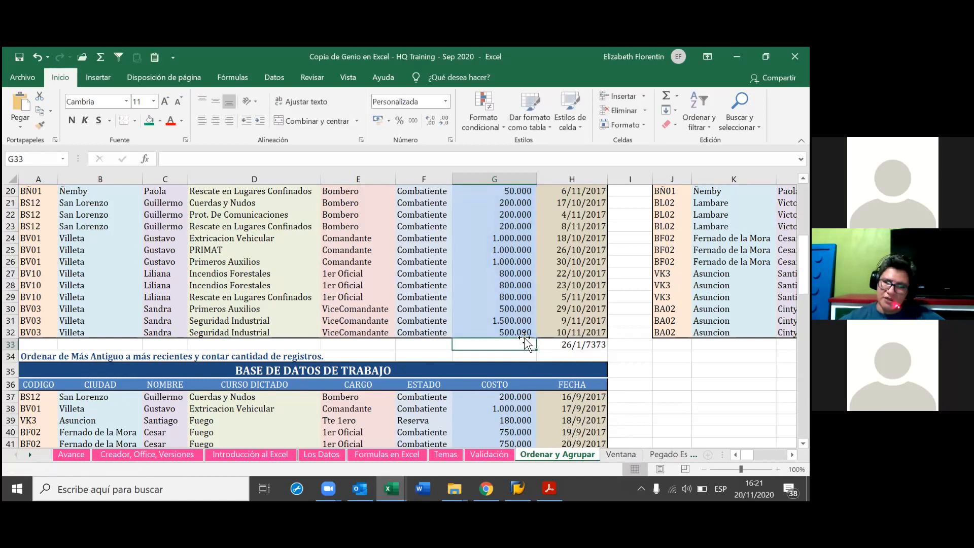
{"action": "left_click", "coordinate": [415, 347]}
{"action": "left_click", "coordinate": [516, 340]}
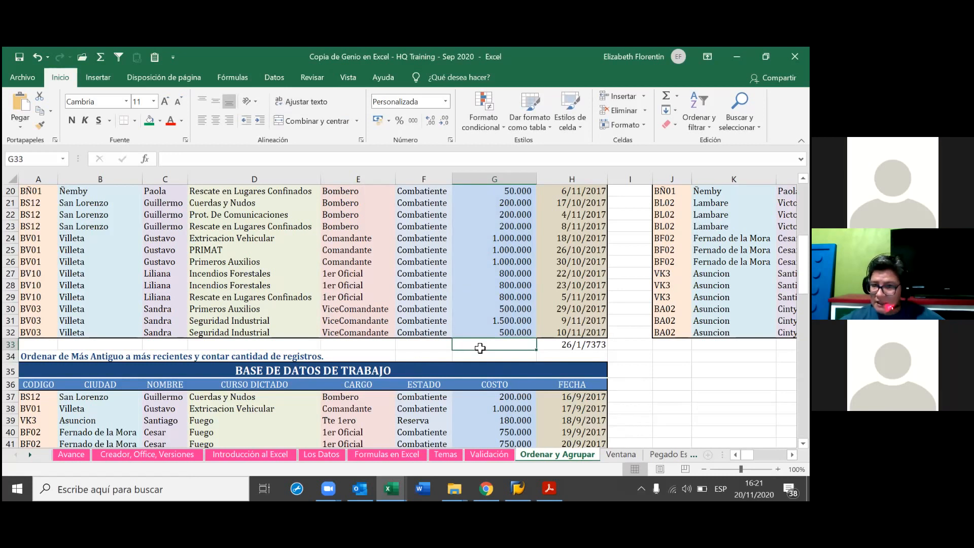
Select the COSTO values G6:G32 and total them in G33 with AutoSum.
{"action": "scroll", "coordinate": [480, 348], "scroll_direction": "up", "scroll_amount": 5}
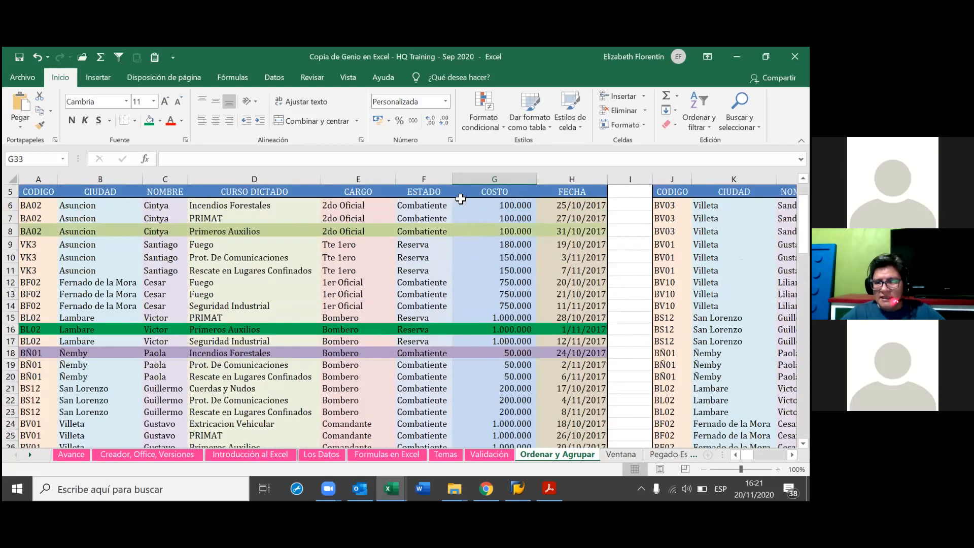
{"action": "left_click_drag", "start_coordinate": [495, 205], "coordinate": [498, 442]}
{"action": "left_click_drag", "start_coordinate": [498, 417], "coordinate": [487, 412]}
{"action": "scroll", "coordinate": [487, 358], "scroll_direction": "up", "scroll_amount": 10}
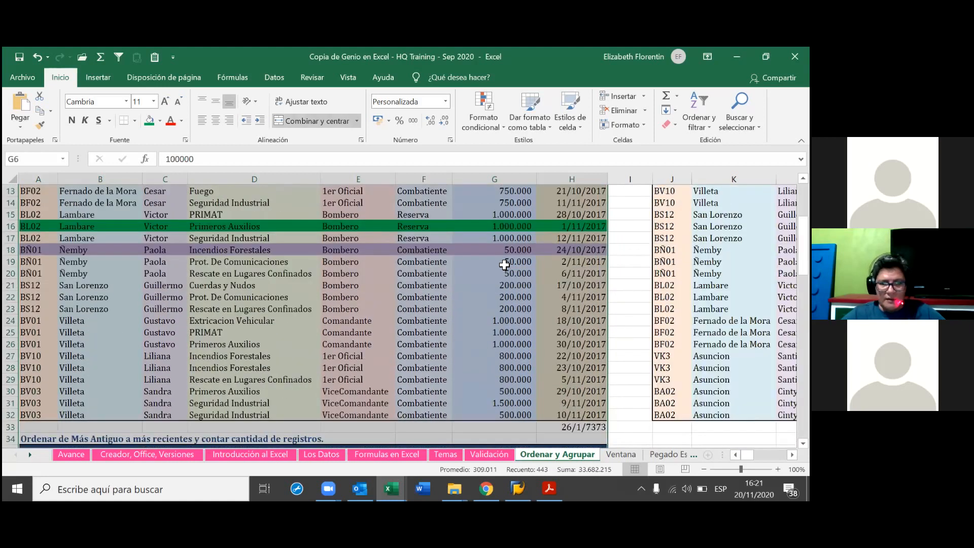
{"action": "scroll", "coordinate": [504, 274], "scroll_direction": "up", "scroll_amount": 4}
{"action": "left_click_drag", "start_coordinate": [504, 264], "coordinate": [559, 448]}
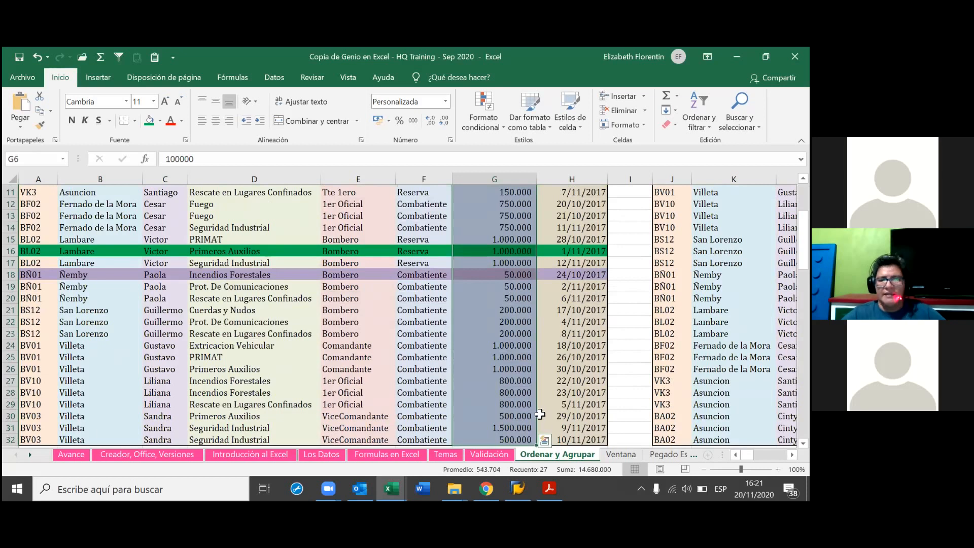
{"action": "scroll", "coordinate": [523, 400], "scroll_direction": "down", "scroll_amount": 2}
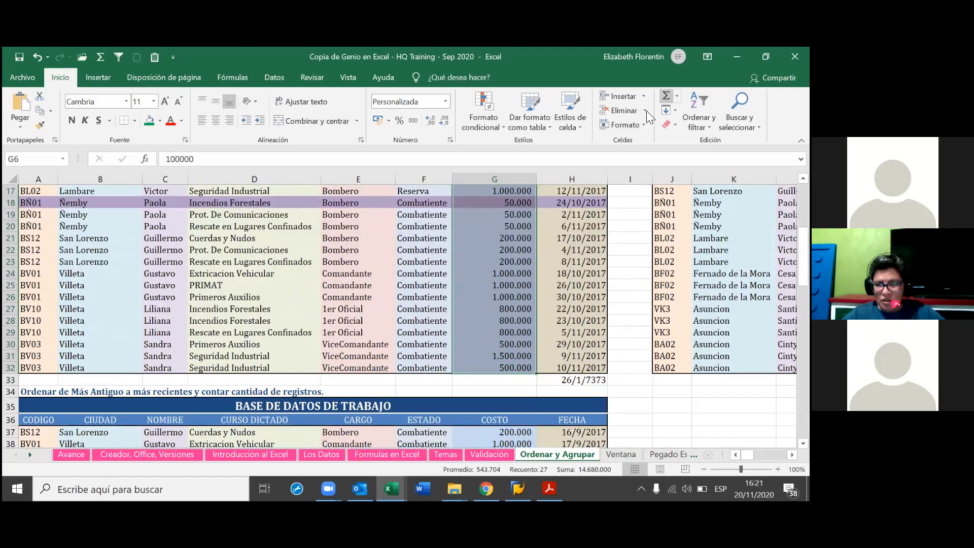
{"action": "left_click", "coordinate": [665, 96]}
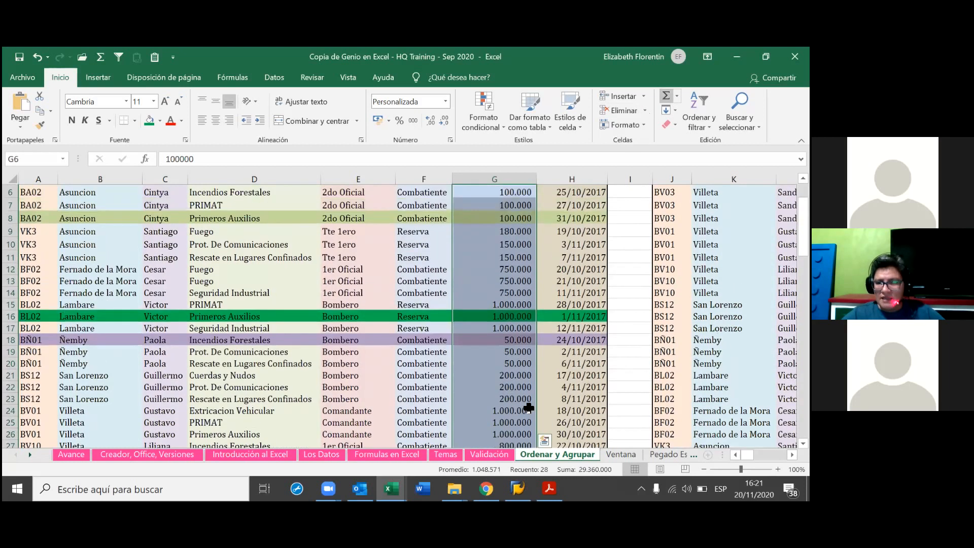
{"action": "scroll", "coordinate": [543, 421], "scroll_direction": "down", "scroll_amount": 3}
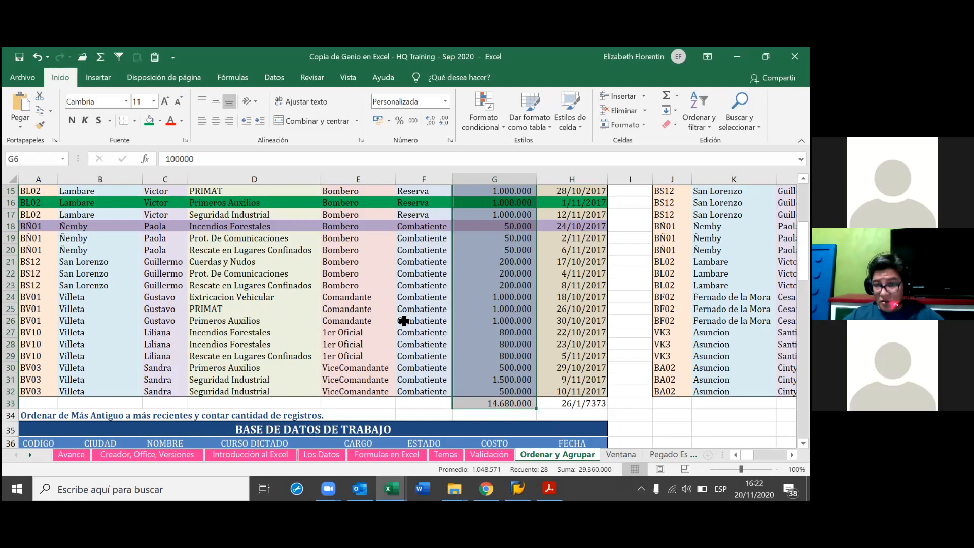
{"action": "scroll", "coordinate": [408, 323], "scroll_direction": "up", "scroll_amount": 5}
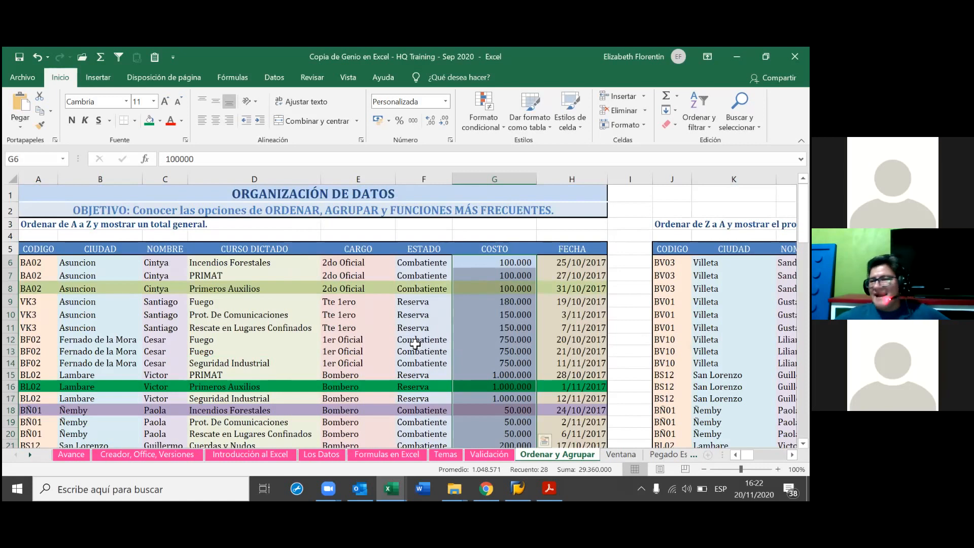
{"action": "left_click", "coordinate": [386, 287]}
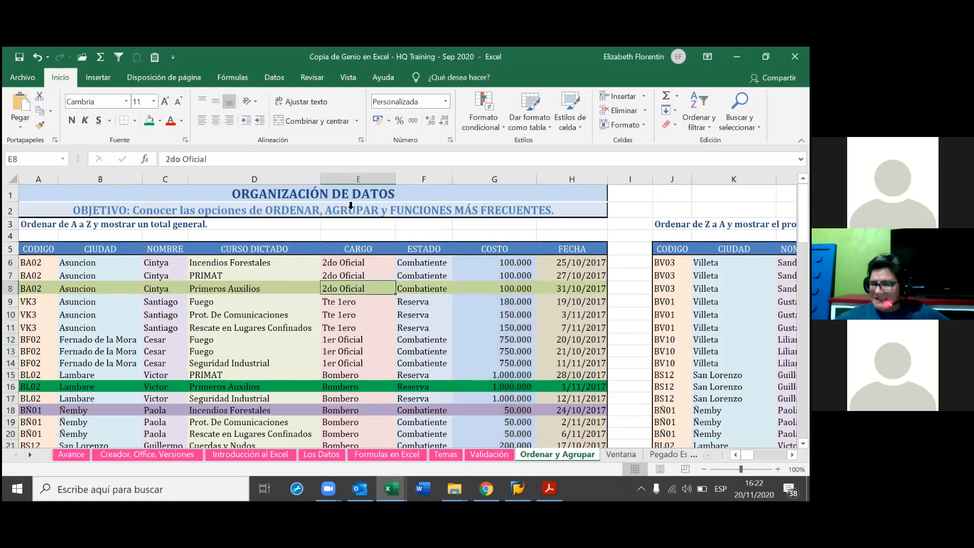
{"action": "left_click", "coordinate": [326, 104]}
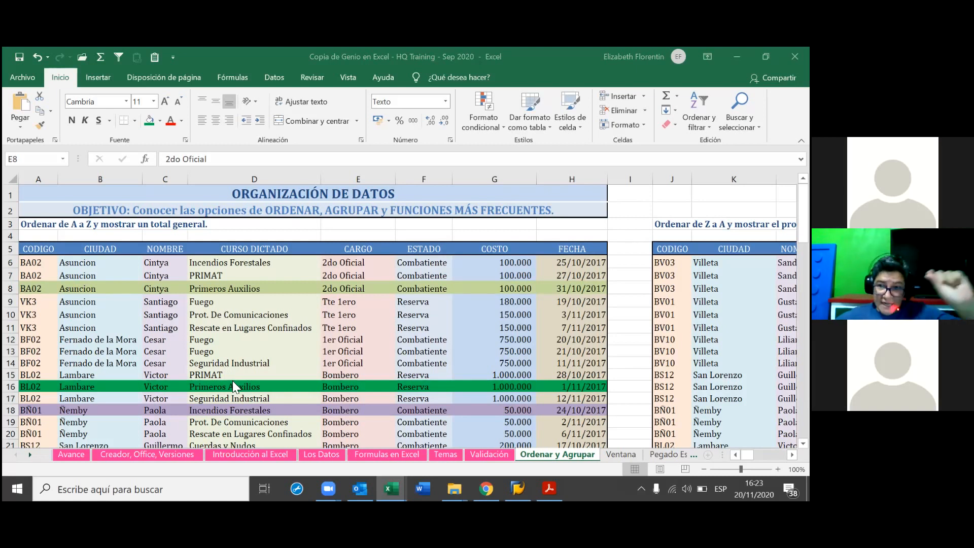
Select columns B through H and display the cell context menus on the two title rows.
{"action": "left_click", "coordinate": [99, 247]}
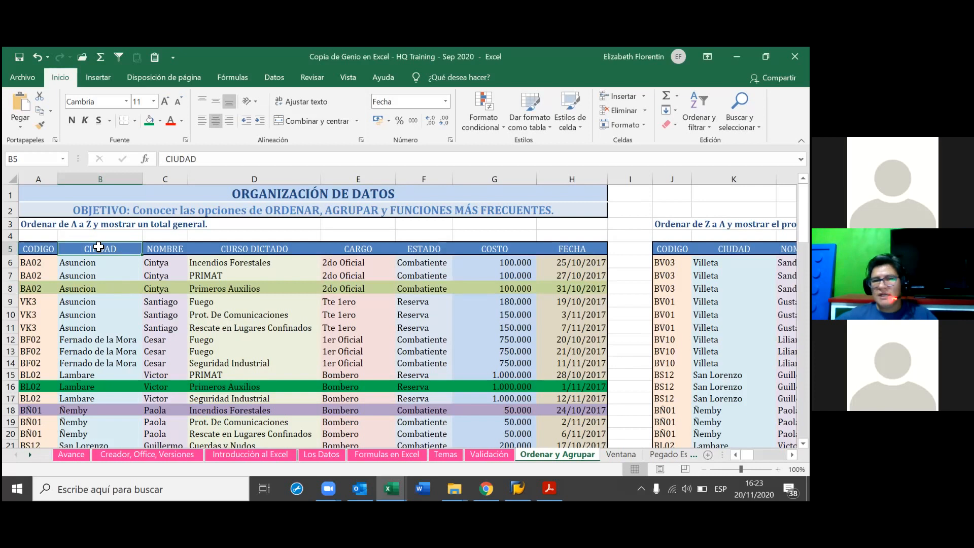
{"action": "left_click", "coordinate": [99, 181]}
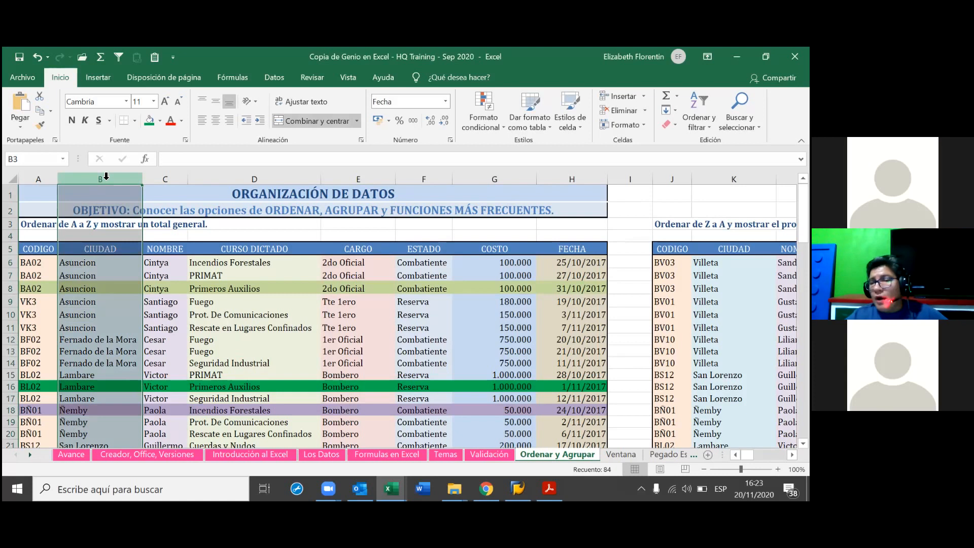
{"action": "left_click_drag", "start_coordinate": [106, 176], "coordinate": [603, 180]}
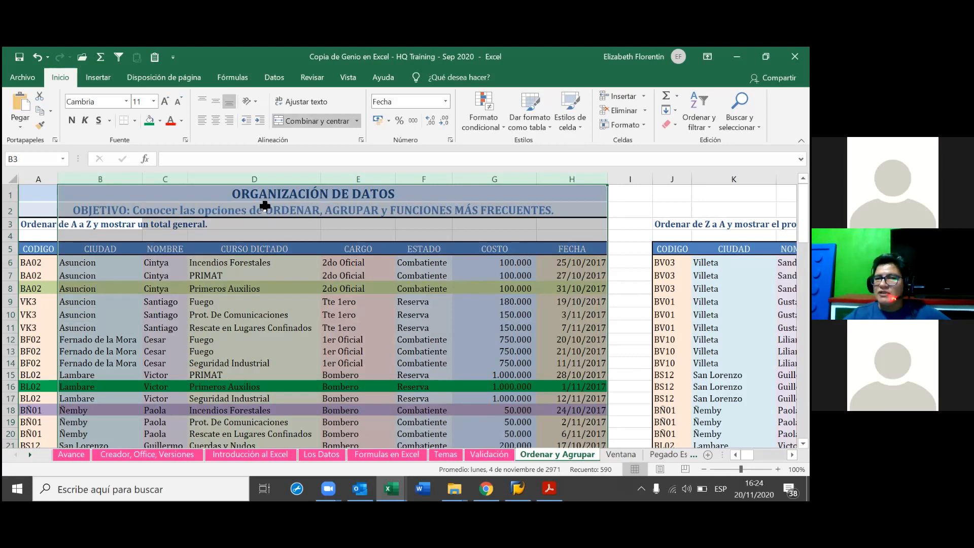
{"action": "right_click", "coordinate": [265, 206]}
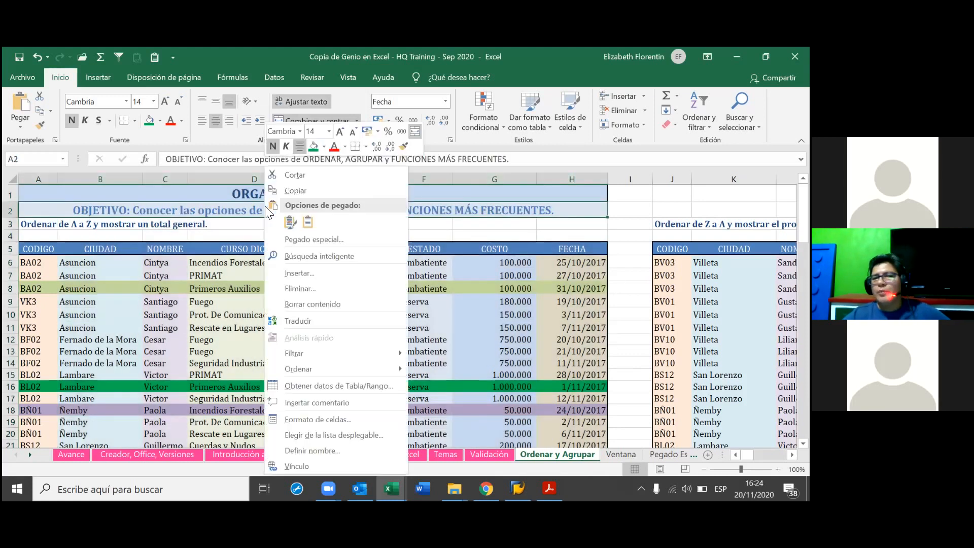
{"action": "left_click", "coordinate": [125, 181]}
{"action": "left_click_drag", "start_coordinate": [107, 182], "coordinate": [608, 190]}
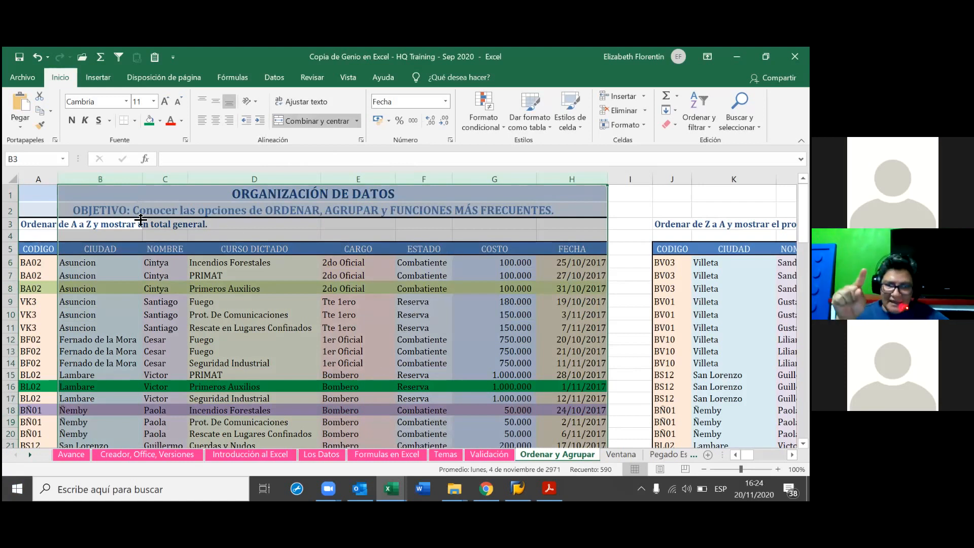
{"action": "right_click", "coordinate": [97, 195]}
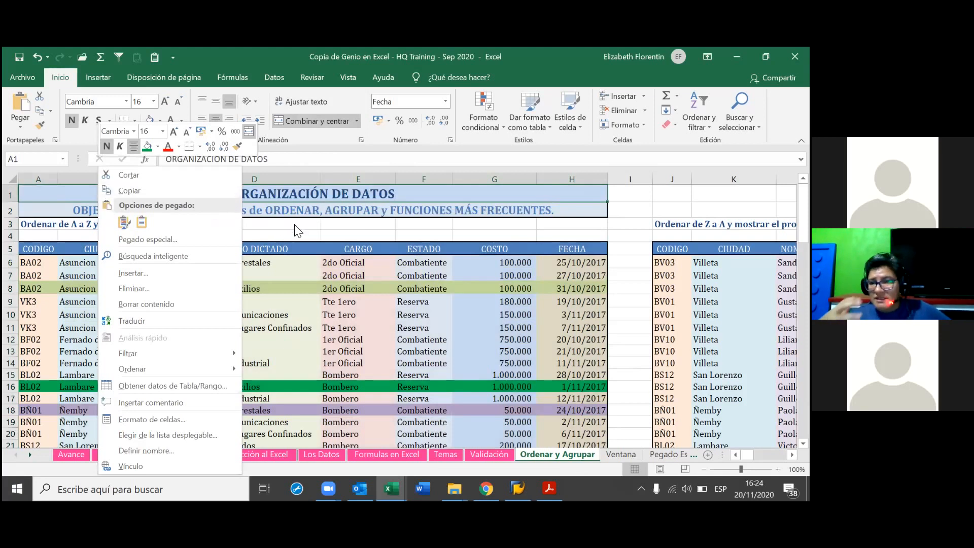
{"action": "key", "text": "Escape"}
Reselect columns B through H and compare the column context menu with that of the ORGANIZACIÓN DE DATOS title cell.
{"action": "left_click_drag", "start_coordinate": [93, 179], "coordinate": [560, 241]}
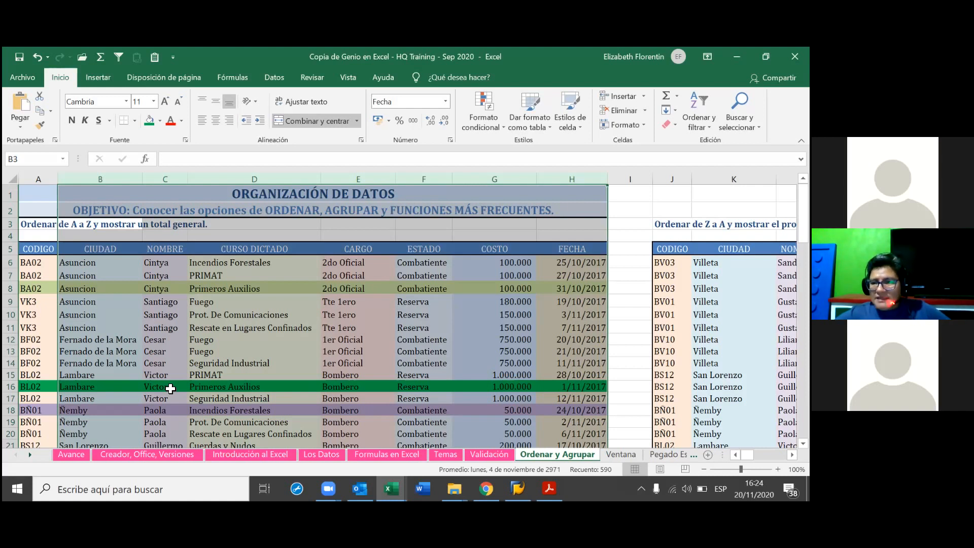
{"action": "right_click", "coordinate": [243, 182]}
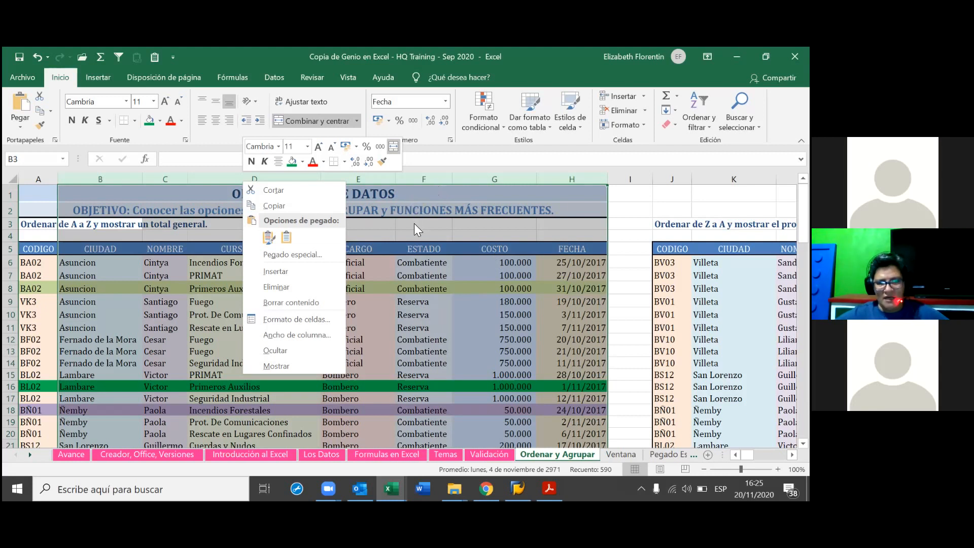
{"action": "right_click", "coordinate": [414, 194]}
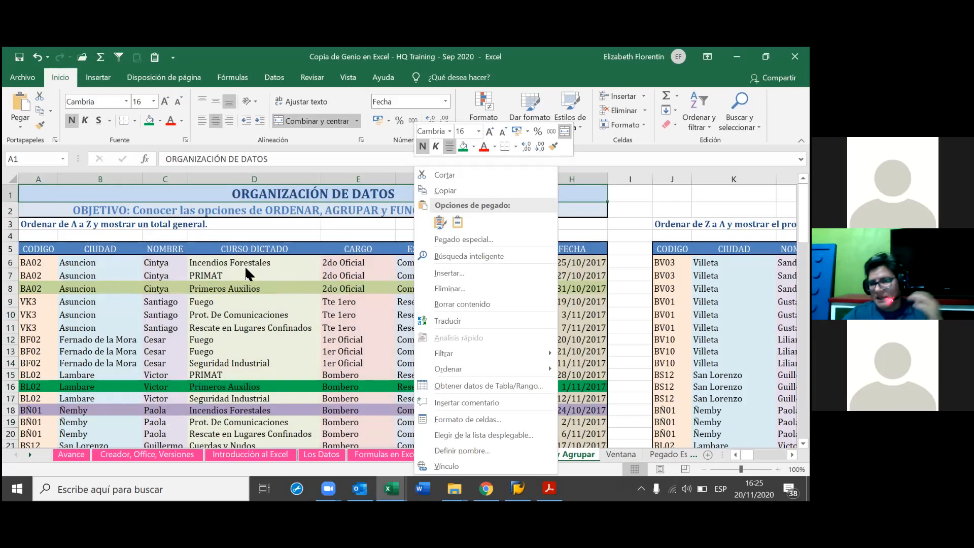
{"action": "key", "text": "Escape"}
Select entire rows 5 through 15 and open the row context menu.
{"action": "left_click_drag", "start_coordinate": [10, 251], "coordinate": [11, 375]}
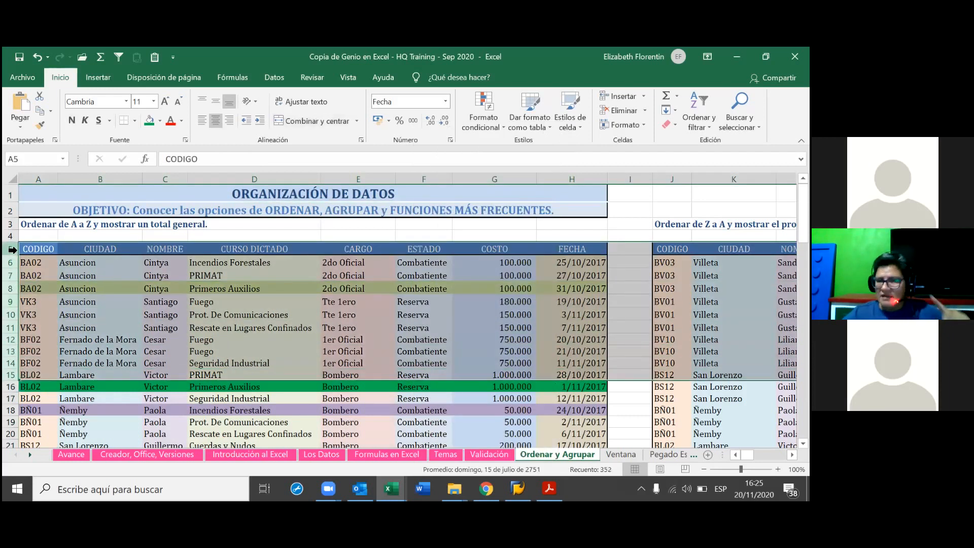
{"action": "right_click", "coordinate": [11, 249]}
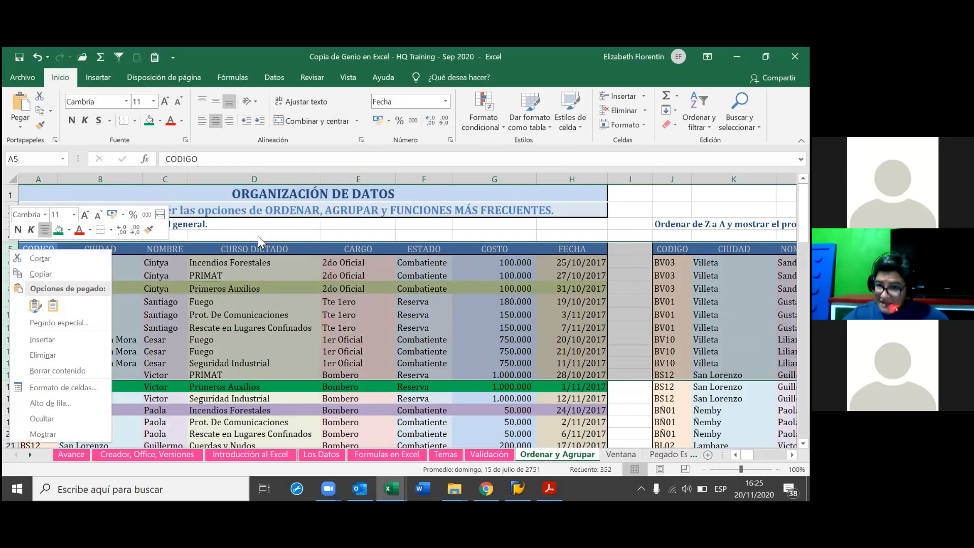
Select columns B through H and hide them with Ocultar.
{"action": "key", "text": "Escape"}
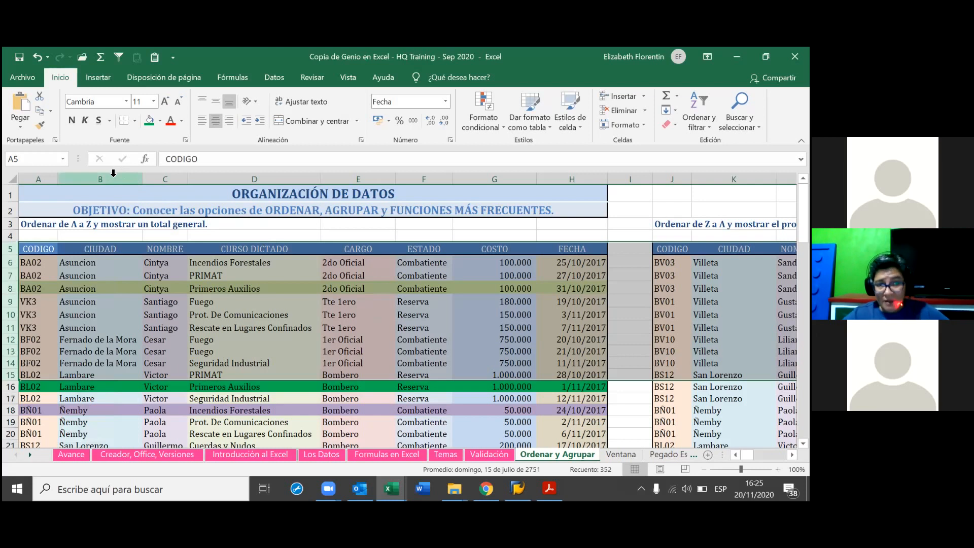
{"action": "left_click_drag", "start_coordinate": [100, 178], "coordinate": [561, 192]}
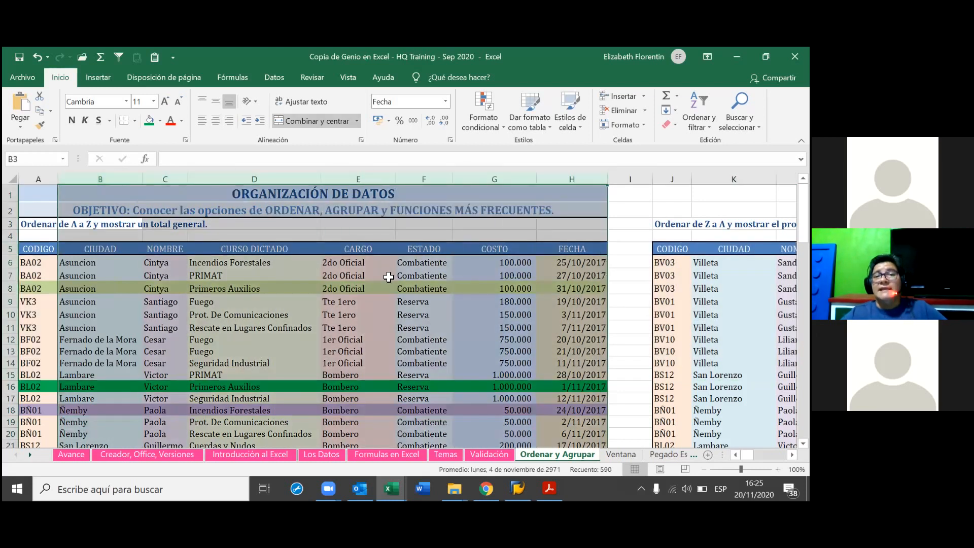
{"action": "right_click", "coordinate": [425, 182]}
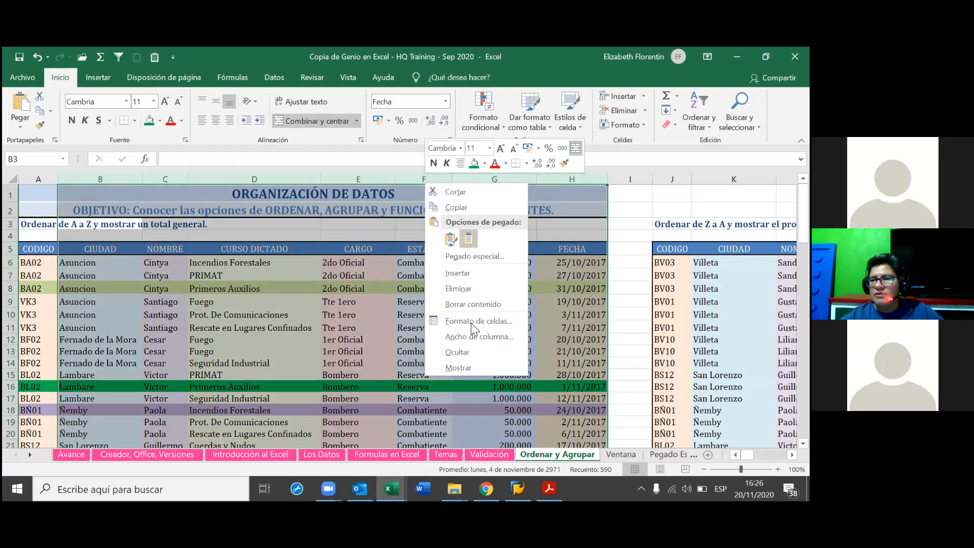
{"action": "left_click", "coordinate": [462, 354]}
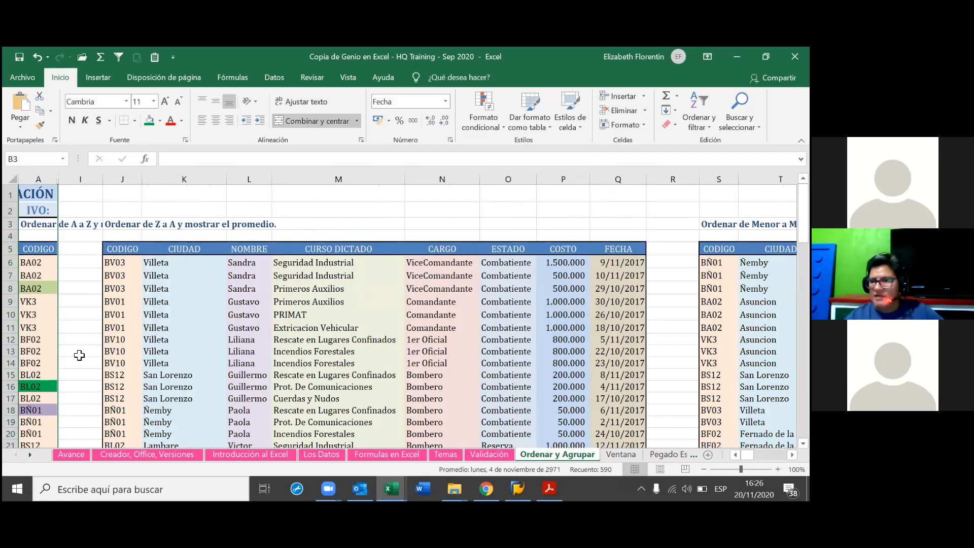
{"action": "scroll", "coordinate": [81, 350], "scroll_direction": "down", "scroll_amount": 3}
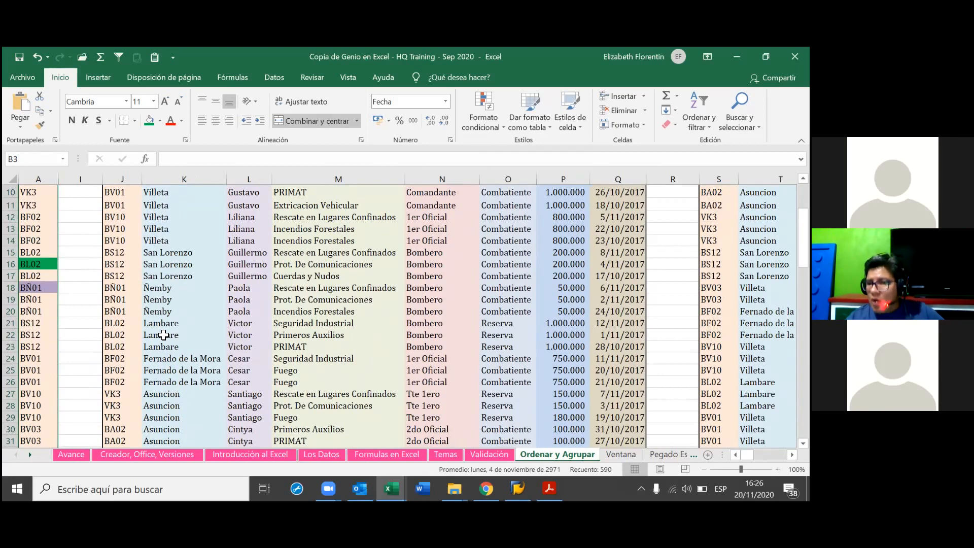
{"action": "scroll", "coordinate": [168, 335], "scroll_direction": "up", "scroll_amount": 3}
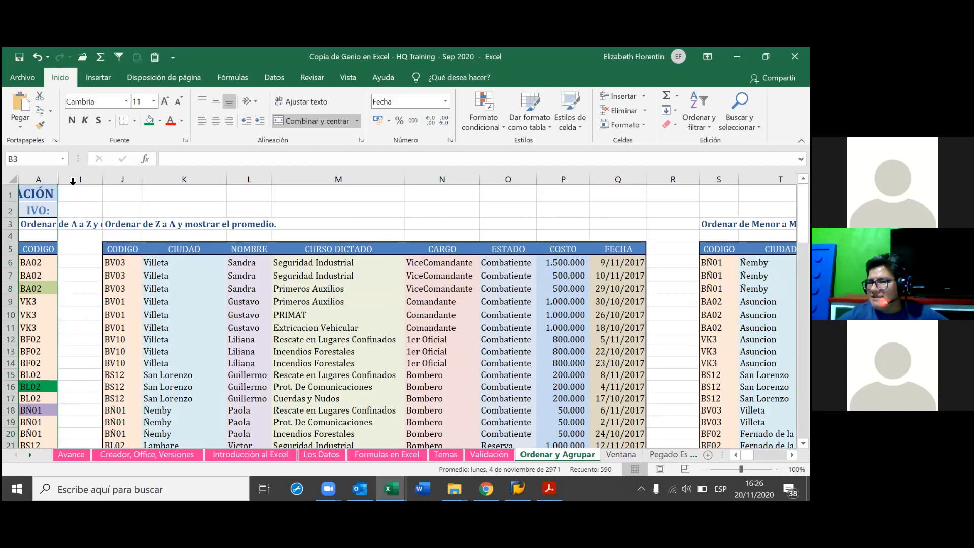
Try to unhide the columns between A and I from column A alone and by widening at the A–I header boundary.
{"action": "left_click", "coordinate": [49, 176]}
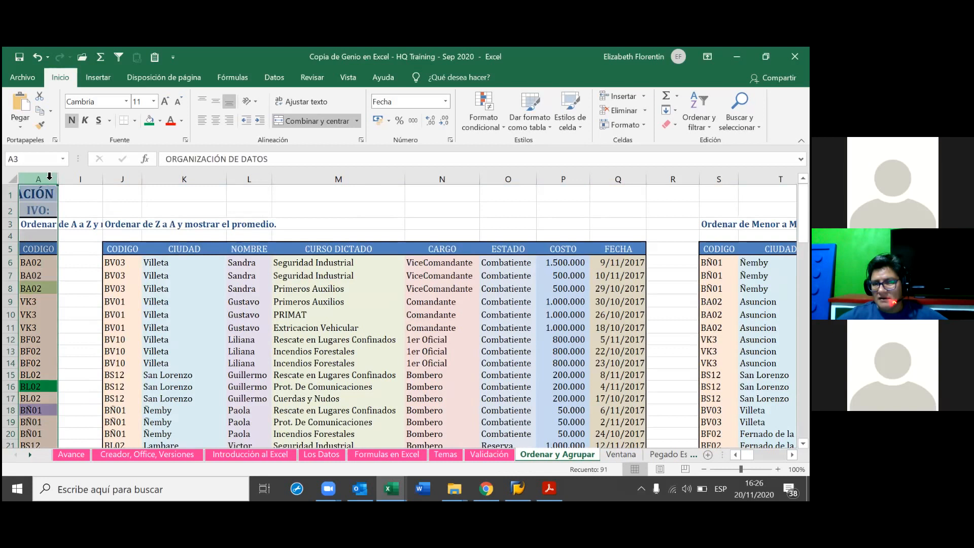
{"action": "right_click", "coordinate": [49, 176]}
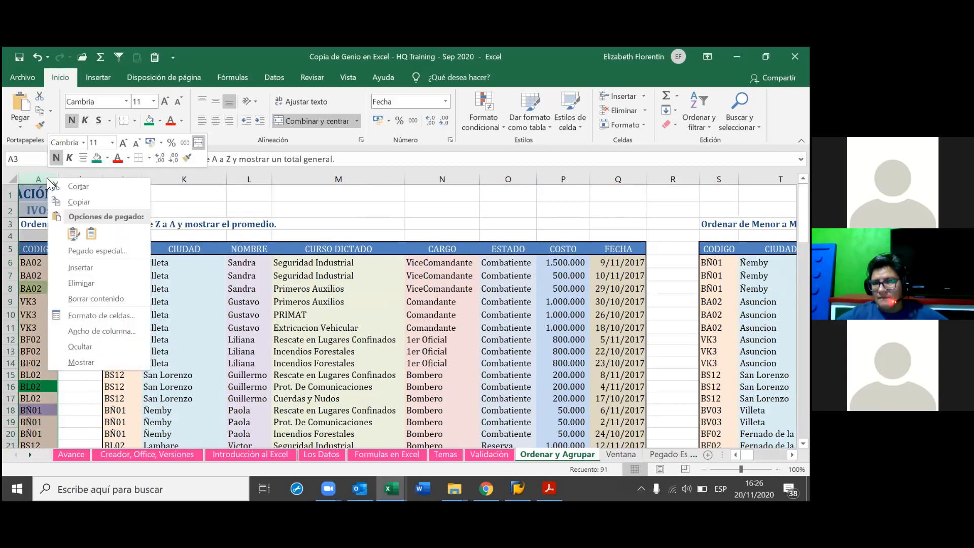
{"action": "left_click", "coordinate": [100, 362]}
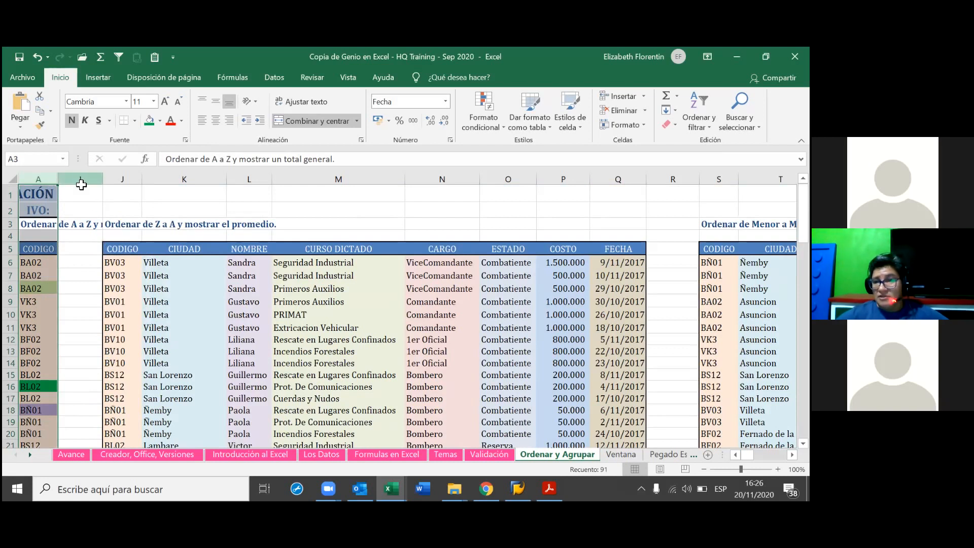
{"action": "left_click", "coordinate": [79, 179]}
{"action": "mouse_move", "coordinate": [55, 178]}
{"action": "left_mouse_down"}
{"action": "mouse_move", "coordinate": [76, 185]}
{"action": "mouse_move", "coordinate": [53, 189]}
{"action": "mouse_move", "coordinate": [61, 193]}
{"action": "left_mouse_up"}
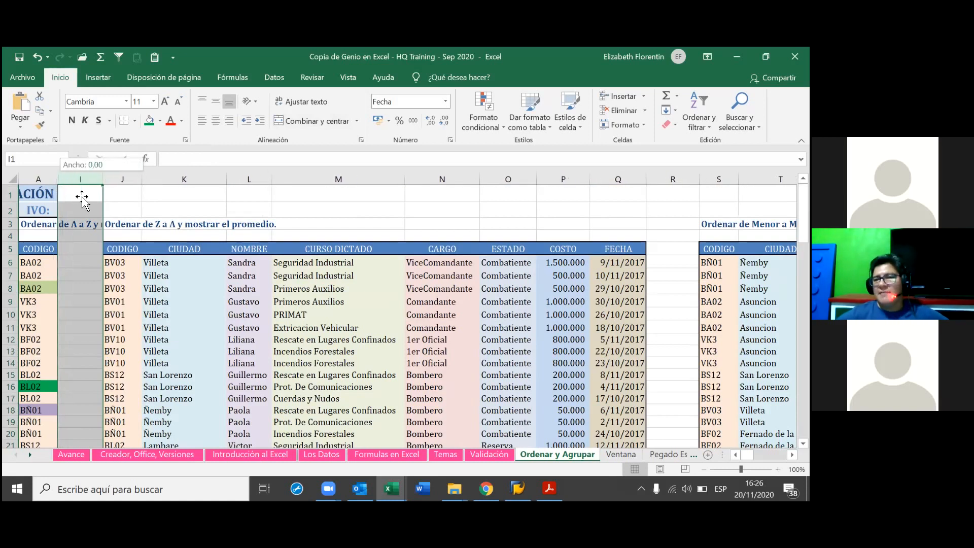
{"action": "left_click", "coordinate": [92, 221]}
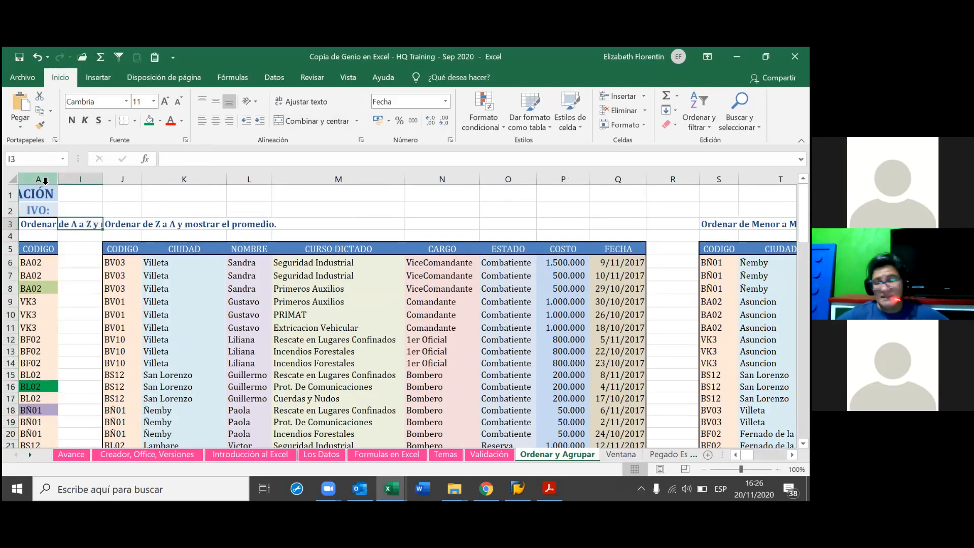
Select columns A through I and unhide the columns between them with Mostrar.
{"action": "left_click_drag", "start_coordinate": [46, 180], "coordinate": [66, 192]}
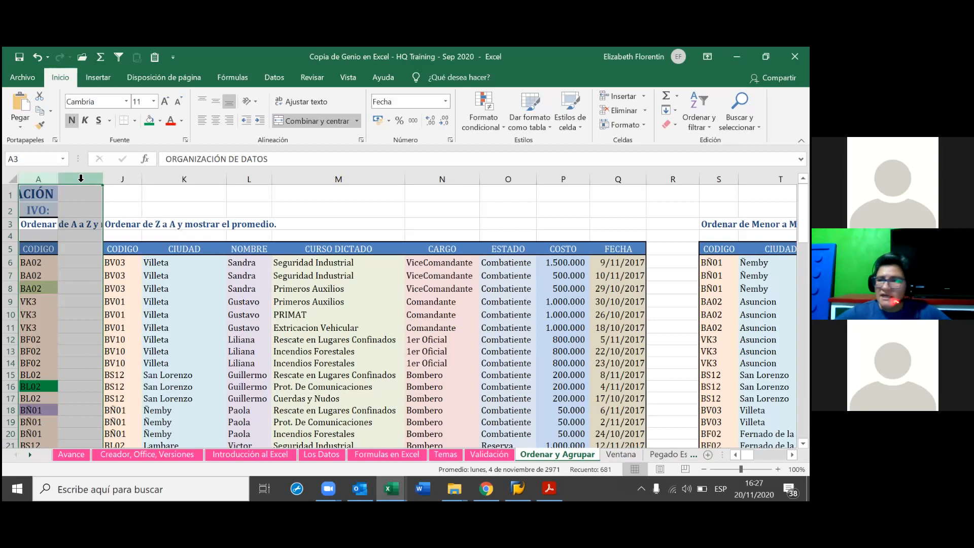
{"action": "right_click", "coordinate": [81, 178]}
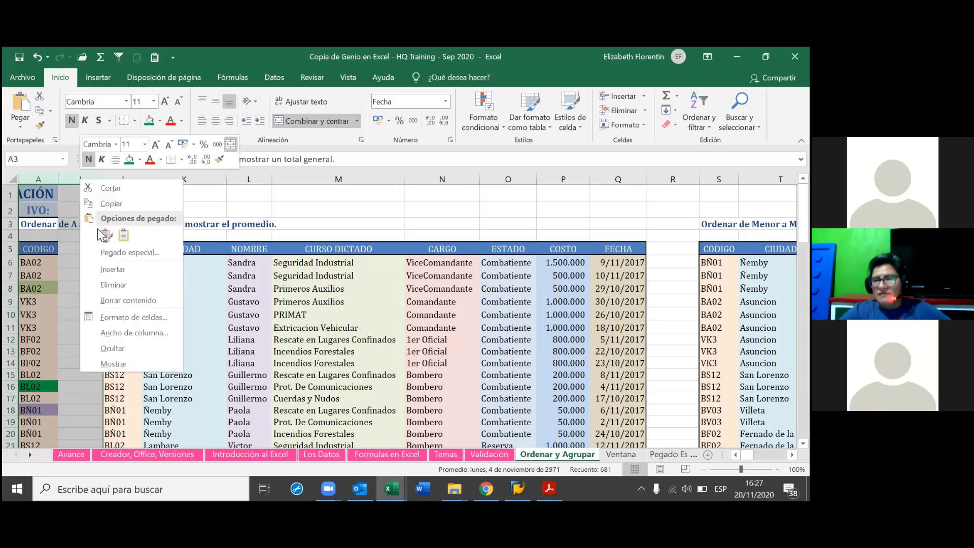
{"action": "left_click", "coordinate": [114, 363]}
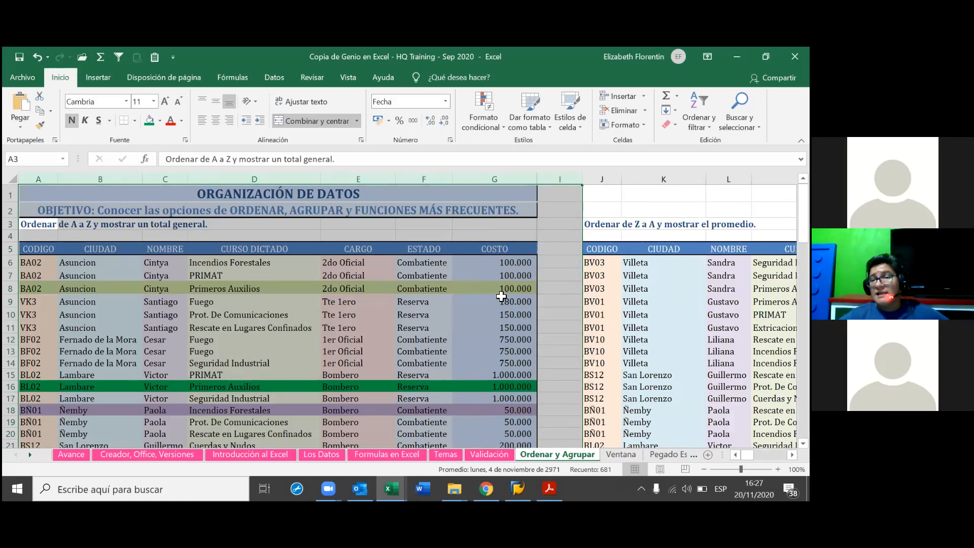
Widen the collapsed column H between G and I until its FECHA dates show in full.
{"action": "left_click", "coordinate": [558, 270]}
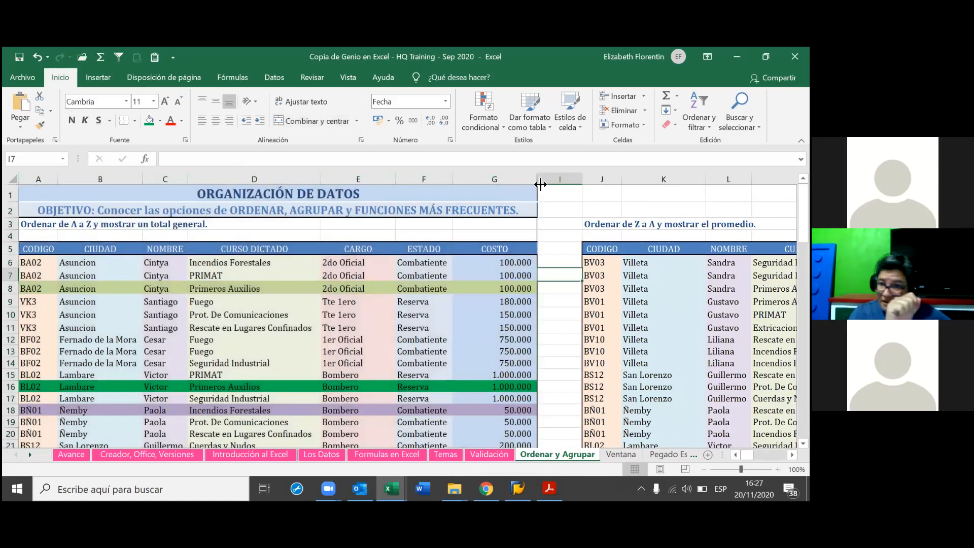
{"action": "left_click_drag", "start_coordinate": [539, 181], "coordinate": [581, 223]}
{"action": "left_click_drag", "start_coordinate": [583, 181], "coordinate": [598, 221]}
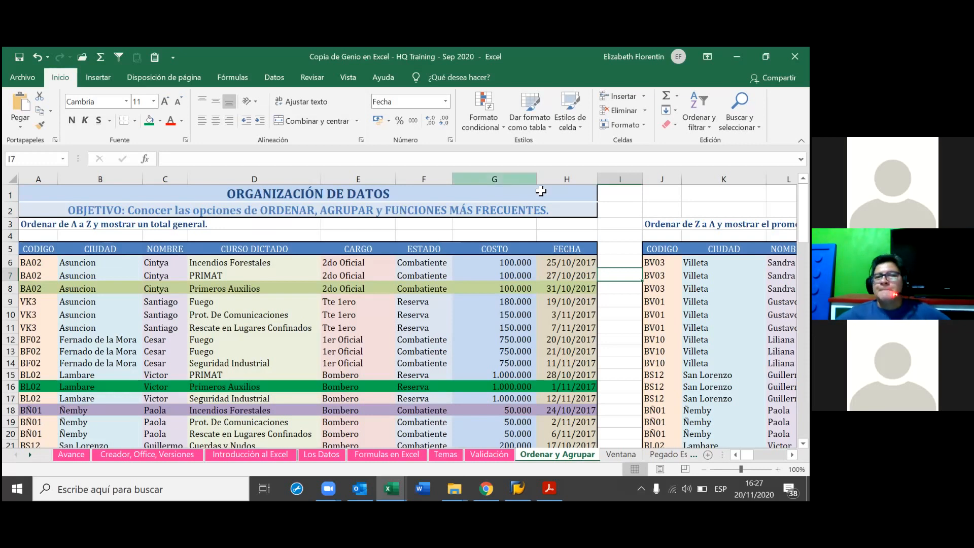
Hide columns B through H from the context menu on the data cells and undo the hiding.
{"action": "left_click_drag", "start_coordinate": [93, 183], "coordinate": [504, 243]}
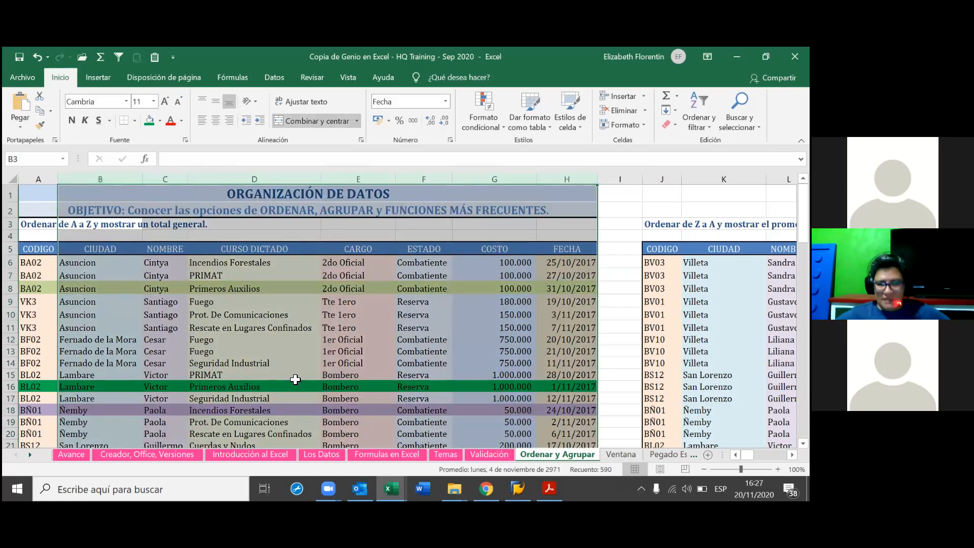
{"action": "right_click", "coordinate": [229, 361]}
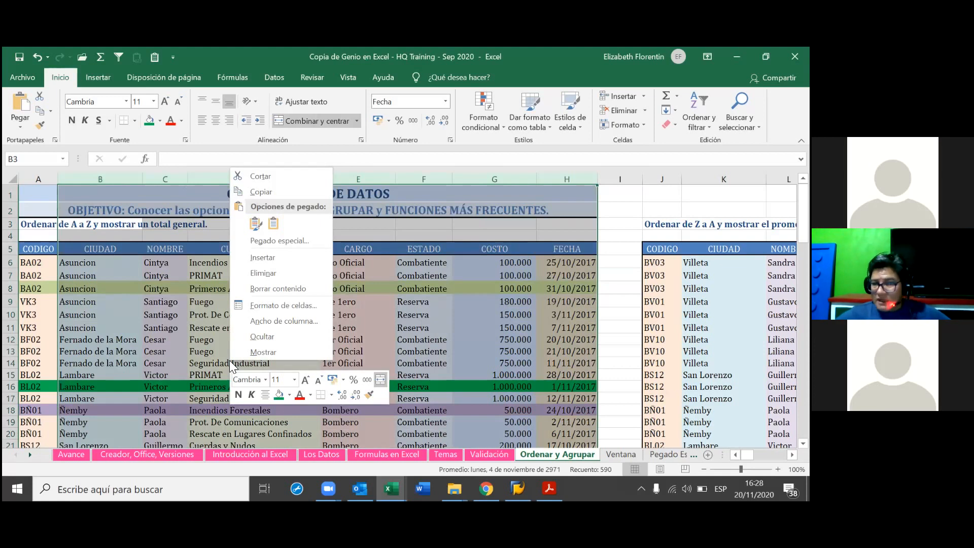
{"action": "left_click", "coordinate": [267, 331]}
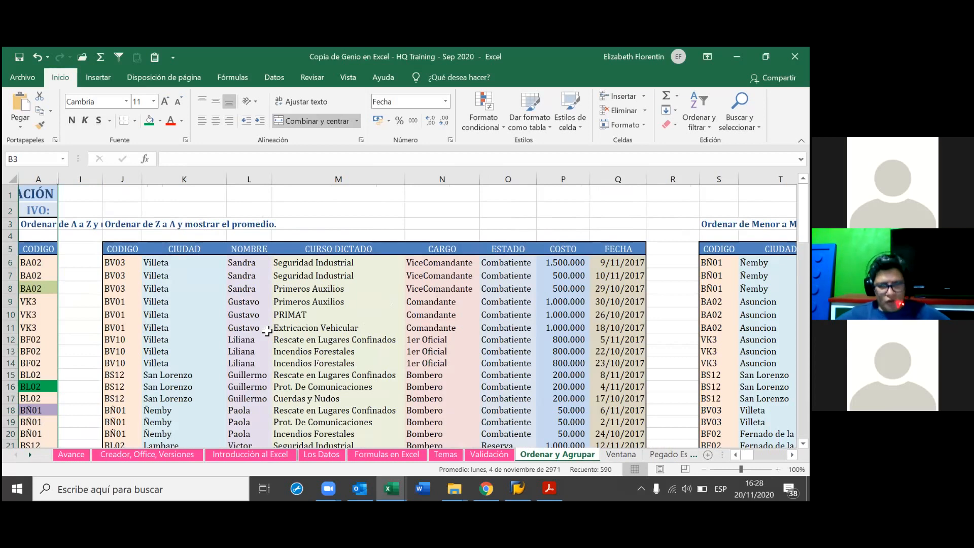
{"action": "key", "text": "ctrl+z"}
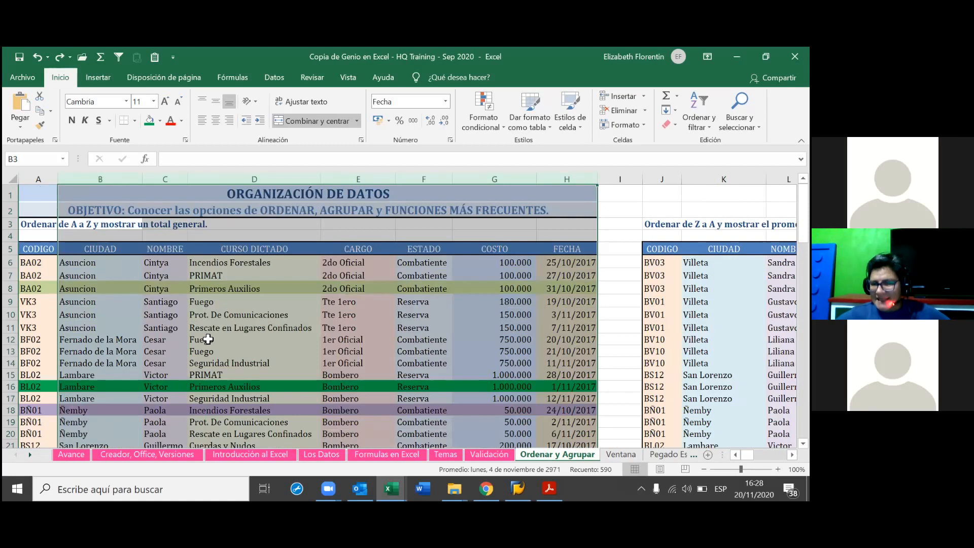
Display the context menu of selected columns B through H over different data cells, close it and select cell D12.
{"action": "right_click", "coordinate": [229, 398]}
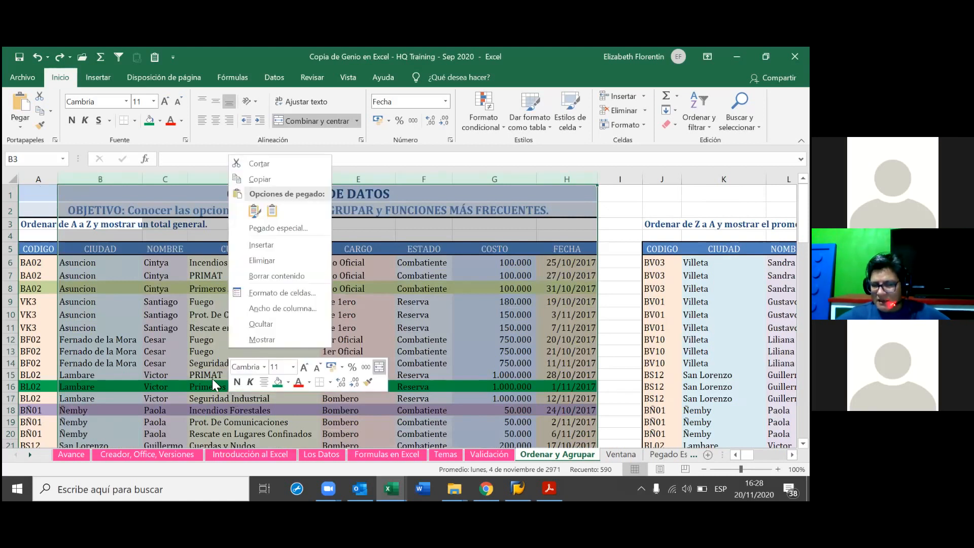
{"action": "key", "text": "Escape"}
{"action": "right_click", "coordinate": [466, 322]}
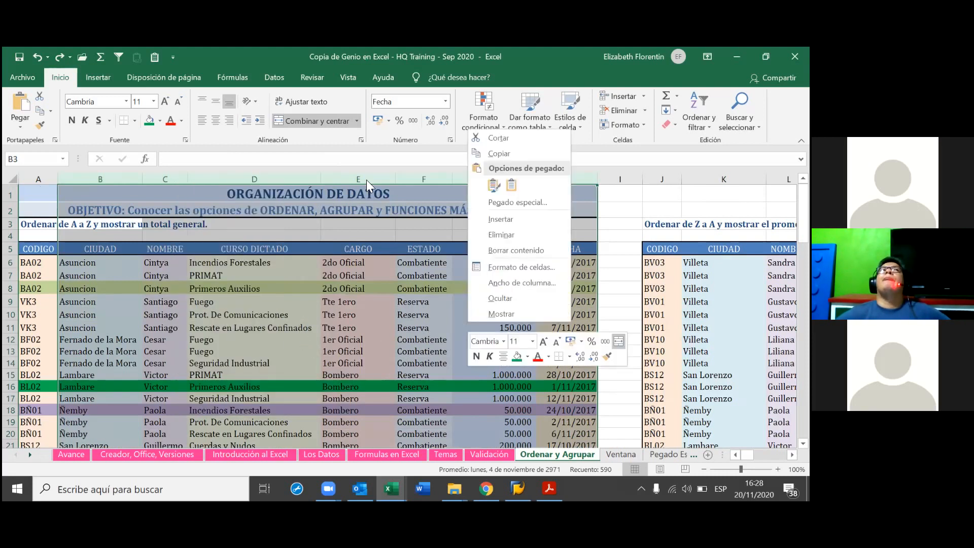
{"action": "left_click", "coordinate": [345, 113]}
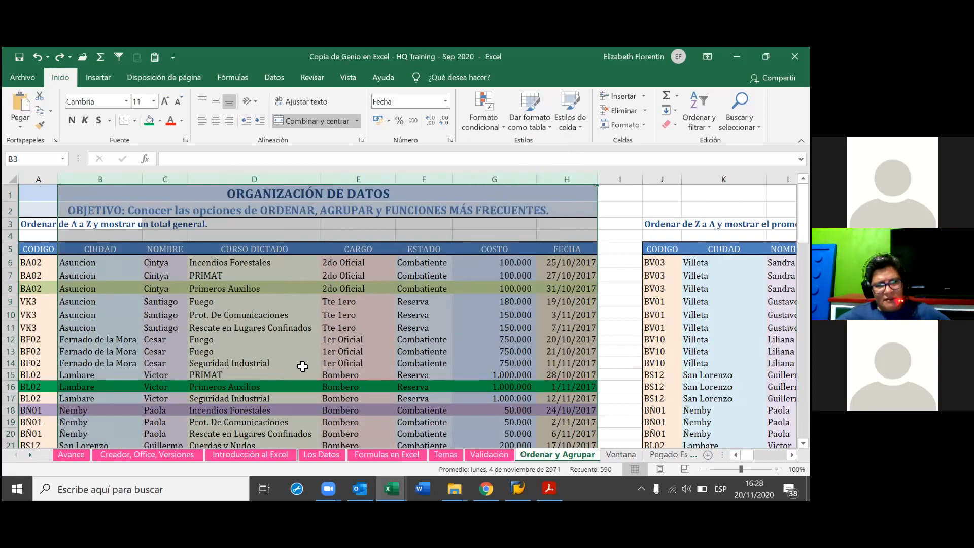
{"action": "left_click", "coordinate": [251, 344]}
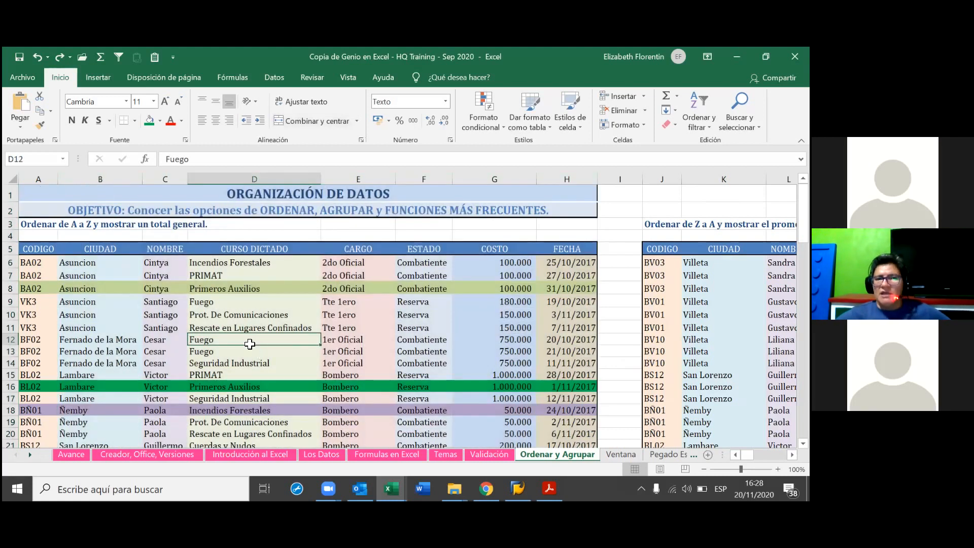
Reselect columns B through H and compare the context menus on their column headers and data cells.
{"action": "mouse_move", "coordinate": [87, 187]}
{"action": "left_mouse_down"}
{"action": "mouse_move", "coordinate": [513, 199]}
{"action": "mouse_move", "coordinate": [565, 215]}
{"action": "left_mouse_up"}
{"action": "right_click", "coordinate": [315, 259]}
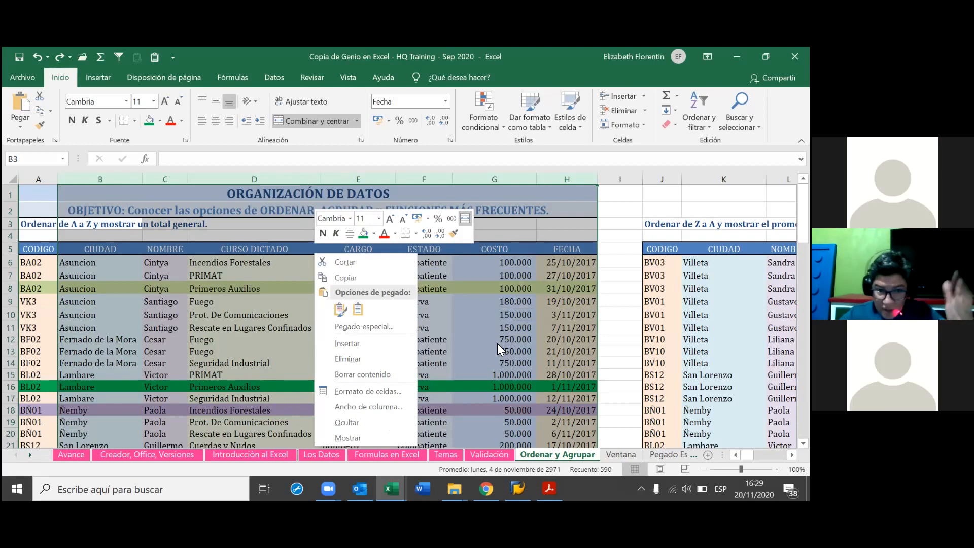
{"action": "right_click", "coordinate": [184, 177]}
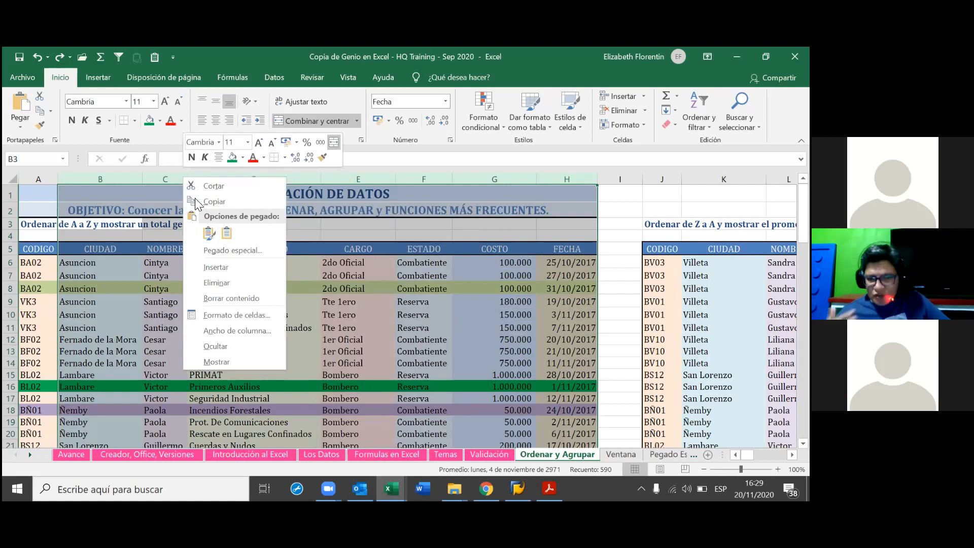
{"action": "right_click", "coordinate": [277, 395]}
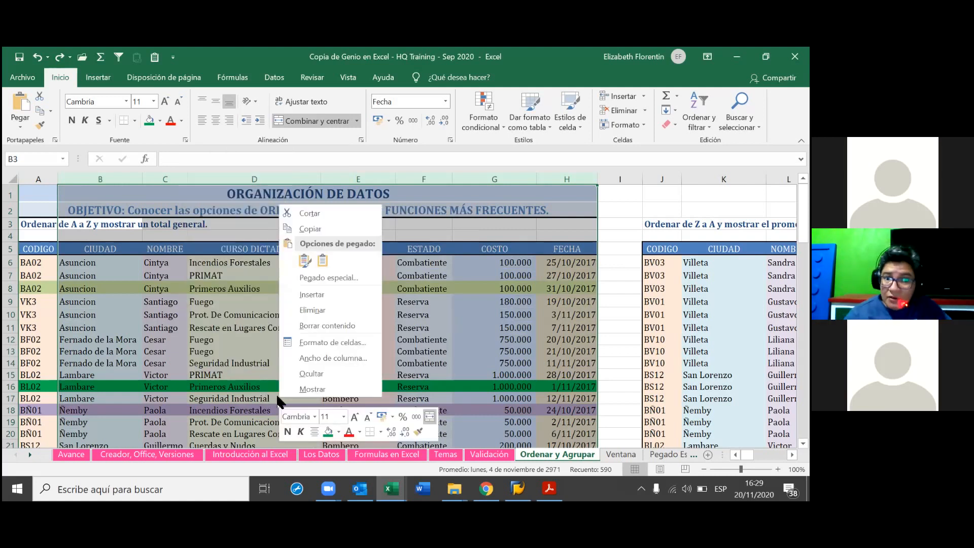
{"action": "right_click", "coordinate": [208, 387]}
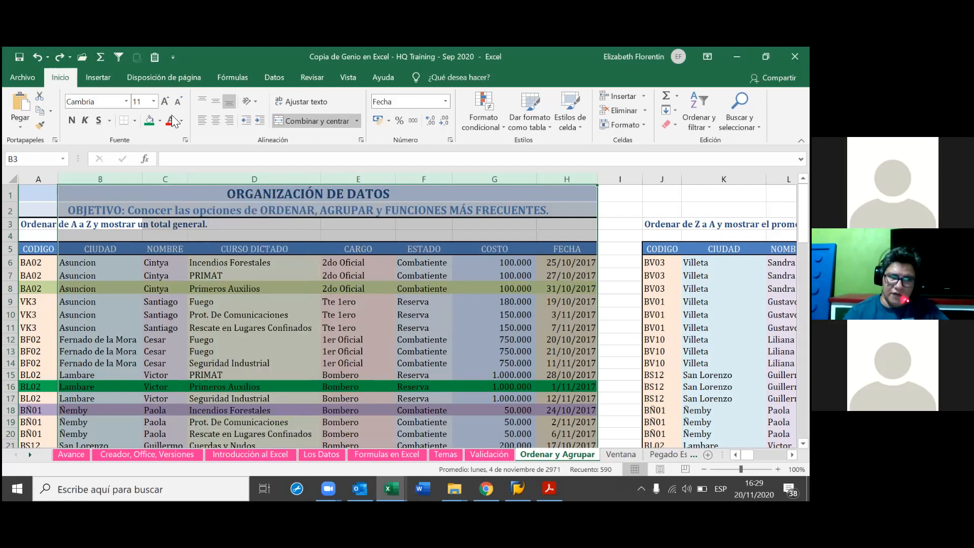
Group columns B through H with Agrupar and clear the column selection by selecting cell F4.
{"action": "left_click", "coordinate": [274, 77]}
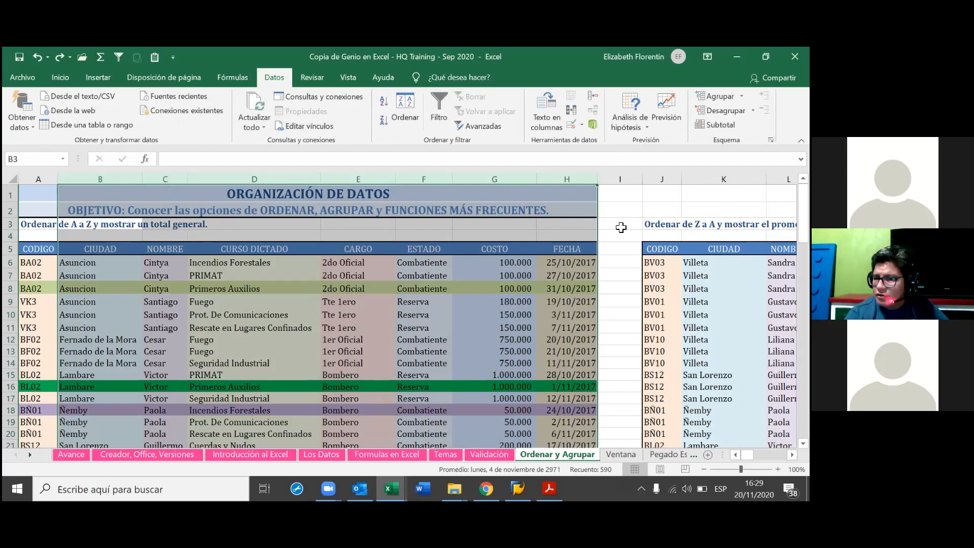
{"action": "left_click", "coordinate": [741, 96]}
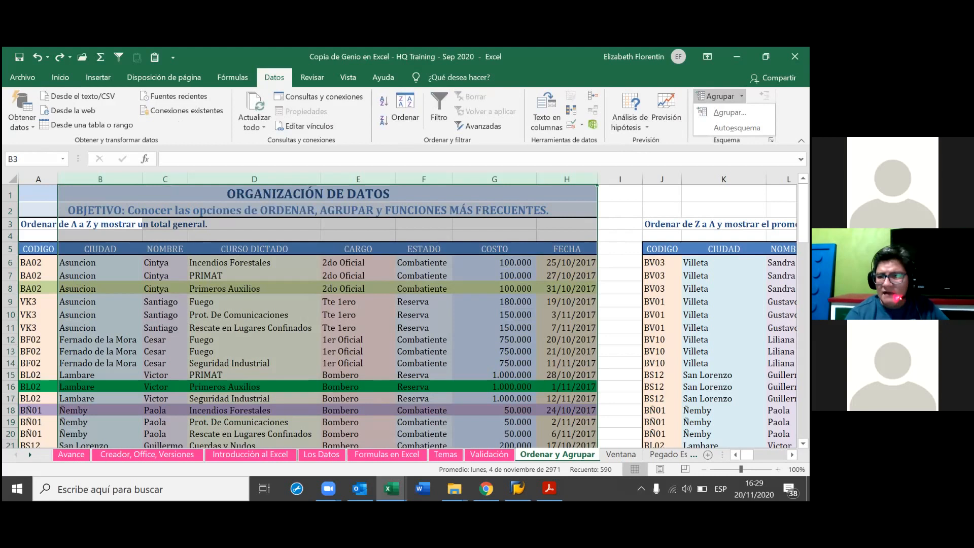
{"action": "left_click", "coordinate": [729, 112]}
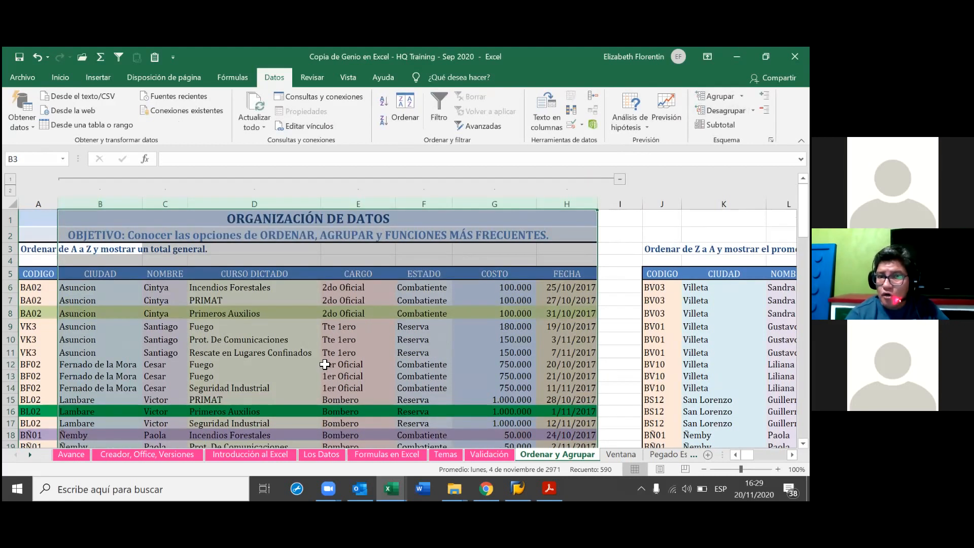
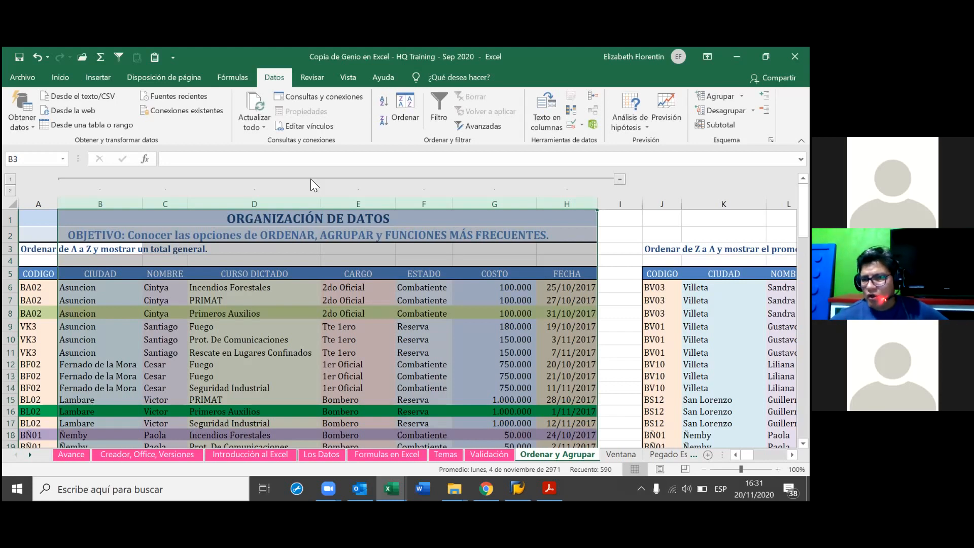
{"action": "left_click", "coordinate": [619, 179]}
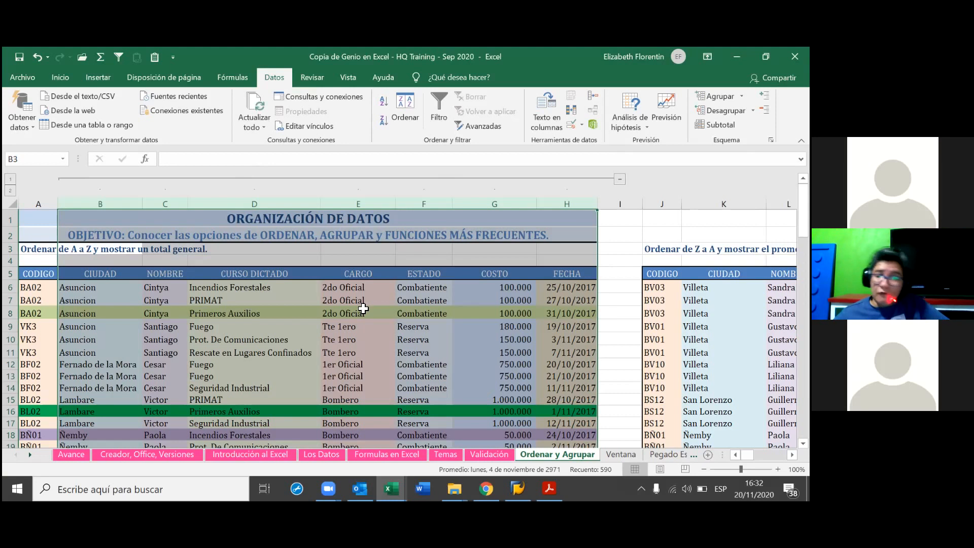
{"action": "left_click", "coordinate": [442, 260]}
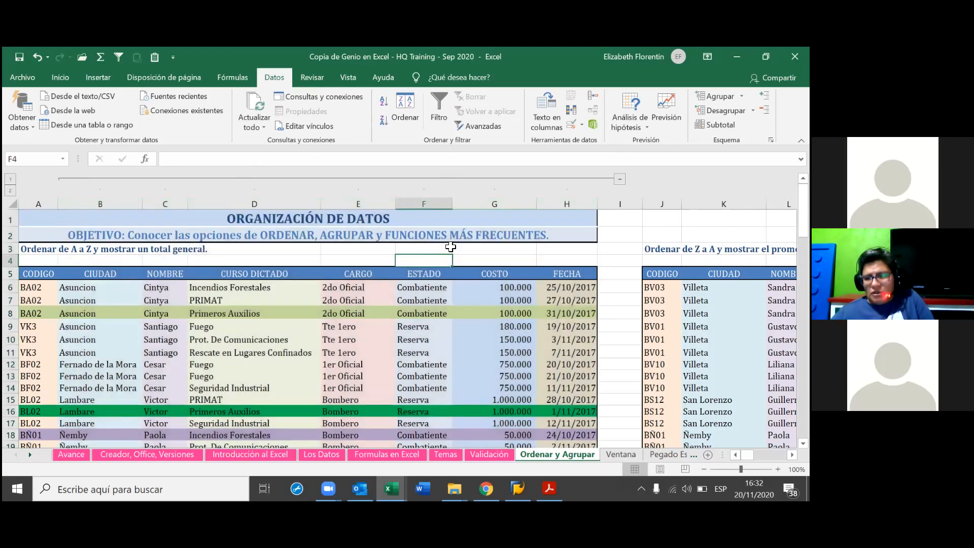
{"action": "left_click", "coordinate": [416, 169]}
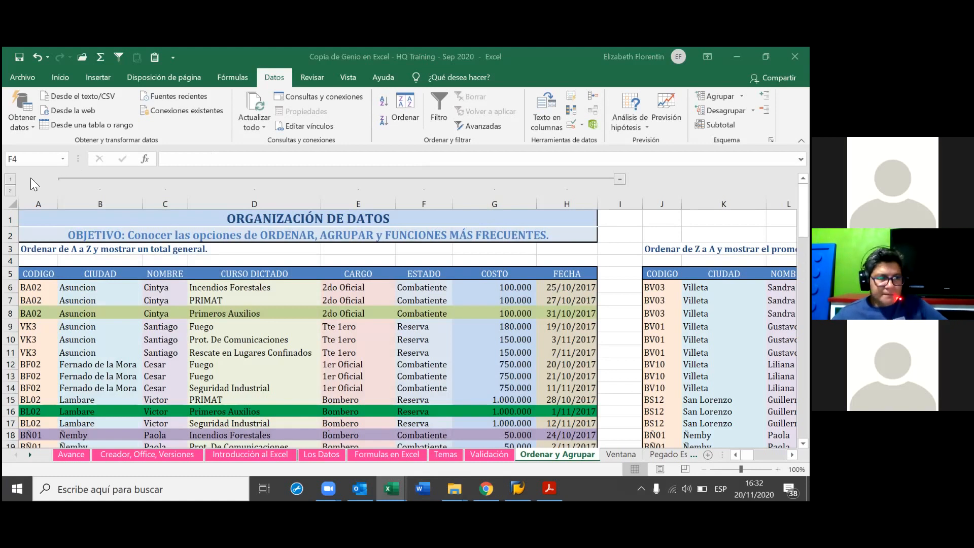
Collapse the grouped columns B through H and expand them again.
{"action": "left_click", "coordinate": [11, 179]}
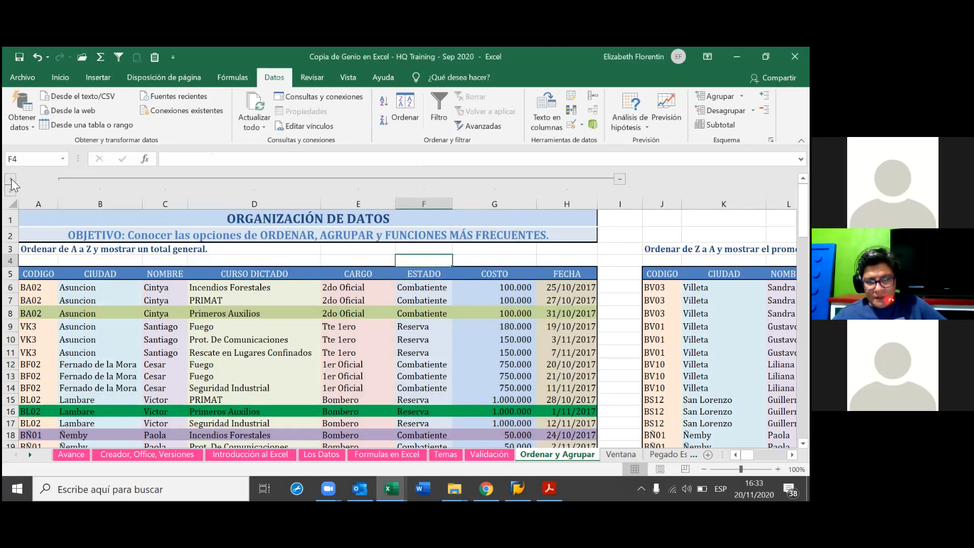
{"action": "left_click", "coordinate": [12, 180]}
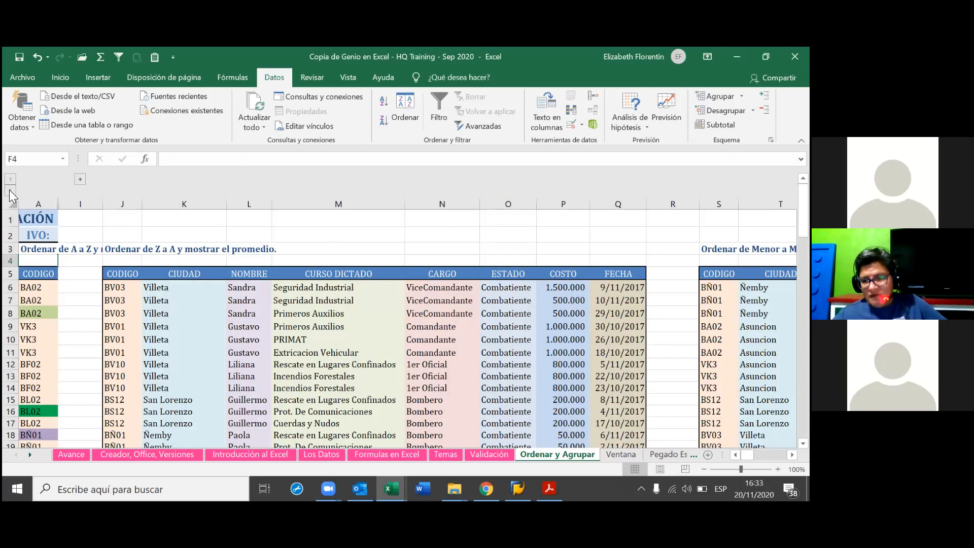
{"action": "left_click", "coordinate": [10, 191]}
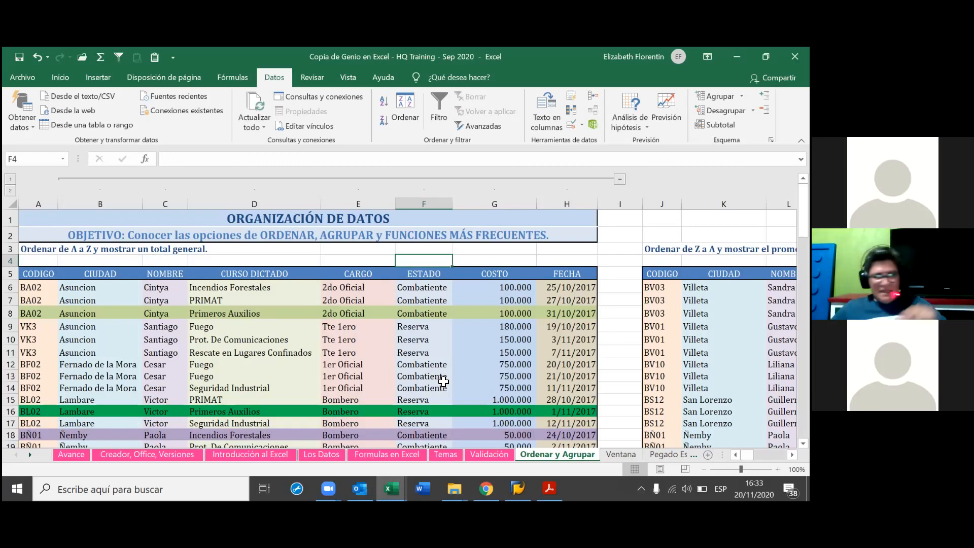
Move the COSTO total formula from G33 to A4 and widen column A enough to display the value.
{"action": "scroll", "coordinate": [444, 381], "scroll_direction": "down", "scroll_amount": 7}
{"action": "scroll", "coordinate": [503, 401], "scroll_direction": "up", "scroll_amount": 2}
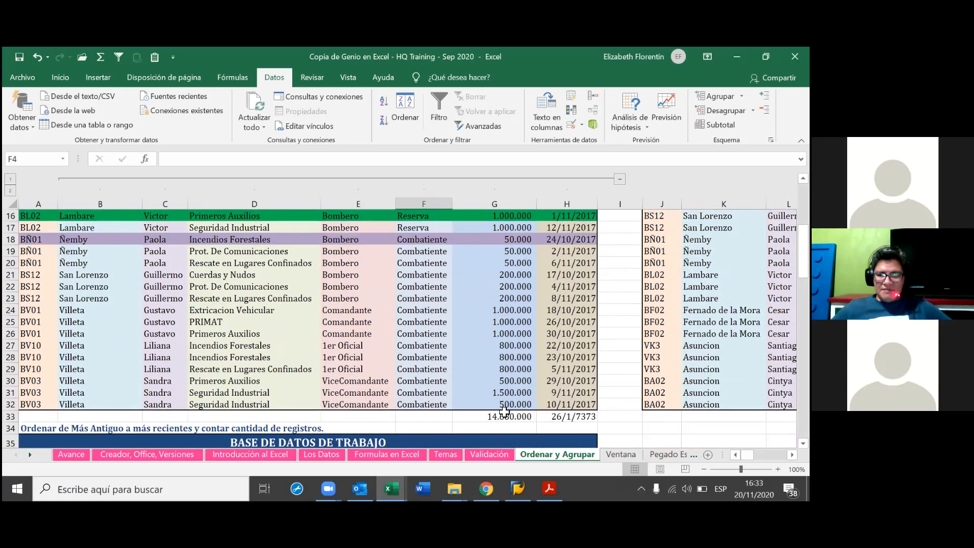
{"action": "left_click", "coordinate": [509, 418]}
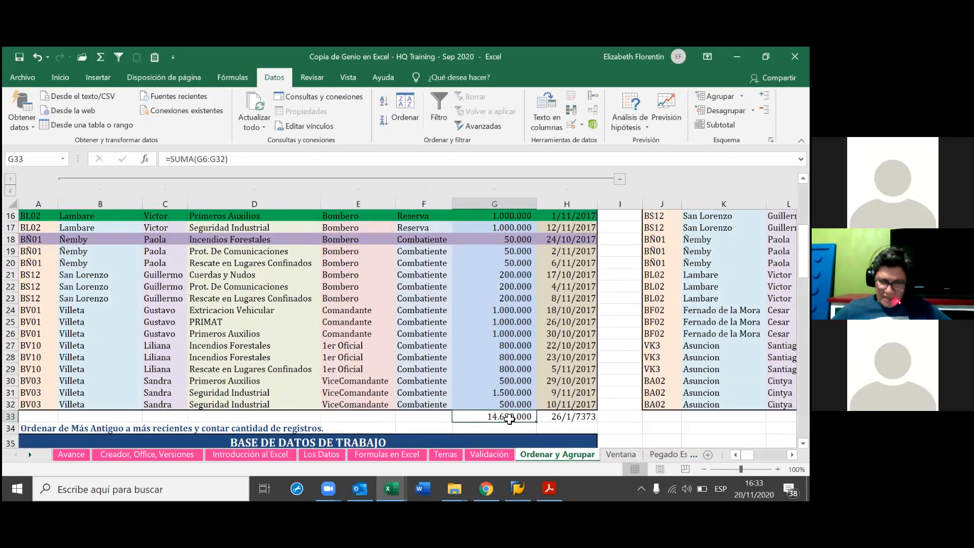
{"action": "key", "text": "ctrl+c"}
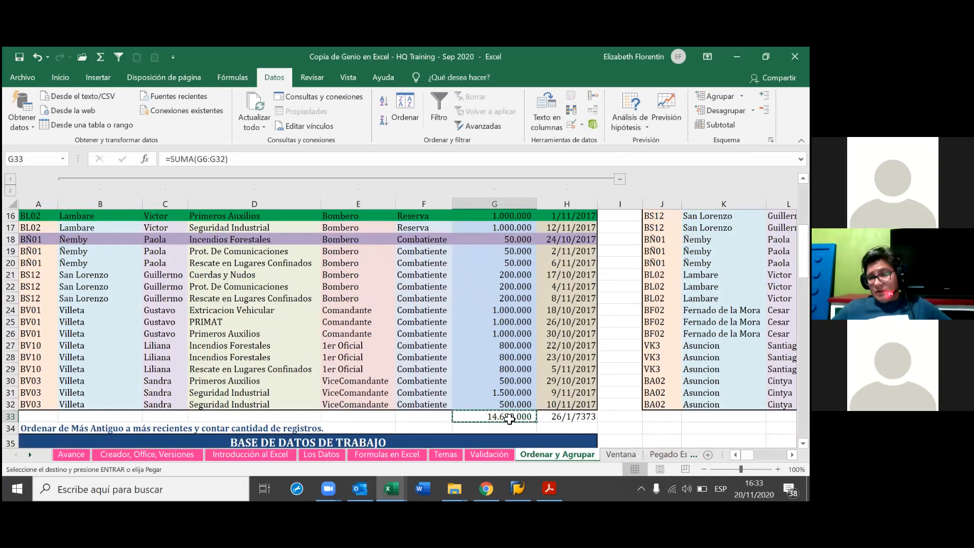
{"action": "scroll", "coordinate": [451, 365], "scroll_direction": "up", "scroll_amount": 4}
{"action": "scroll", "coordinate": [348, 290], "scroll_direction": "up", "scroll_amount": 1}
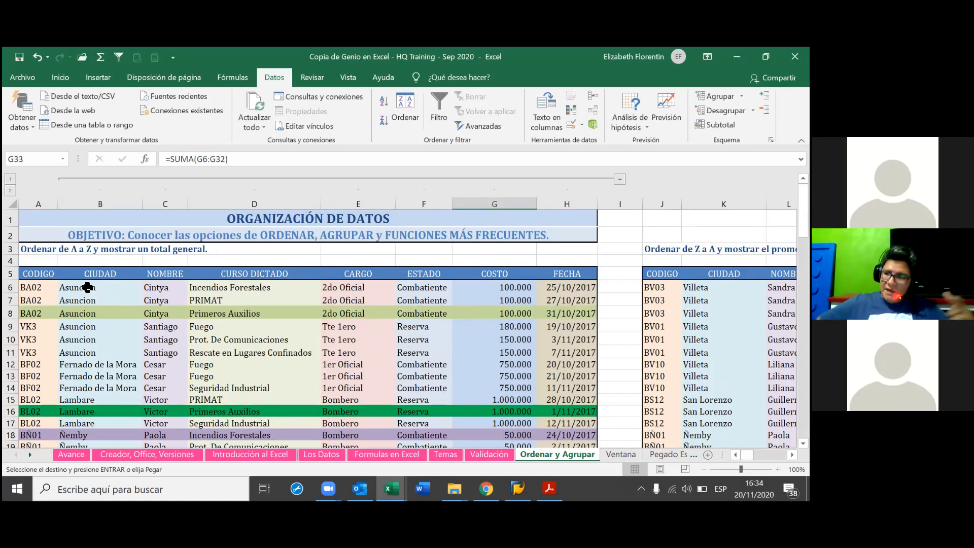
{"action": "left_click", "coordinate": [32, 261]}
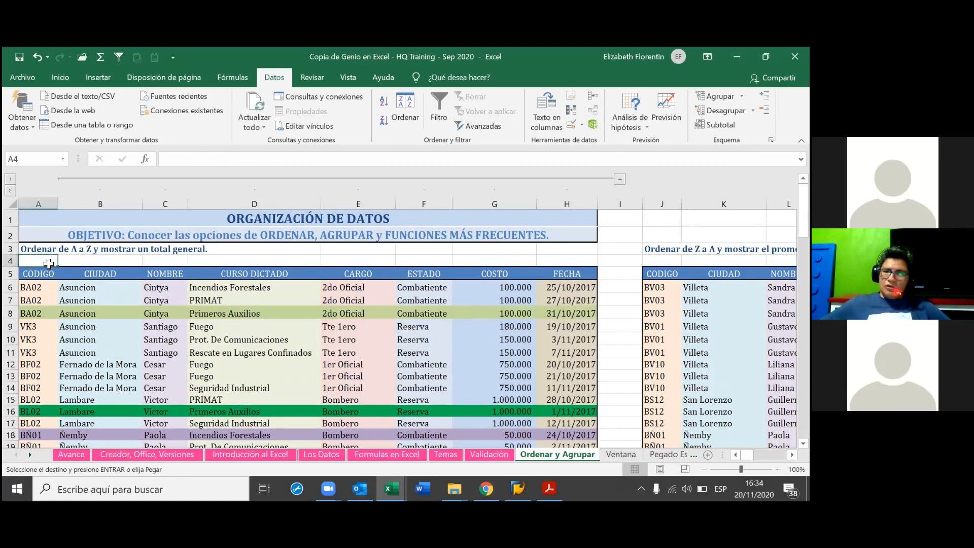
{"action": "key", "text": "Return"}
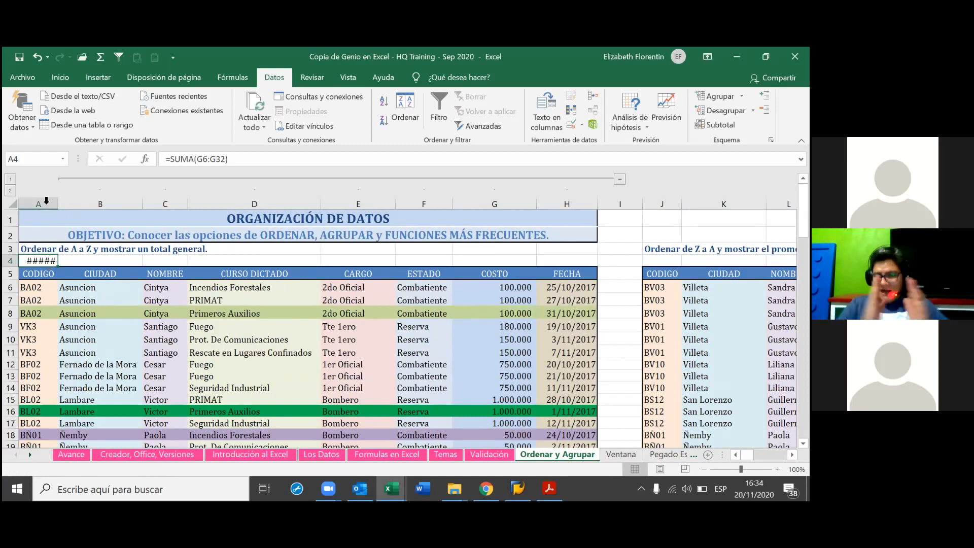
{"action": "left_click_drag", "start_coordinate": [58, 203], "coordinate": [88, 203]}
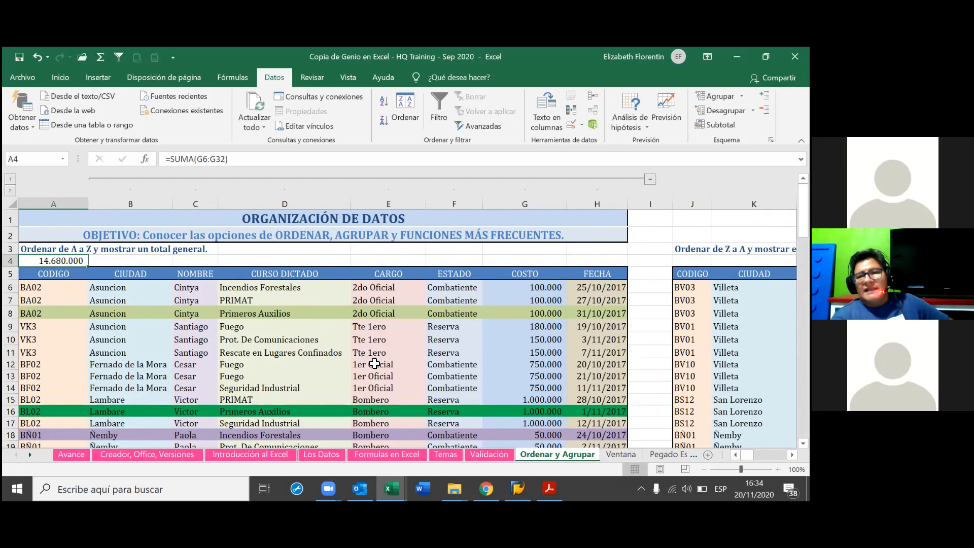
Enter the label SUMA in cell B4 beside the relocated total.
{"action": "scroll", "coordinate": [374, 363], "scroll_direction": "down", "scroll_amount": 10}
{"action": "scroll", "coordinate": [374, 363], "scroll_direction": "up", "scroll_amount": 4}
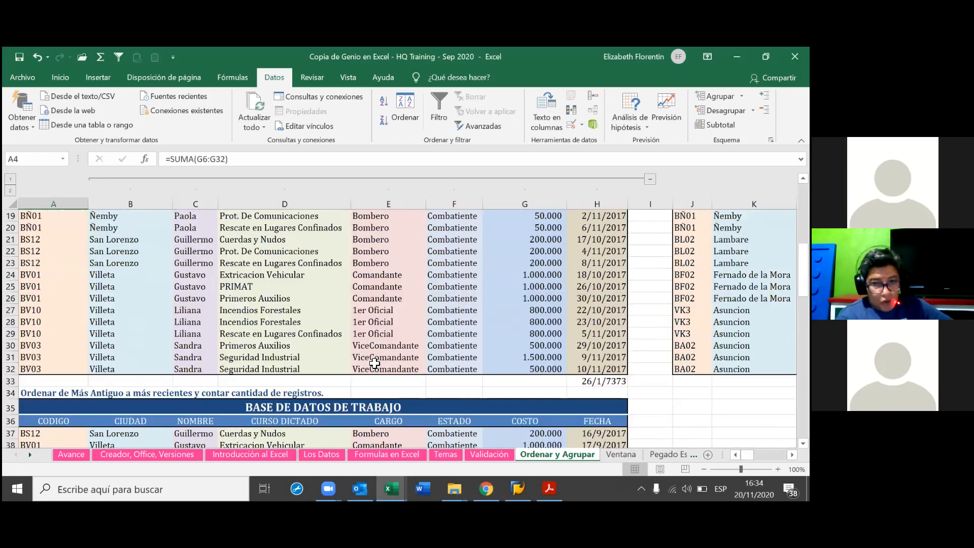
{"action": "scroll", "coordinate": [374, 363], "scroll_direction": "up", "scroll_amount": 6}
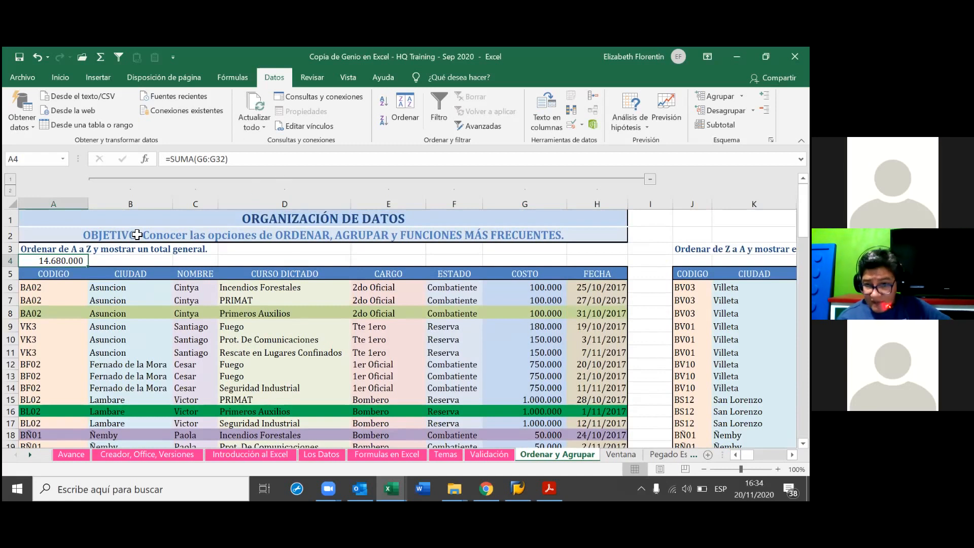
{"action": "left_click", "coordinate": [153, 261]}
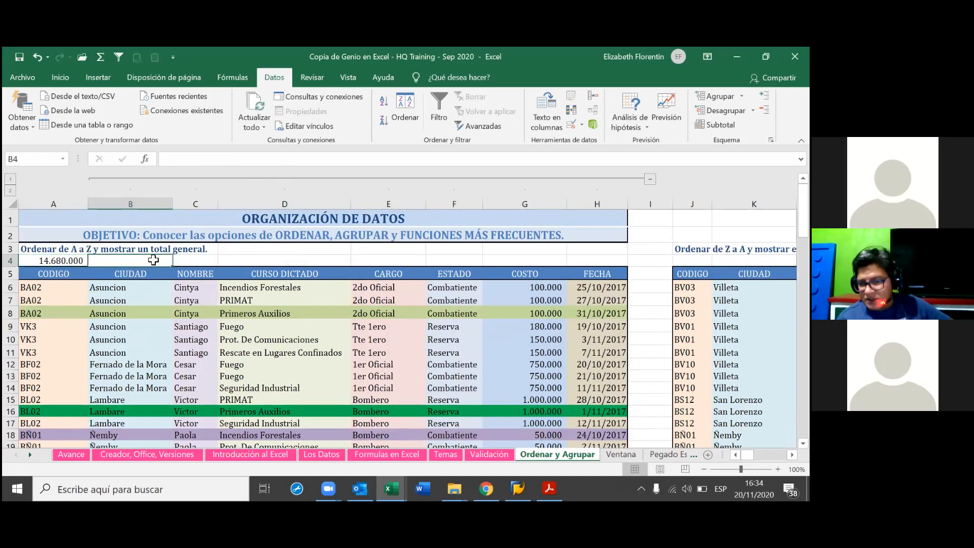
{"action": "type", "text": "suma"}
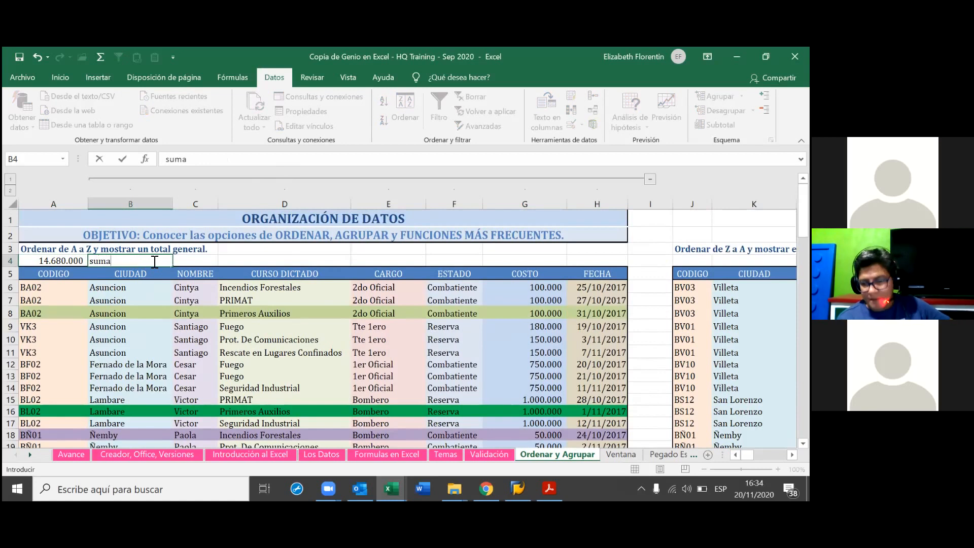
{"action": "key", "text": "BackSpace"}
{"action": "key", "text": "BackSpace"}
{"action": "key", "text": "BackSpace"}
{"action": "key", "text": "BackSpace"}
{"action": "type", "text": "S"}
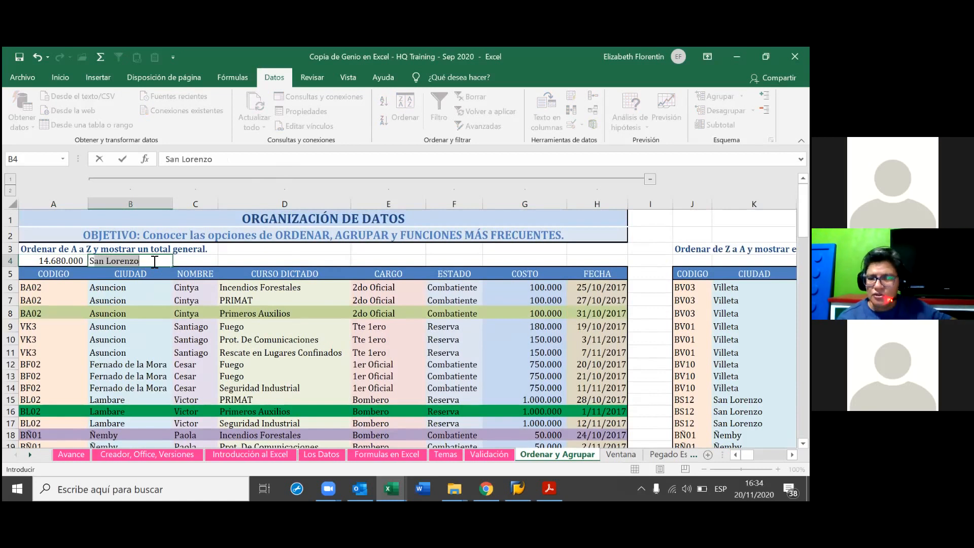
{"action": "type", "text": "UMA"}
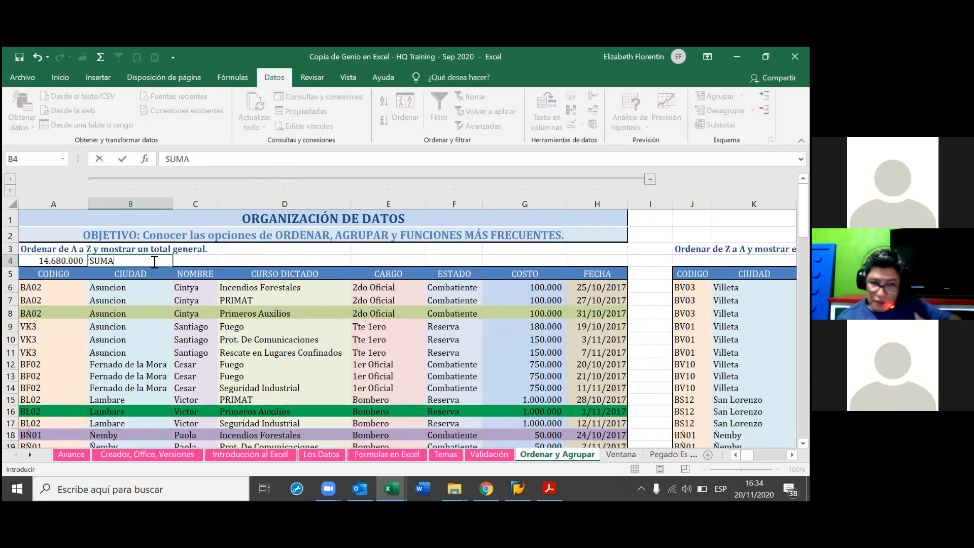
{"action": "left_click", "coordinate": [206, 259]}
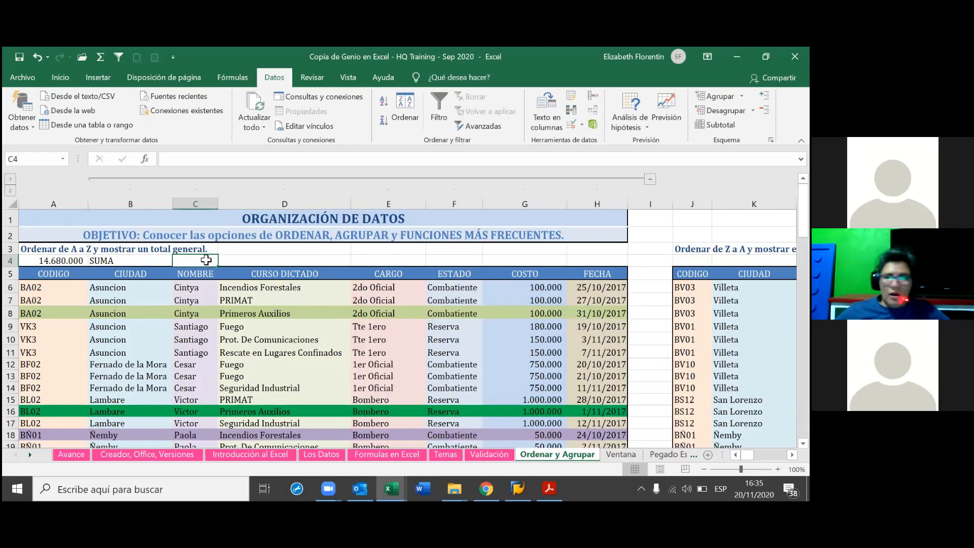
Switch the column group B through H between collapsed and expanded, leaving it collapsed.
{"action": "left_click", "coordinate": [9, 182]}
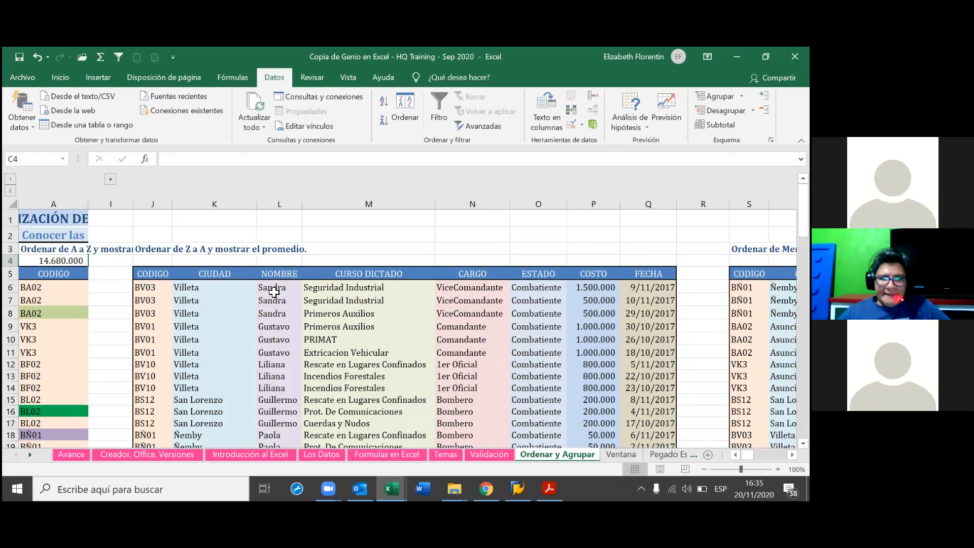
{"action": "scroll", "coordinate": [279, 302], "scroll_direction": "down", "scroll_amount": 2}
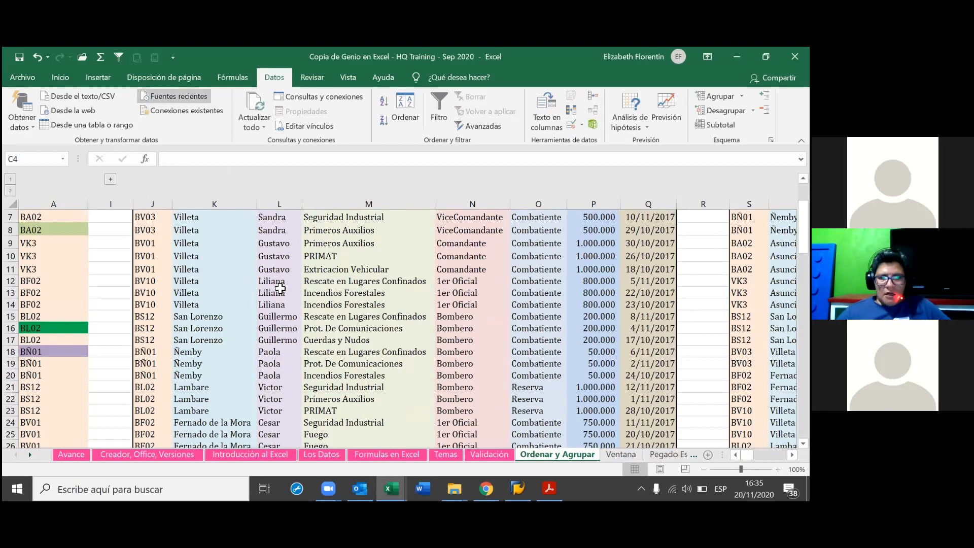
{"action": "scroll", "coordinate": [320, 325], "scroll_direction": "up", "scroll_amount": 1}
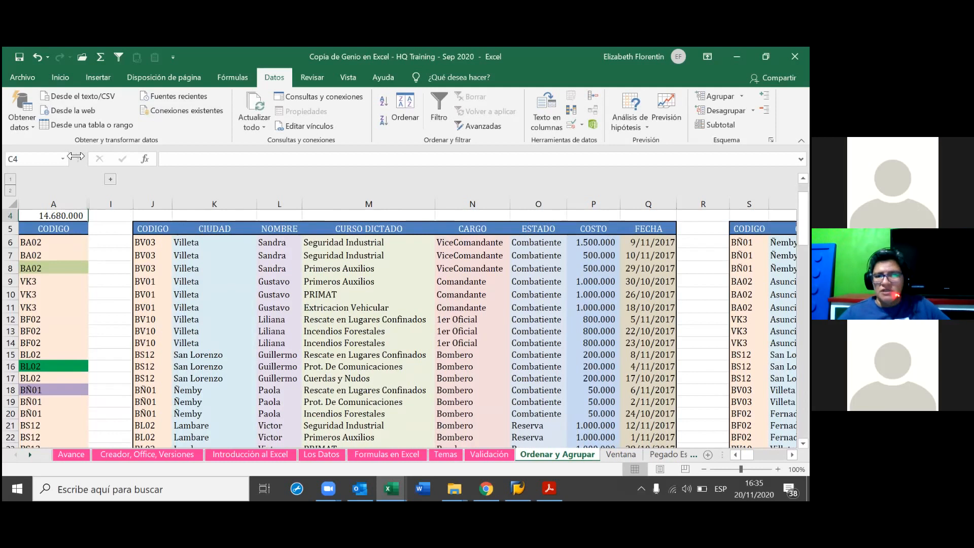
{"action": "left_click", "coordinate": [10, 193]}
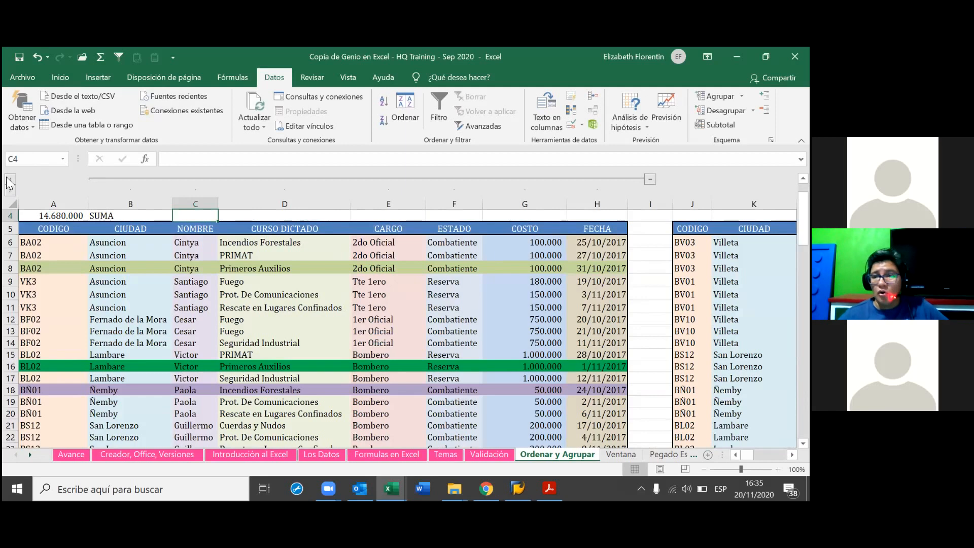
{"action": "left_click", "coordinate": [649, 179]}
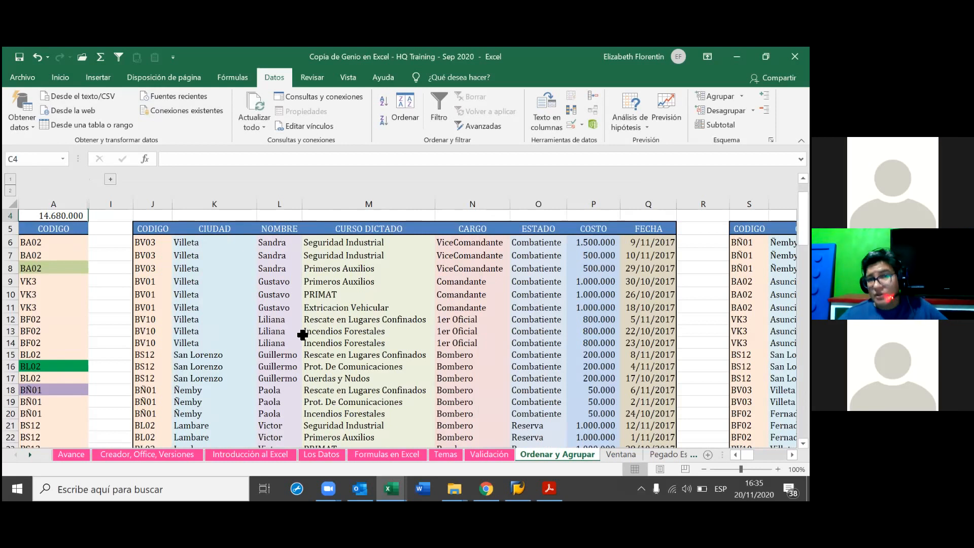
Examine the rows of the second table, in columns J through Q, from its header down to row 32.
{"action": "scroll", "coordinate": [254, 328], "scroll_direction": "up", "scroll_amount": 1}
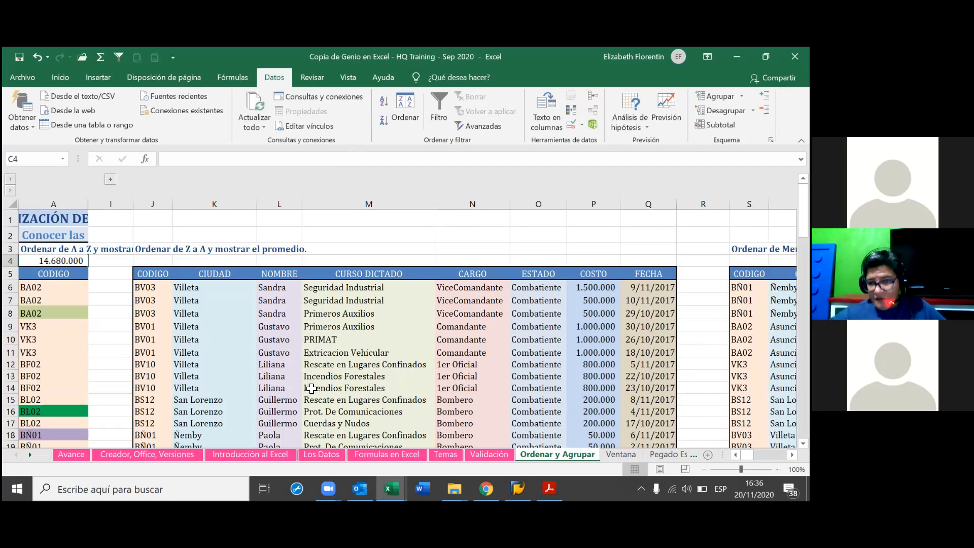
{"action": "scroll", "coordinate": [313, 389], "scroll_direction": "down", "scroll_amount": 2}
{"action": "scroll", "coordinate": [316, 389], "scroll_direction": "down", "scroll_amount": 1}
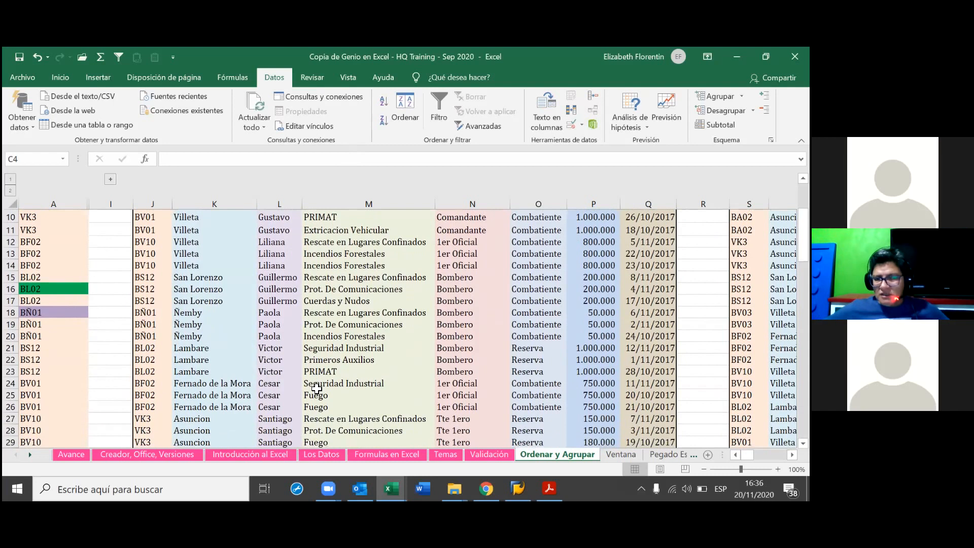
{"action": "scroll", "coordinate": [319, 393], "scroll_direction": "down", "scroll_amount": 2}
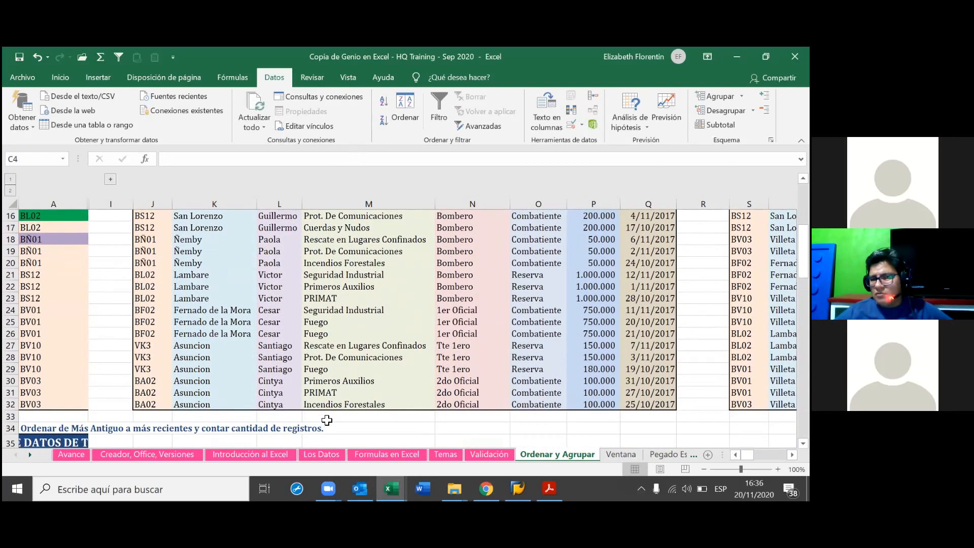
{"action": "scroll", "coordinate": [324, 361], "scroll_direction": "up", "scroll_amount": 4}
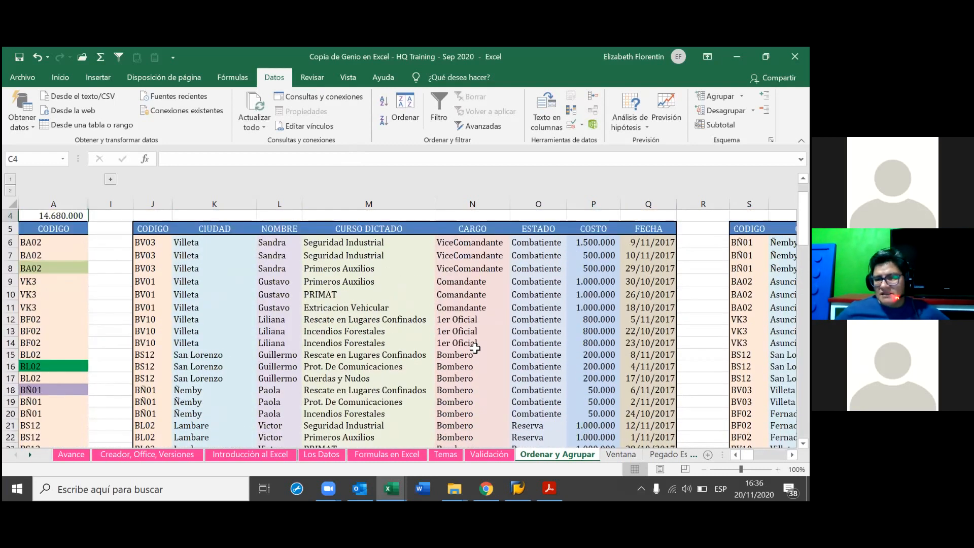
{"action": "scroll", "coordinate": [475, 385], "scroll_direction": "down", "scroll_amount": 3}
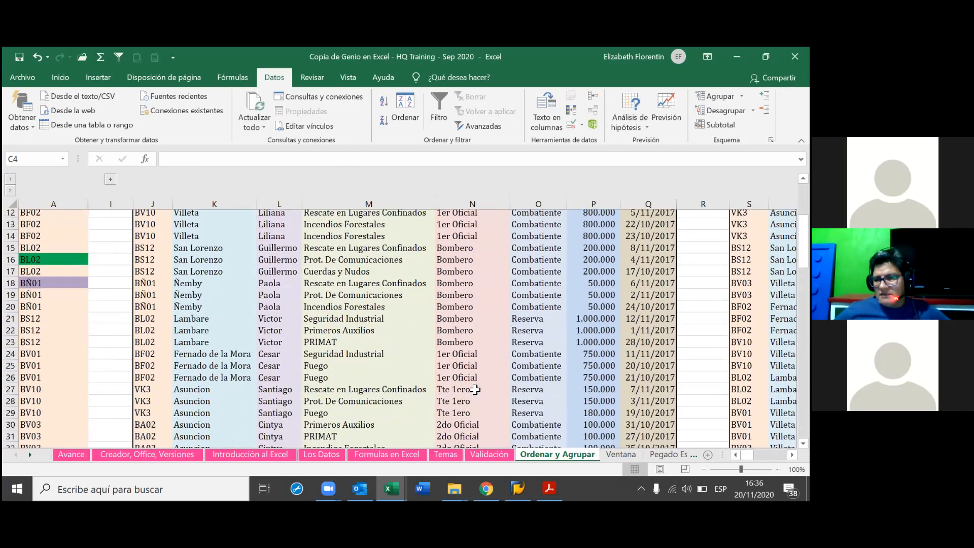
{"action": "scroll", "coordinate": [475, 389], "scroll_direction": "down", "scroll_amount": 2}
{"action": "scroll", "coordinate": [296, 285], "scroll_direction": "up", "scroll_amount": 5}
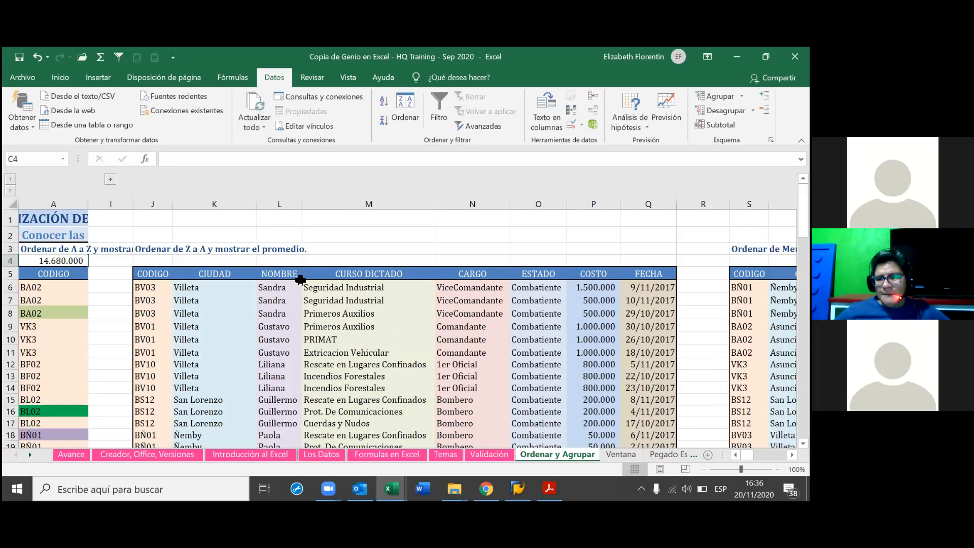
Select columns L through N and look through their rows in the second table.
{"action": "left_click_drag", "start_coordinate": [282, 203], "coordinate": [469, 233]}
{"action": "scroll", "coordinate": [413, 393], "scroll_direction": "down", "scroll_amount": 3}
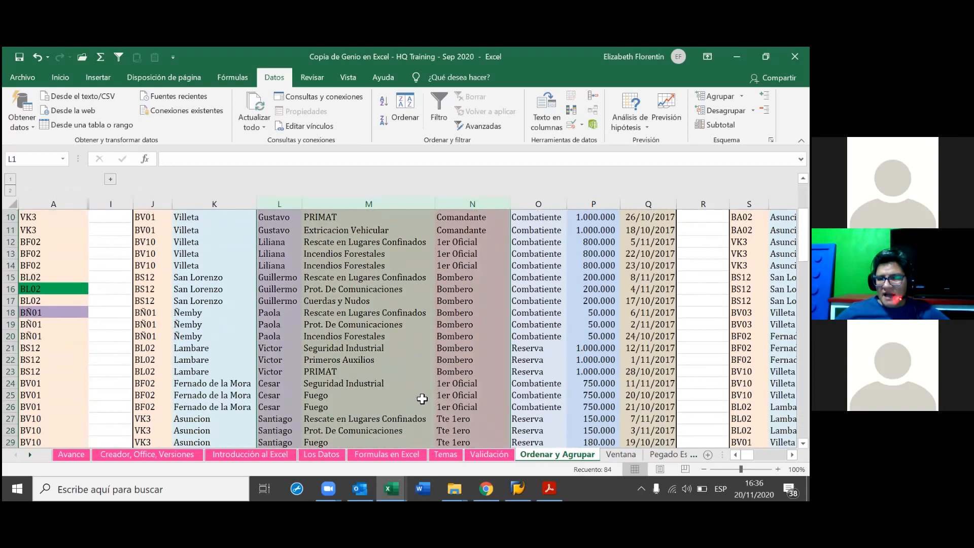
{"action": "scroll", "coordinate": [425, 401], "scroll_direction": "down", "scroll_amount": 1}
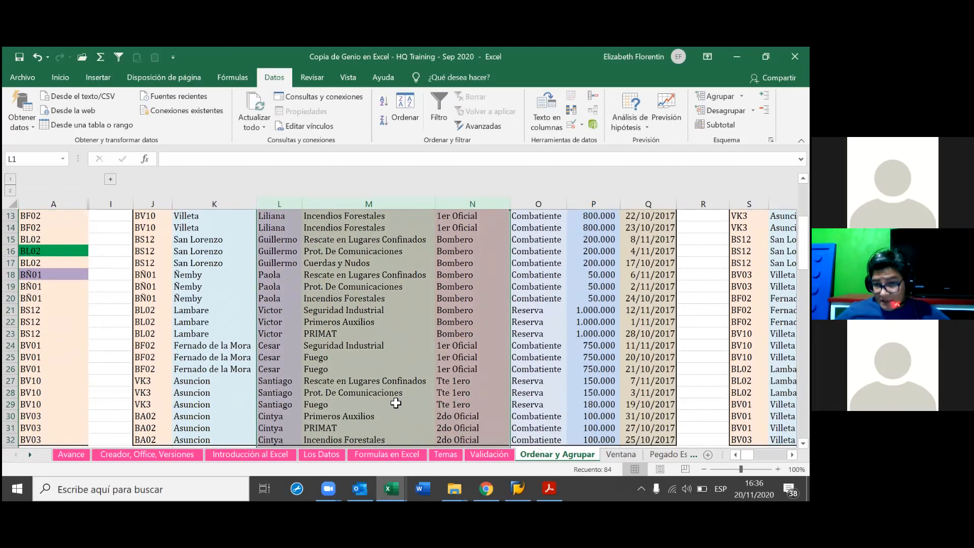
{"action": "scroll", "coordinate": [395, 403], "scroll_direction": "up", "scroll_amount": 4}
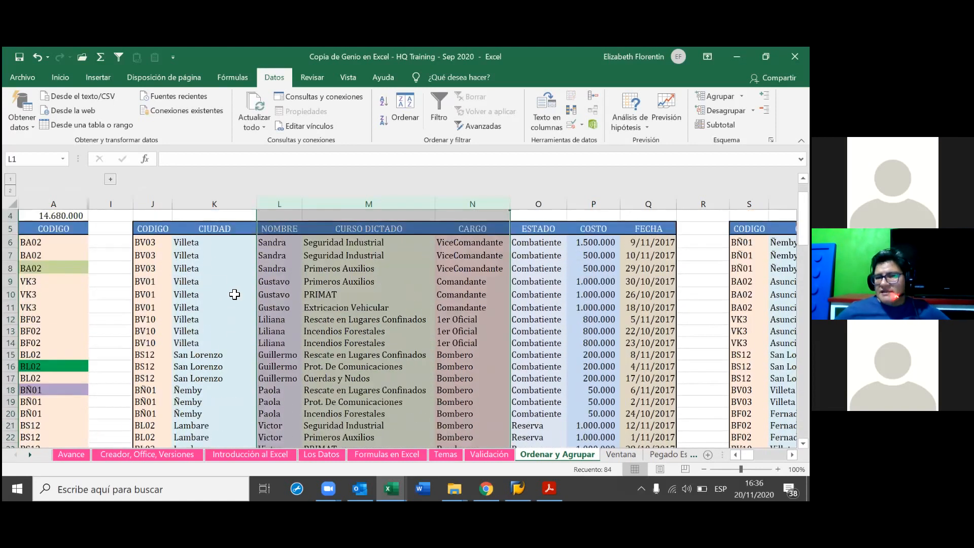
Sort the second table by NOMBRE from A to Z, re-sort it from Z to A and review its last rows.
{"action": "left_click", "coordinate": [289, 287]}
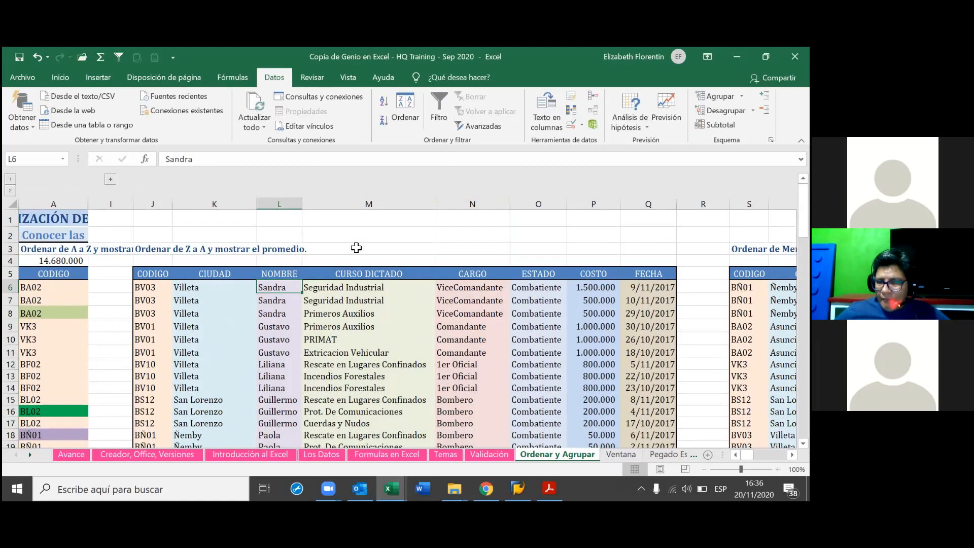
{"action": "left_click", "coordinate": [383, 104]}
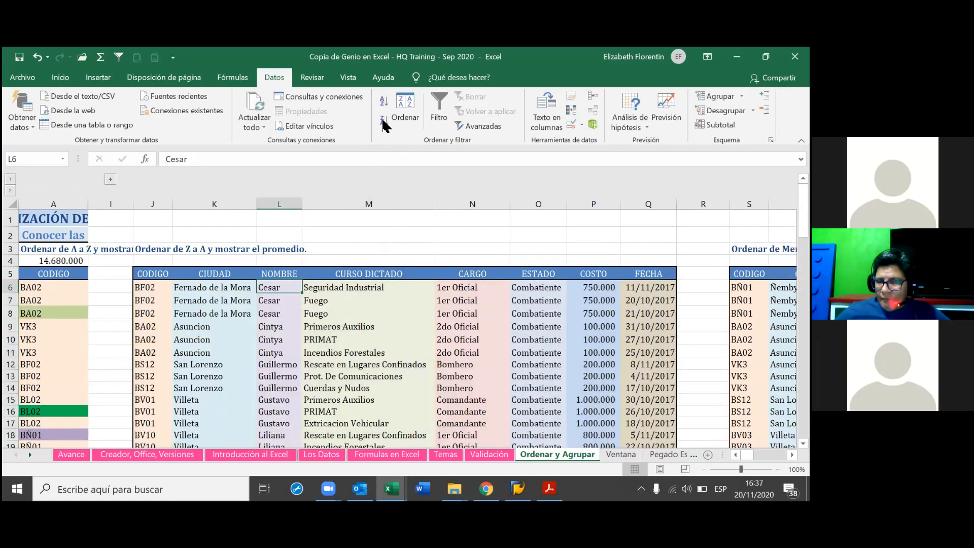
{"action": "left_click", "coordinate": [384, 123]}
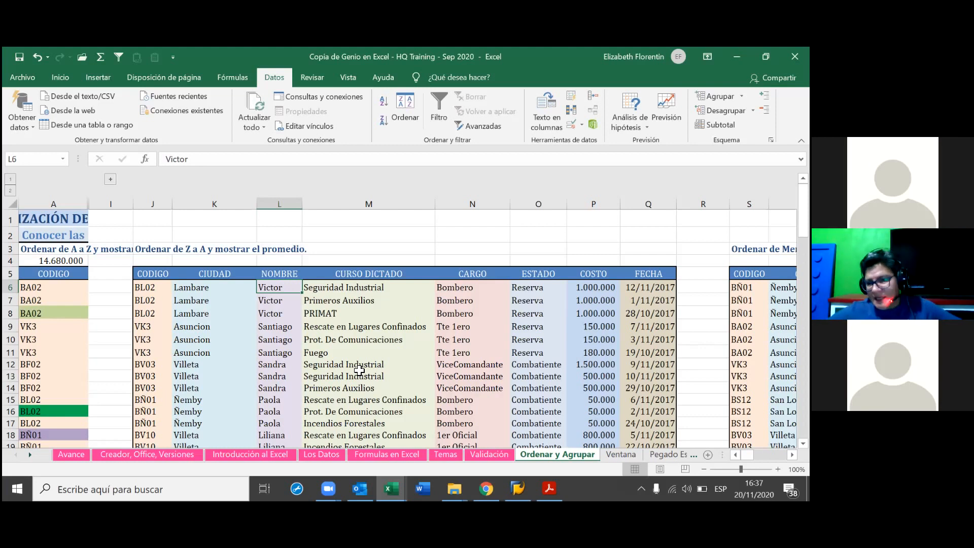
{"action": "scroll", "coordinate": [359, 375], "scroll_direction": "down", "scroll_amount": 6}
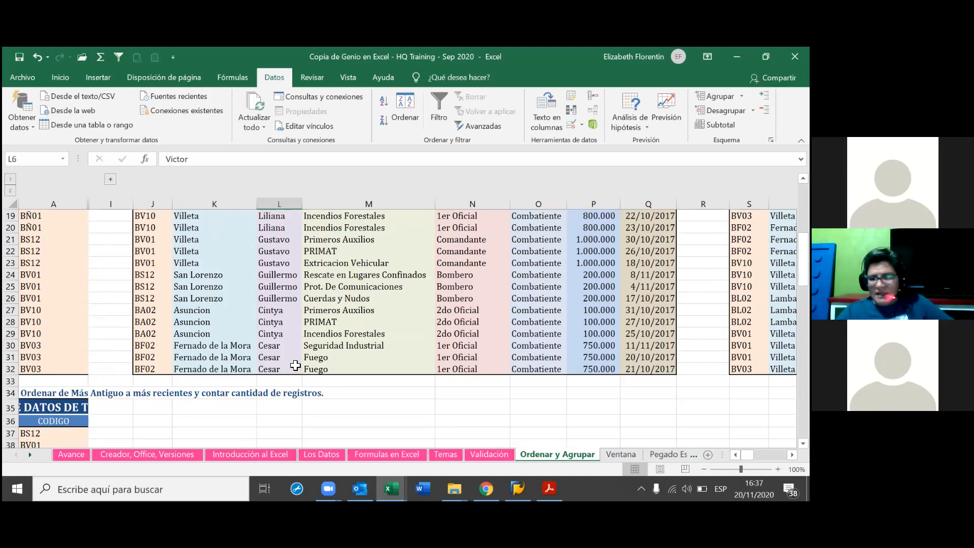
Calculate the average of the second table's COSTO values, P6:P32, in cell J4 with the PROMEDIO function.
{"action": "scroll", "coordinate": [295, 365], "scroll_direction": "up", "scroll_amount": 6}
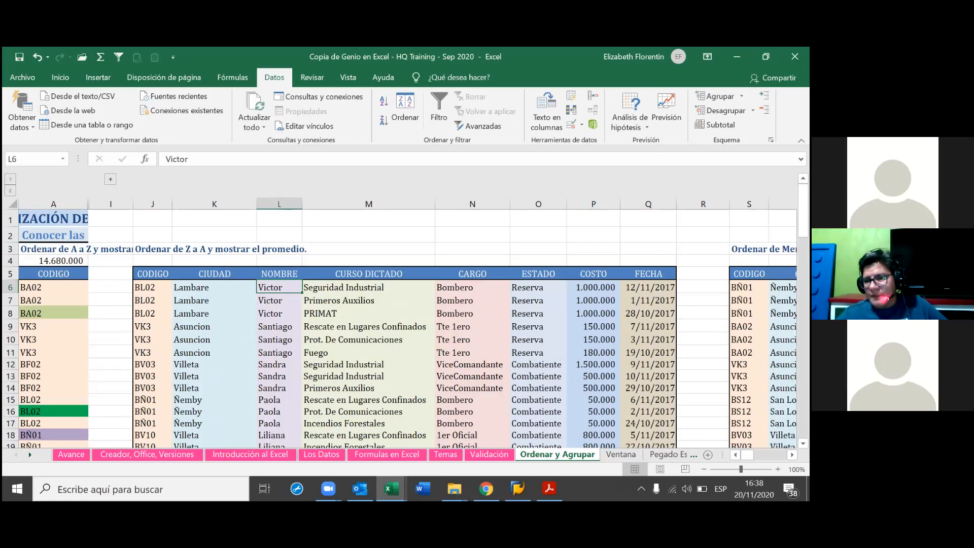
{"action": "scroll", "coordinate": [614, 408], "scroll_direction": "down", "scroll_amount": 3}
{"action": "scroll", "coordinate": [615, 408], "scroll_direction": "down", "scroll_amount": 5}
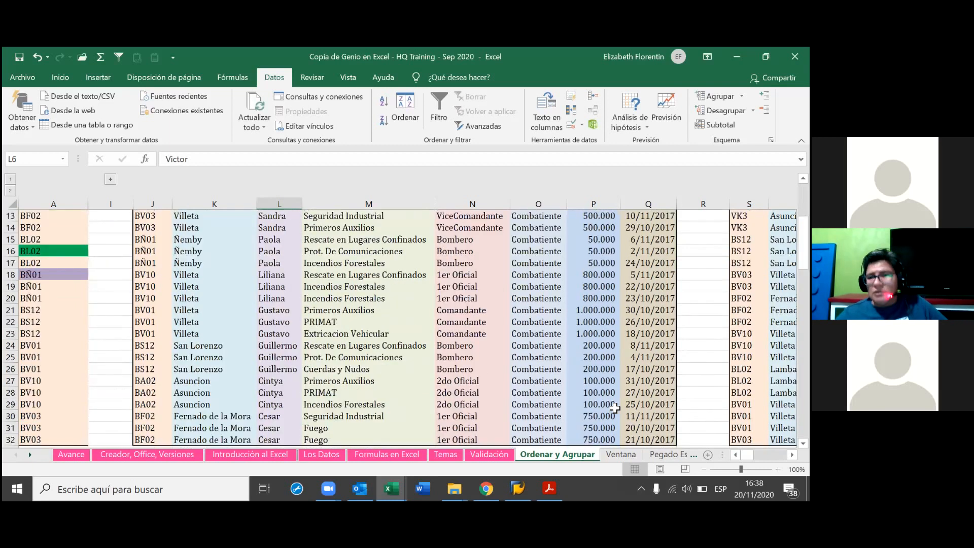
{"action": "scroll", "coordinate": [615, 408], "scroll_direction": "up", "scroll_amount": 3}
{"action": "scroll", "coordinate": [615, 408], "scroll_direction": "up", "scroll_amount": 5}
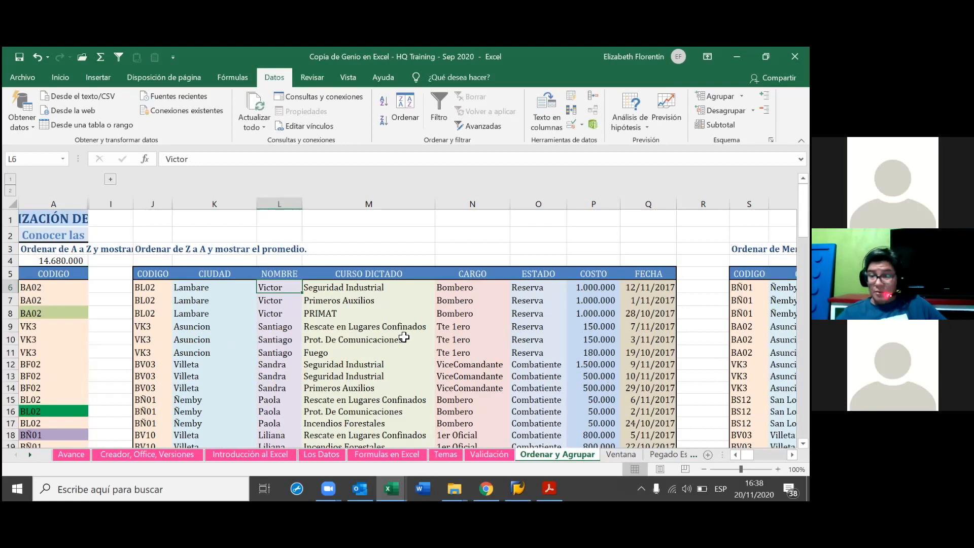
{"action": "left_click", "coordinate": [151, 259]}
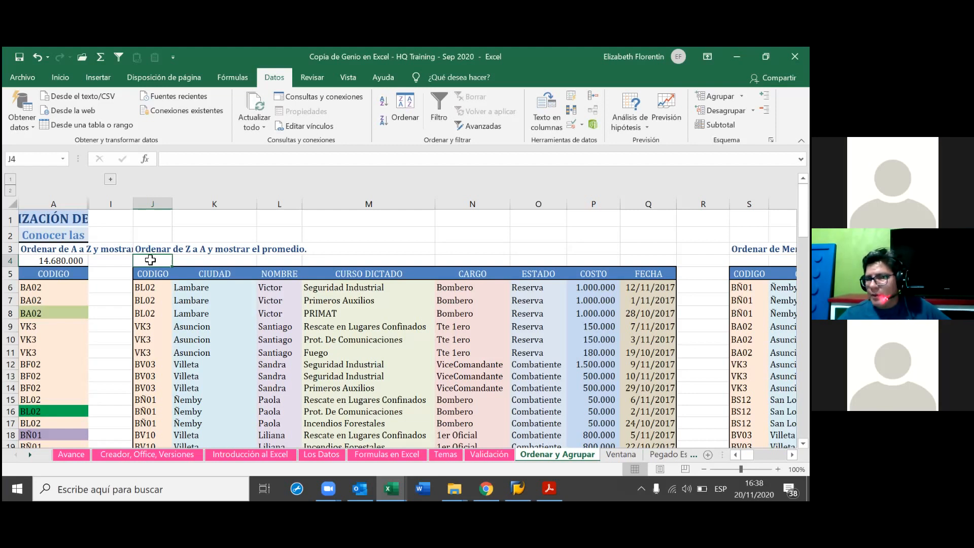
{"action": "left_click", "coordinate": [64, 82]}
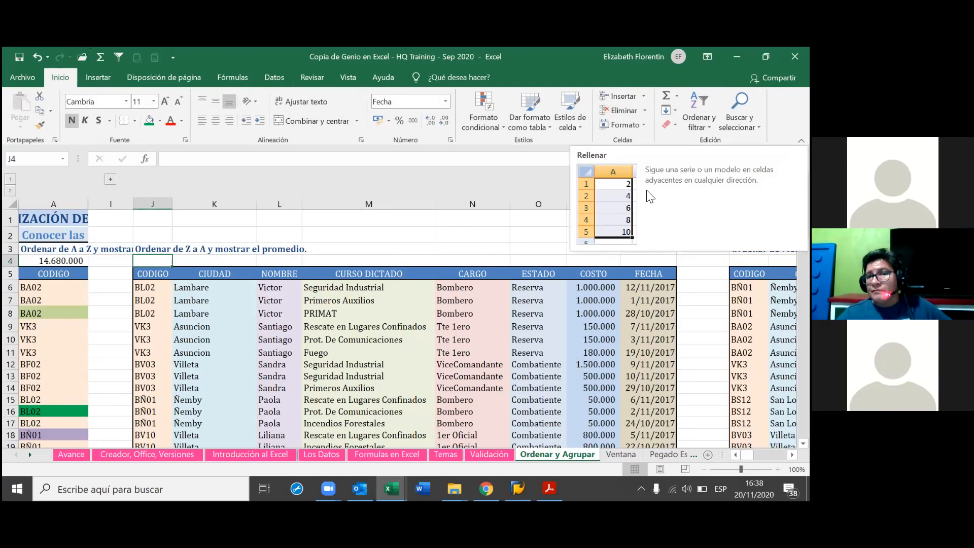
{"action": "left_click", "coordinate": [677, 96]}
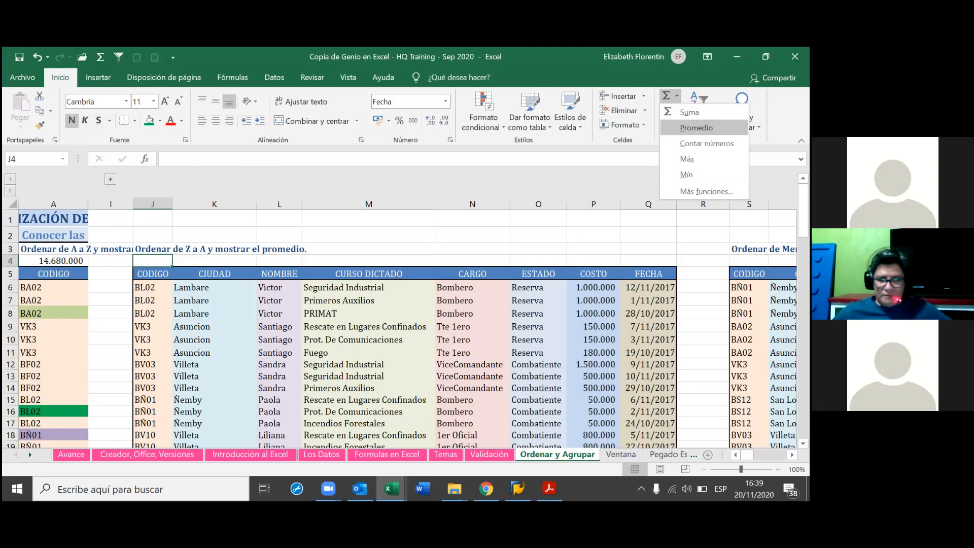
{"action": "left_click", "coordinate": [696, 128]}
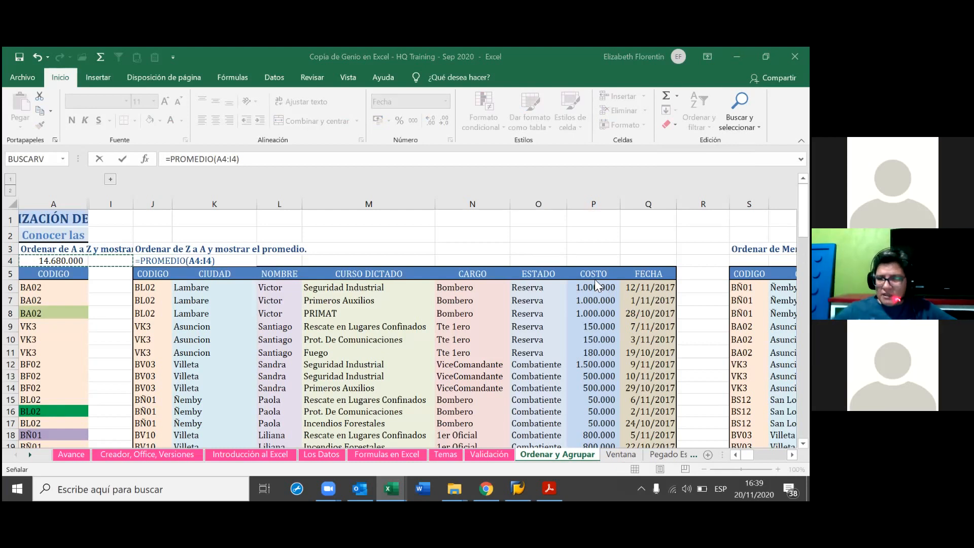
{"action": "left_click_drag", "start_coordinate": [594, 287], "coordinate": [614, 432]}
{"action": "scroll", "coordinate": [583, 376], "scroll_direction": "up", "scroll_amount": 5}
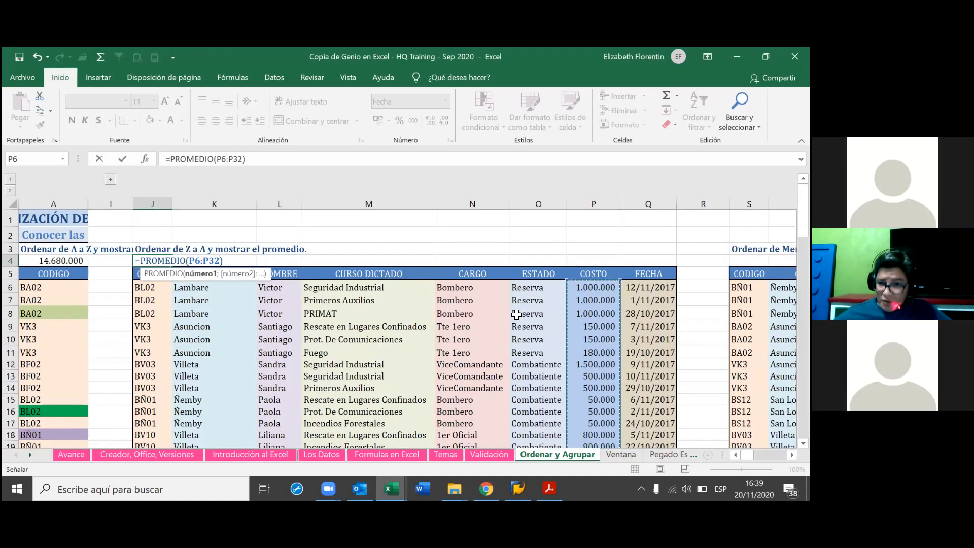
{"action": "key", "text": "Return"}
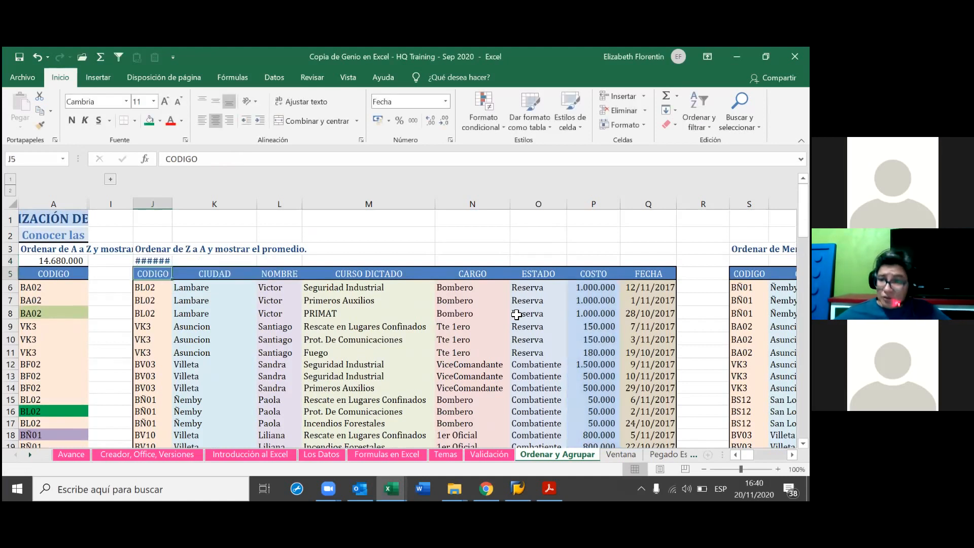
Widen column J and format the average in J4 as a number with a thousands separator and no decimals.
{"action": "mouse_move", "coordinate": [173, 203]}
{"action": "left_mouse_down"}
{"action": "mouse_move", "coordinate": [220, 204]}
{"action": "mouse_move", "coordinate": [189, 206]}
{"action": "left_mouse_up"}
{"action": "left_click", "coordinate": [167, 261]}
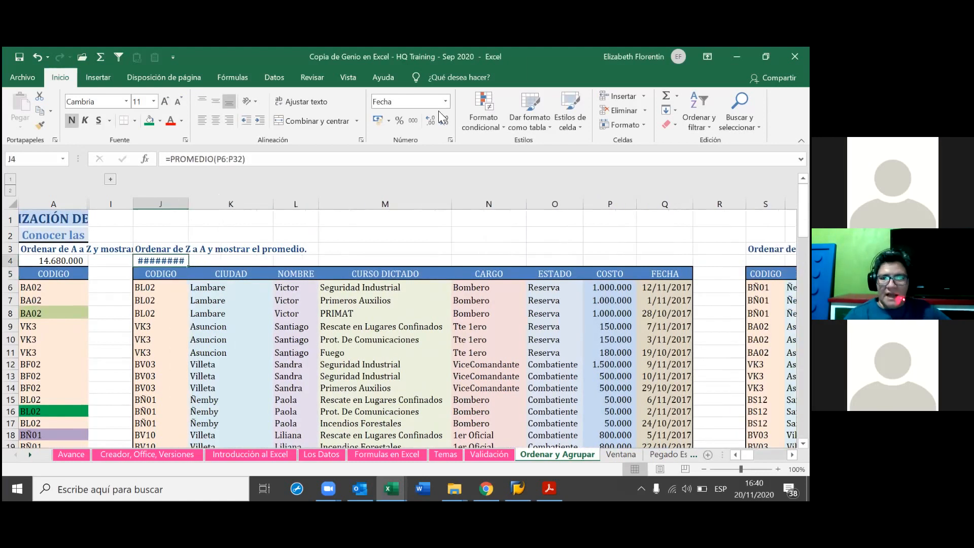
{"action": "left_click", "coordinate": [445, 101]}
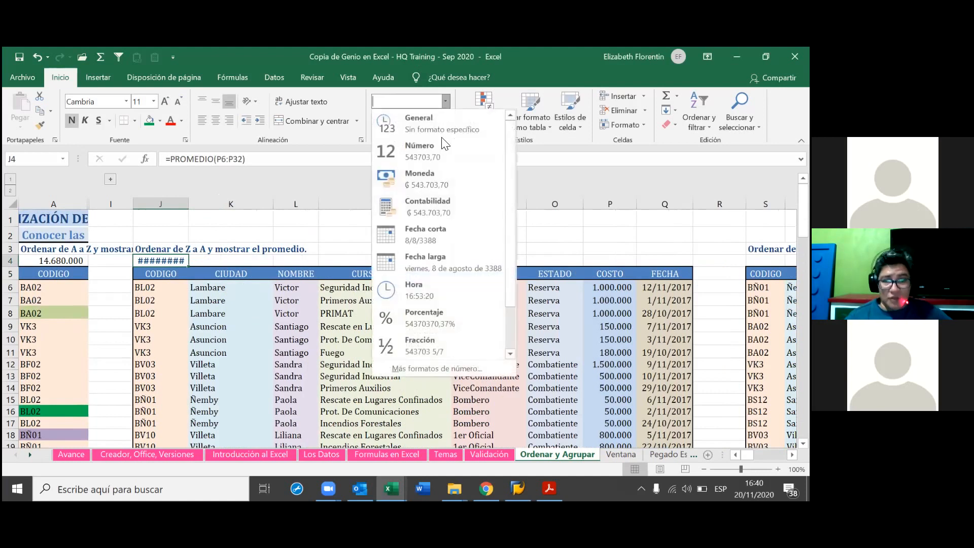
{"action": "left_click", "coordinate": [428, 152]}
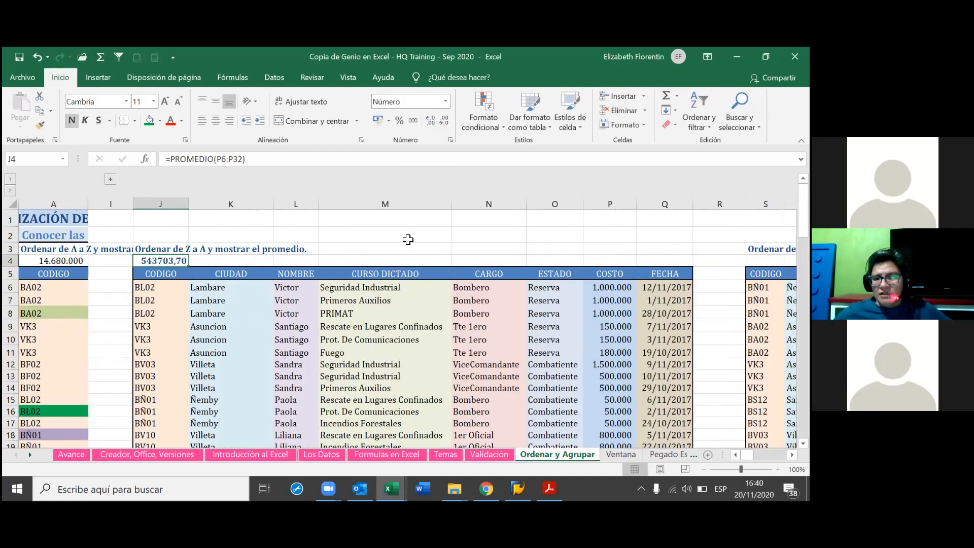
{"action": "left_click", "coordinate": [441, 121]}
{"action": "left_click", "coordinate": [441, 121]}
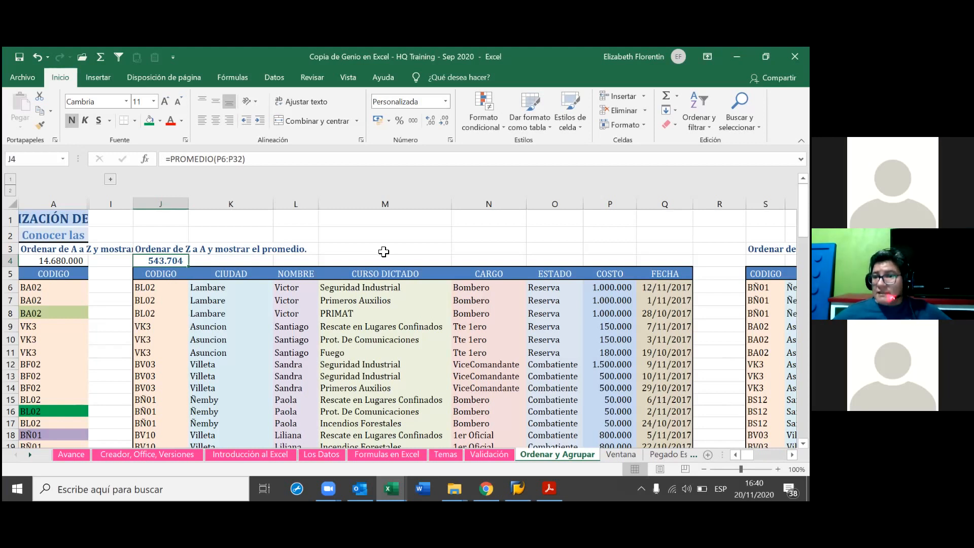
Select the COSTO values P6:P32 to check their average, count and sum.
{"action": "left_click_drag", "start_coordinate": [602, 289], "coordinate": [629, 403]}
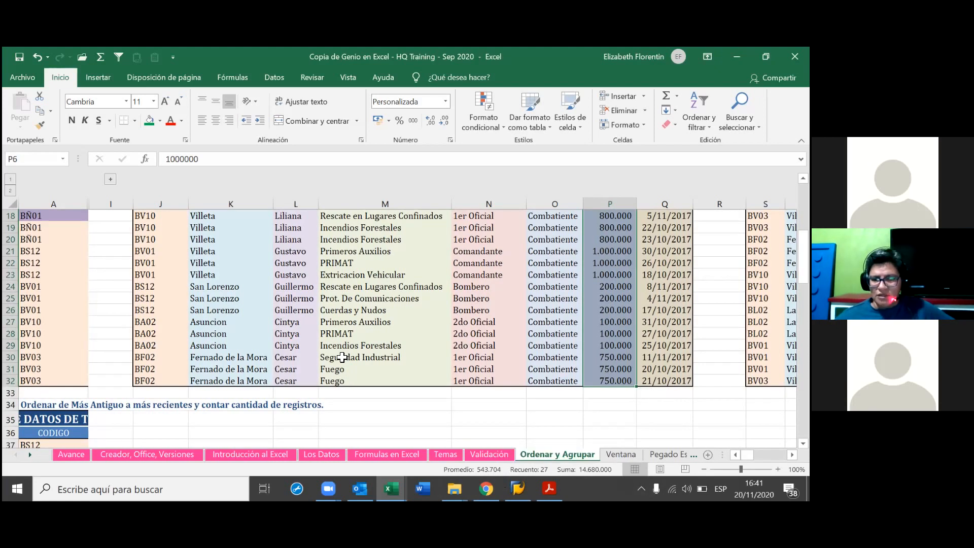
{"action": "scroll", "coordinate": [341, 355], "scroll_direction": "up", "scroll_amount": 3}
{"action": "scroll", "coordinate": [375, 344], "scroll_direction": "up", "scroll_amount": 3}
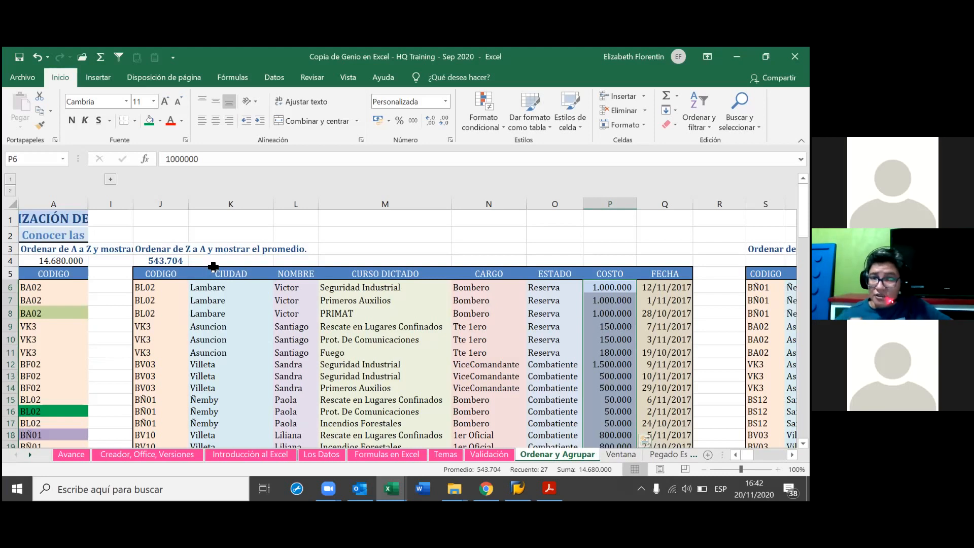
Calculate the average manually in K4 by dividing the total in A4 by 27, using =A4/27.
{"action": "left_click", "coordinate": [242, 258]}
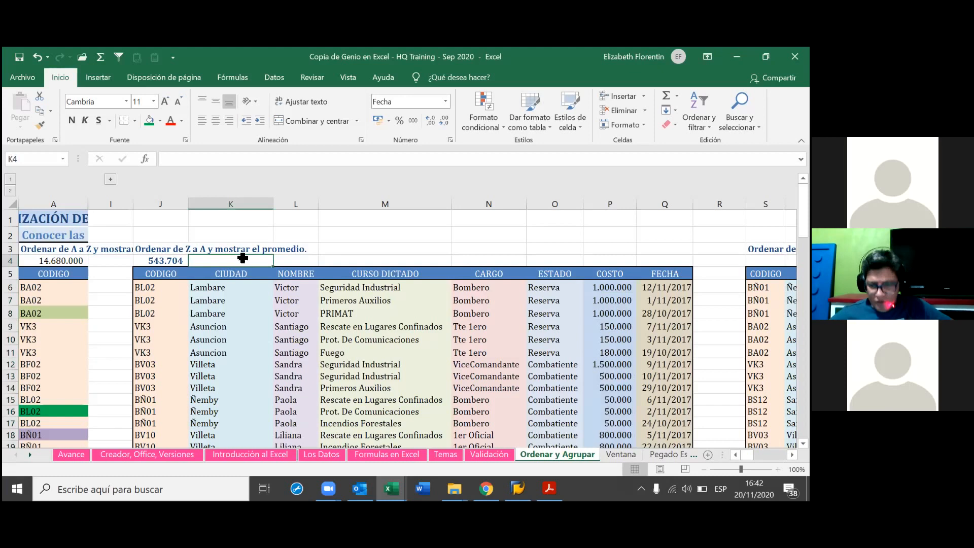
{"action": "type", "text": "="}
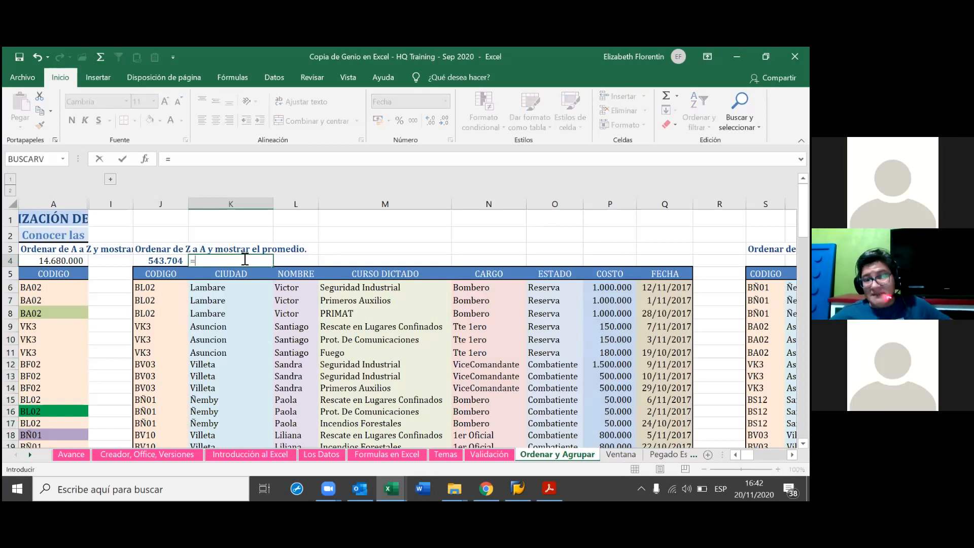
{"action": "left_click", "coordinate": [68, 262]}
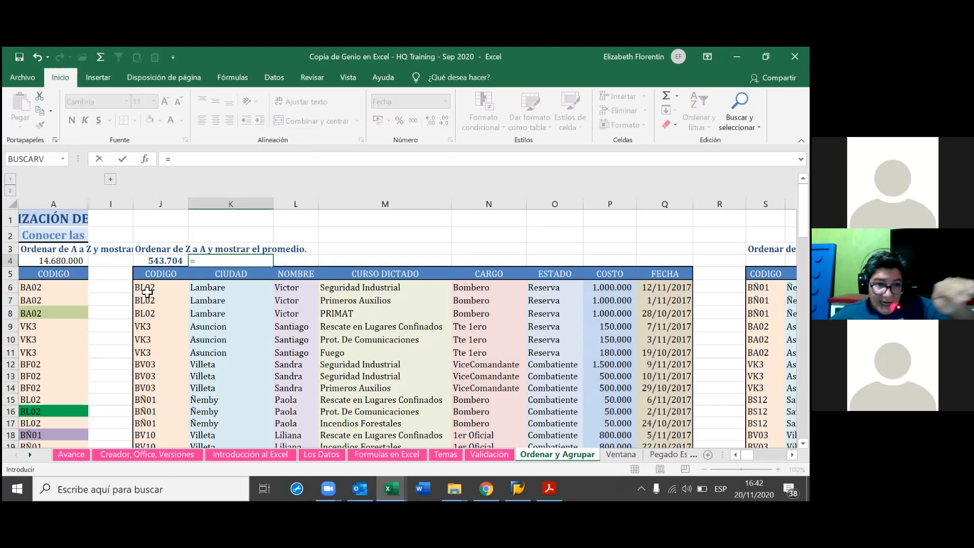
{"action": "type", "text": "/"}
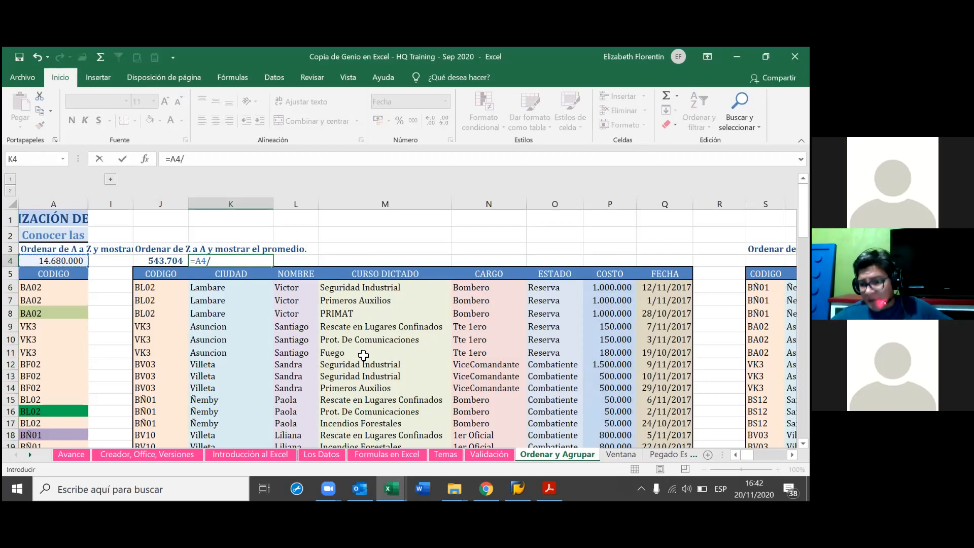
{"action": "type", "text": "27"}
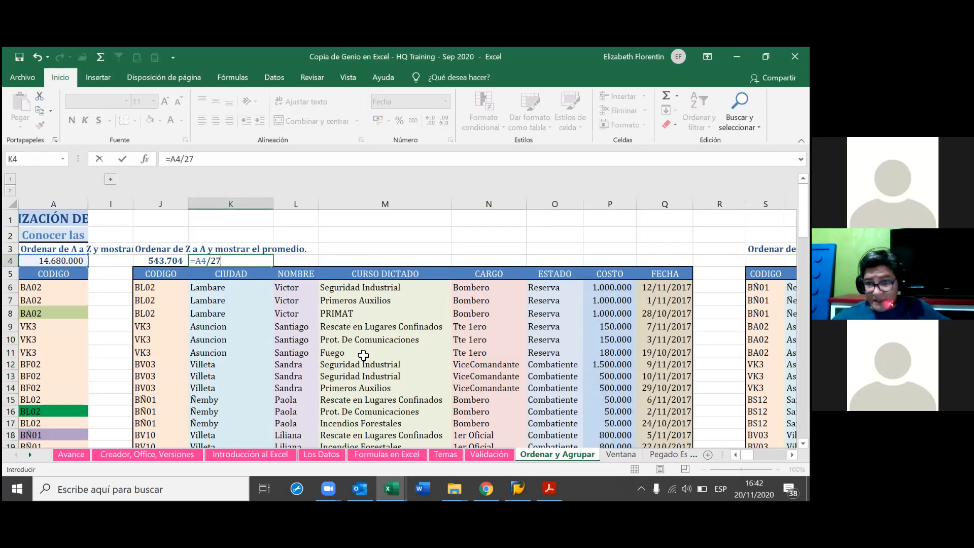
{"action": "key", "text": "Return"}
{"action": "key", "text": "Up"}
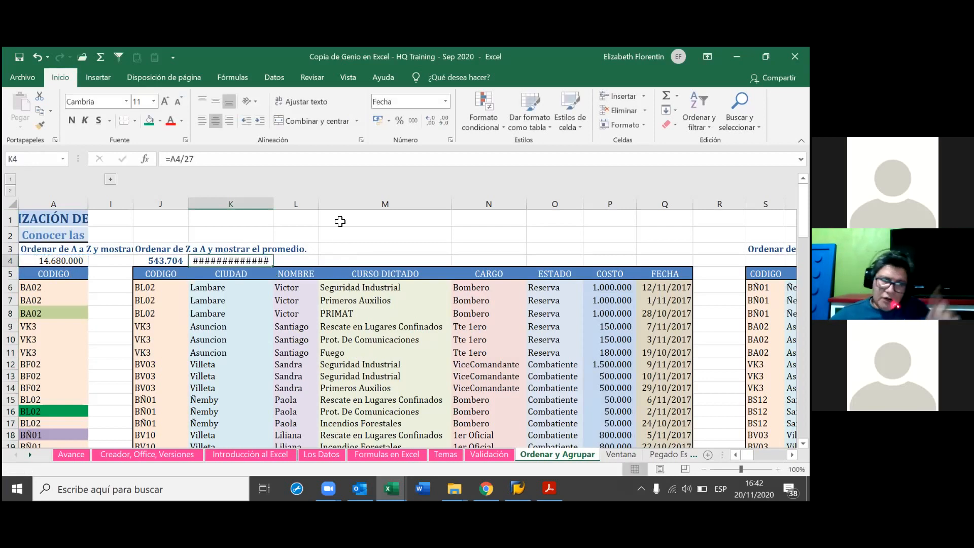
Apply the Número format to K4 and undo that format change.
{"action": "left_click", "coordinate": [446, 102]}
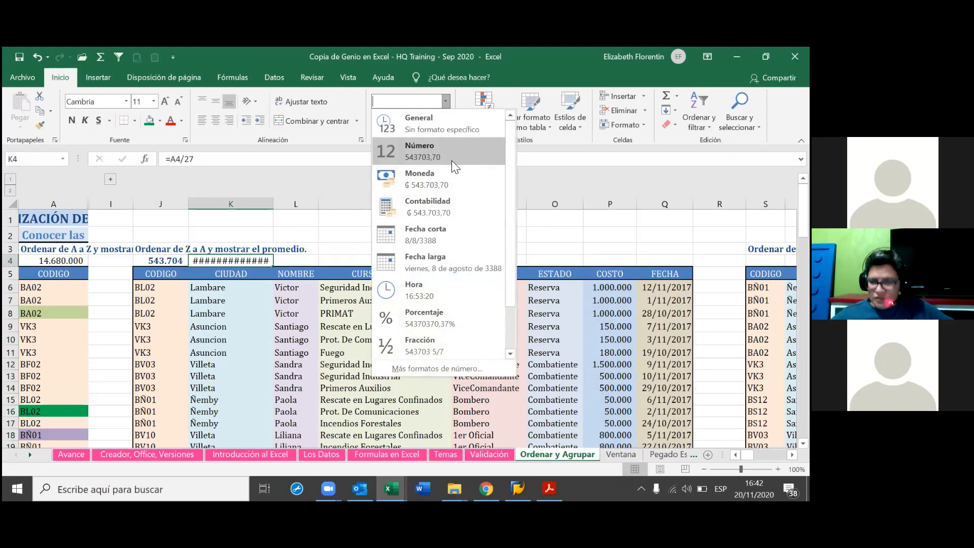
{"action": "left_click", "coordinate": [431, 152]}
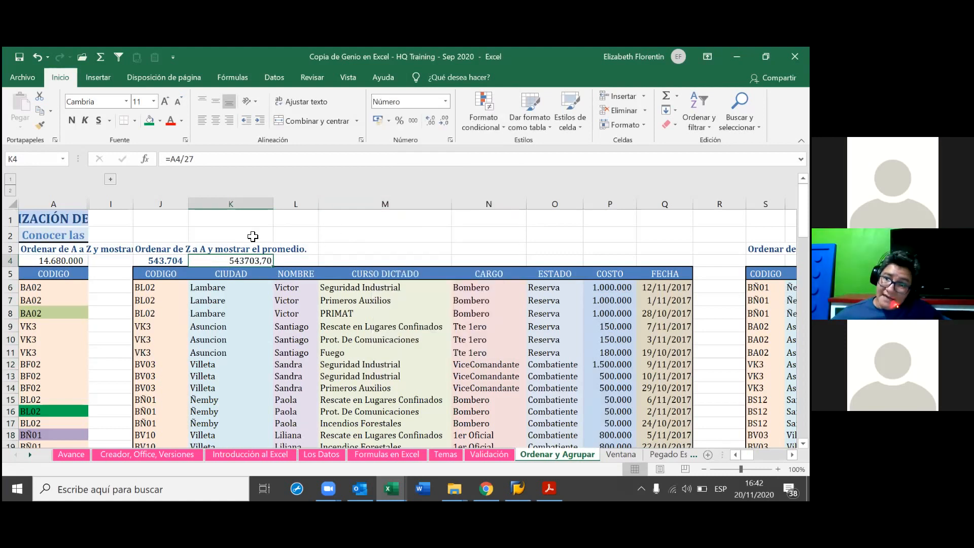
{"action": "left_click", "coordinate": [37, 57]}
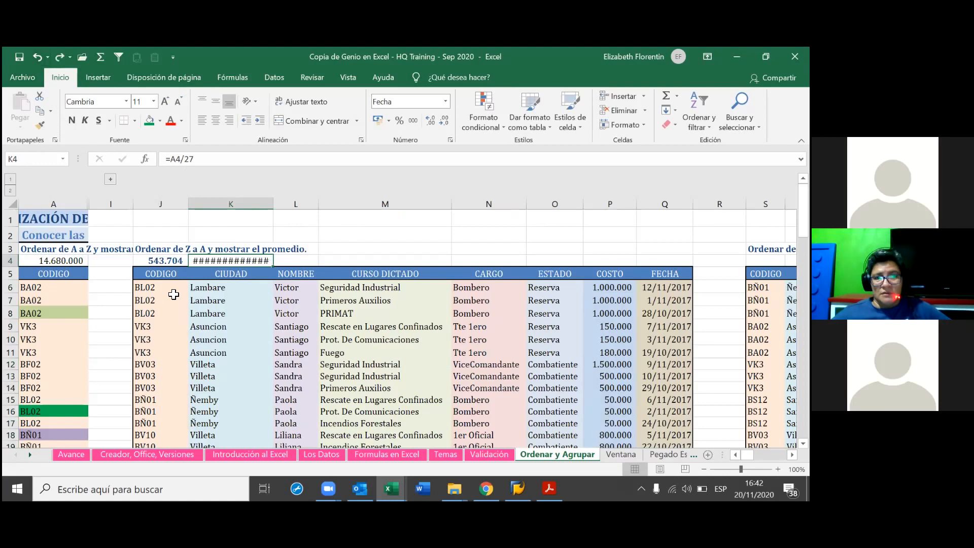
Copy the formatting of J4 onto K4 with the Format Painter.
{"action": "left_click", "coordinate": [177, 262]}
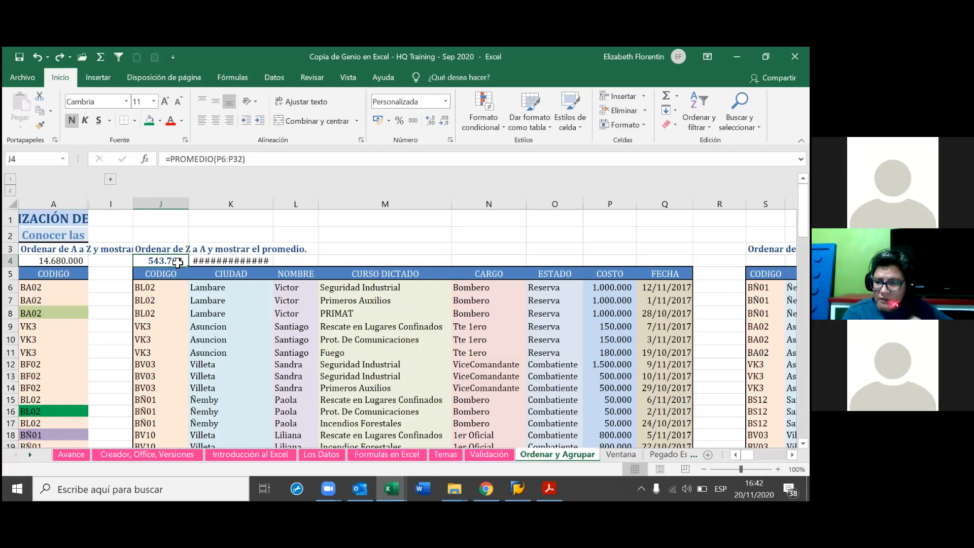
{"action": "left_click", "coordinate": [40, 125]}
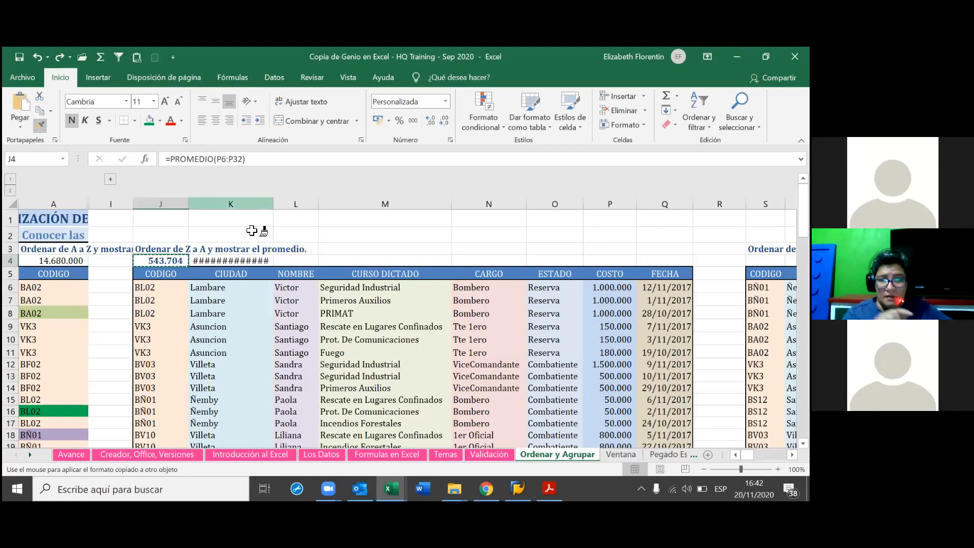
{"action": "left_click", "coordinate": [245, 261]}
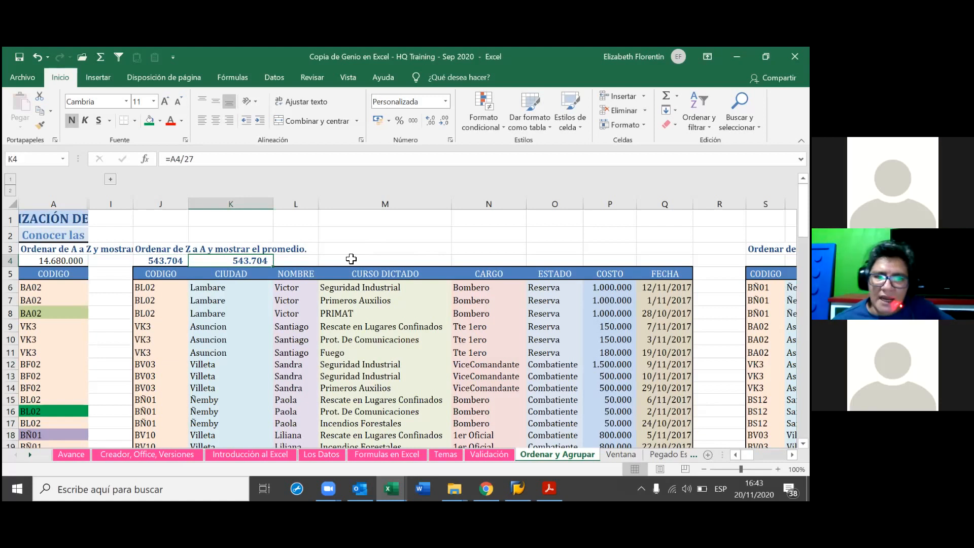
{"action": "left_click", "coordinate": [303, 259]}
{"action": "key", "text": "Left"}
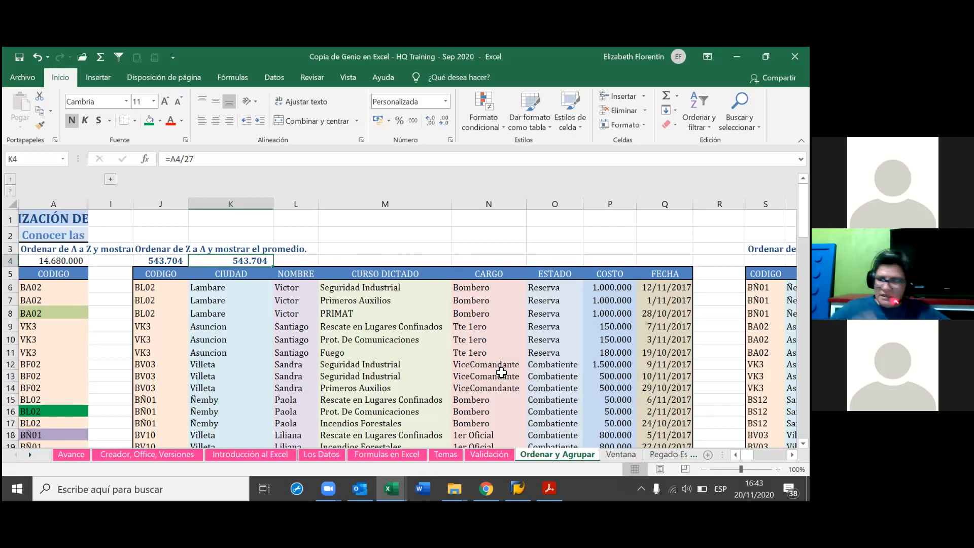
Move the =A4/27 formula from K4 to L4 and widen column L to fit its value.
{"action": "left_click", "coordinate": [303, 262]}
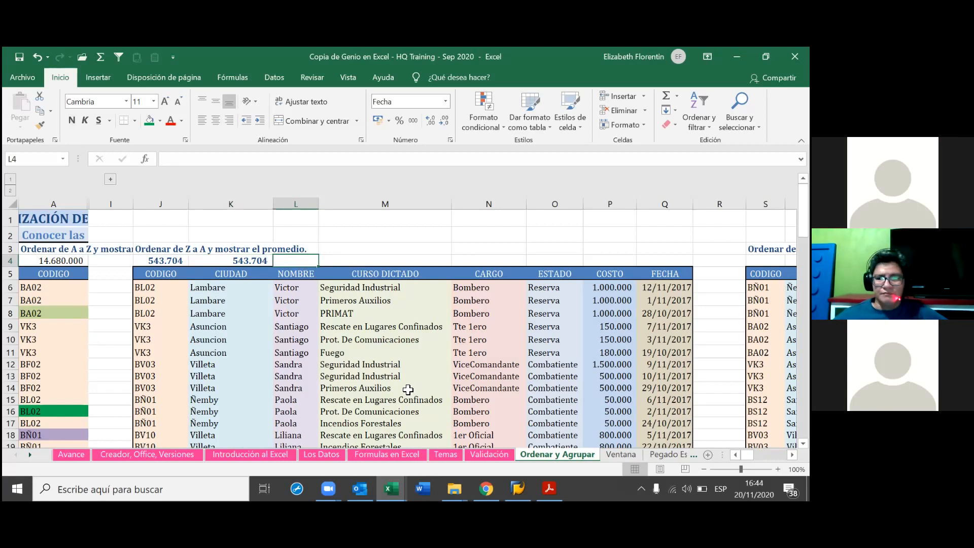
{"action": "left_click", "coordinate": [260, 260]}
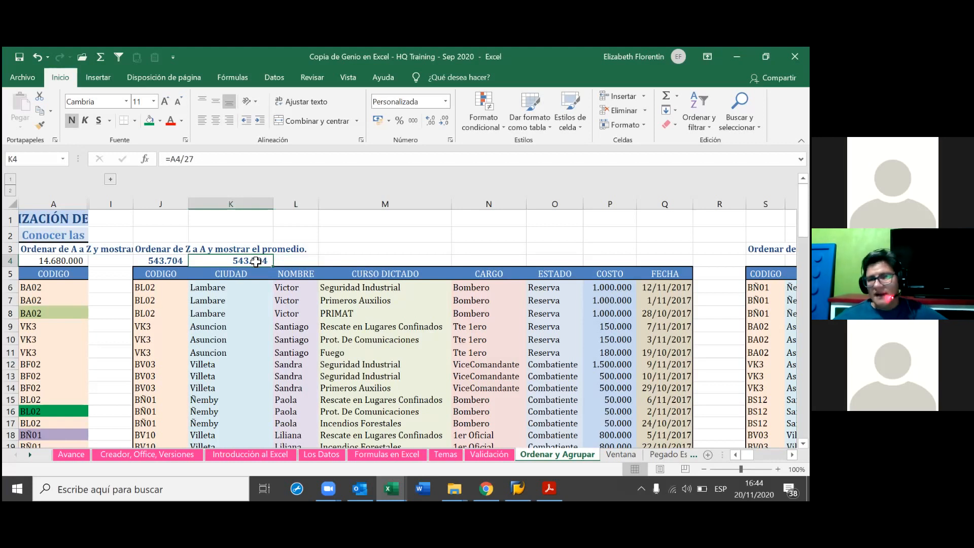
{"action": "key", "text": "ctrl+c"}
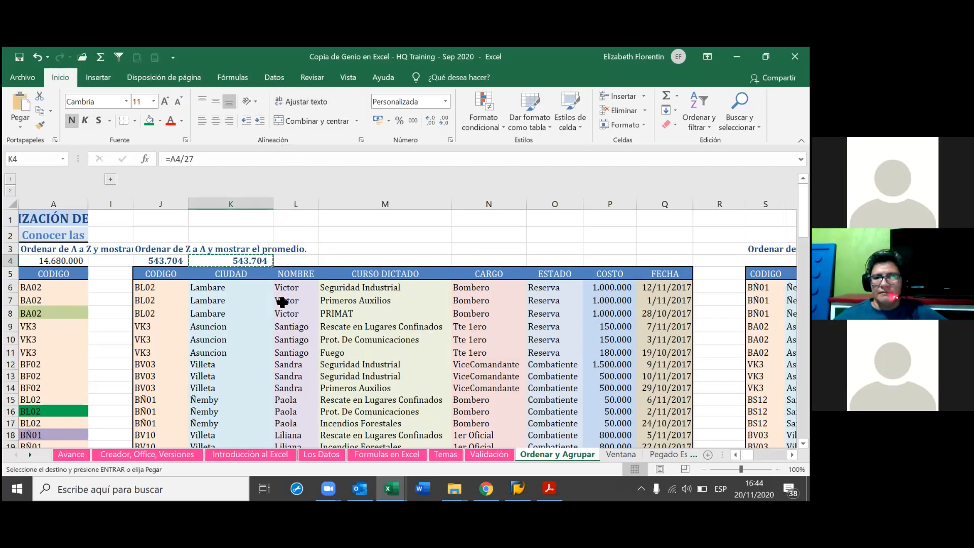
{"action": "left_click", "coordinate": [304, 259]}
{"action": "key", "text": "ctrl+v"}
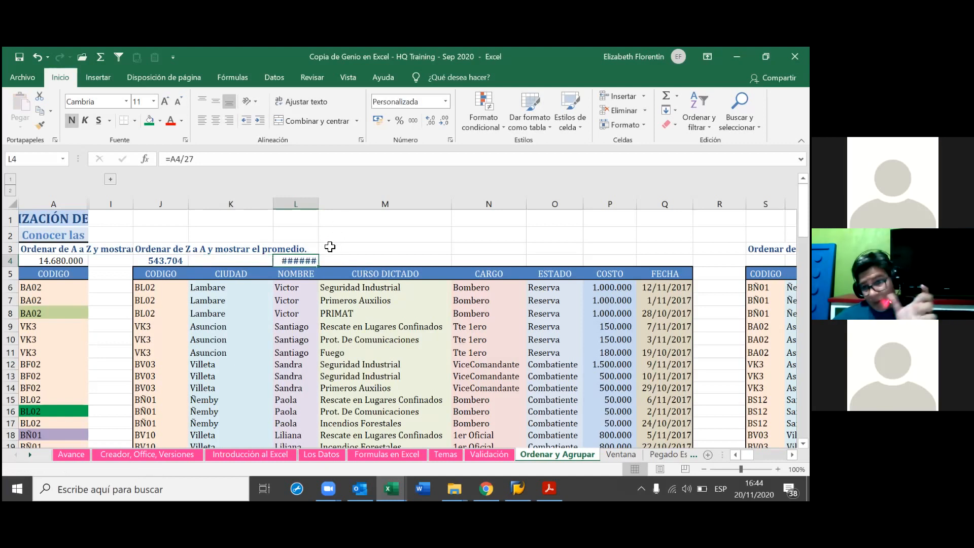
{"action": "left_click_drag", "start_coordinate": [320, 203], "coordinate": [331, 204]}
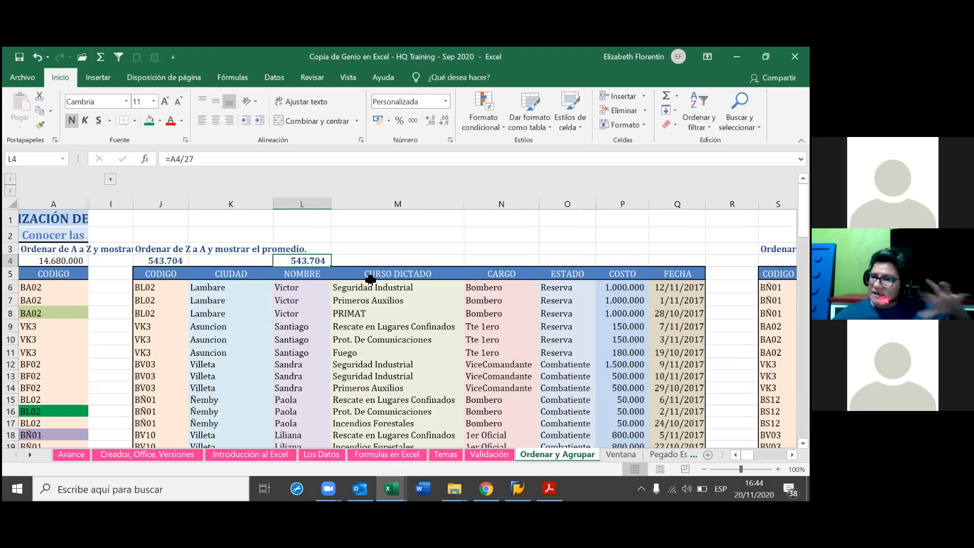
Enter the label PROMEDIO in K4 beside the second table's average.
{"action": "left_click", "coordinate": [220, 261]}
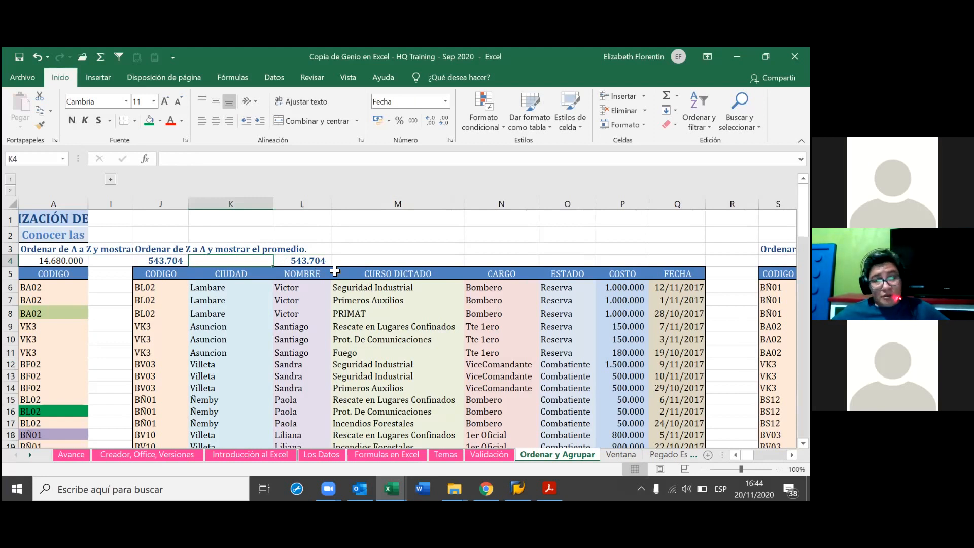
{"action": "type", "text": "PROMEDIO"}
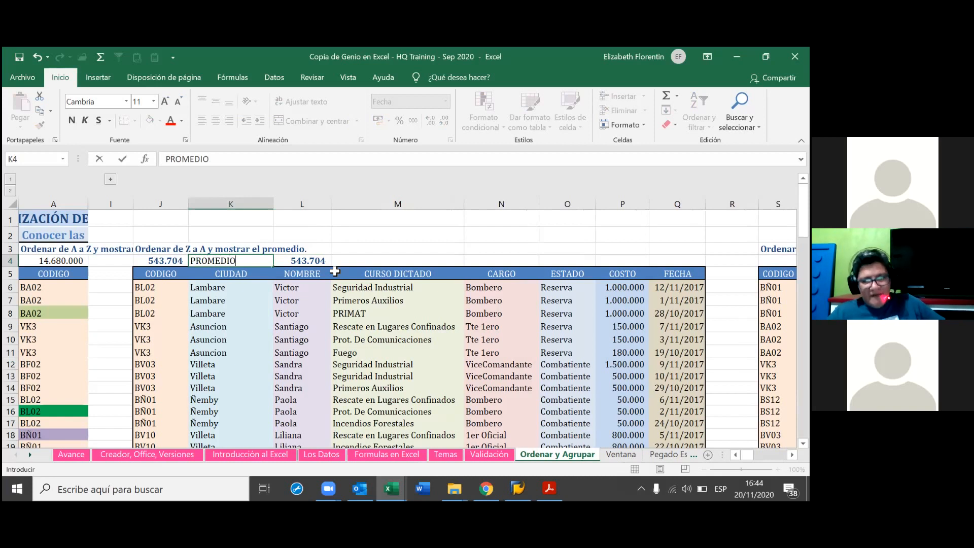
{"action": "left_click", "coordinate": [410, 264]}
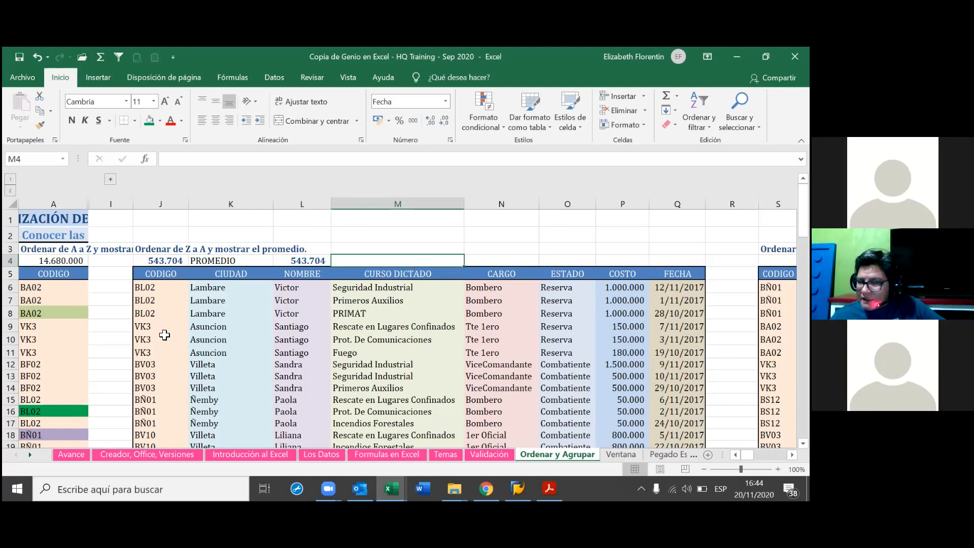
{"action": "left_click", "coordinate": [53, 313]}
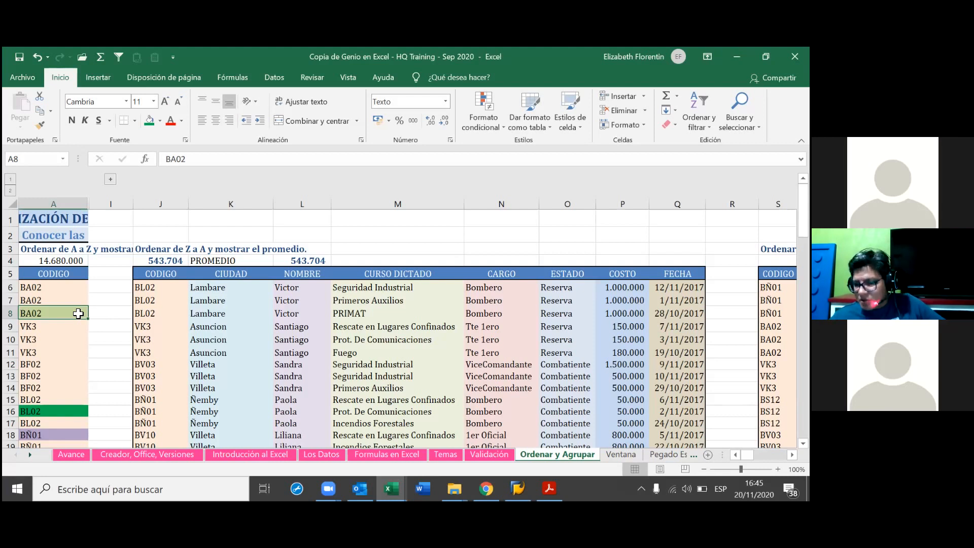
{"action": "key", "text": "Up"}
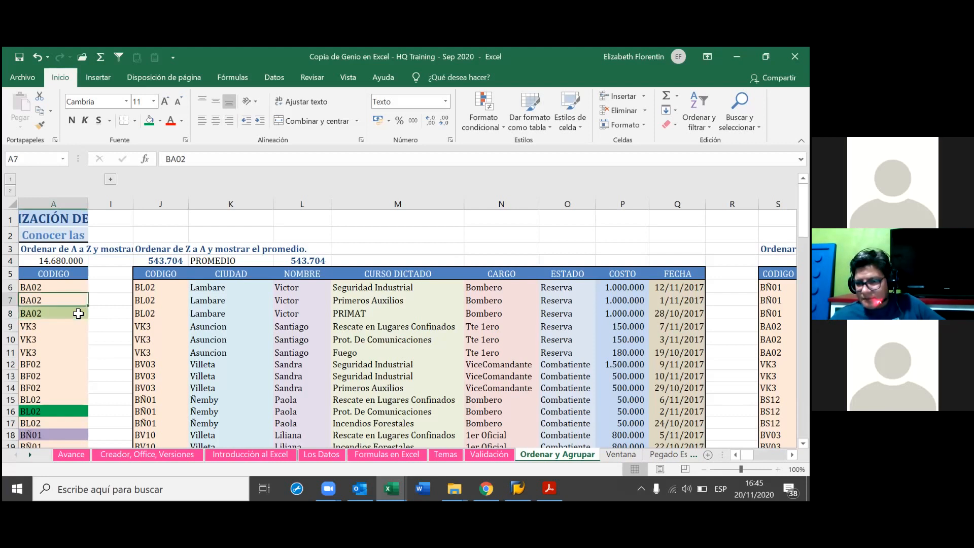
{"action": "key", "text": "Up"}
{"action": "key", "text": "Up"}
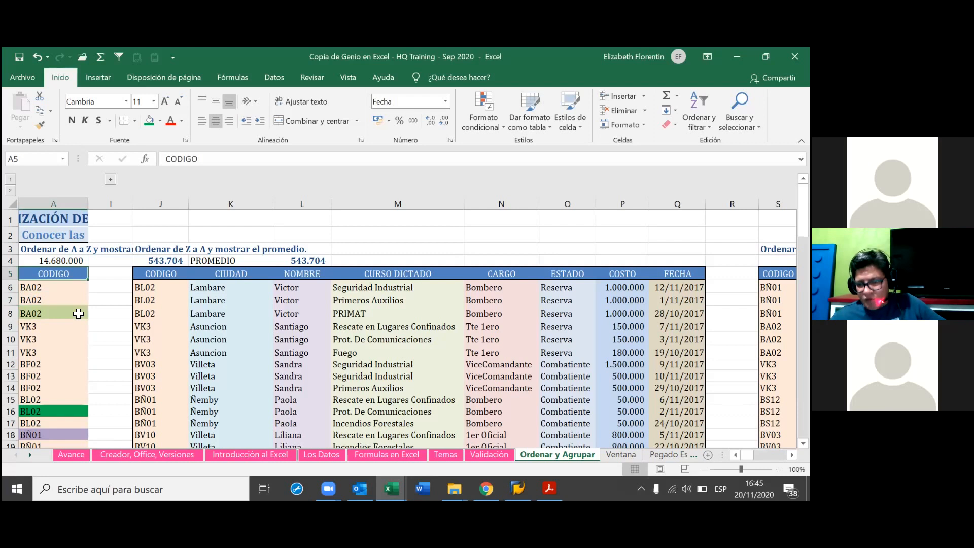
{"action": "key", "text": "Right"}
{"action": "key", "text": "Up"}
{"action": "key", "text": "Up"}
{"action": "key", "text": "Up"}
{"action": "key", "text": "Up"}
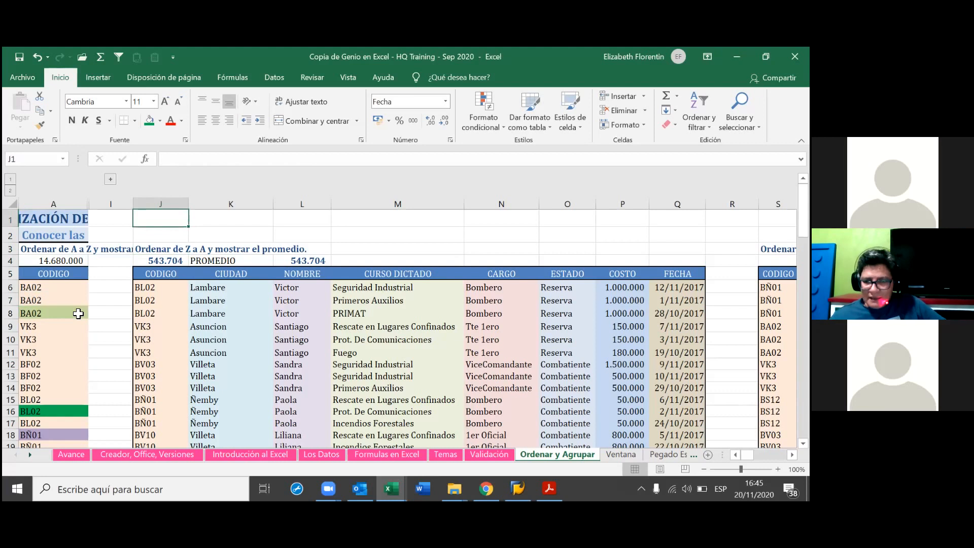
{"action": "key", "text": "Right"}
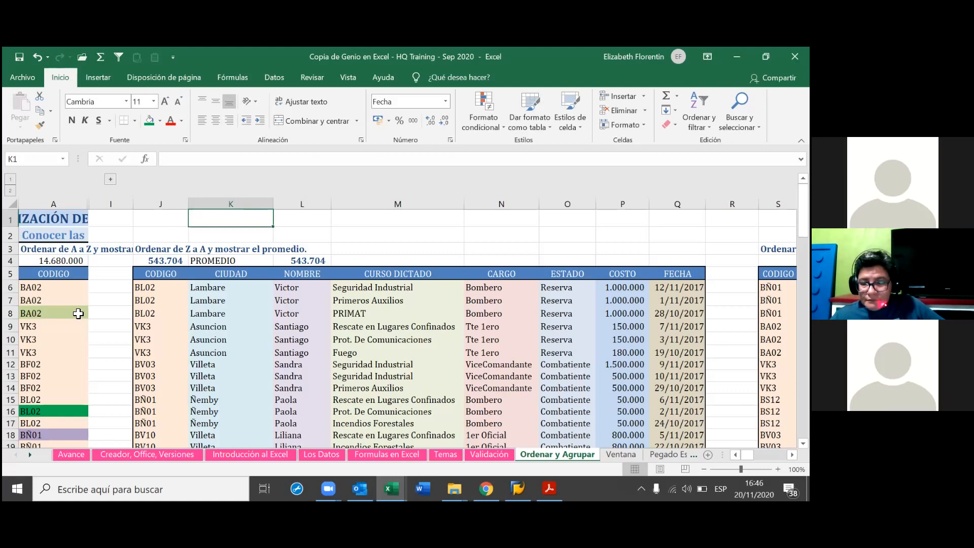
{"action": "key", "text": "Down"}
{"action": "key", "text": "Down"}
{"action": "key", "text": "Down"}
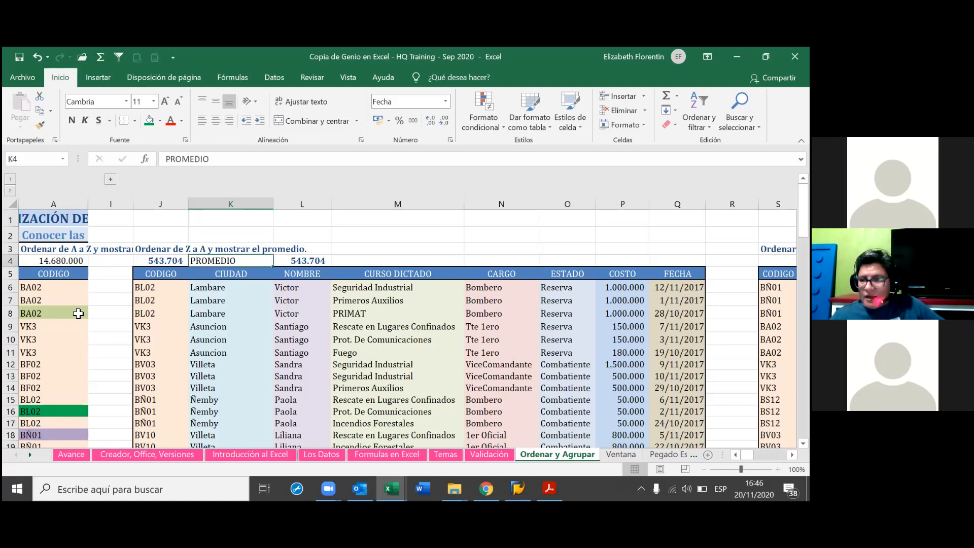
{"action": "key", "text": "Up"}
{"action": "key", "text": "Up"}
{"action": "key", "text": "Up"}
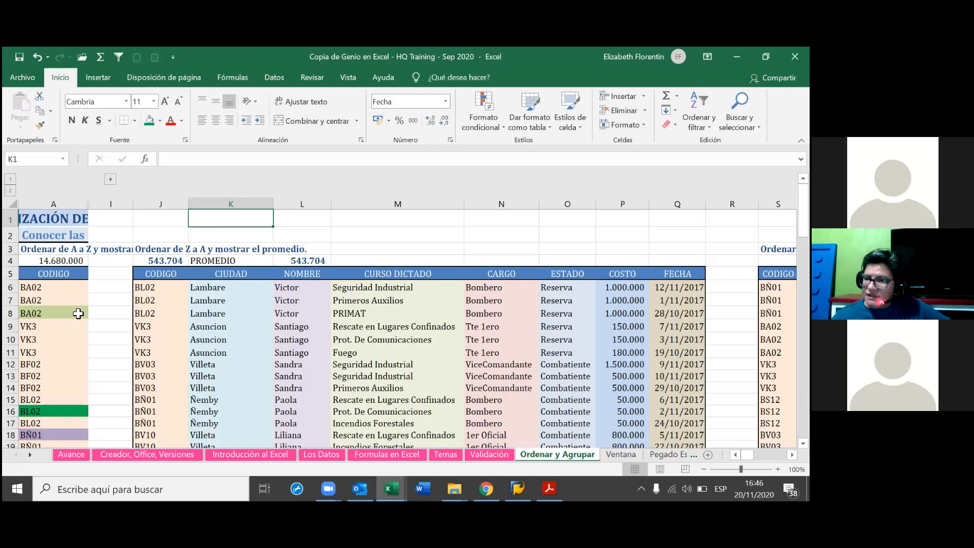
Extend a selection down column K starting from K1, past the second table's rows, and release it by selecting K9.
{"action": "key", "text": "ctrl+shift+Down"}
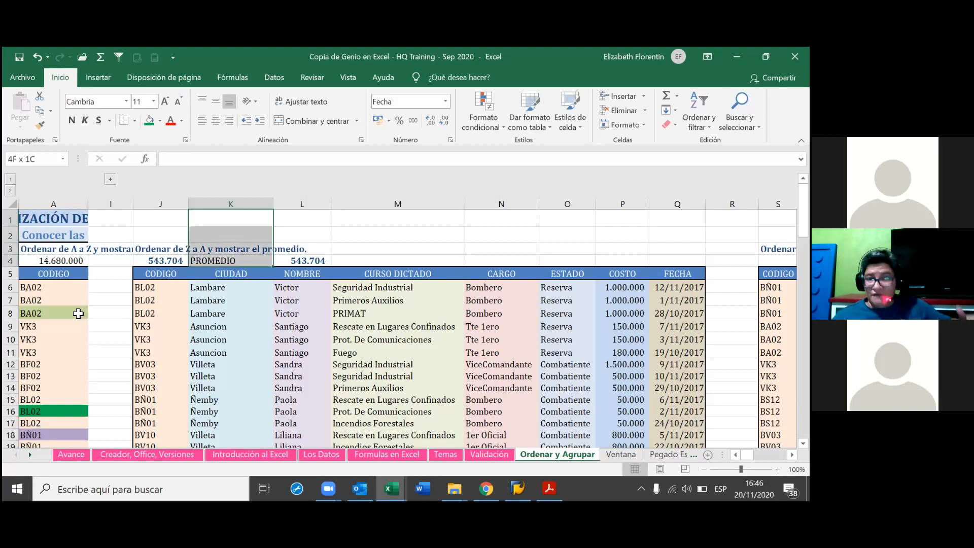
{"action": "key", "text": "shift+Down"}
{"action": "key", "text": "shift+Down"}
{"action": "key", "text": "shift+Down"}
{"action": "key", "text": "shift+Down"}
{"action": "key", "text": "shift+Down"}
{"action": "key", "text": "shift+Down"}
{"action": "key", "text": "shift+Down"}
{"action": "key", "text": "shift+Down"}
{"action": "key", "text": "shift+Down"}
{"action": "key", "text": "shift+Down"}
{"action": "key", "text": "shift+Down"}
{"action": "key", "text": "shift+Down"}
{"action": "key", "text": "shift+Down"}
{"action": "key", "text": "shift+Down"}
{"action": "key", "text": "shift+Down"}
{"action": "key", "text": "shift+Down"}
{"action": "key", "text": "shift+Down"}
{"action": "key", "text": "shift+Down"}
{"action": "key", "text": "shift+Down"}
{"action": "key", "text": "shift+Down"}
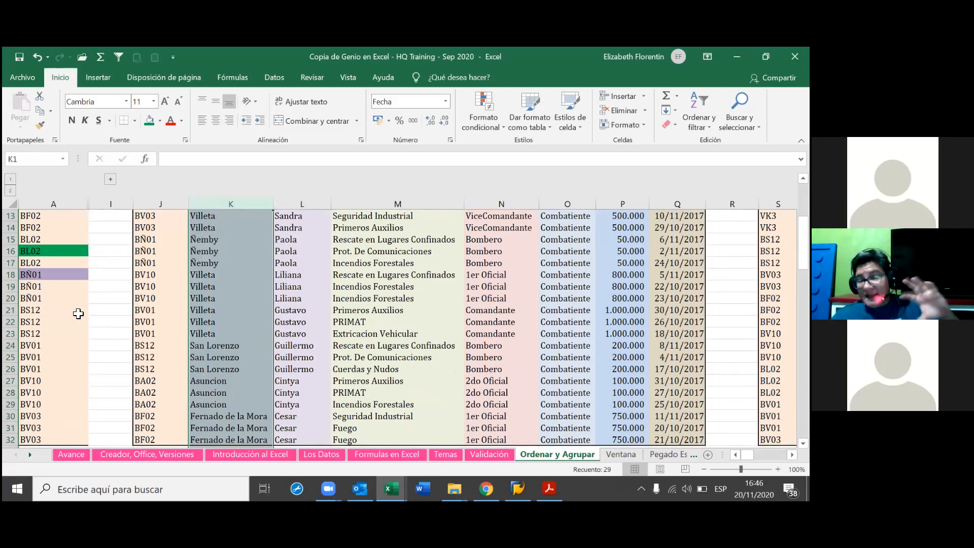
{"action": "scroll", "coordinate": [78, 313], "scroll_direction": "down", "scroll_amount": 16}
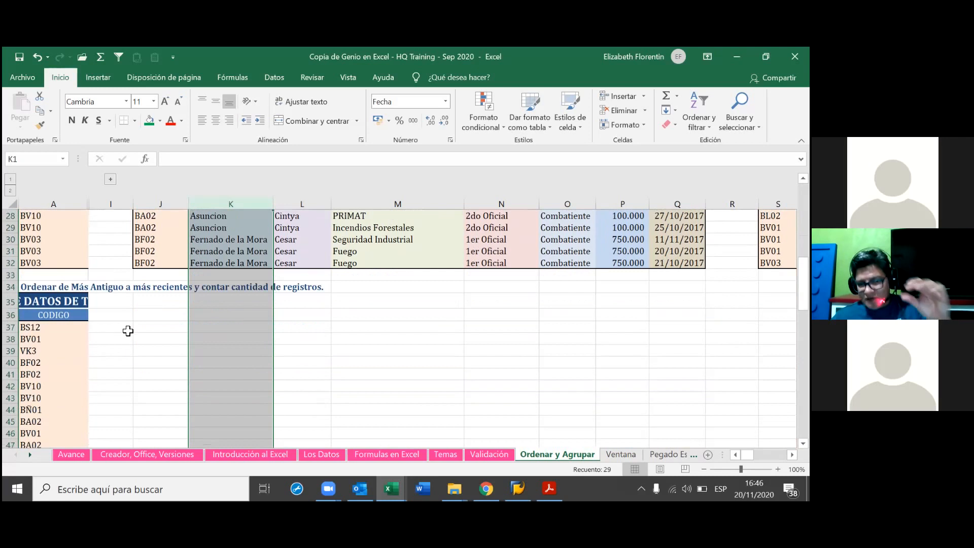
{"action": "scroll", "coordinate": [243, 330], "scroll_direction": "up", "scroll_amount": 13}
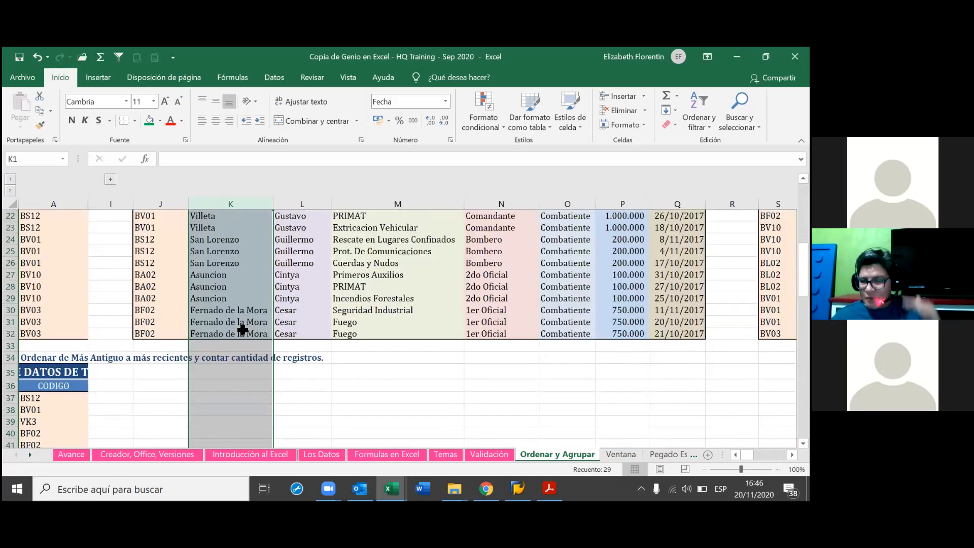
{"action": "scroll", "coordinate": [242, 330], "scroll_direction": "up", "scroll_amount": 7}
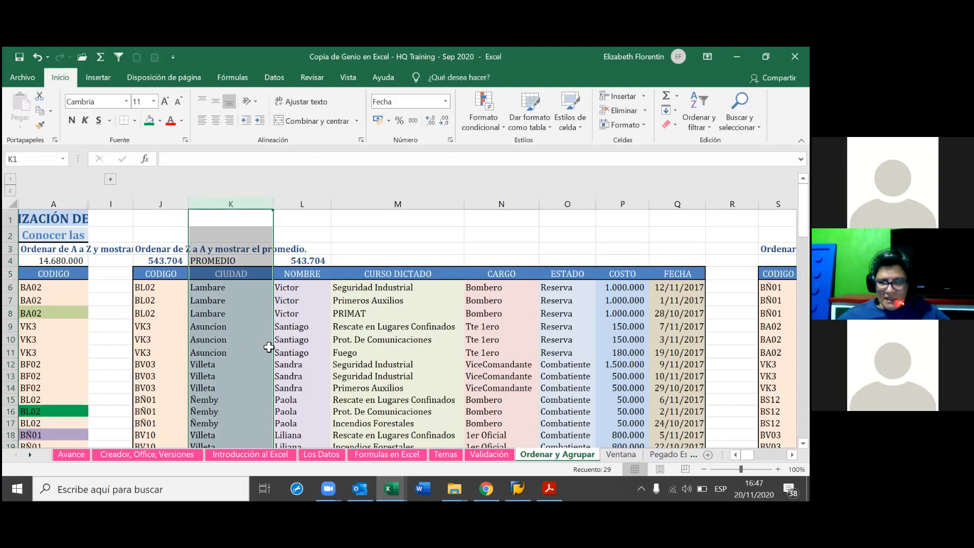
{"action": "left_click", "coordinate": [226, 332]}
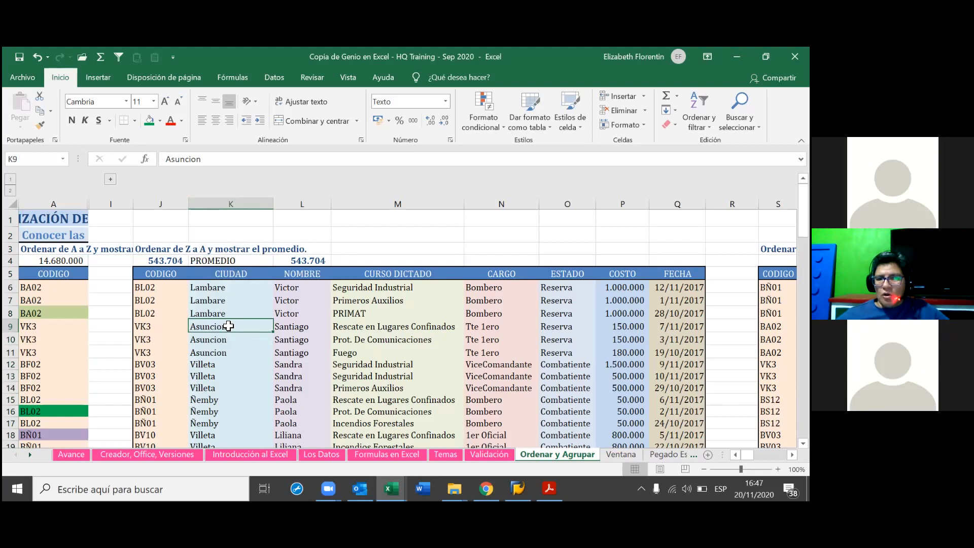
Switch to the Inventario Hidrovia workbook and close it to return to the training workbook.
{"action": "key", "text": "alt+Tab"}
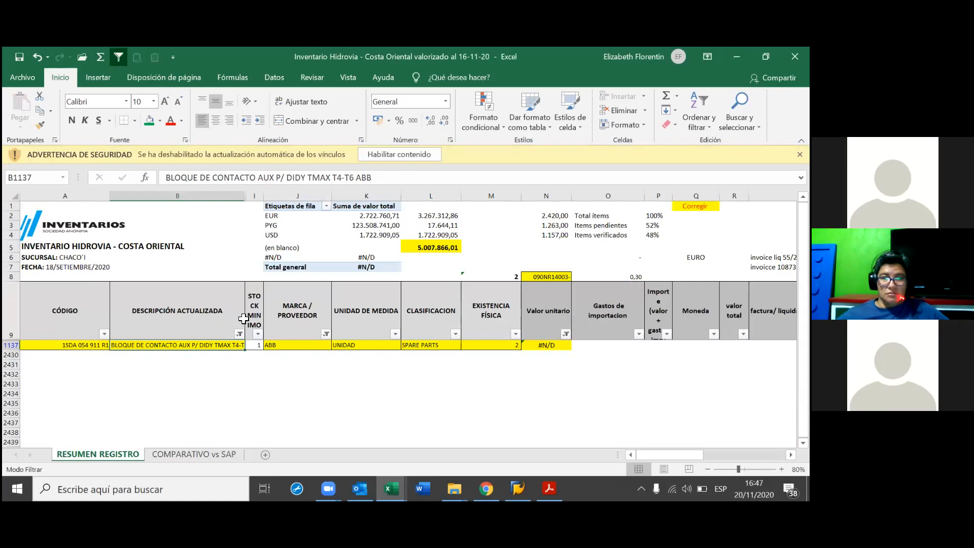
{"action": "key", "text": "Right"}
{"action": "left_click", "coordinate": [795, 56]}
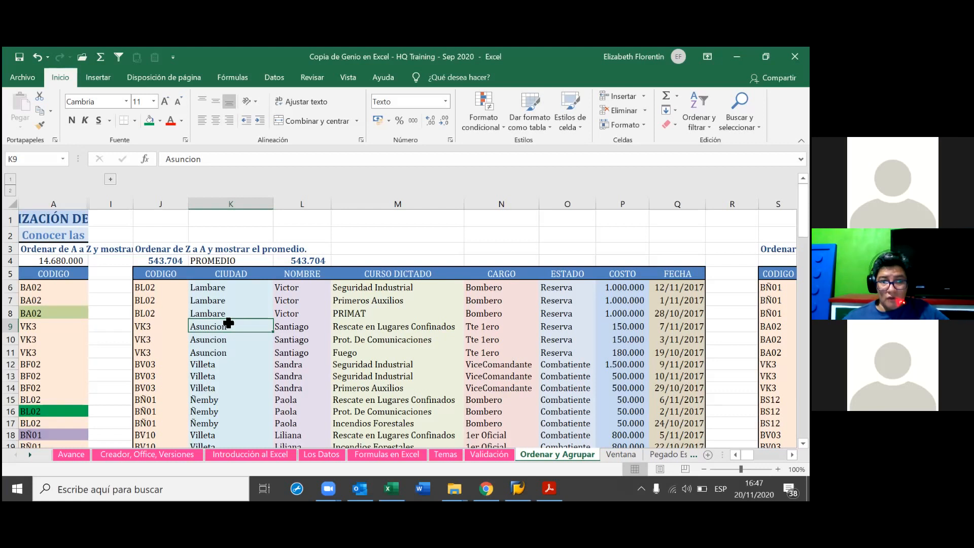
Group the second table's columns K through Q and collapse the group, leaving only the CODIGO column J showing.
{"action": "key", "text": "ctrl+space"}
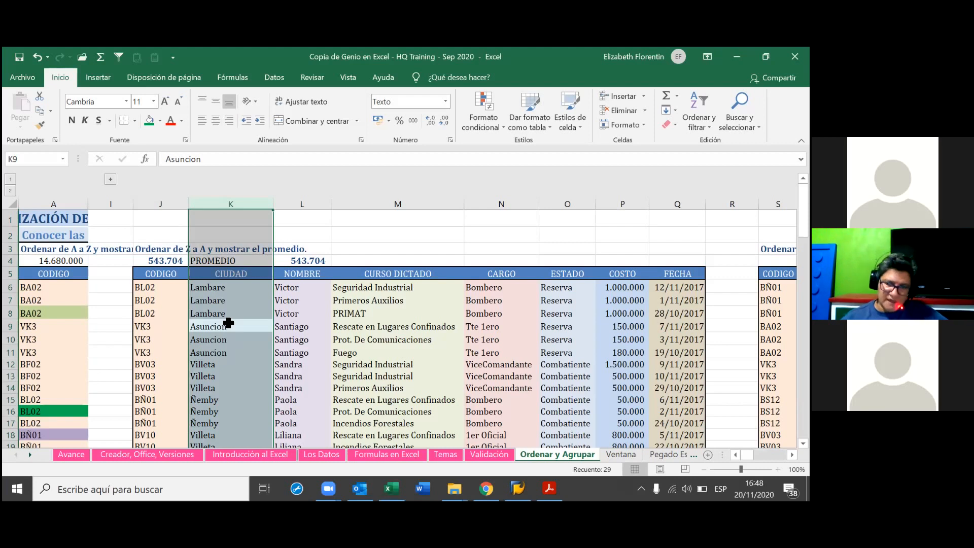
{"action": "key", "text": "shift+Right"}
{"action": "key", "text": "shift+Right"}
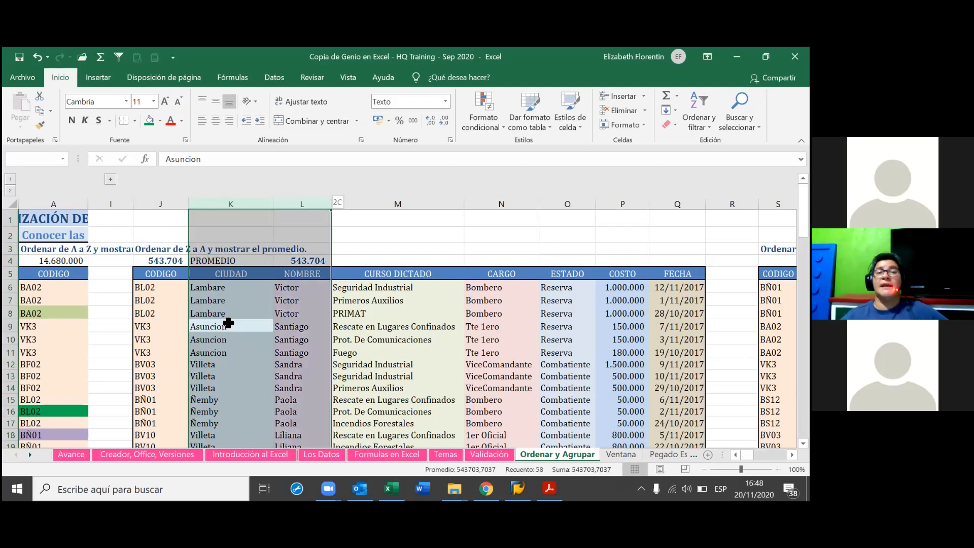
{"action": "key", "text": "shift+Right"}
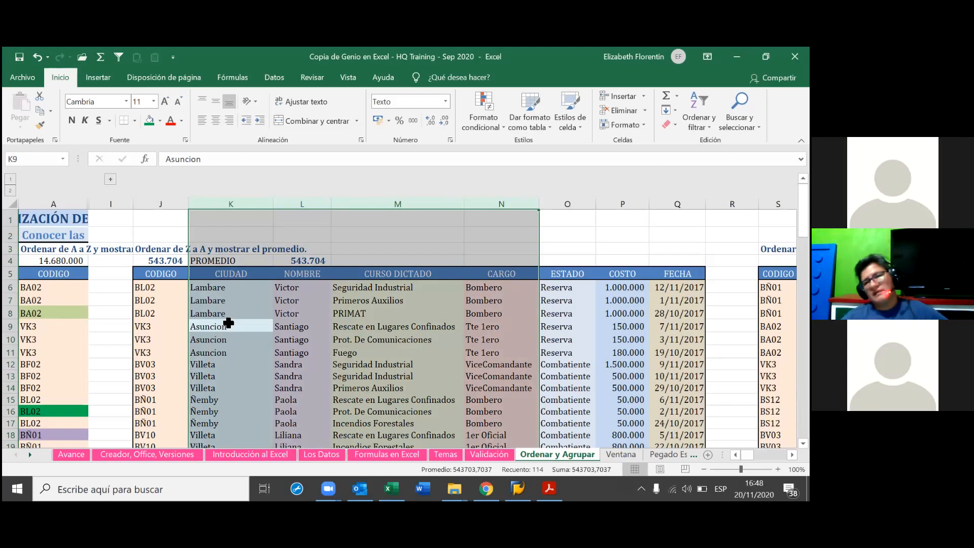
{"action": "key", "text": "shift+Right"}
{"action": "key", "text": "shift+Right"}
{"action": "key", "text": "shift+Right"}
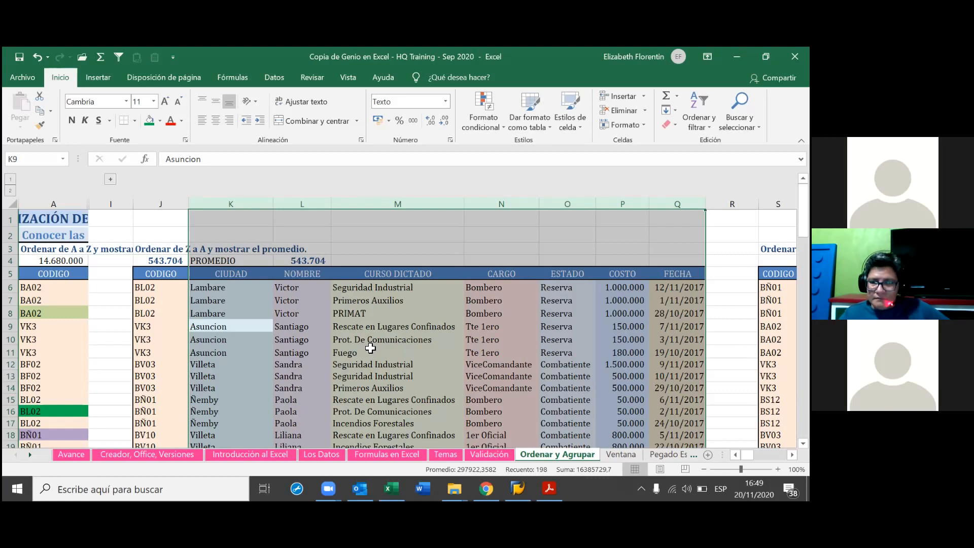
{"action": "key", "text": "alt"}
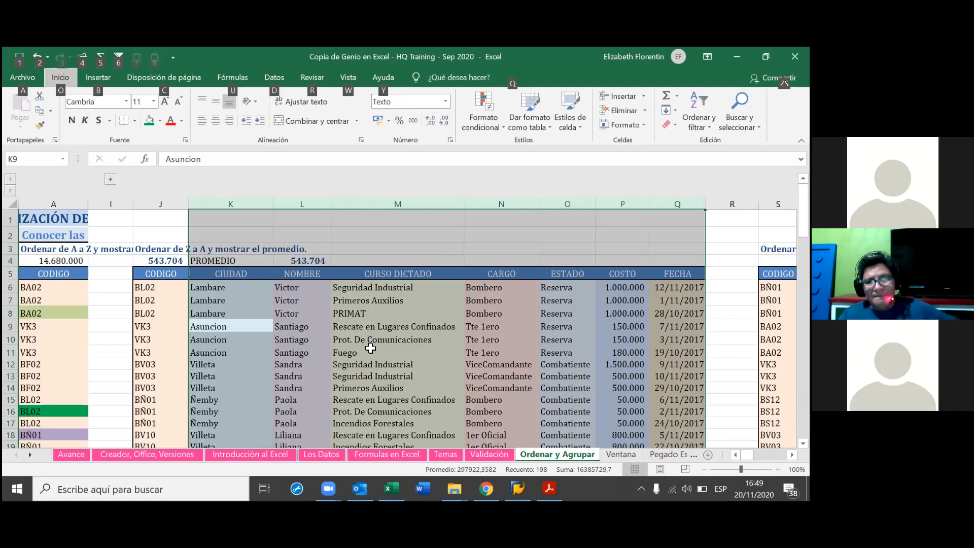
{"action": "key", "text": "d"}
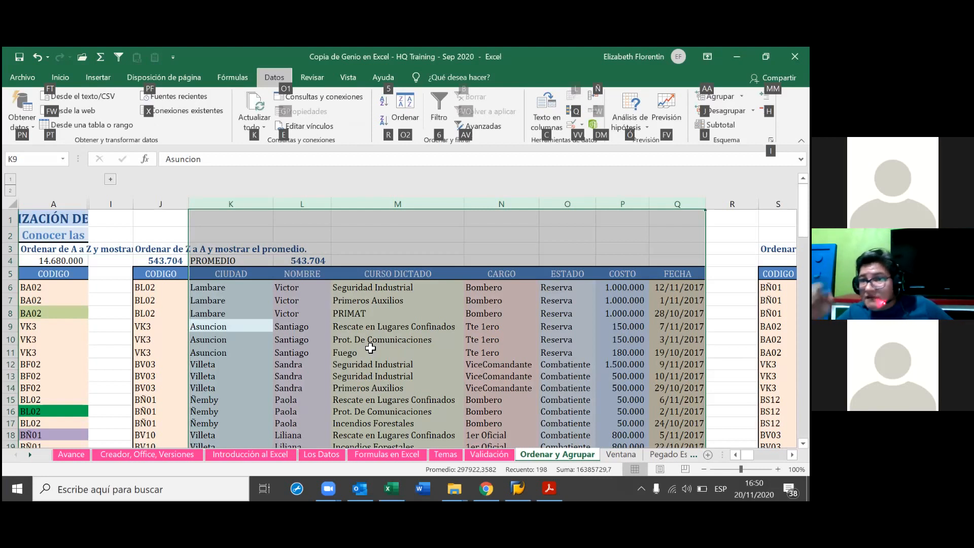
{"action": "key", "text": "a"}
{"action": "key", "text": "a"}
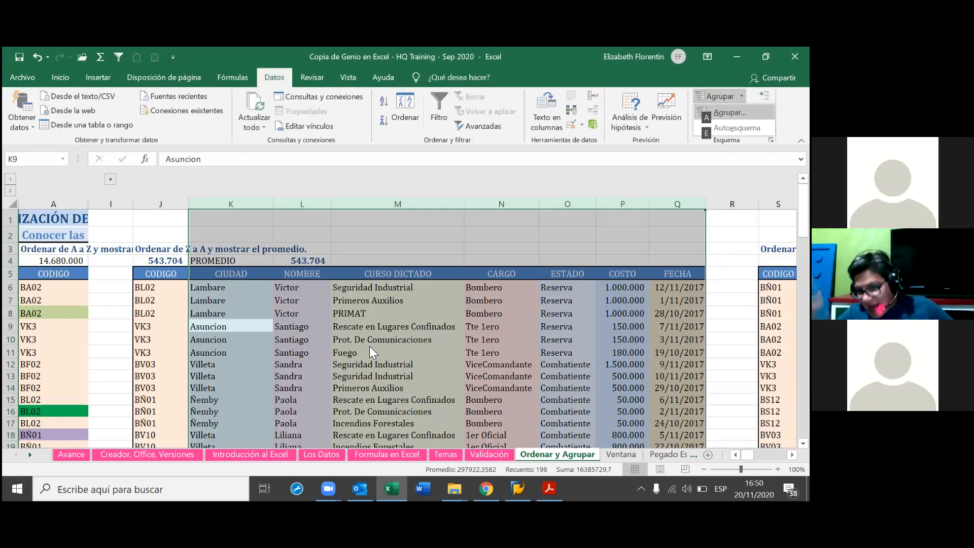
{"action": "key", "text": "a"}
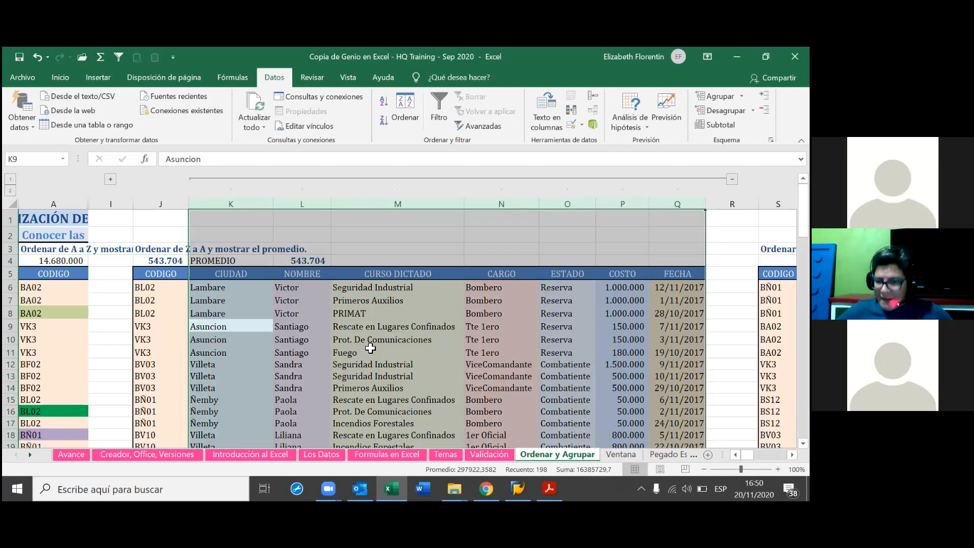
{"action": "key", "text": "alt"}
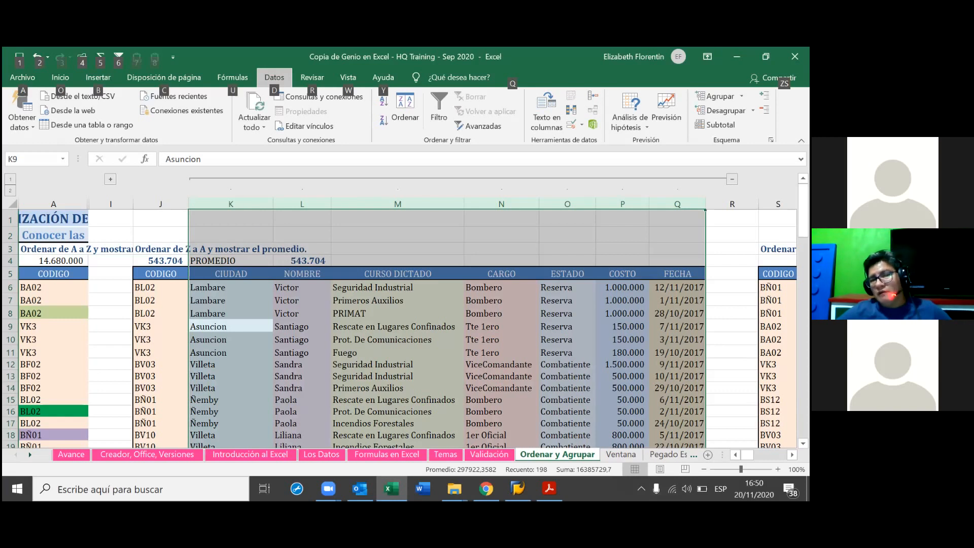
{"action": "left_click", "coordinate": [732, 179]}
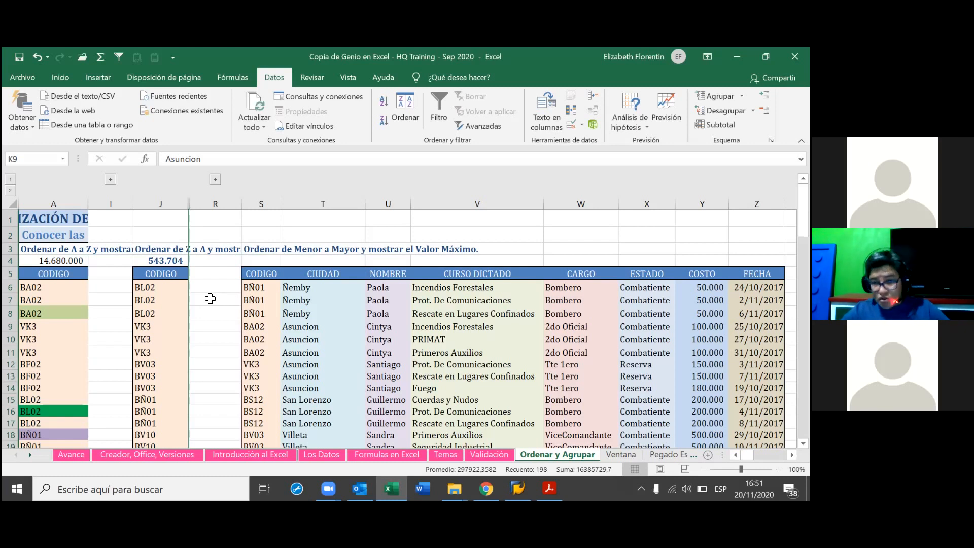
Expand all column groups to review the first two tables and collapse them again to outline level 1.
{"action": "left_click", "coordinate": [11, 191]}
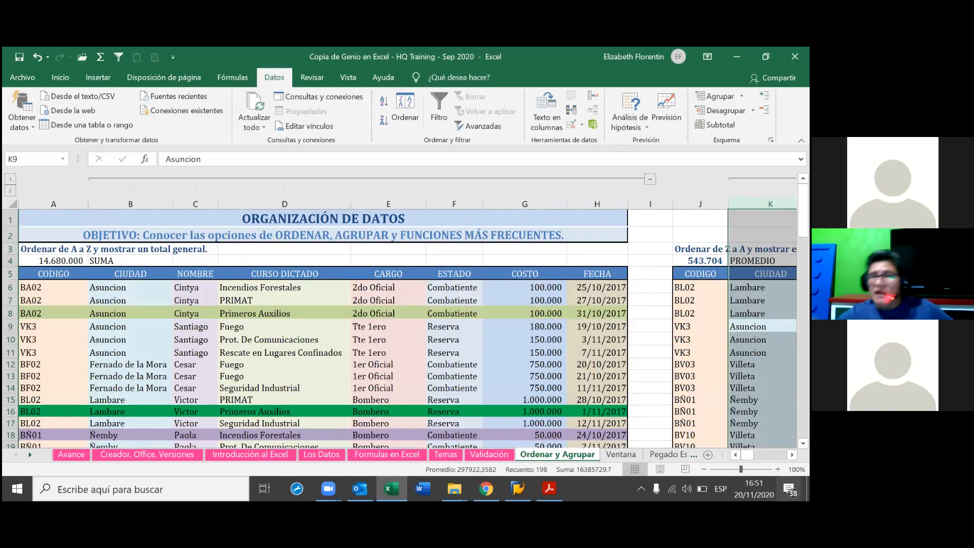
{"action": "scroll", "coordinate": [405, 324], "scroll_direction": "right", "scroll_amount": 1}
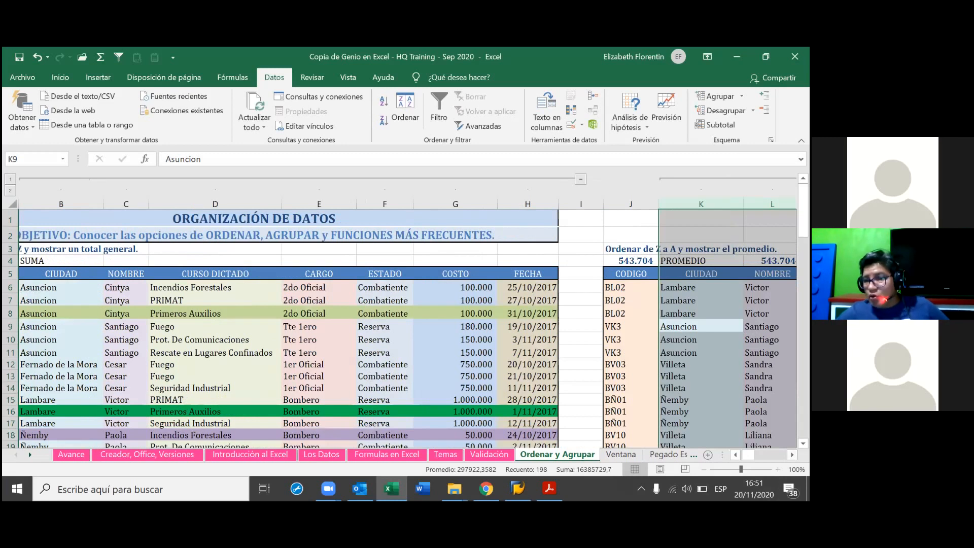
{"action": "scroll", "coordinate": [405, 325], "scroll_direction": "right", "scroll_amount": 5}
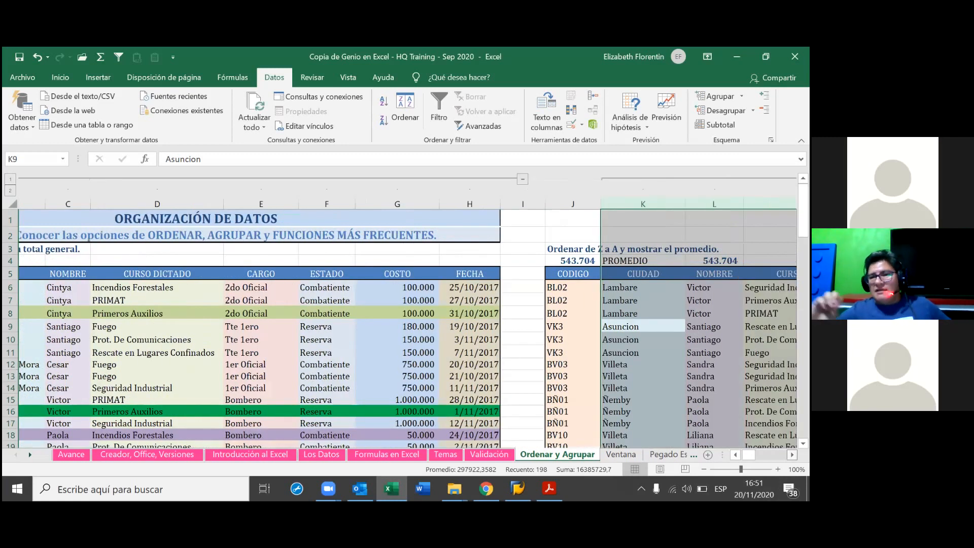
{"action": "scroll", "coordinate": [405, 325], "scroll_direction": "right", "scroll_amount": 1}
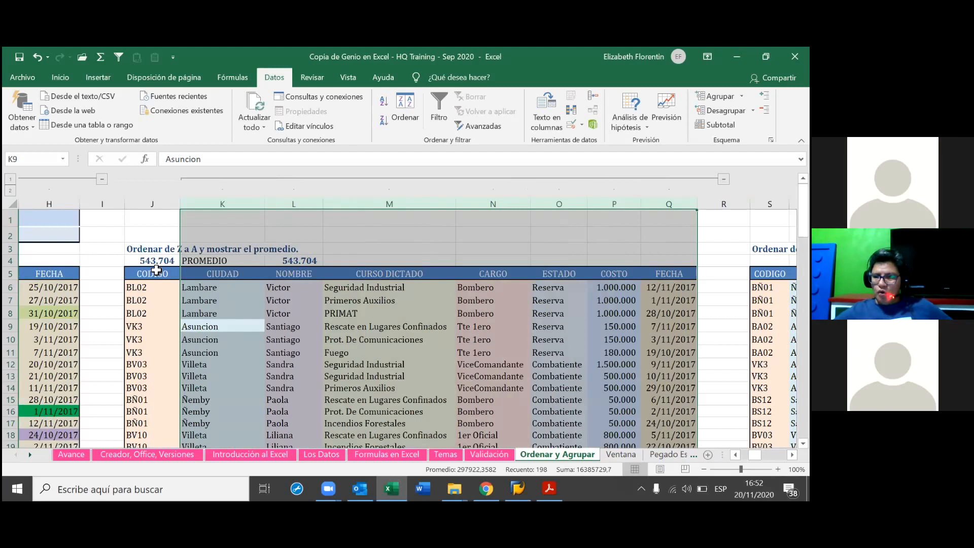
{"action": "left_click", "coordinate": [13, 179]}
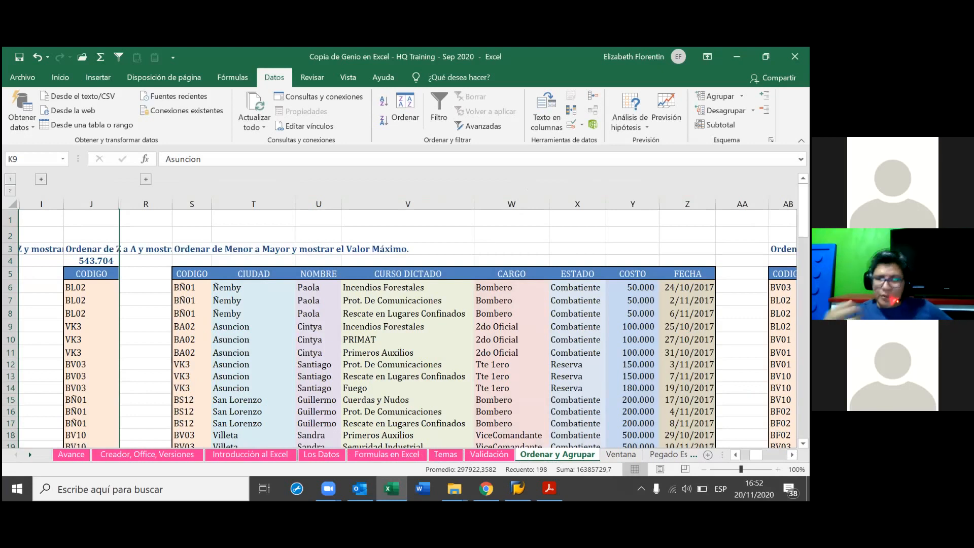
{"action": "left_click", "coordinate": [735, 455]}
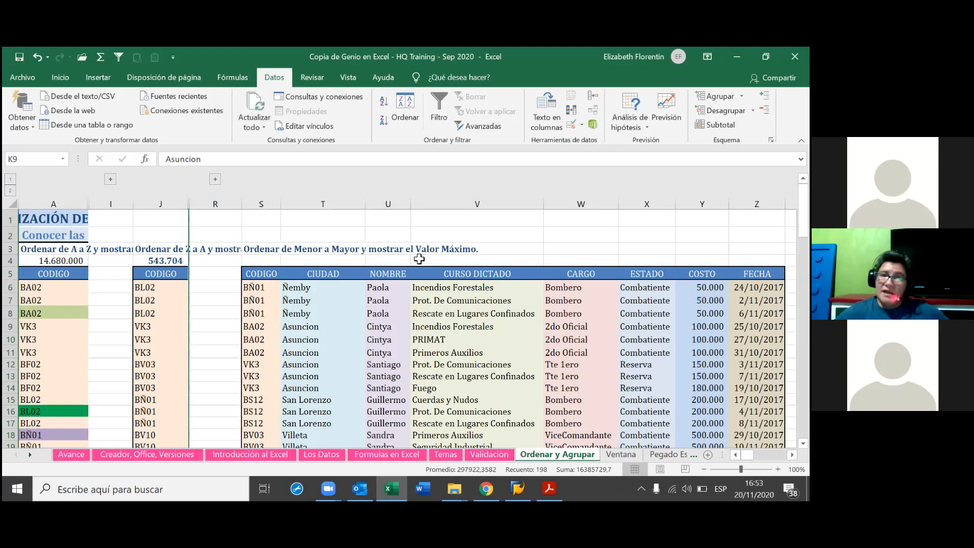
{"action": "left_click", "coordinate": [328, 250]}
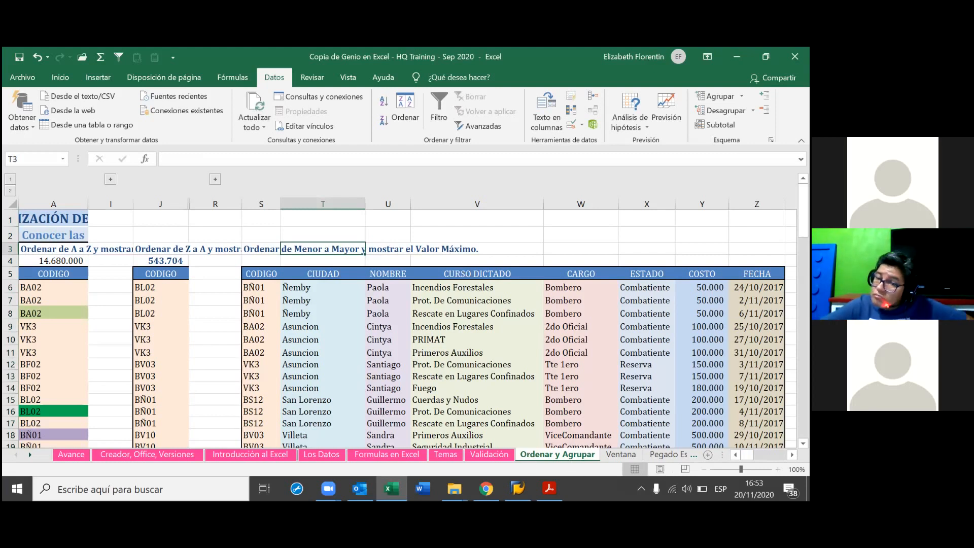
Examine the third table's COSTO values from Y6 down to its last row.
{"action": "scroll", "coordinate": [621, 388], "scroll_direction": "right", "scroll_amount": 3}
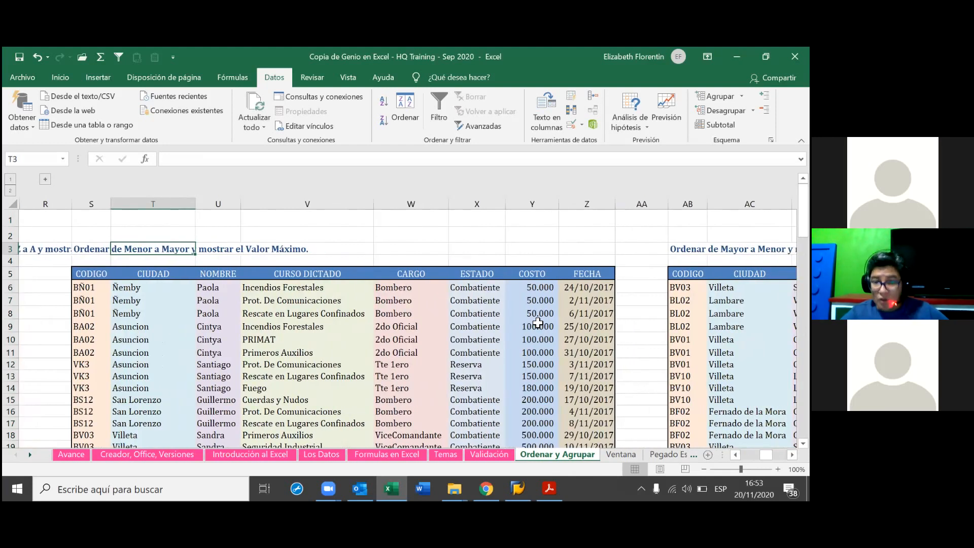
{"action": "left_click", "coordinate": [541, 289]}
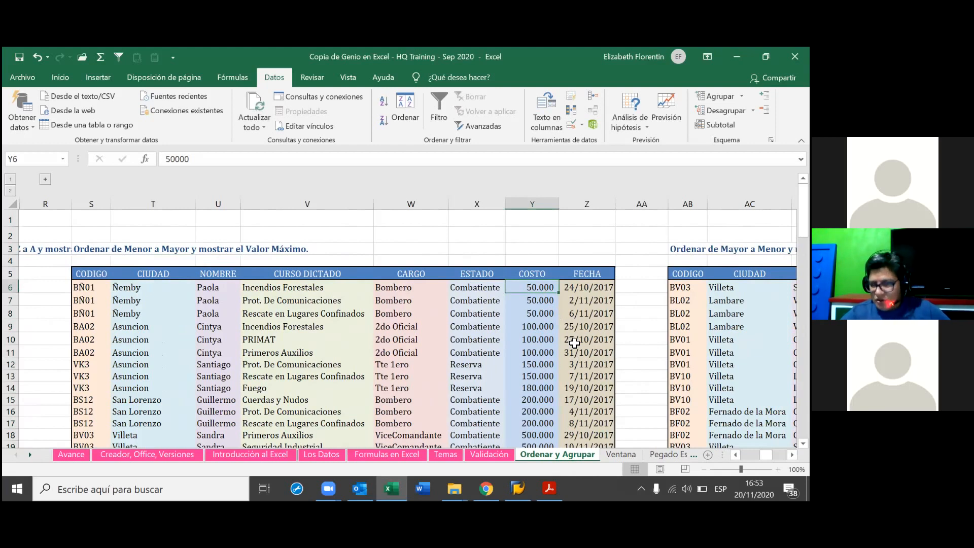
{"action": "scroll", "coordinate": [552, 401], "scroll_direction": "down", "scroll_amount": 4}
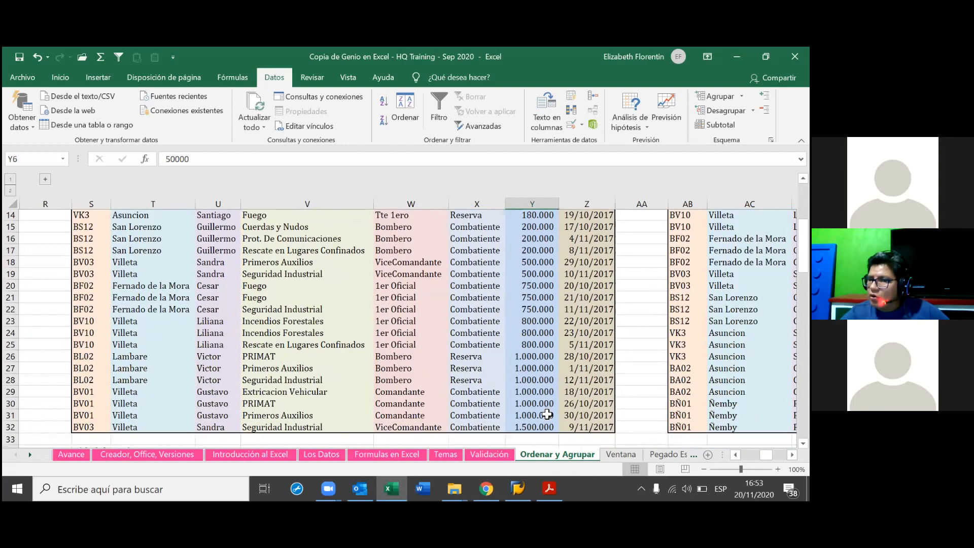
{"action": "scroll", "coordinate": [548, 406], "scroll_direction": "down", "scroll_amount": 3}
{"action": "scroll", "coordinate": [548, 397], "scroll_direction": "up", "scroll_amount": 2}
{"action": "scroll", "coordinate": [553, 388], "scroll_direction": "up", "scroll_amount": 2}
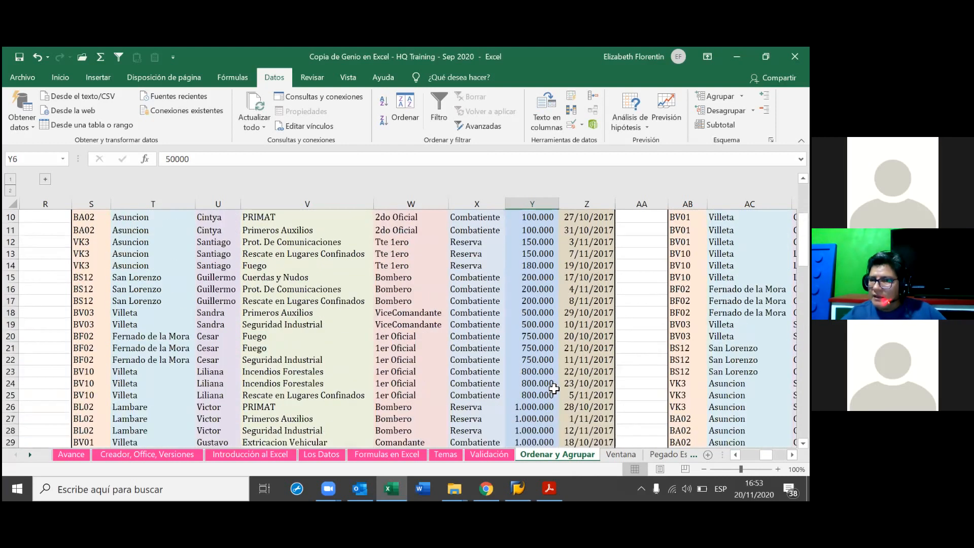
{"action": "scroll", "coordinate": [554, 388], "scroll_direction": "up", "scroll_amount": 3}
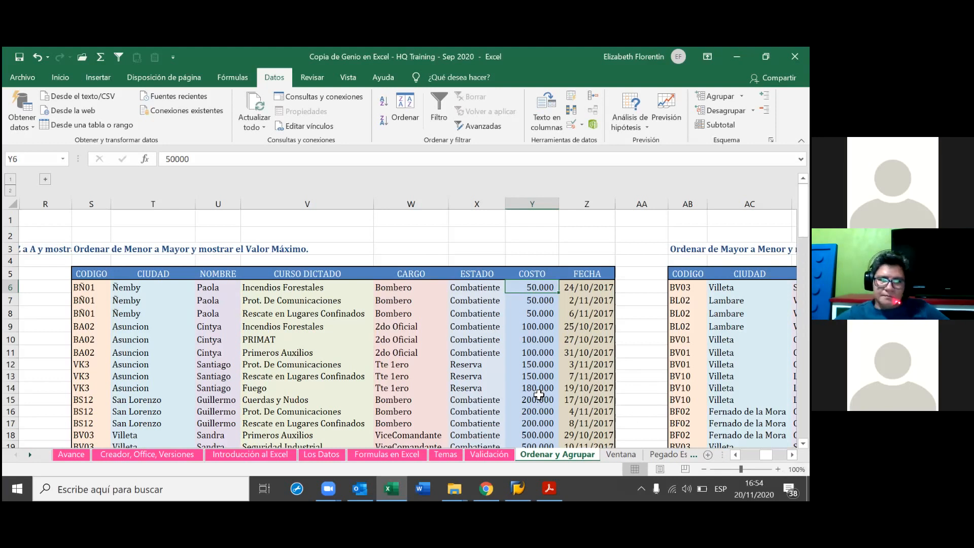
Sort the third table by CIUDAD from A to Z, and re-sort it by COSTO from smallest to largest.
{"action": "left_click", "coordinate": [162, 288]}
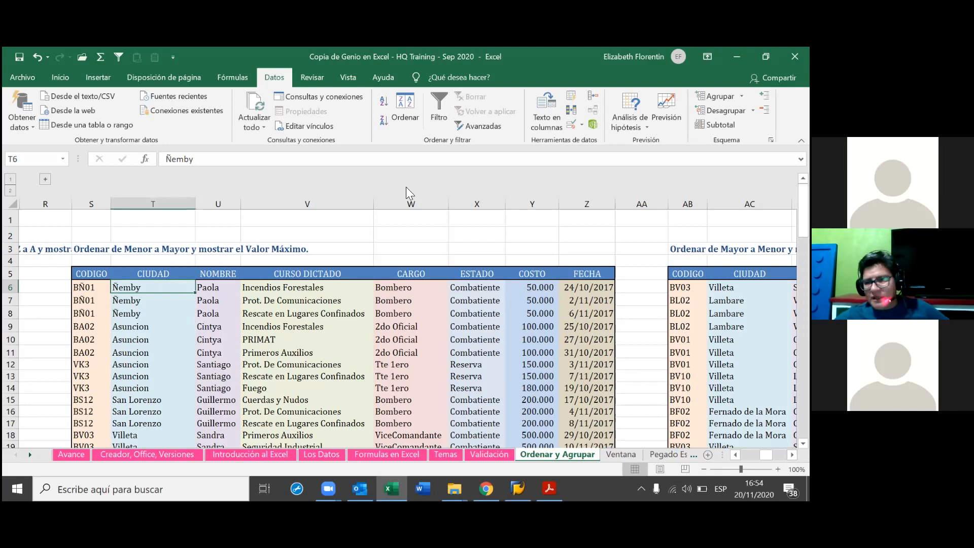
{"action": "left_click", "coordinate": [385, 106]}
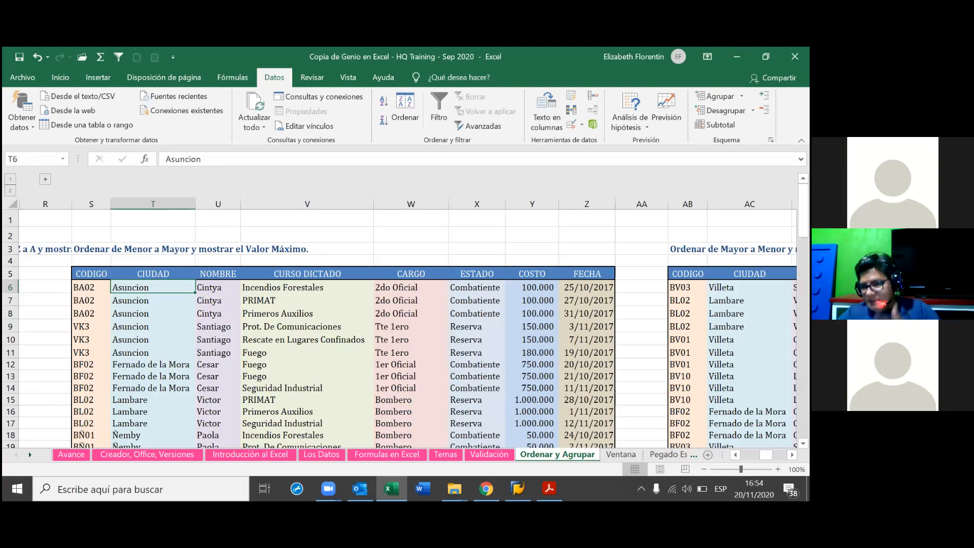
{"action": "left_click", "coordinate": [537, 288]}
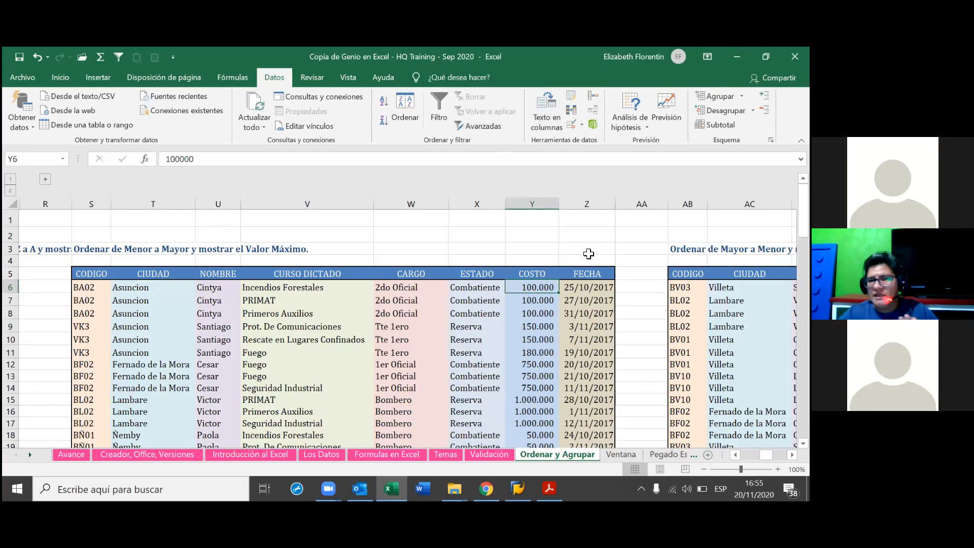
{"action": "left_click", "coordinate": [385, 109]}
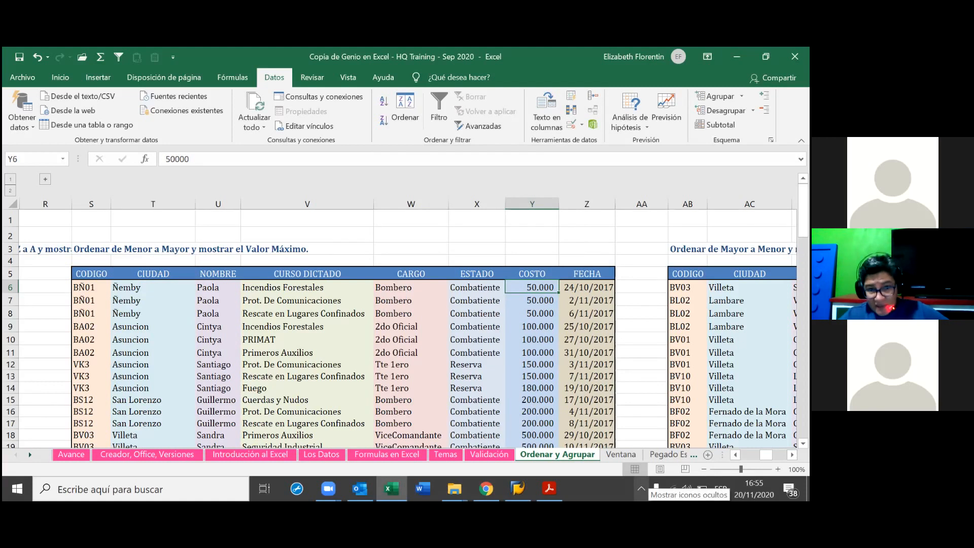
Undo the COSTO sort and reapply it from smallest to largest using the COSTO header cell Y5.
{"action": "key", "text": "ctrl+z"}
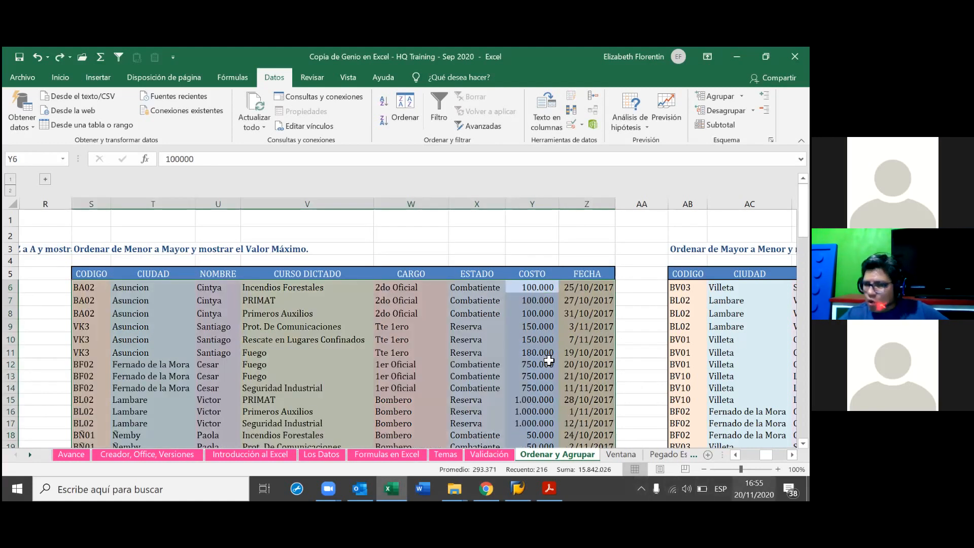
{"action": "left_click", "coordinate": [539, 327]}
{"action": "left_click", "coordinate": [531, 288]}
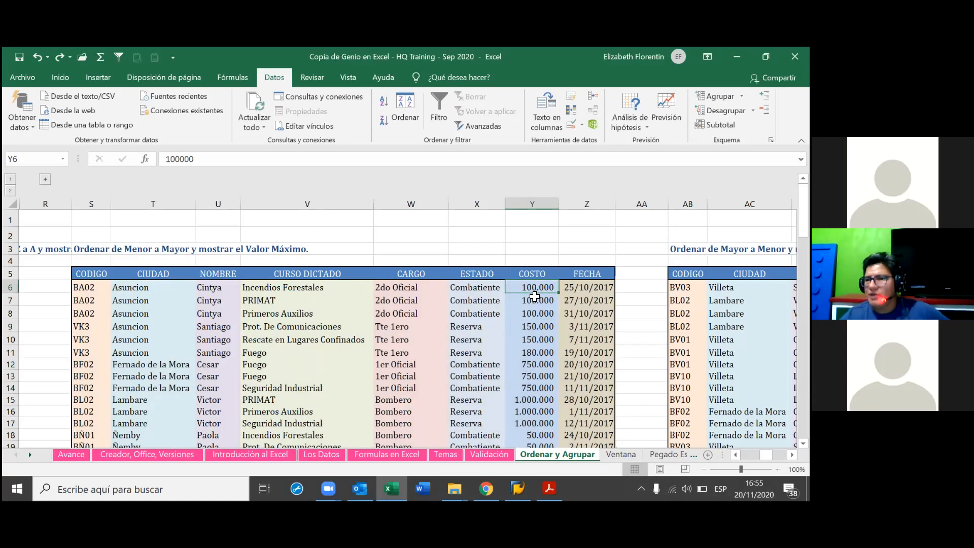
{"action": "left_click", "coordinate": [531, 272]}
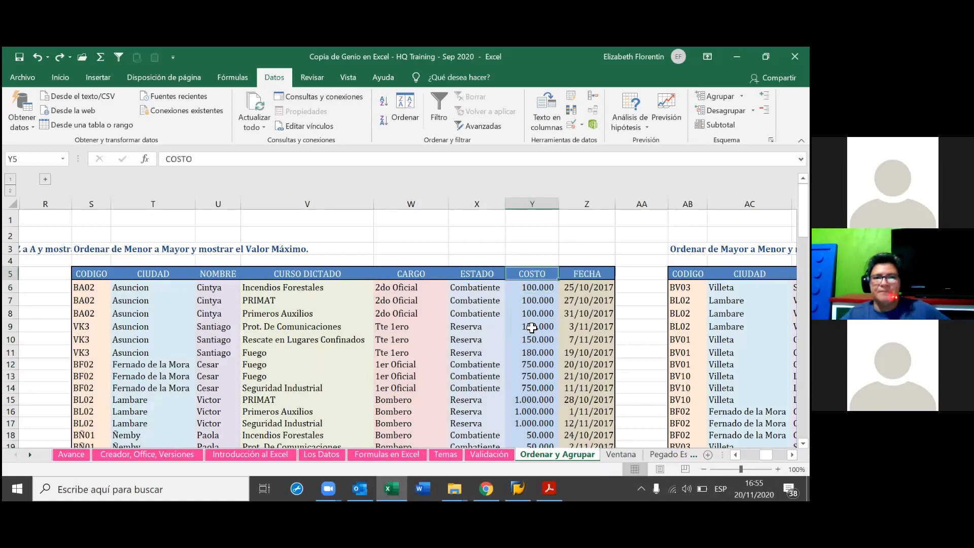
{"action": "left_click", "coordinate": [384, 105]}
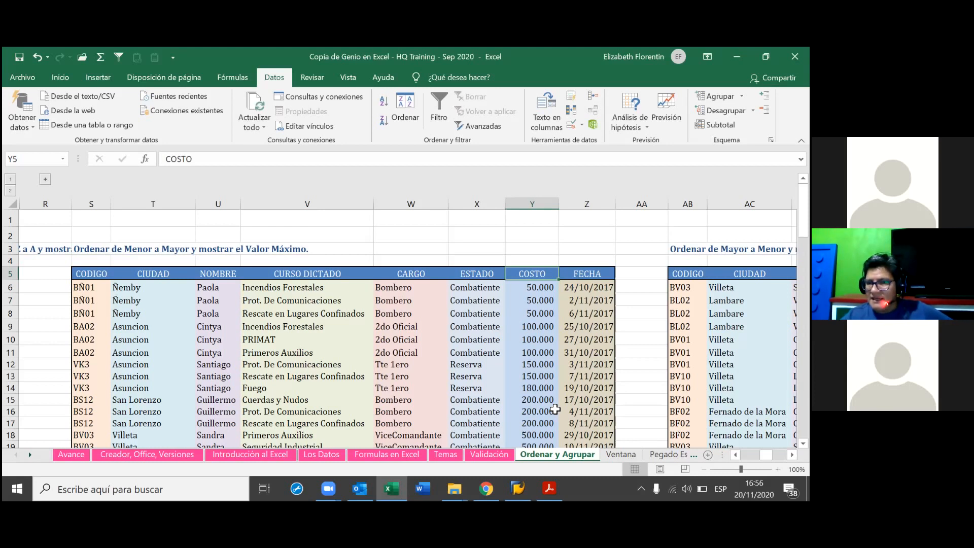
Try to sort the data from the empty cell Y3 above the third table.
{"action": "left_click", "coordinate": [539, 242]}
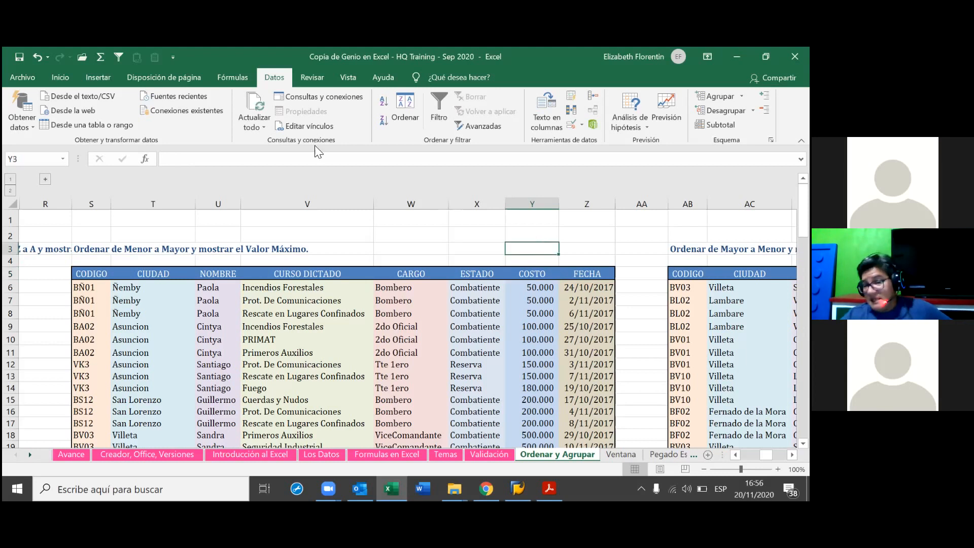
{"action": "left_click", "coordinate": [392, 117]}
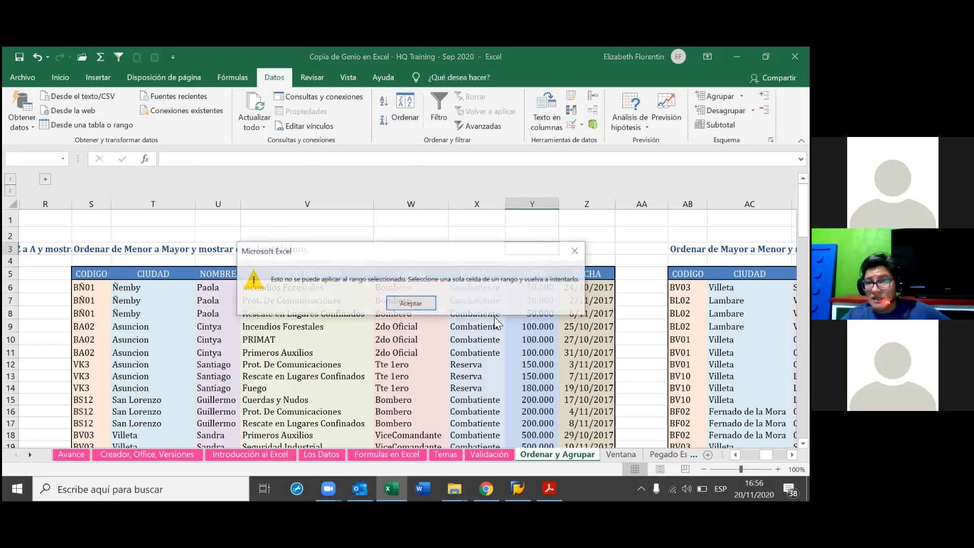
{"action": "left_click", "coordinate": [409, 304]}
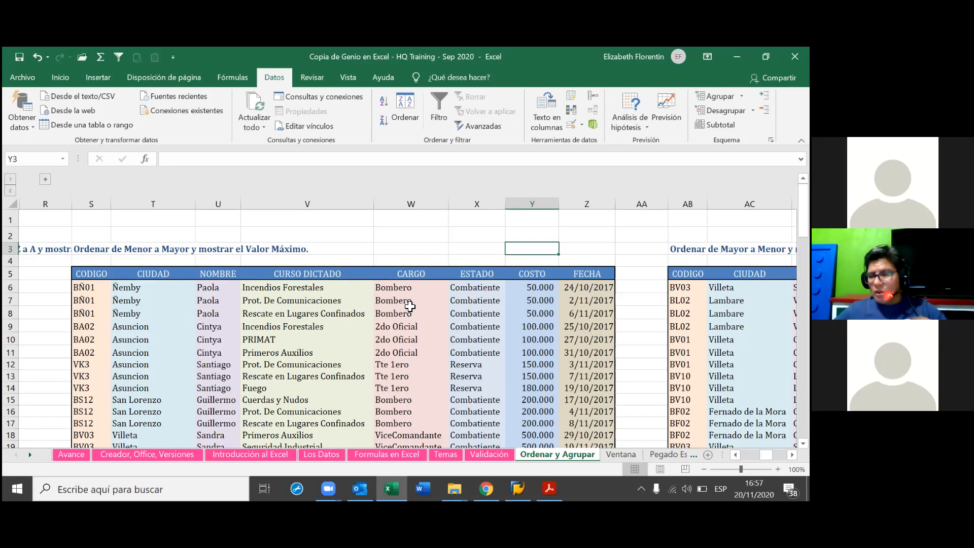
Format the third table's range S5:Z32 as a table with headers, using the light purple grid style.
{"action": "left_click", "coordinate": [551, 292]}
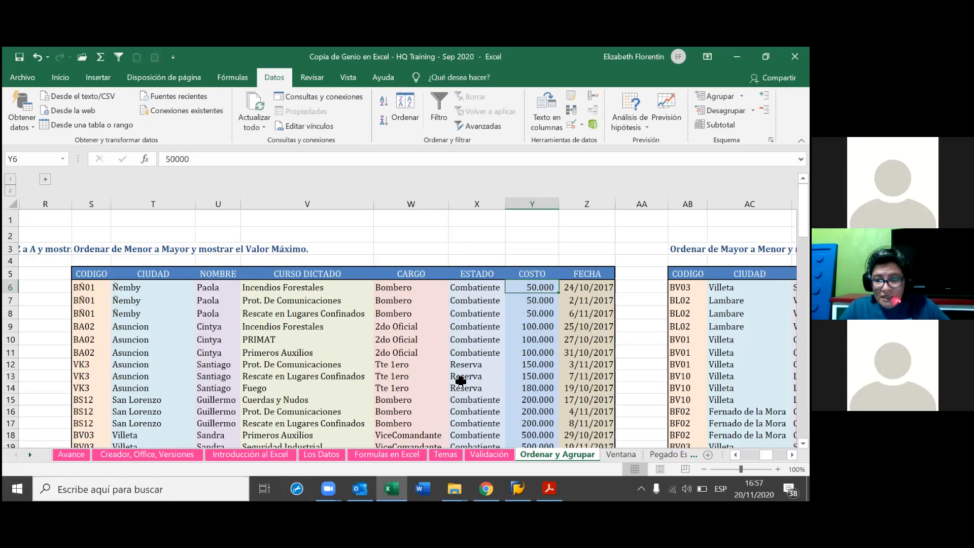
{"action": "left_click", "coordinate": [59, 77]}
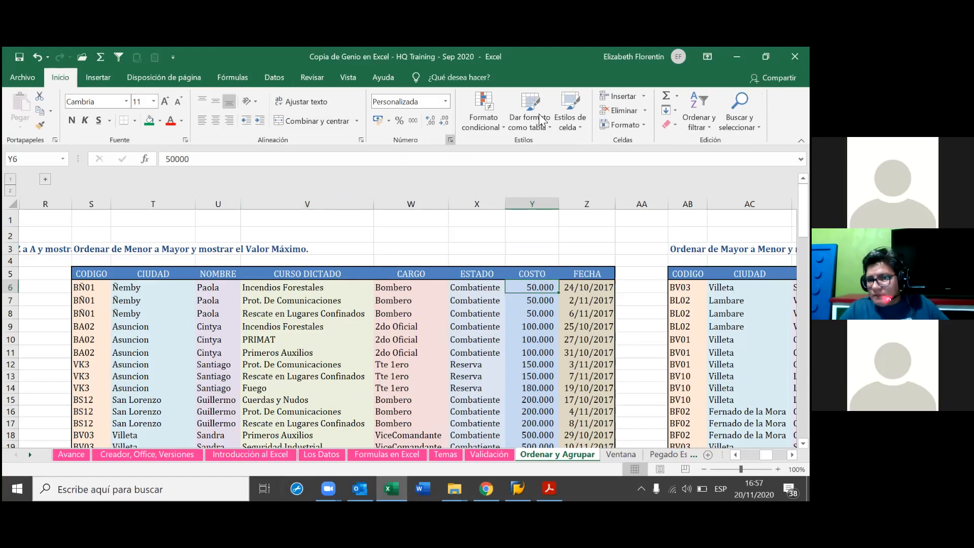
{"action": "left_click", "coordinate": [549, 126]}
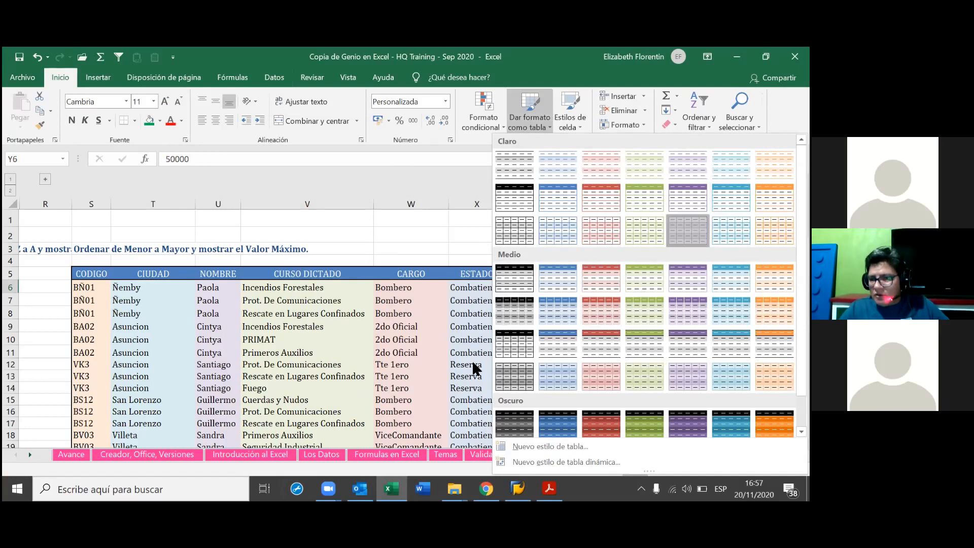
{"action": "left_click", "coordinate": [687, 230]}
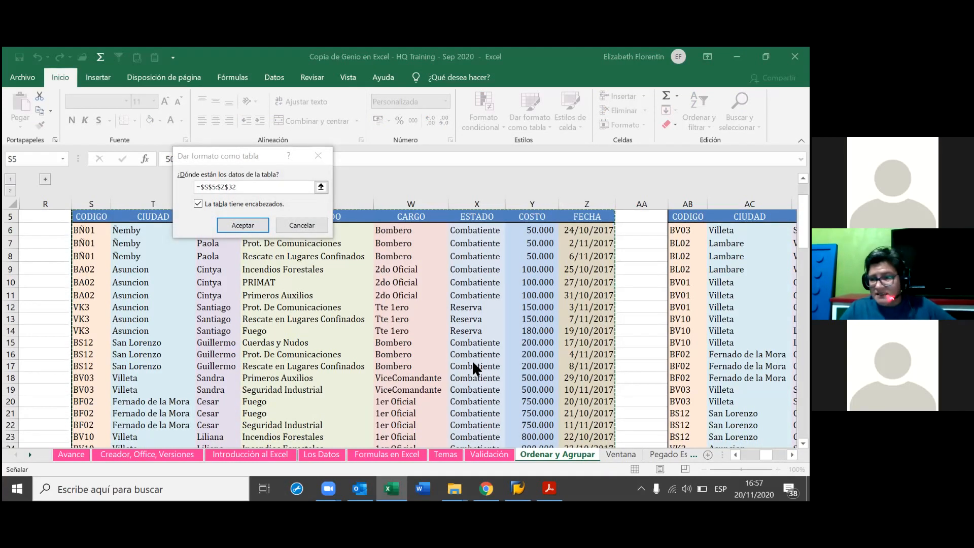
{"action": "left_click", "coordinate": [240, 227]}
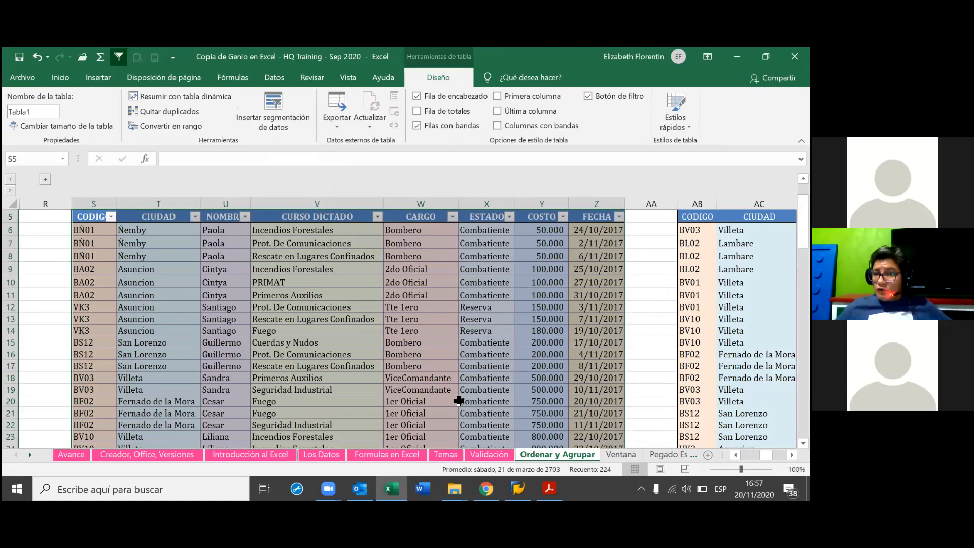
{"action": "scroll", "coordinate": [444, 367], "scroll_direction": "up", "scroll_amount": 2}
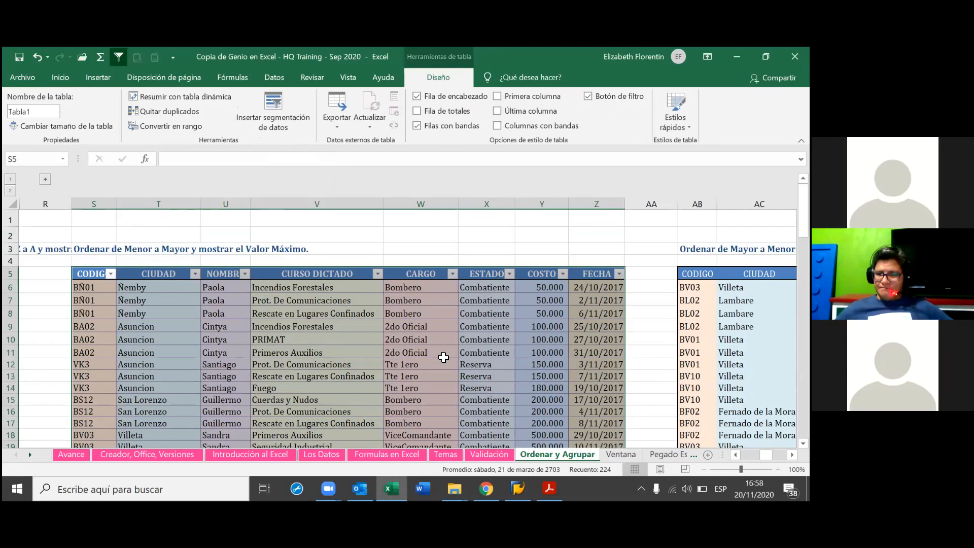
Move cell by cell down the ESTADO column from X9 to X33 and back to X32 to examine how the table's headings behave.
{"action": "left_click", "coordinate": [482, 329]}
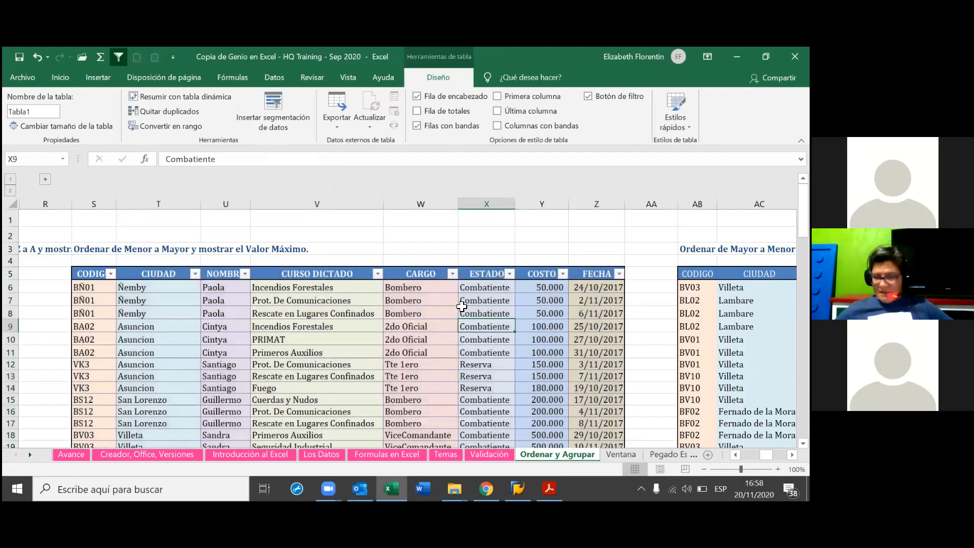
{"action": "left_click", "coordinate": [61, 77]}
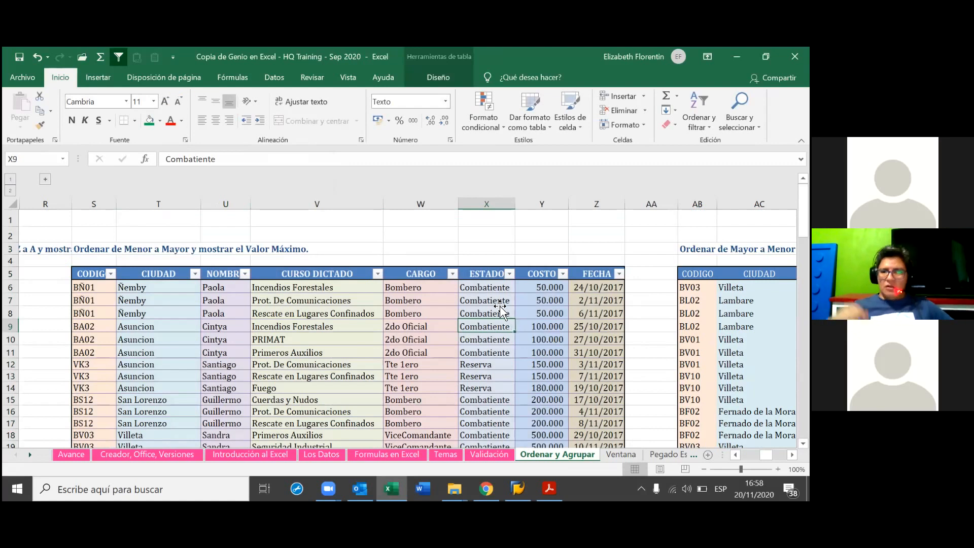
{"action": "key", "text": "Down"}
{"action": "key", "text": "Down"}
{"action": "key", "text": "Down"}
{"action": "key", "text": "Down"}
{"action": "key", "text": "Down"}
{"action": "key", "text": "Down"}
{"action": "key", "text": "Down"}
{"action": "key", "text": "Down"}
{"action": "key", "text": "Down"}
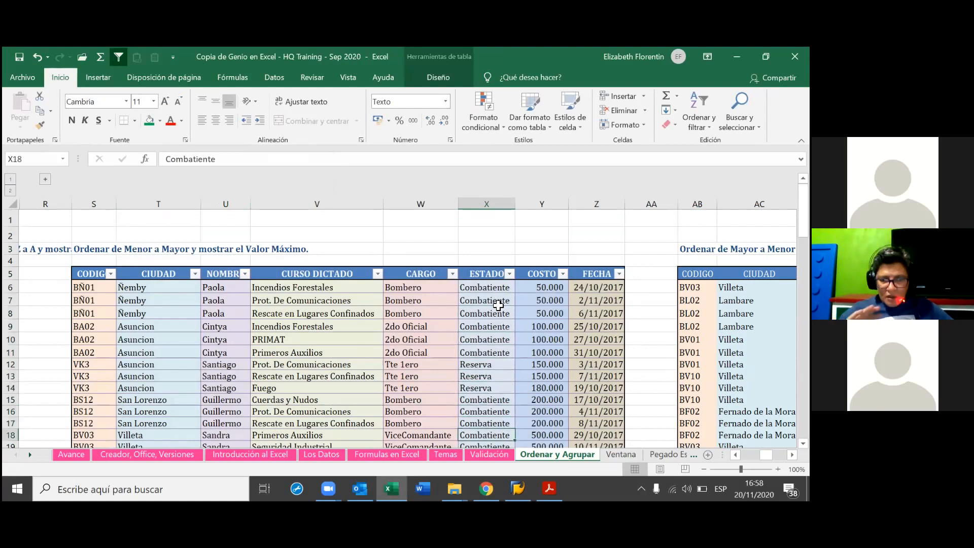
{"action": "key", "text": "Down"}
{"action": "key", "text": "Down"}
{"action": "key", "text": "Down"}
{"action": "key", "text": "Down"}
{"action": "key", "text": "Down"}
{"action": "key", "text": "Down"}
{"action": "key", "text": "Down"}
{"action": "key", "text": "Down"}
{"action": "key", "text": "Down"}
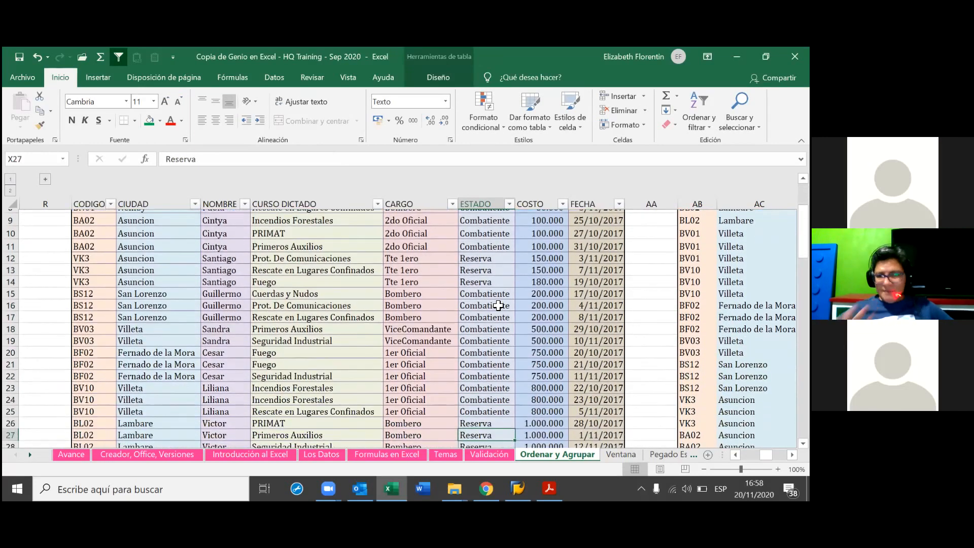
{"action": "key", "text": "Down"}
{"action": "key", "text": "Down"}
{"action": "key", "text": "Down"}
{"action": "key", "text": "Down"}
{"action": "key", "text": "Down"}
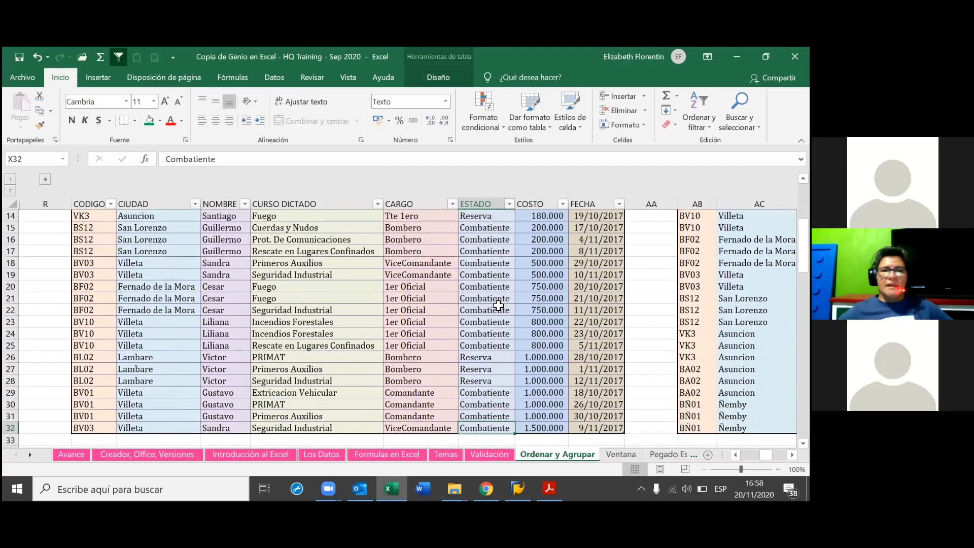
{"action": "key", "text": "Down"}
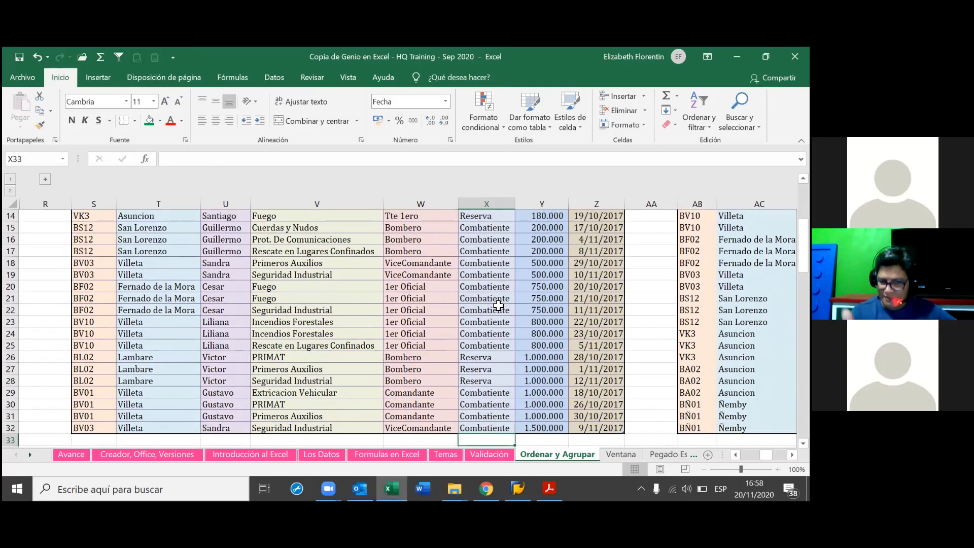
{"action": "key", "text": "Up"}
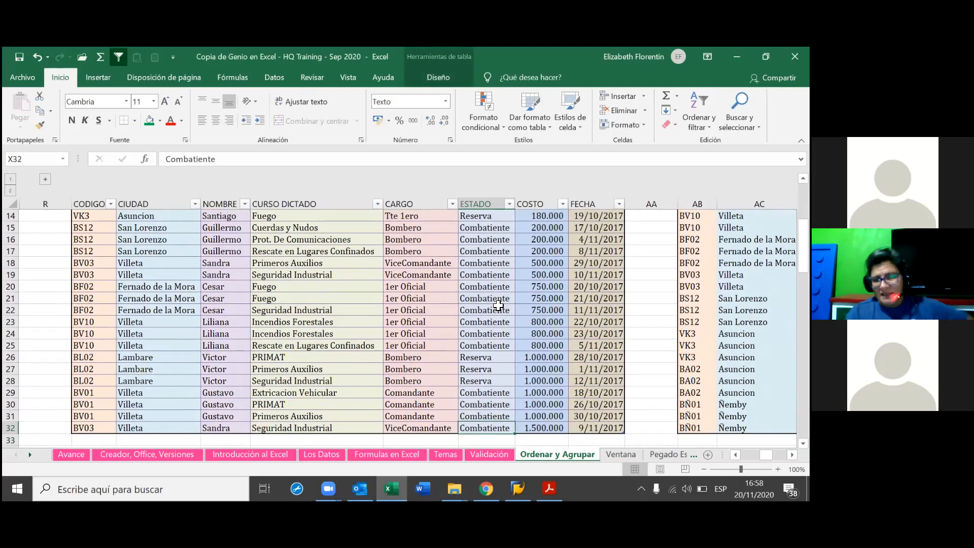
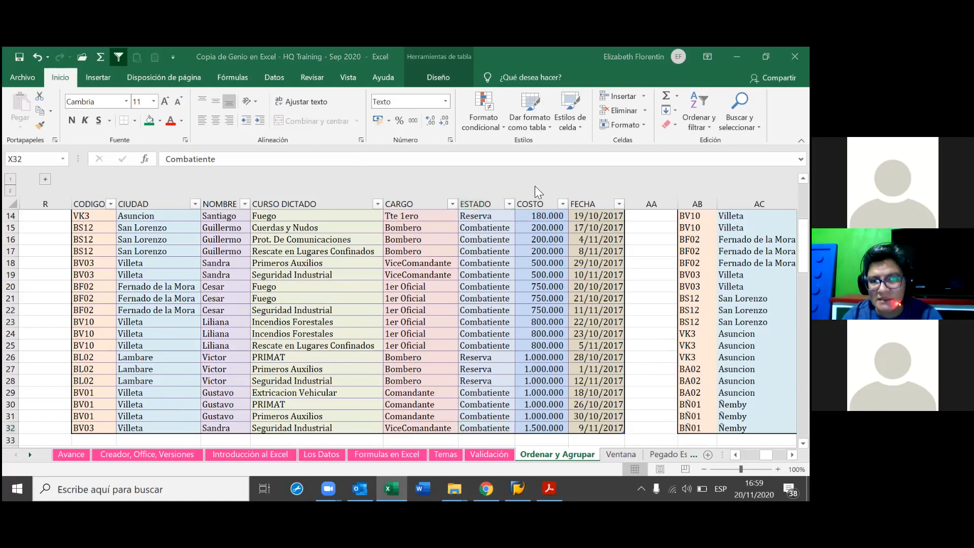
Convert the formatted third table back into a normal range.
{"action": "left_click", "coordinate": [438, 77]}
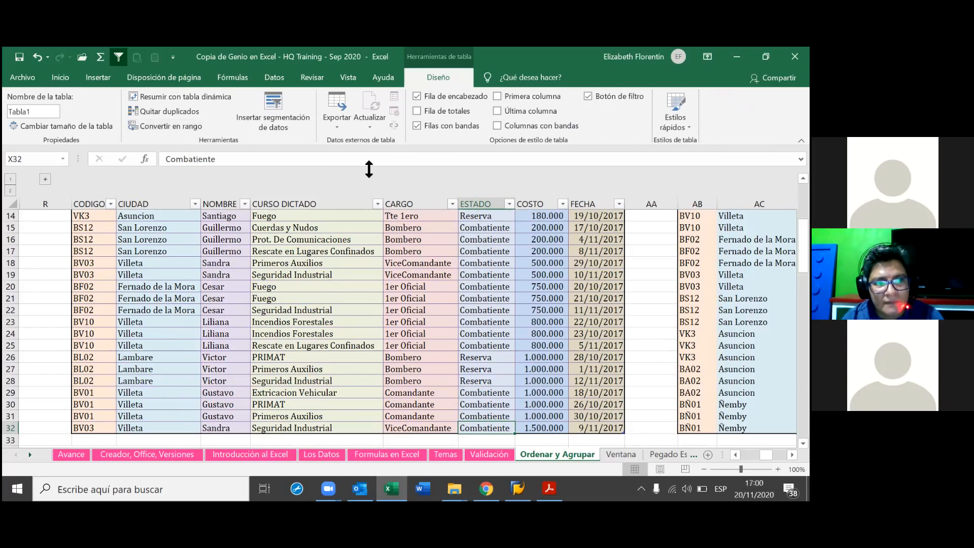
{"action": "left_click", "coordinate": [168, 126]}
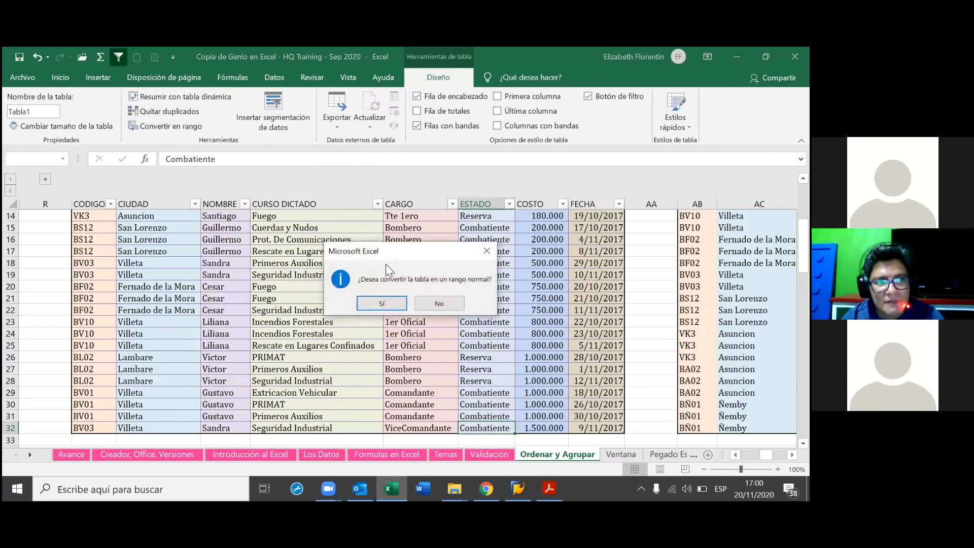
{"action": "left_click", "coordinate": [384, 303]}
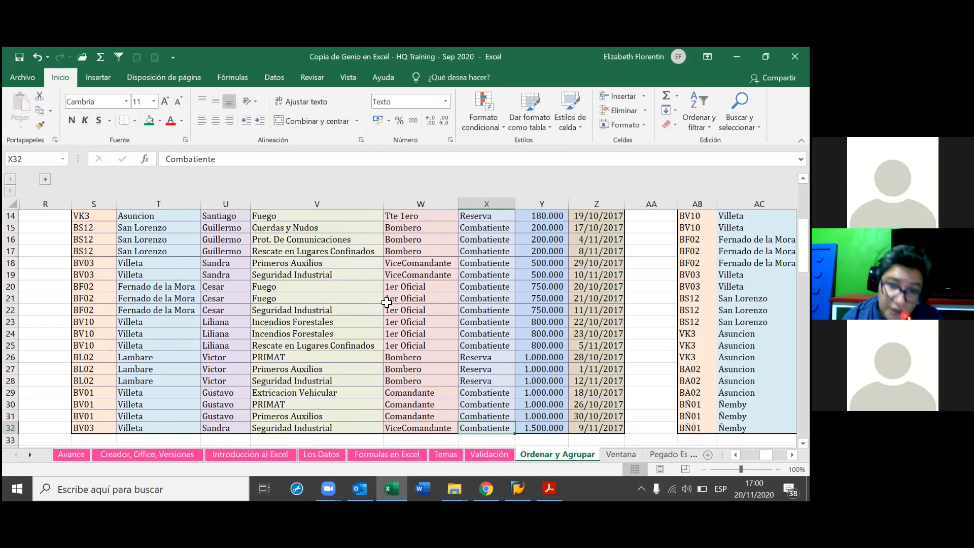
Review the converted range's rows and select cell Y18 in the COSTO column.
{"action": "scroll", "coordinate": [386, 302], "scroll_direction": "up", "scroll_amount": 5}
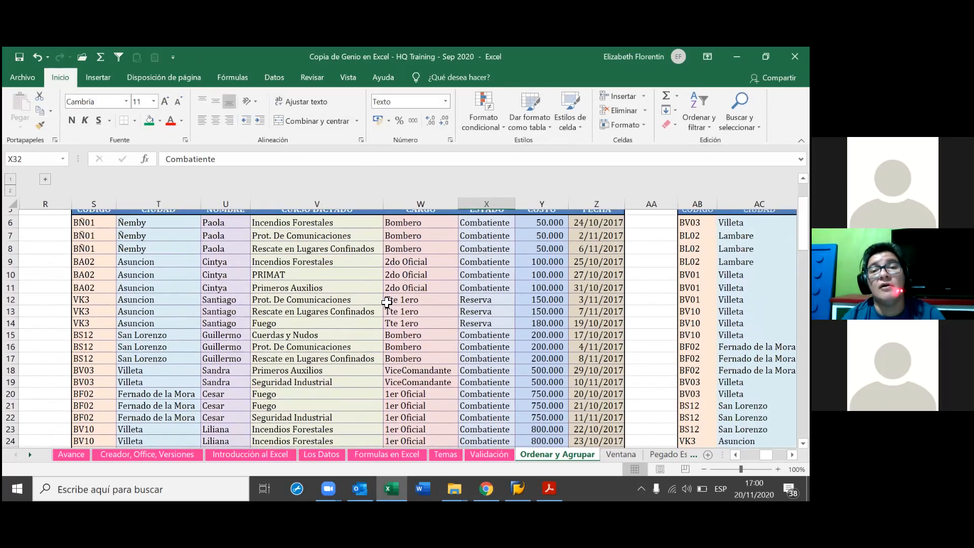
{"action": "scroll", "coordinate": [386, 302], "scroll_direction": "down", "scroll_amount": 3}
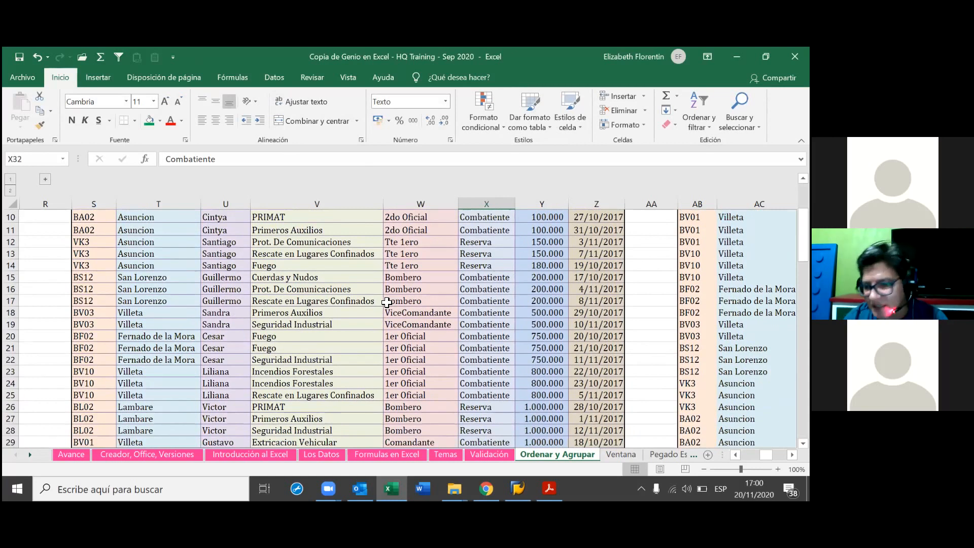
{"action": "scroll", "coordinate": [387, 302], "scroll_direction": "up", "scroll_amount": 2}
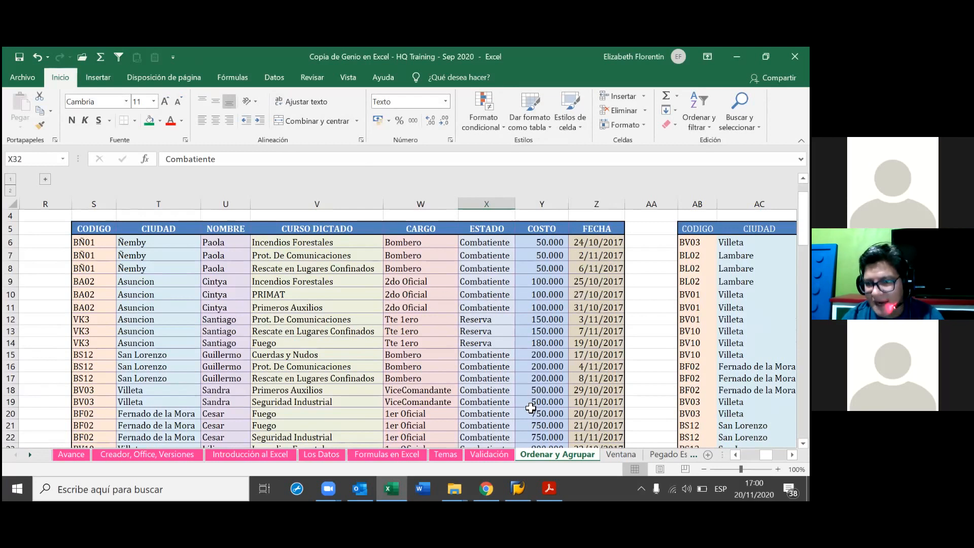
{"action": "left_click", "coordinate": [547, 390]}
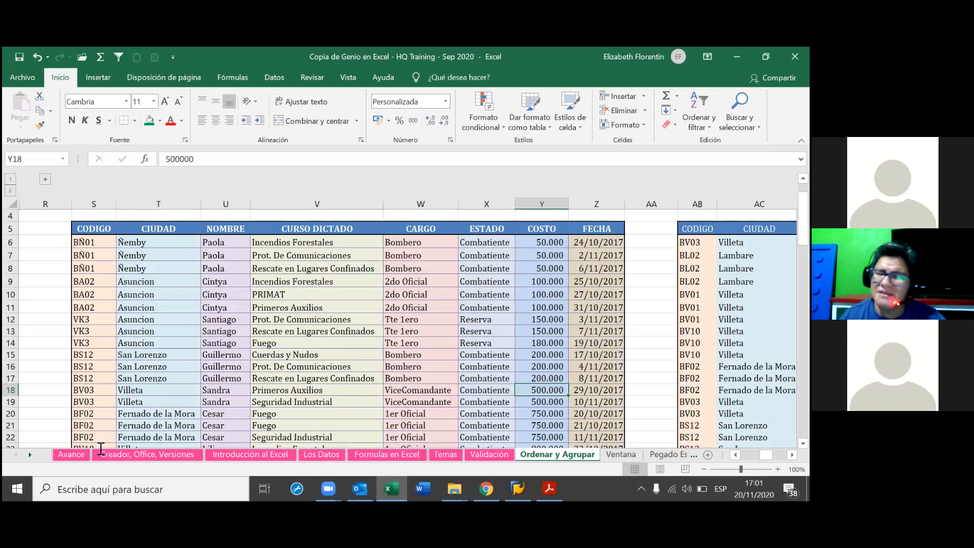
{"action": "left_click", "coordinate": [101, 449]}
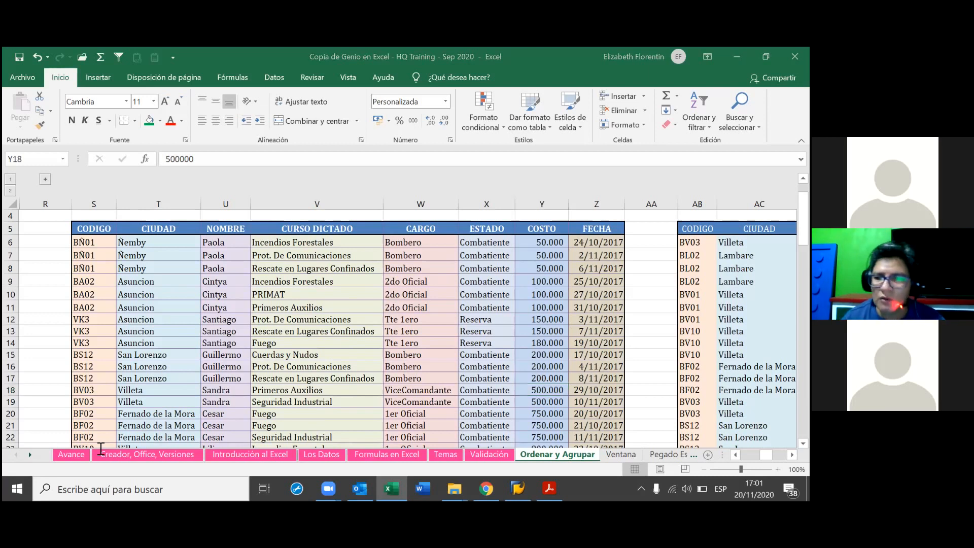